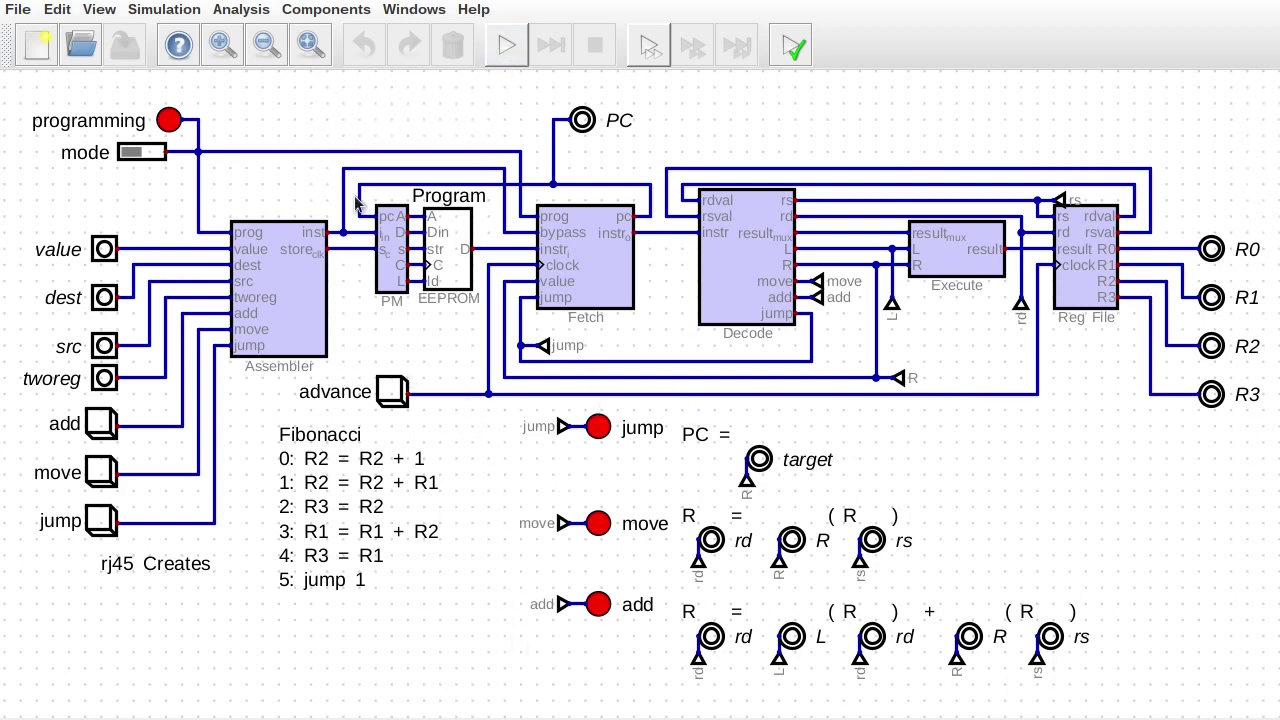
# Step: Simulate the processor circuit and advance the Fibonacci program until the program counter reaches 4
pyautogui.click(504, 56)
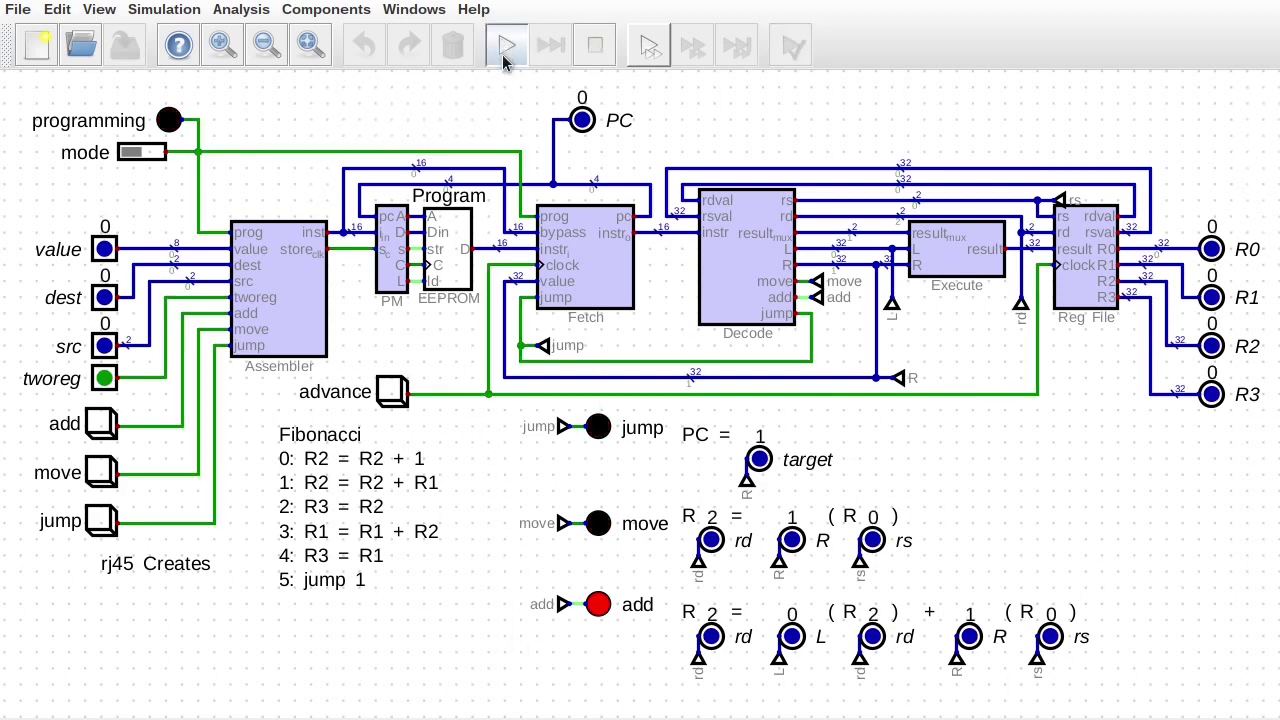
pyautogui.click(390, 394)
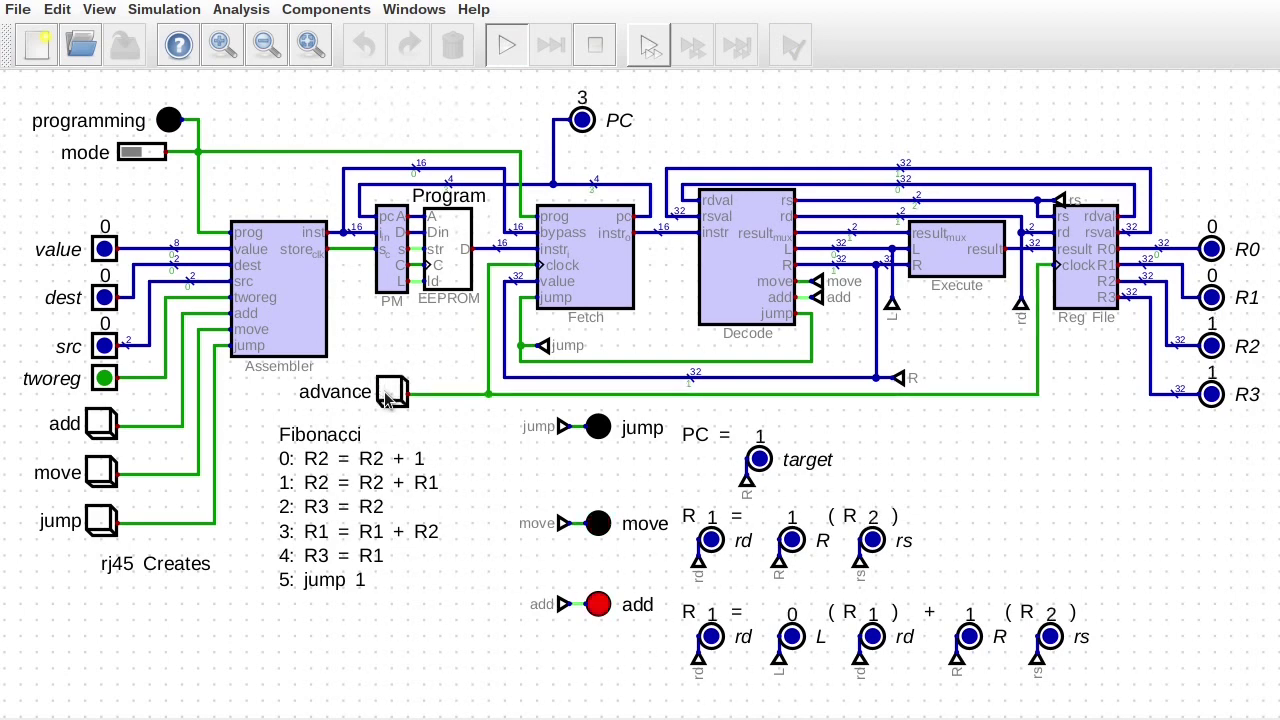
pyautogui.click(390, 394)
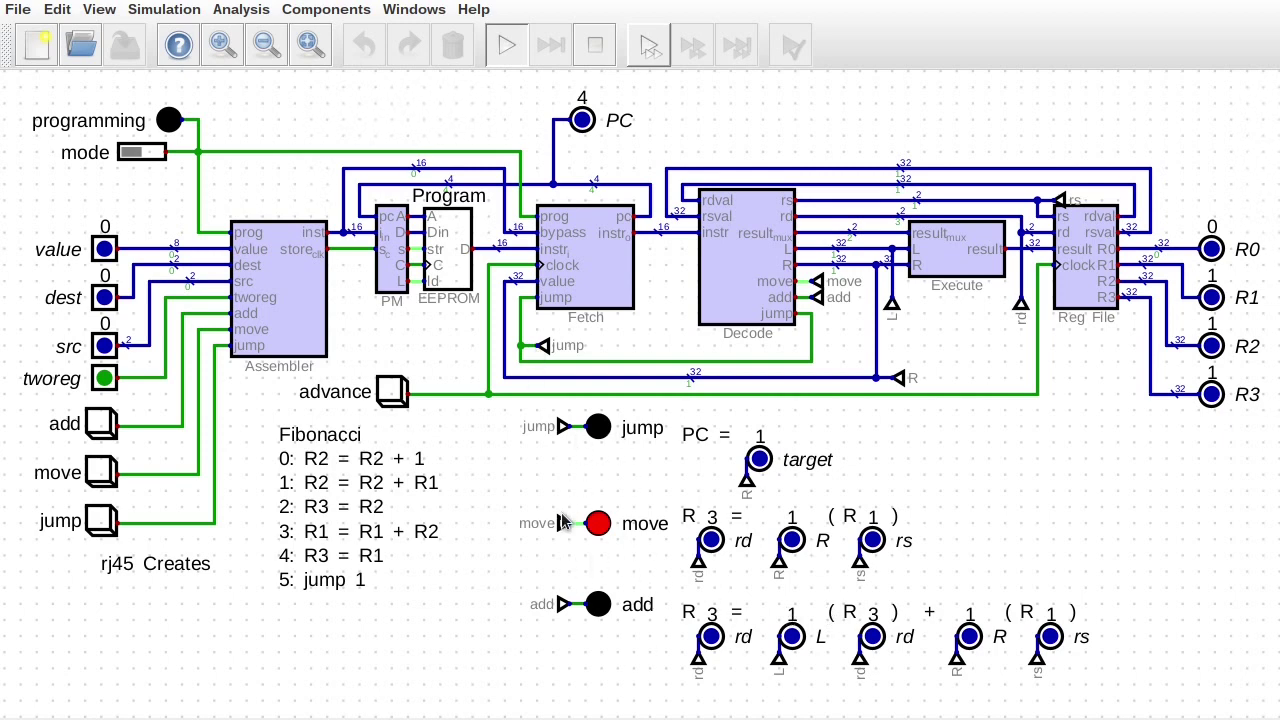
pyautogui.moveTo(562, 521)
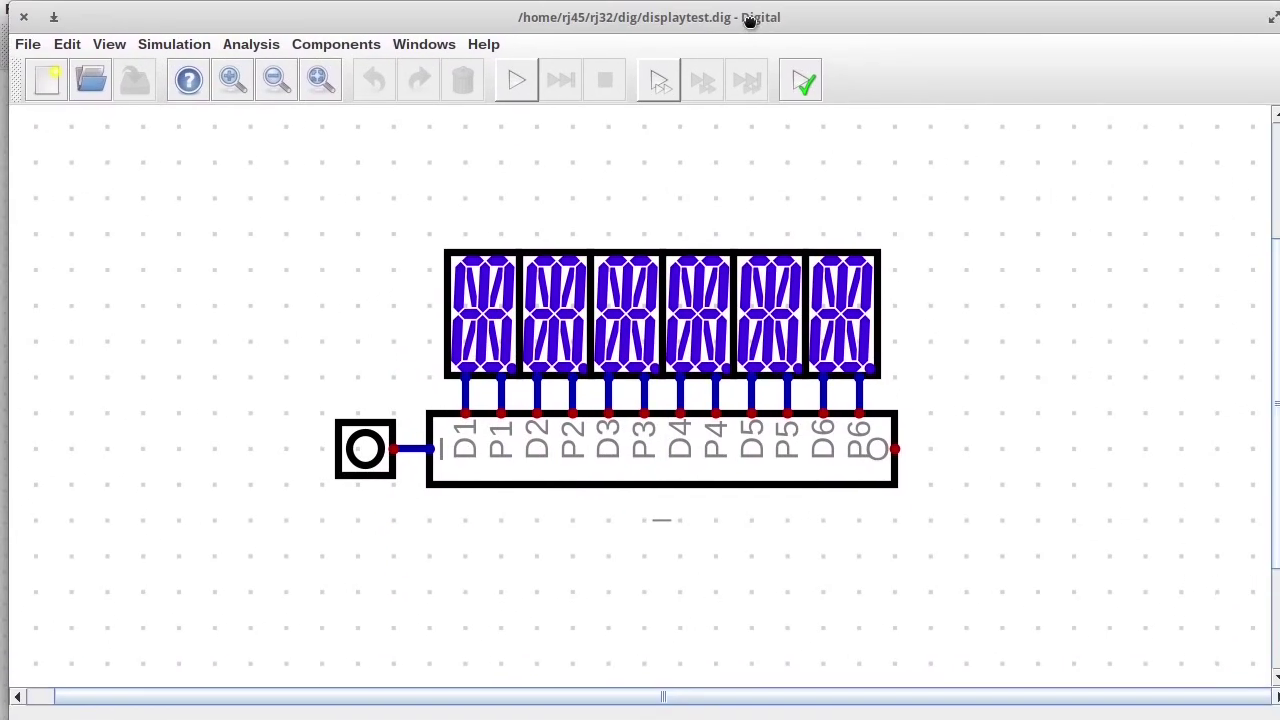
# Step: Simulate the displaytest.dig circuit and set its input value to 1
pyautogui.click(516, 67)
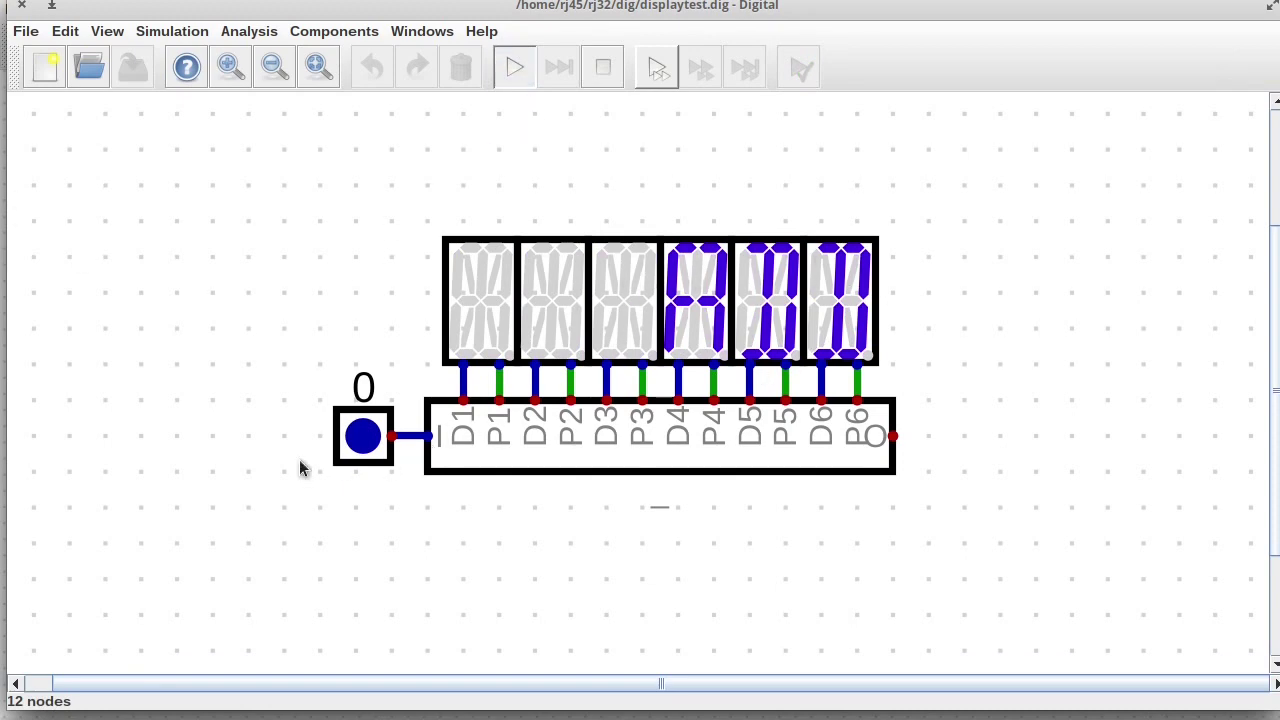
pyautogui.scroll(-4, 672, 364)
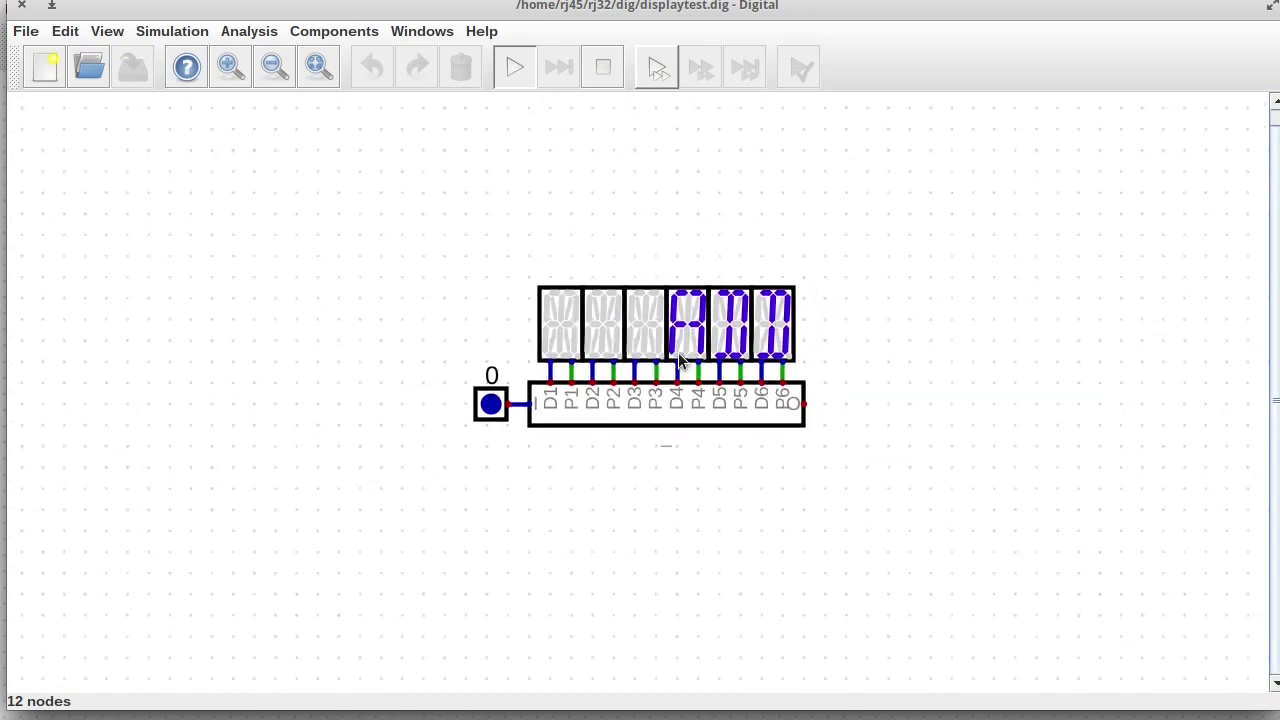
pyautogui.scroll(-3, 680, 362)
pyautogui.scroll(1, 680, 362)
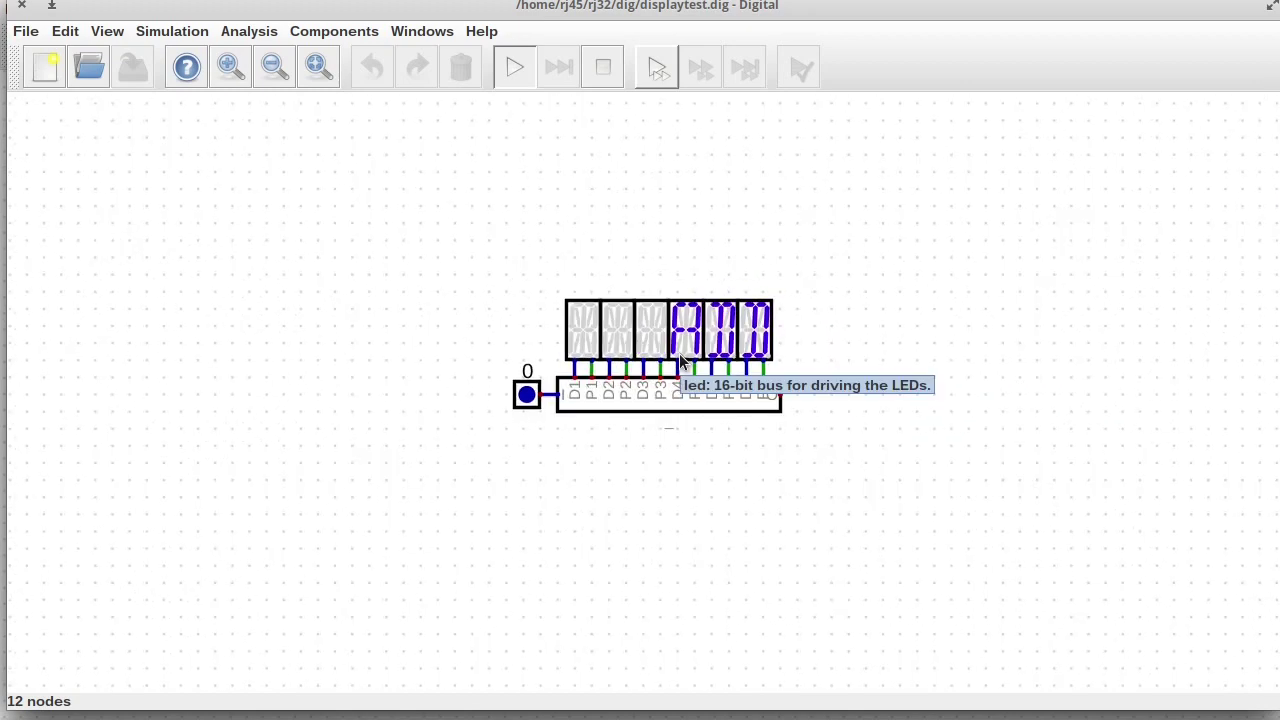
pyautogui.click(526, 394)
pyautogui.moveTo(564, 359); pyautogui.dragTo(300, 320)
pyautogui.click(347, 363)
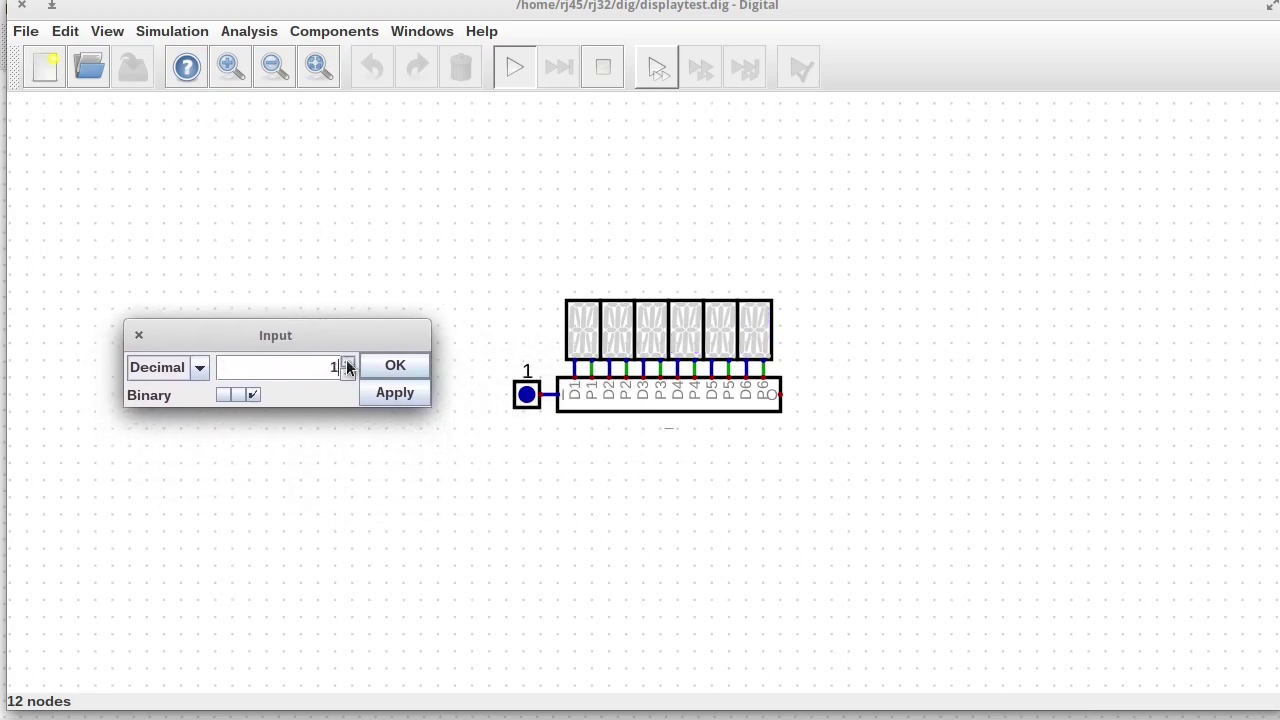
# Step: Try input values up to 7 and 0 on the segment display driver, finishing on 6
pyautogui.click(347, 363)
pyautogui.click(347, 363)
pyautogui.click(347, 363)
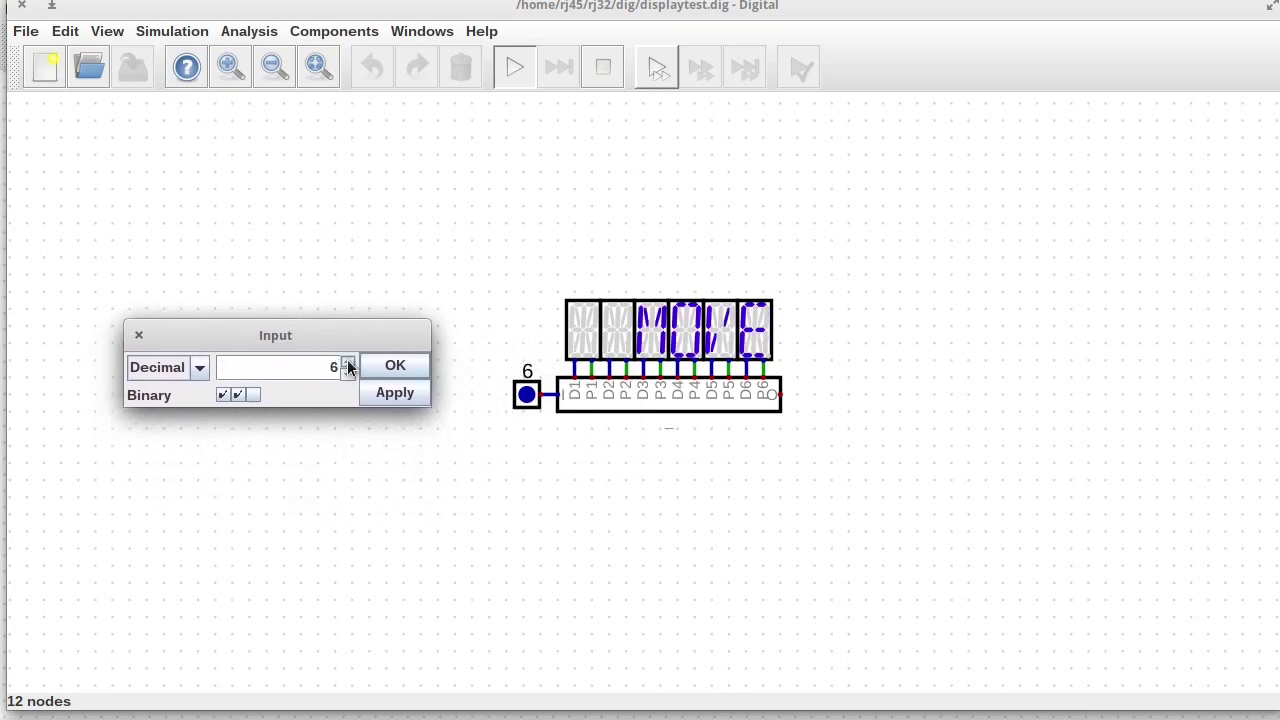
pyautogui.click(347, 363)
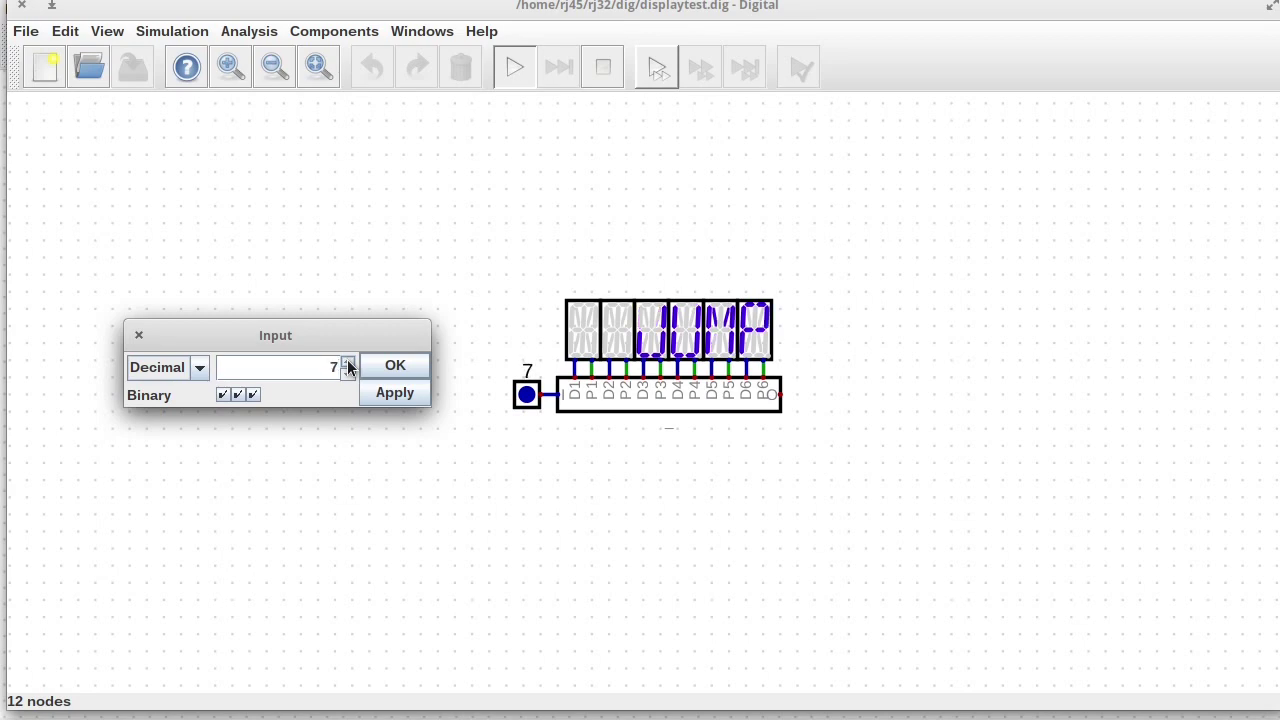
pyautogui.click(347, 363)
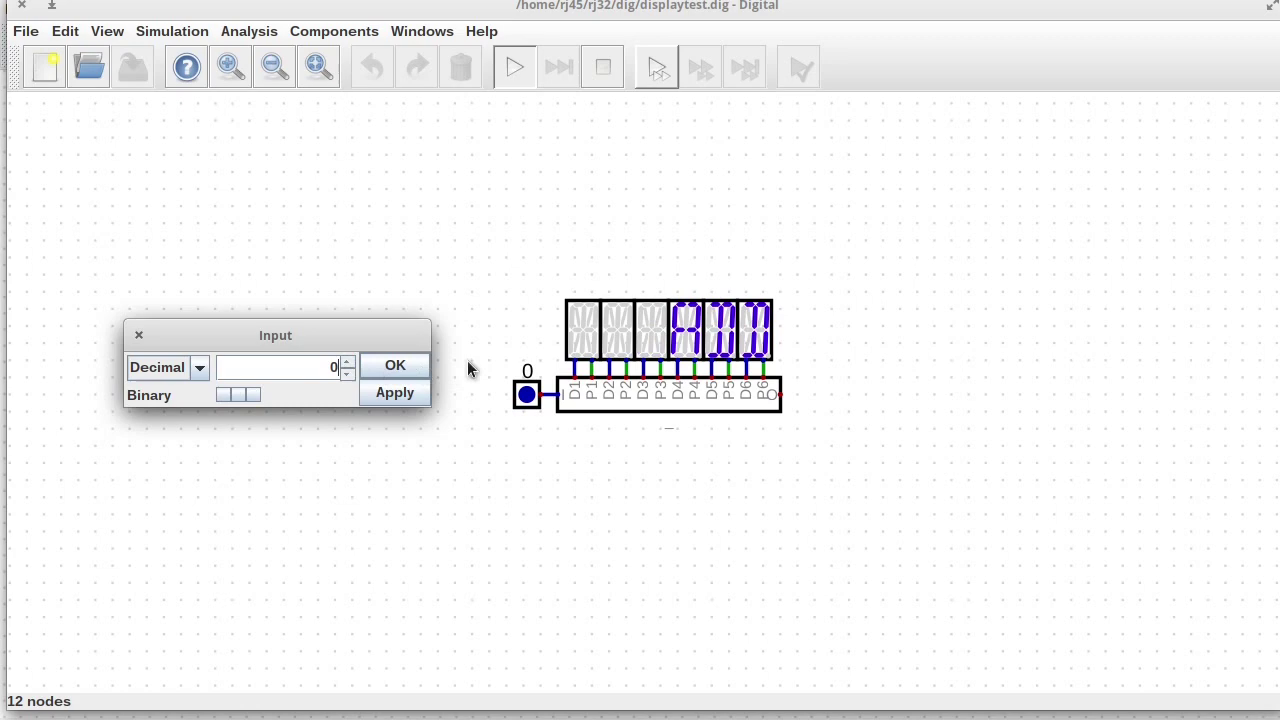
pyautogui.click(350, 372)
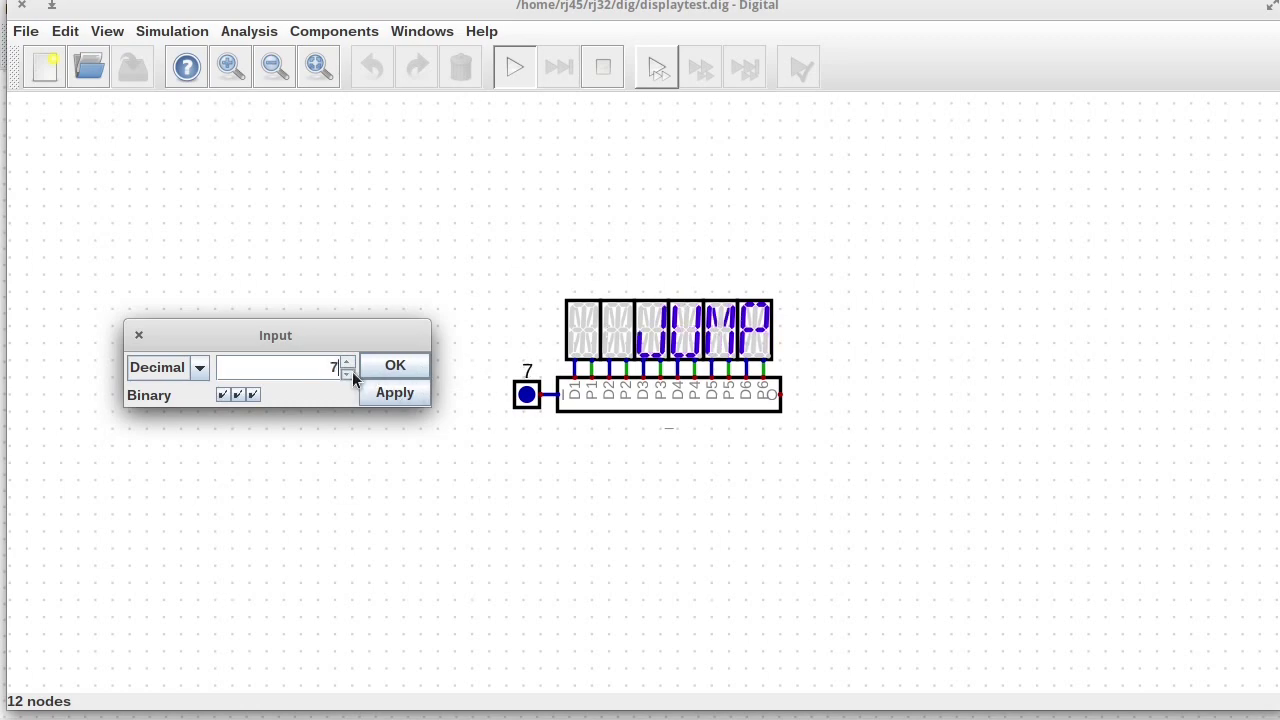
pyautogui.click(352, 371)
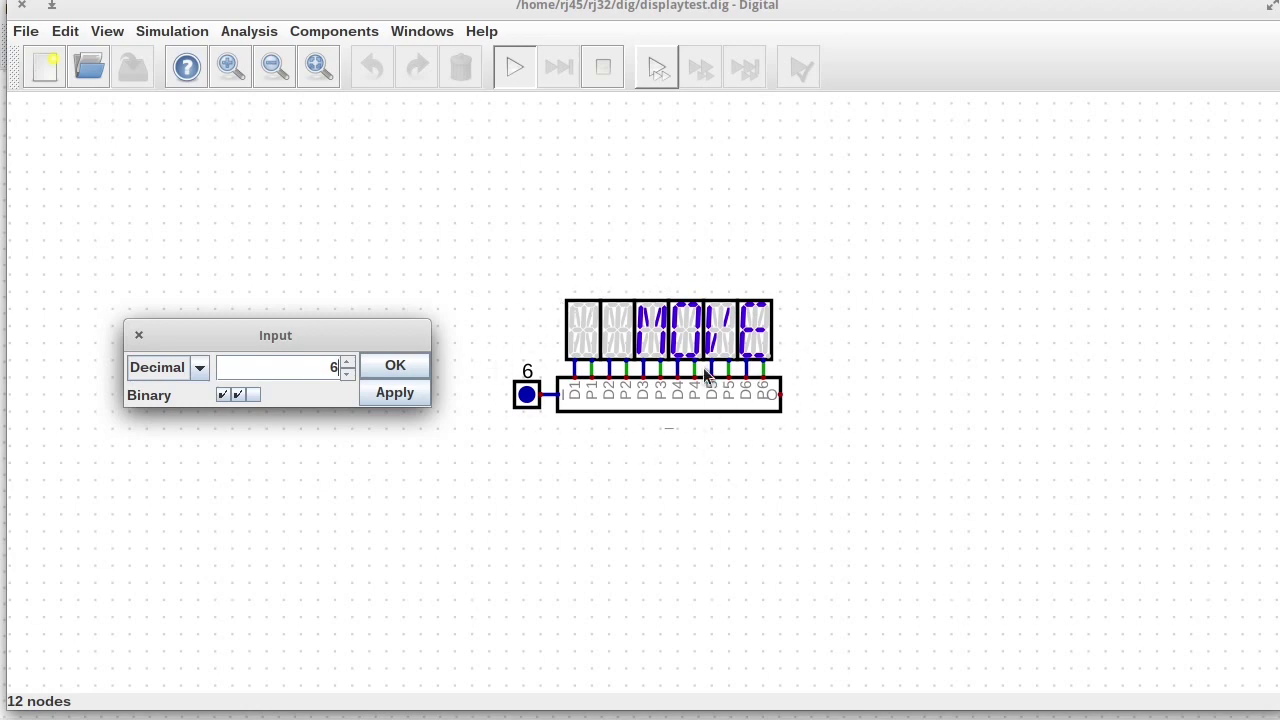
pyautogui.click(393, 367)
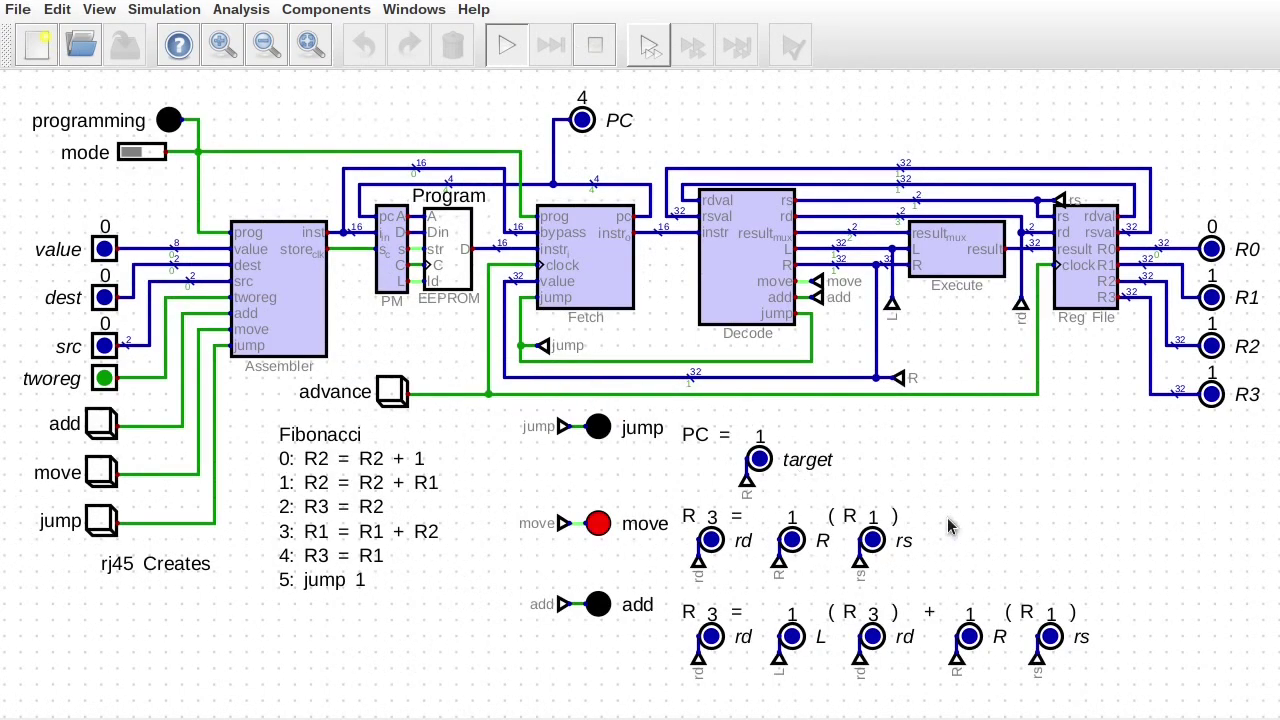
# Step: Add a 16-Segment Display to the processor circuit in the empty area below the R3 output
pyautogui.scroll(-5, 814, 529)
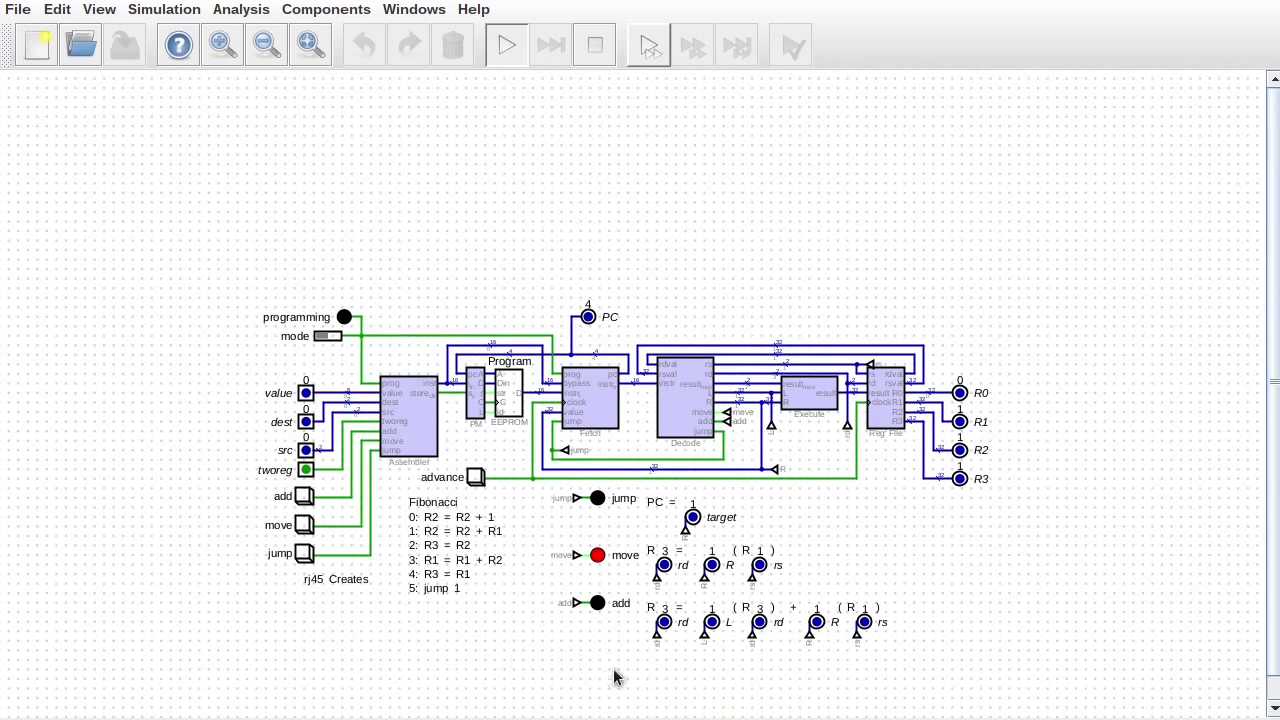
pyautogui.click(326, 9)
pyautogui.moveTo(300, 54)
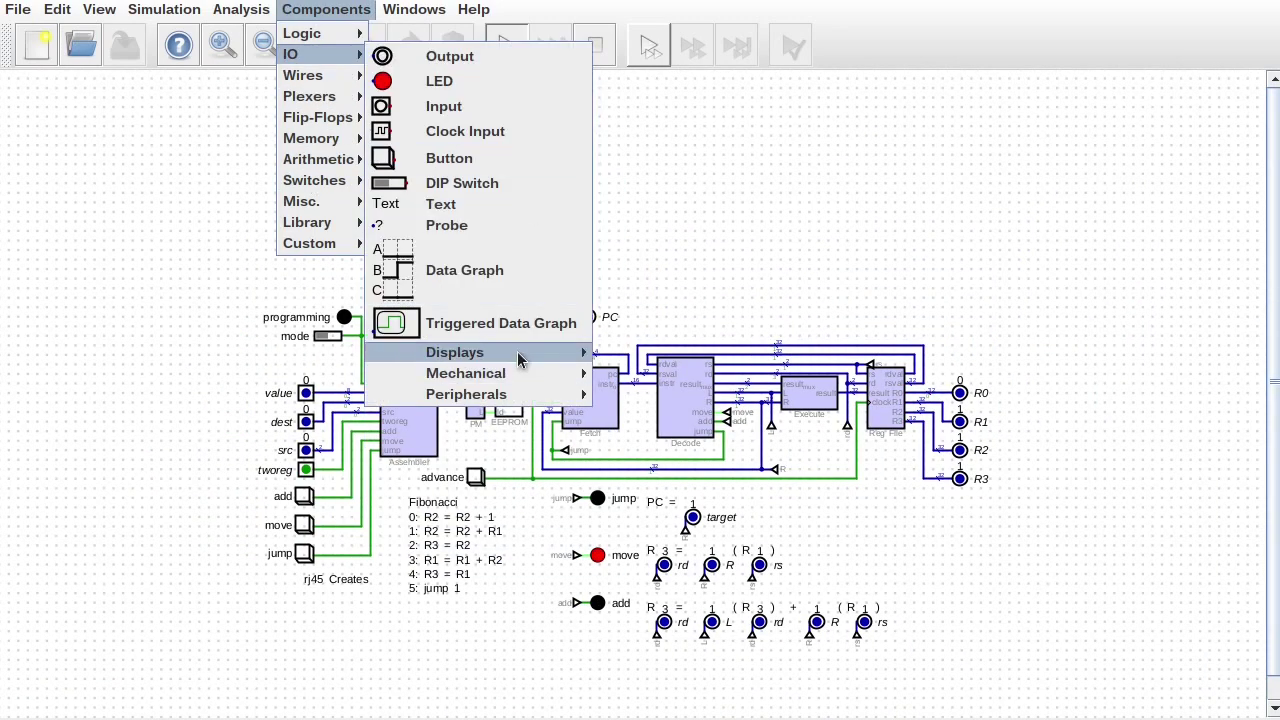
pyautogui.moveTo(517, 352)
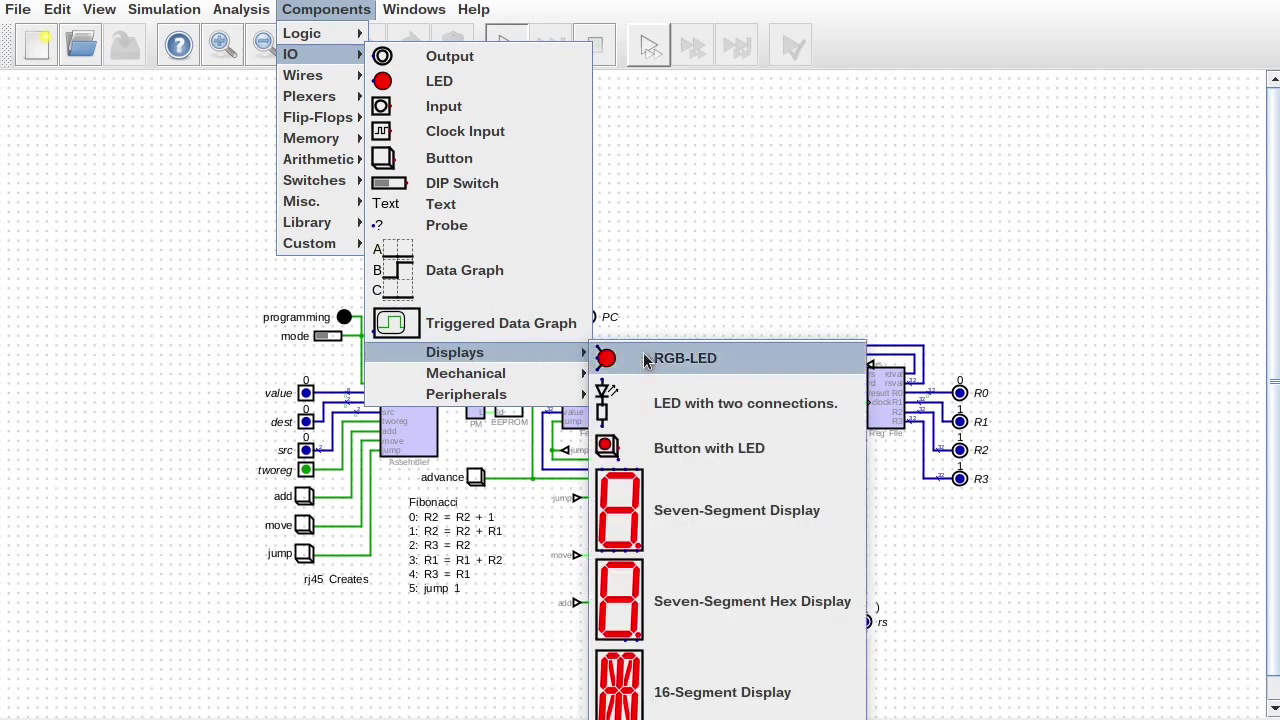
pyautogui.click(665, 693)
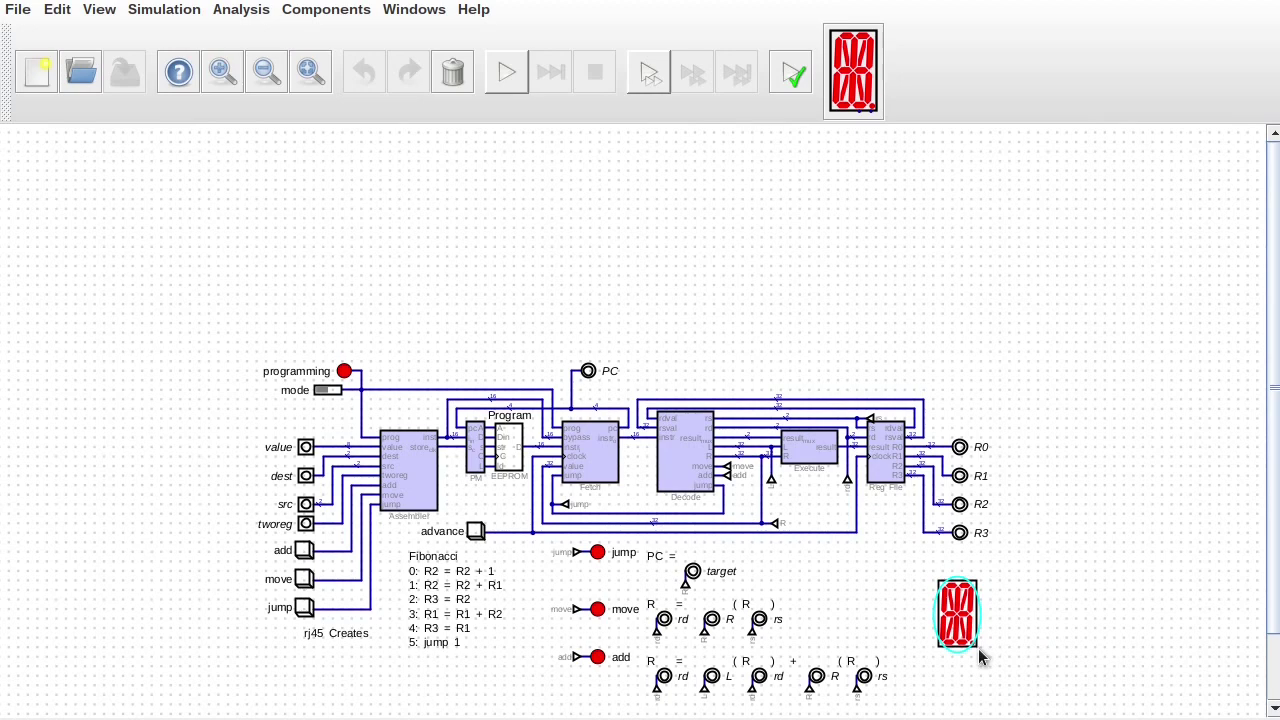
pyautogui.click(978, 648)
# Step: Move the 16-segment display to the empty area beneath the add indicator, below the rest of the circuit
pyautogui.moveTo(978, 648); pyautogui.dragTo(944, 604)
pyautogui.moveTo(897, 559); pyautogui.dragTo(1038, 691)
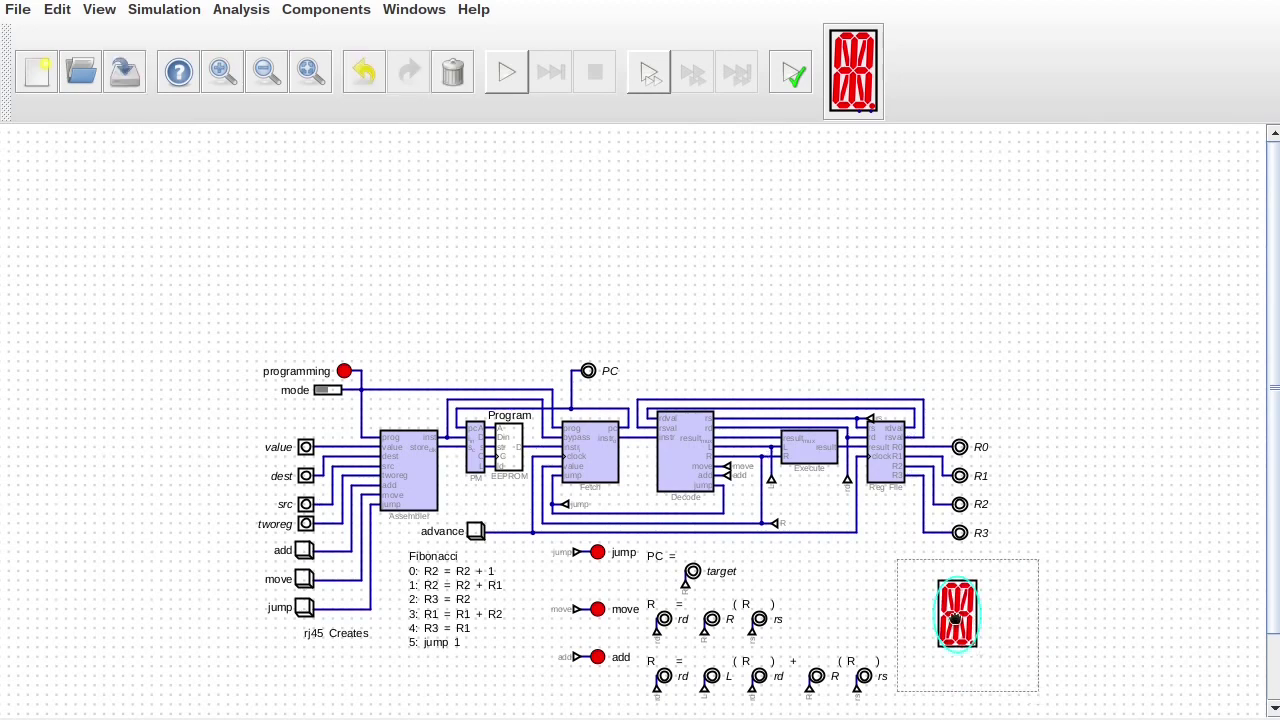
pyautogui.moveTo(955, 618); pyautogui.dragTo(556, 719)
pyautogui.moveTo(1271, 343); pyautogui.dragTo(1271, 480)
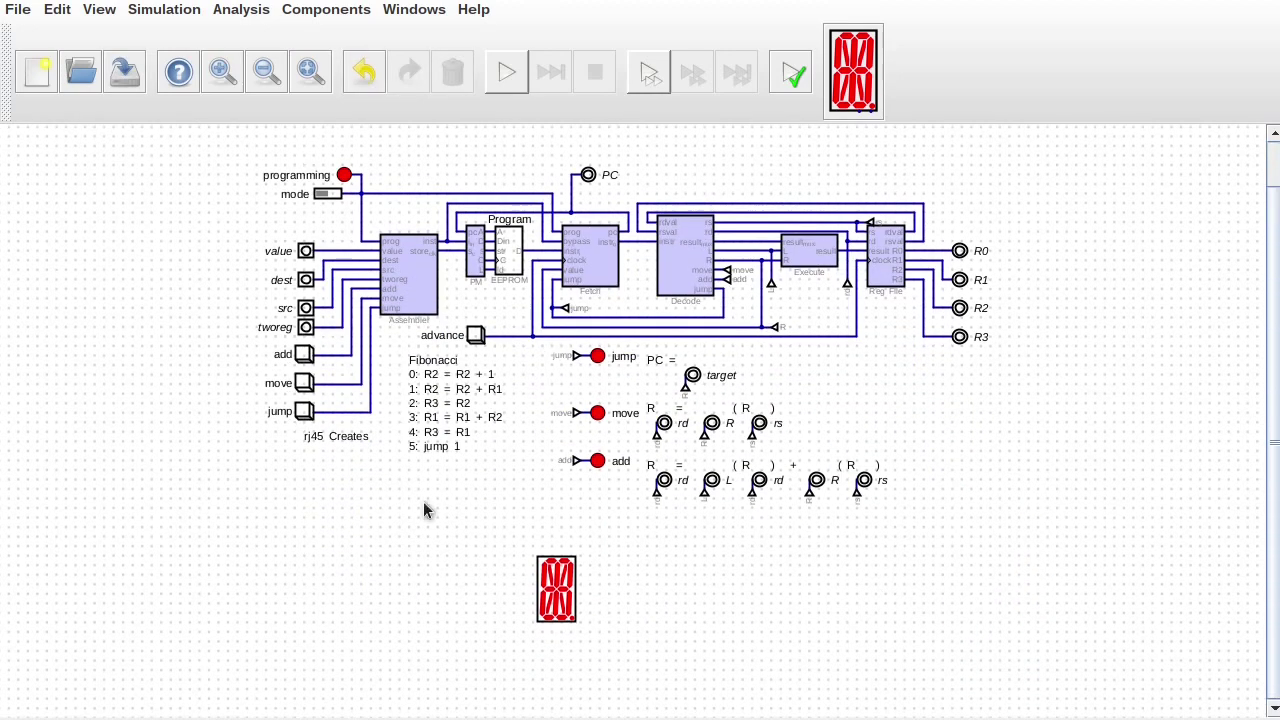
pyautogui.moveTo(464, 512); pyautogui.dragTo(650, 674)
pyautogui.moveTo(541, 600)
pyautogui.mouseDown()
pyautogui.moveTo(513, 590)
pyautogui.moveTo(542, 586)
pyautogui.mouseUp()
# Step: Set the 16-segment display's size to 0 and its color code to 4000CC
pyautogui.doubleClick(558, 582)
pyautogui.click(636, 593)
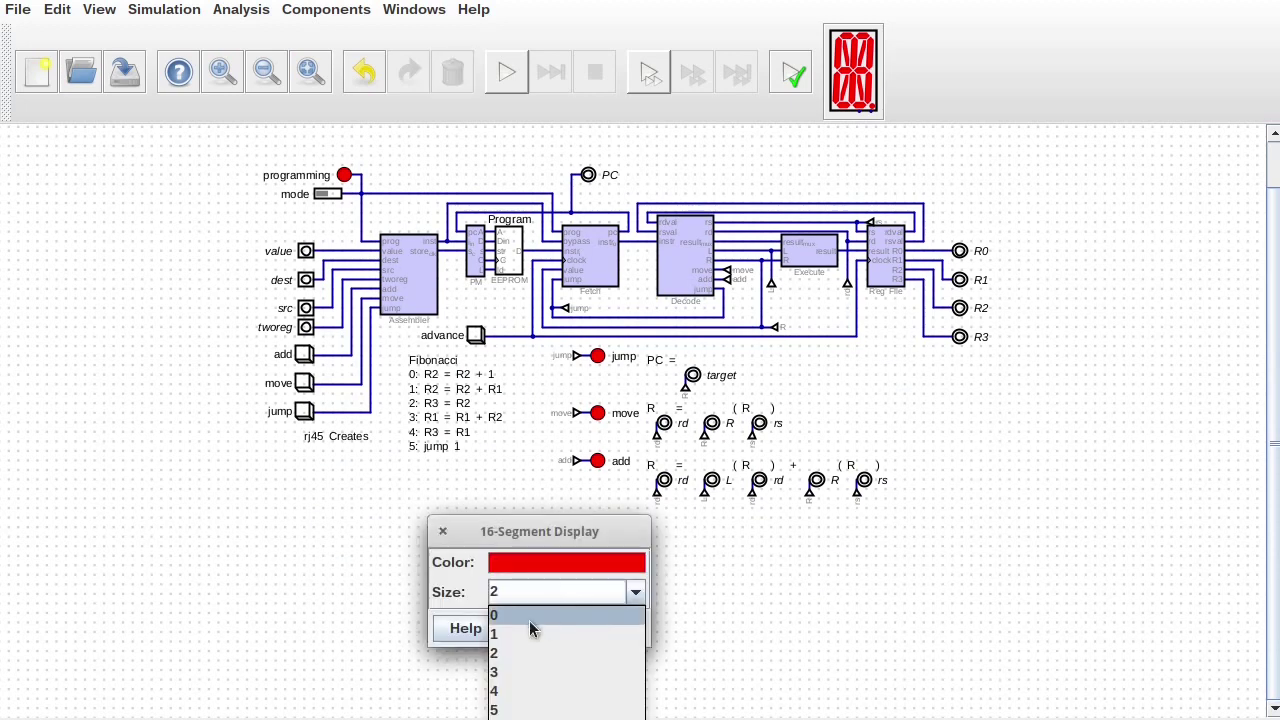
pyautogui.click(530, 620)
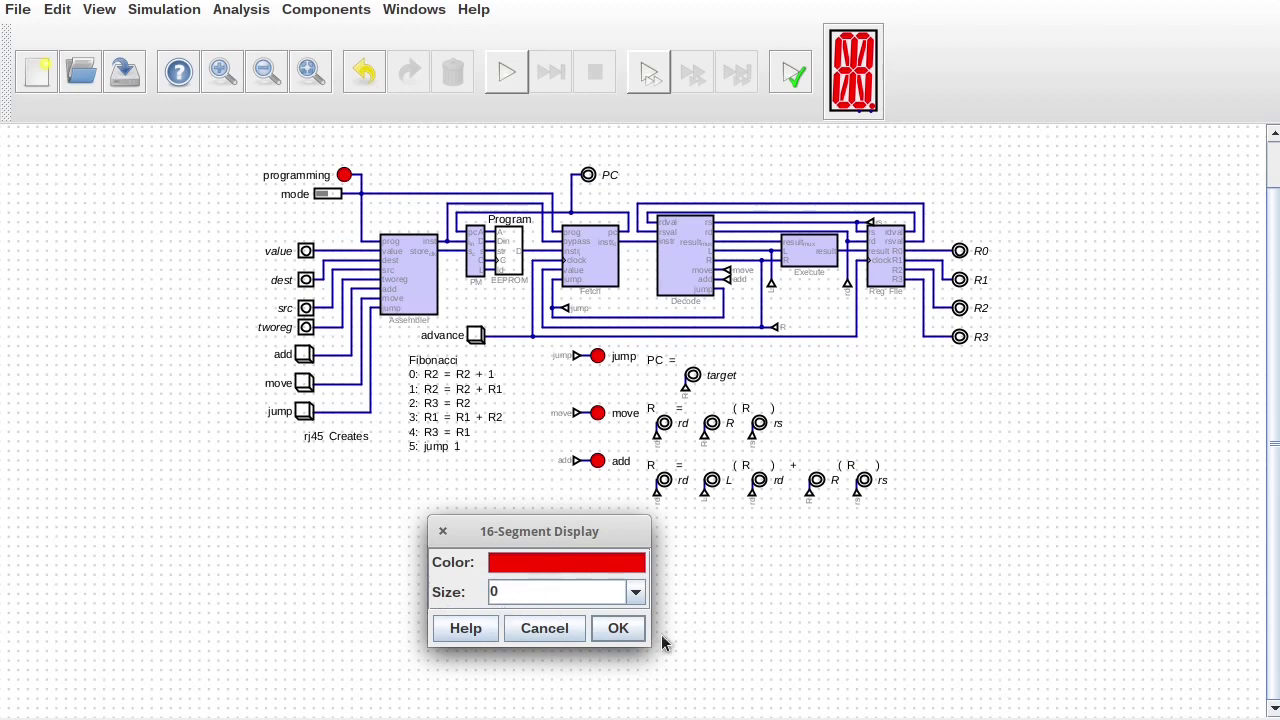
pyautogui.click(586, 563)
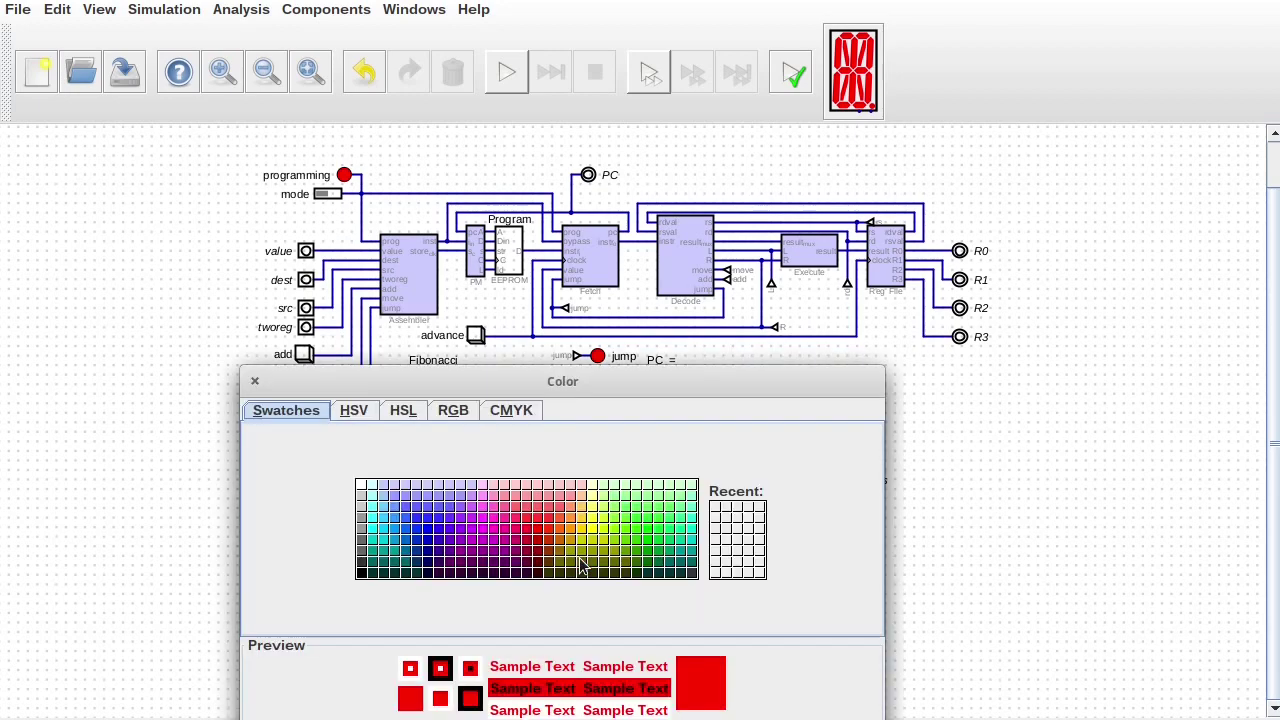
pyautogui.click(449, 412)
pyautogui.doubleClick(848, 607)
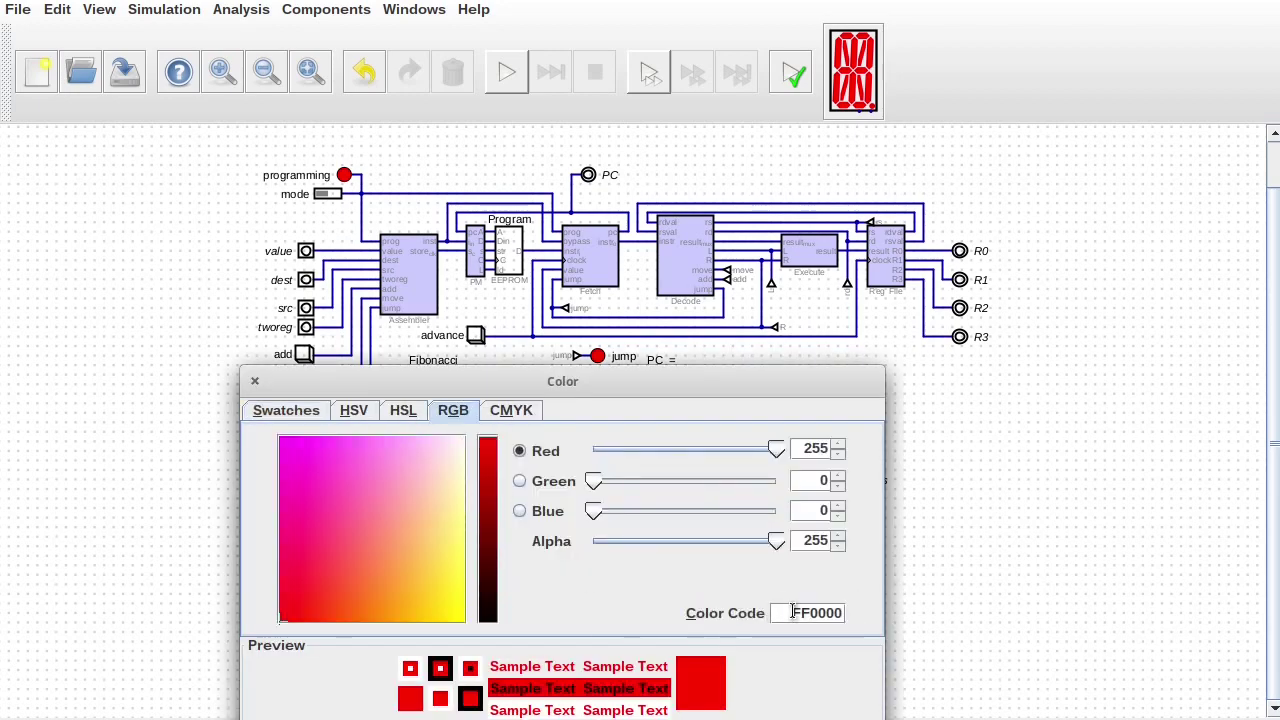
pyautogui.moveTo(791, 611); pyautogui.dragTo(855, 610)
pyautogui.write('4000CC')
pyautogui.press('Return')
pyautogui.press('Return')
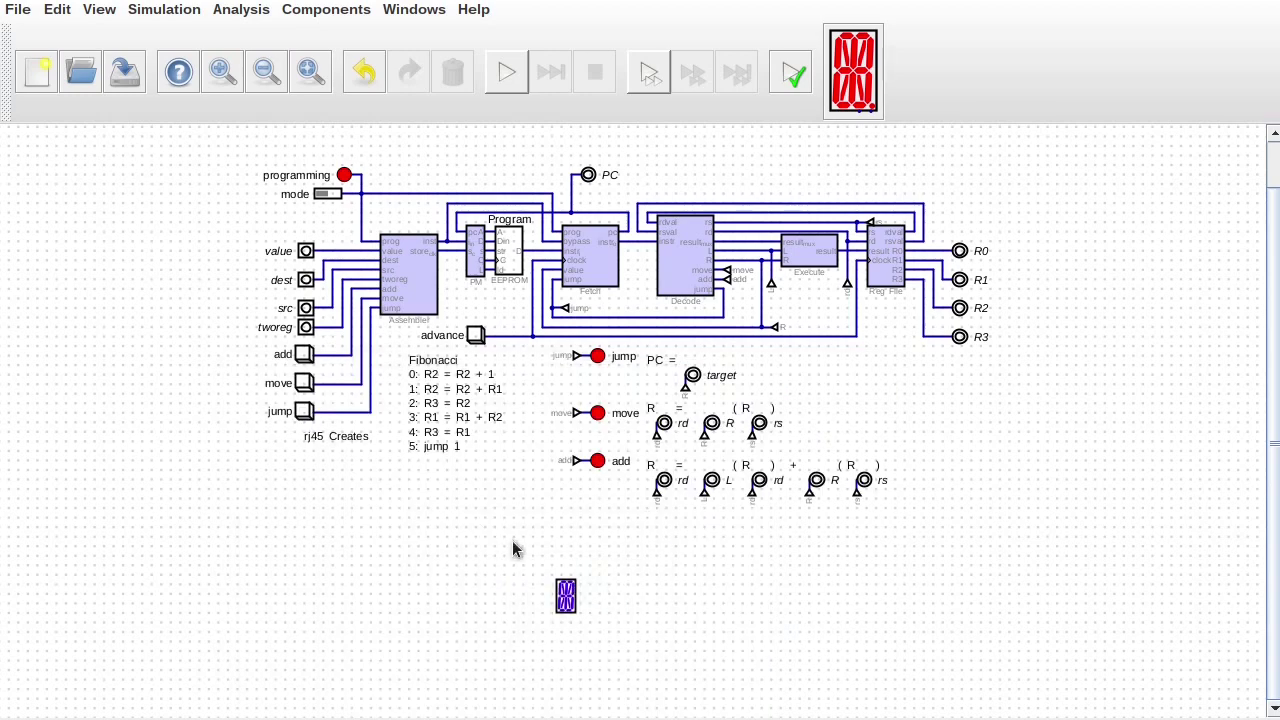
# Step: Copy the small purple display five times side by side to form a row of six
pyautogui.moveTo(506, 547); pyautogui.dragTo(606, 644)
pyautogui.click(594, 614)
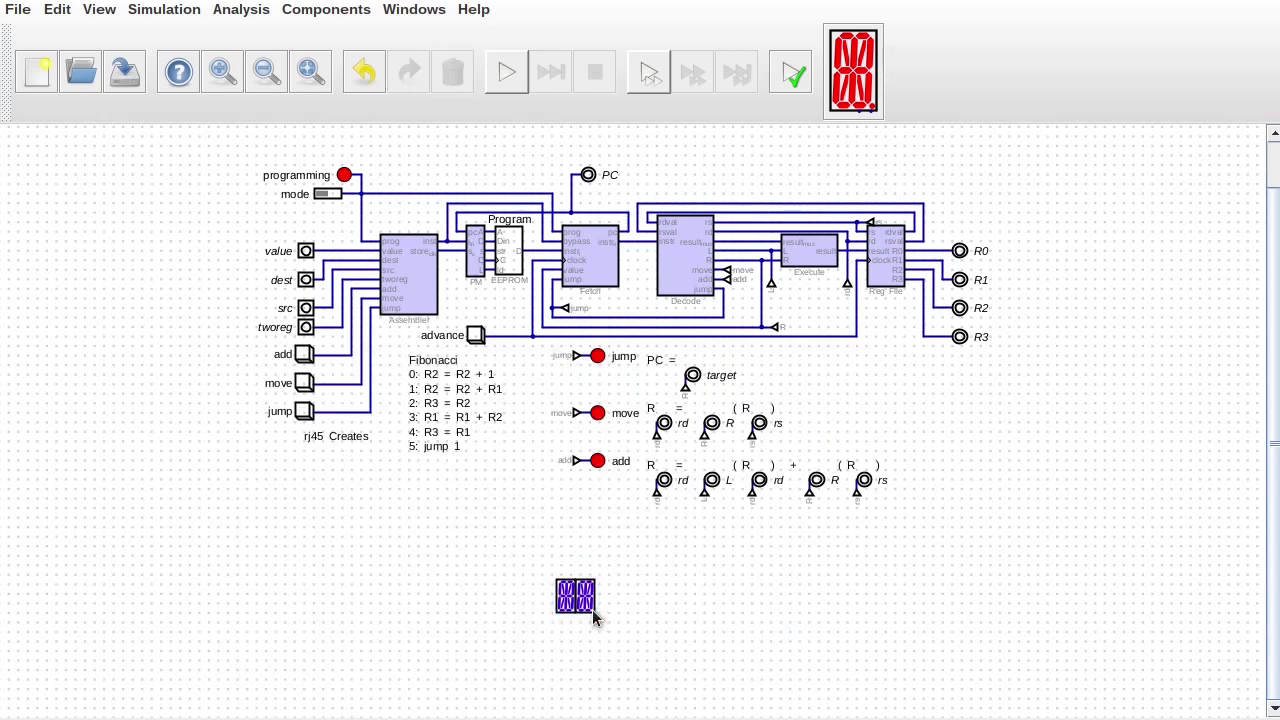
pyautogui.hotkey('ctrl', 'v')
pyautogui.click(613, 613)
pyautogui.hotkey('ctrl', 'v')
pyautogui.click(632, 613)
pyautogui.hotkey('ctrl', 'v')
pyautogui.click(652, 614)
pyautogui.hotkey('ctrl', 'v')
# Step: Read the help text on the 16-segment display's inputs and attributes, and close it
pyautogui.scroll(3, 643, 655)
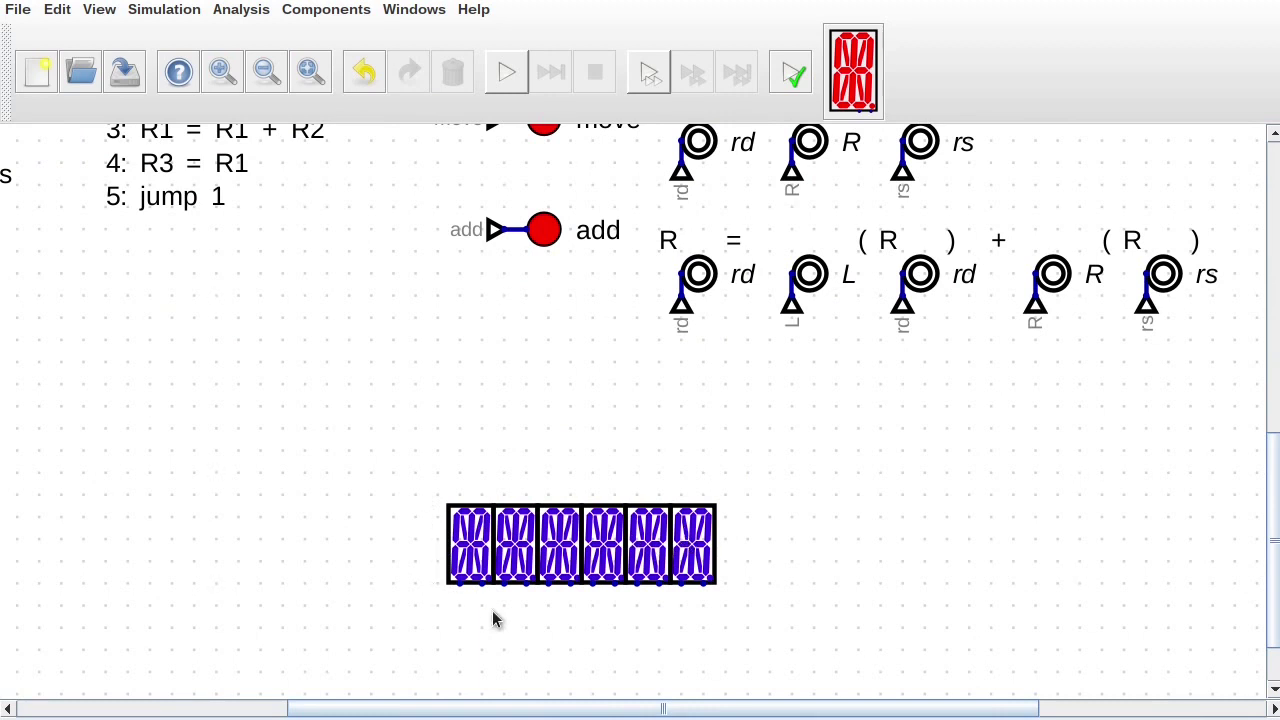
pyautogui.rightClick(480, 545)
pyautogui.click(392, 584)
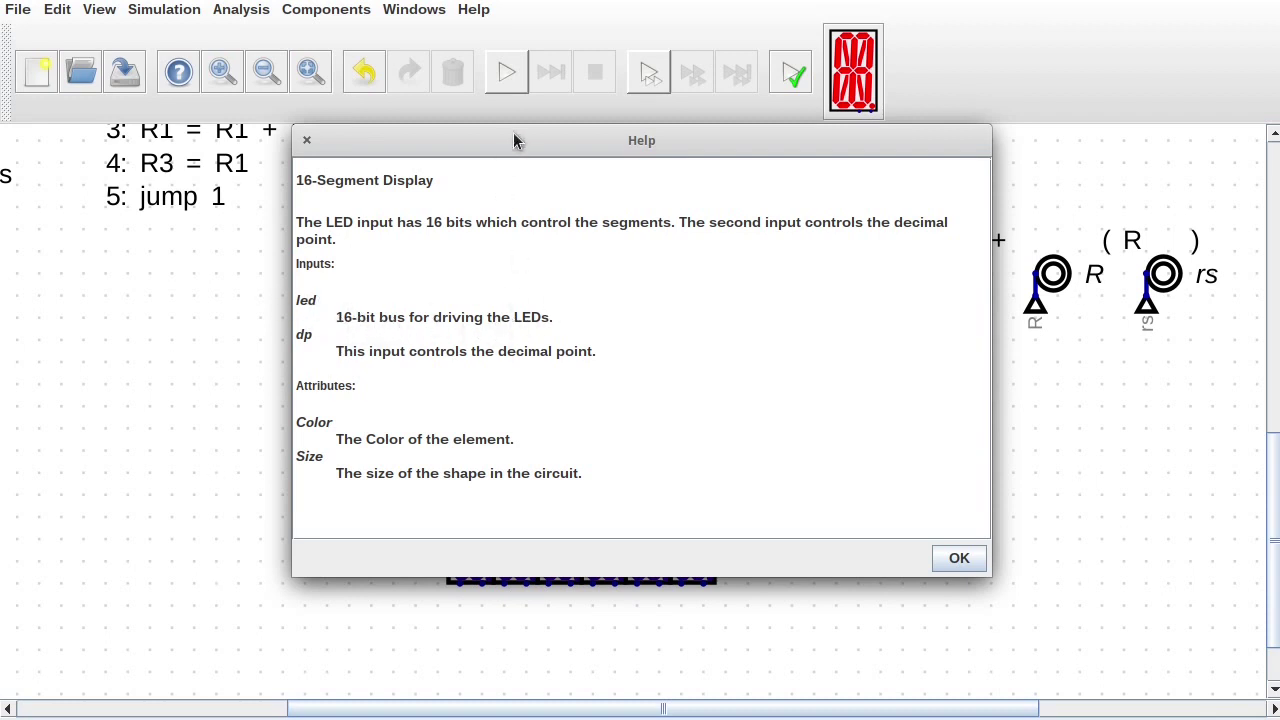
pyautogui.moveTo(513, 134); pyautogui.dragTo(655, 52)
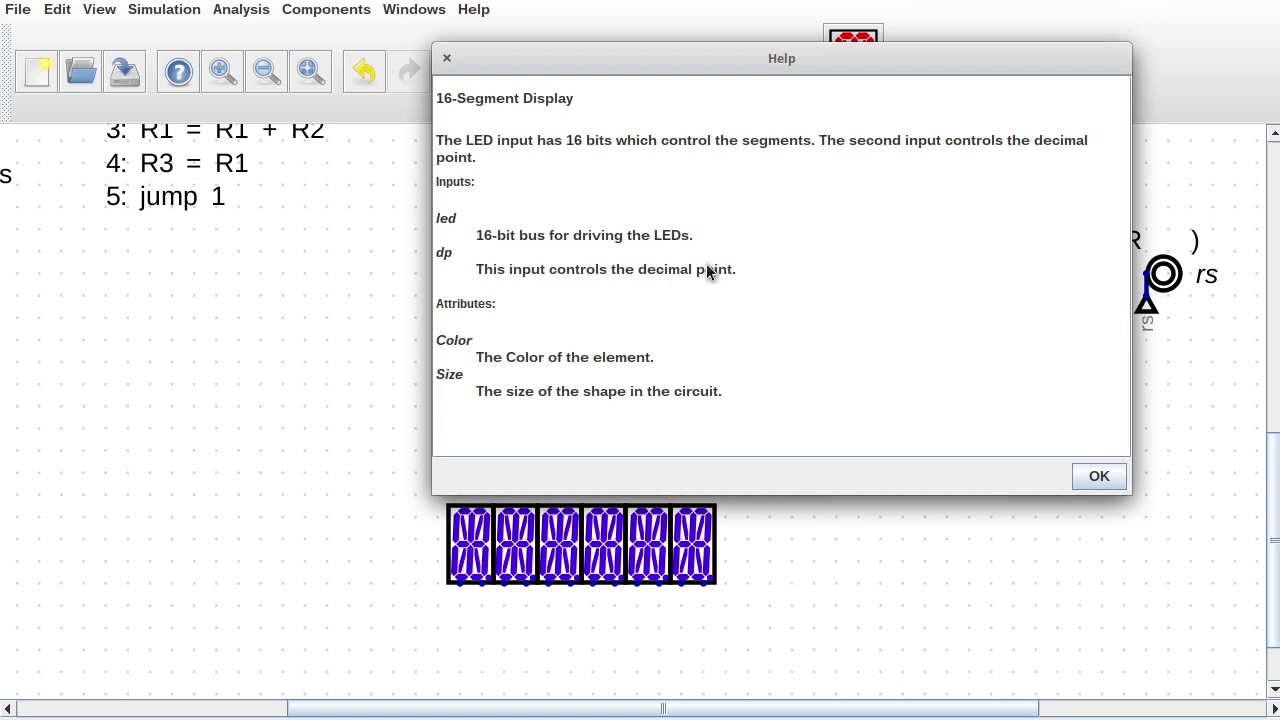
pyautogui.click(447, 59)
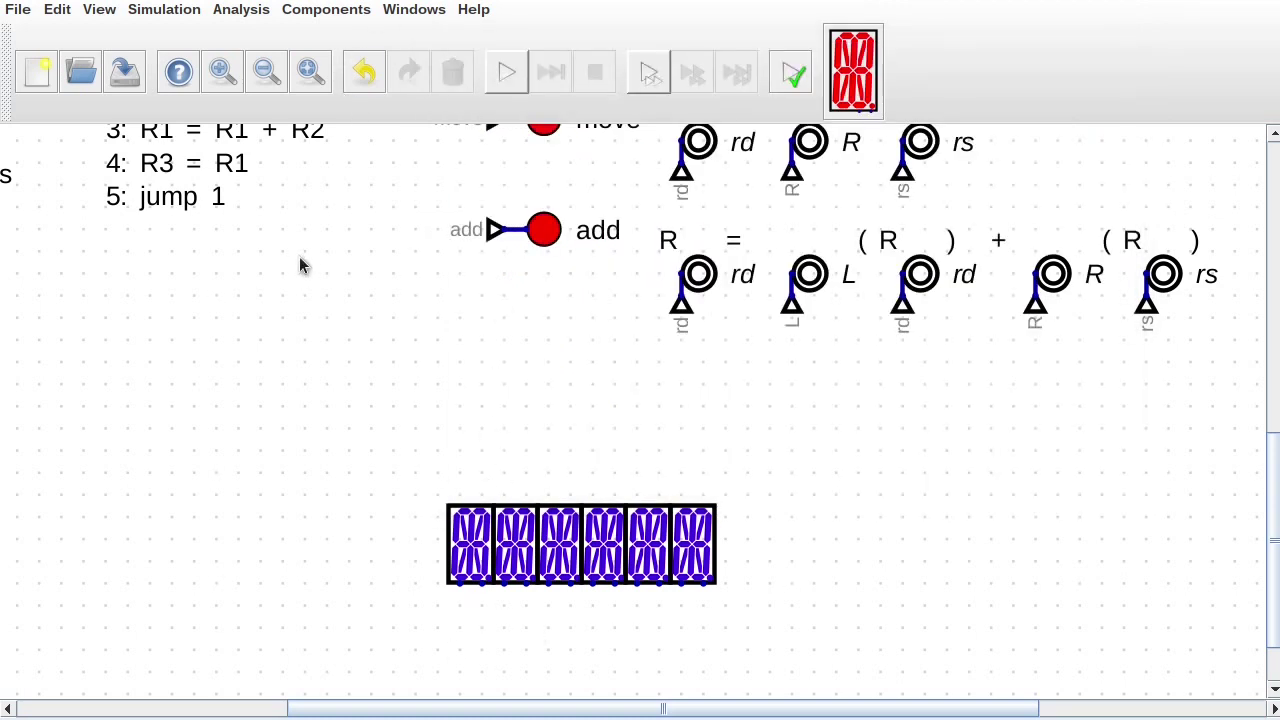
# Step: Create a new circuit in a separate window and save it as instrdisplay in the dig folder
pyautogui.click(16, 14)
pyautogui.click(75, 80)
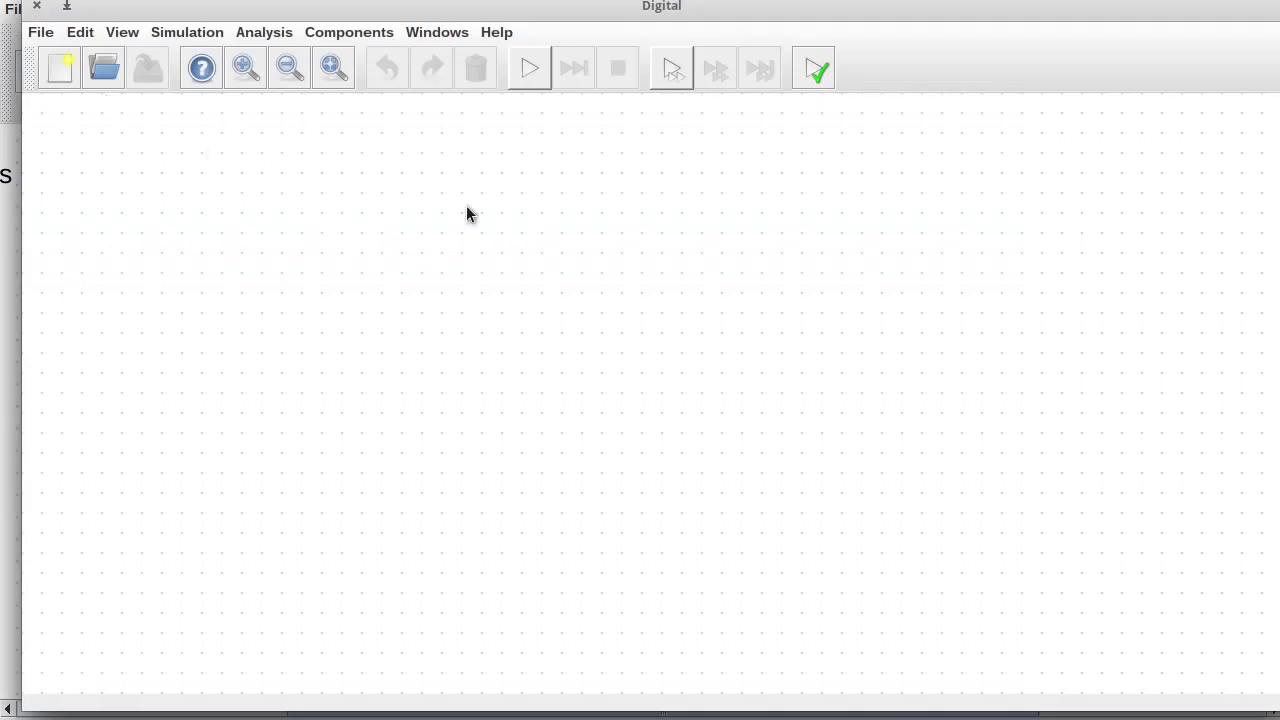
pyautogui.click(42, 33)
pyautogui.click(100, 291)
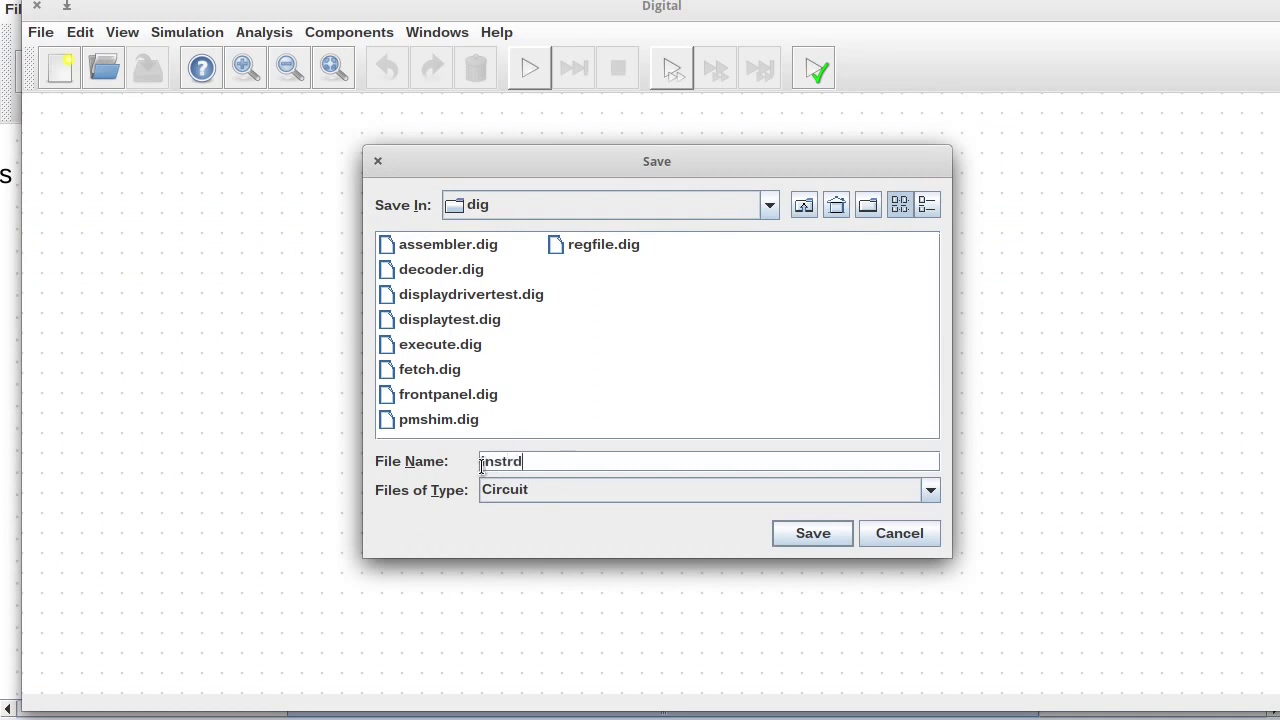
pyautogui.click(808, 535)
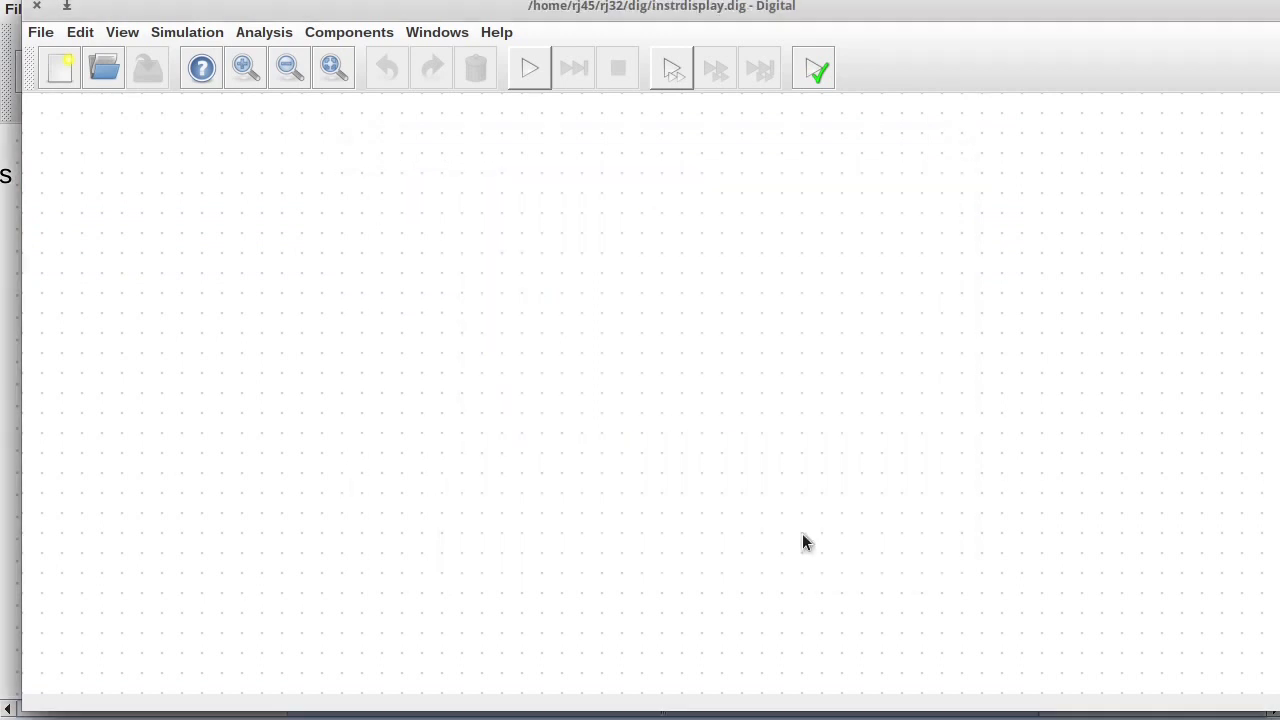
# Step: In the circuit specific settings, choose a white background color, width 12 and the label "."
pyautogui.click(84, 33)
pyautogui.click(110, 102)
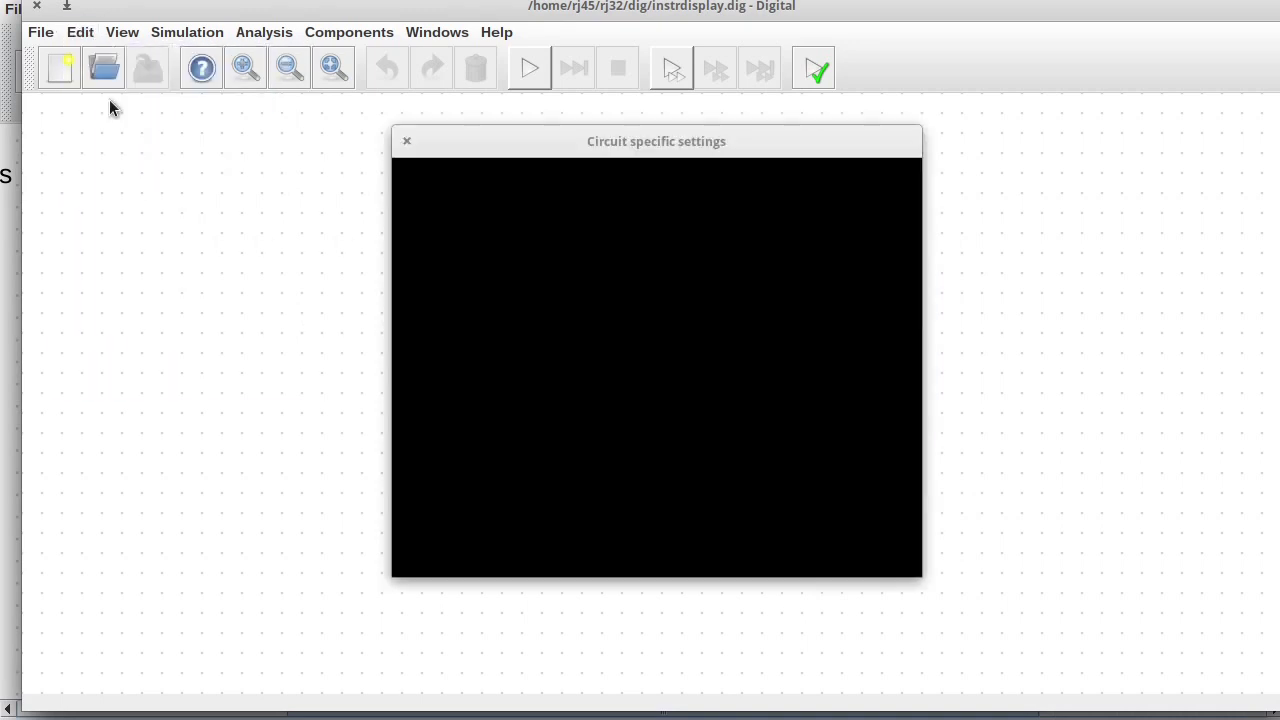
pyautogui.click(654, 257)
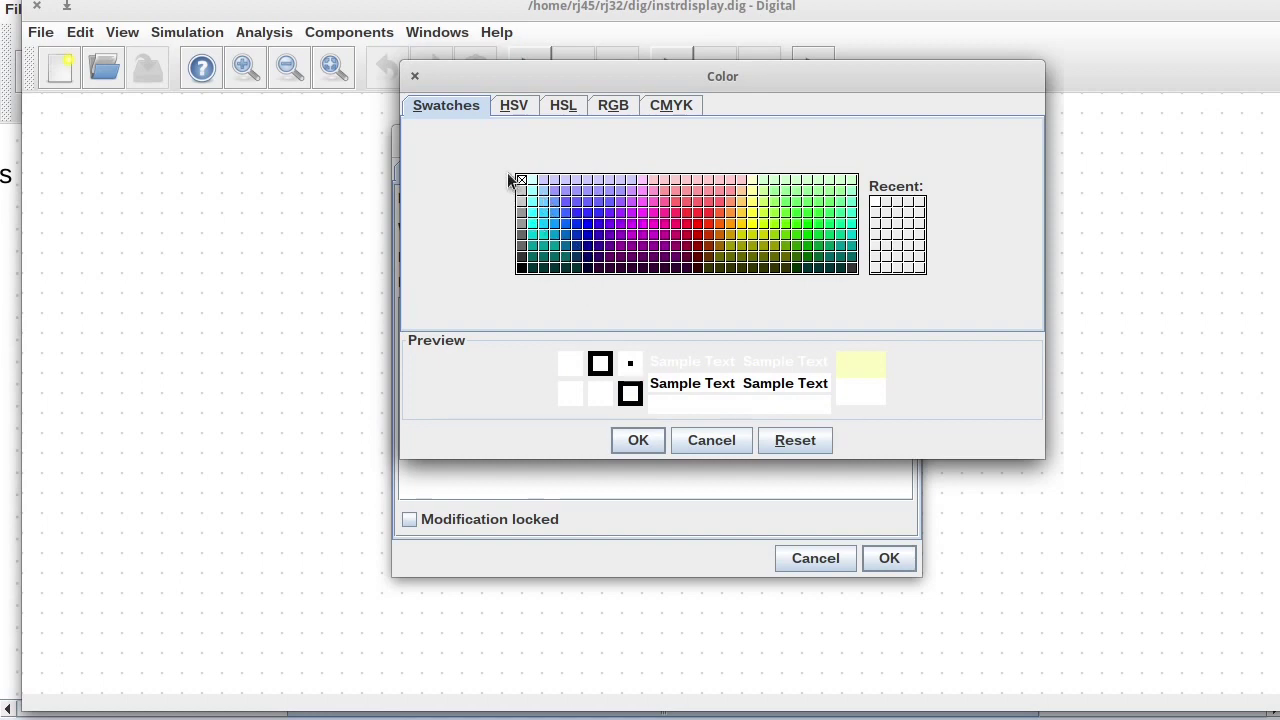
pyautogui.click(636, 441)
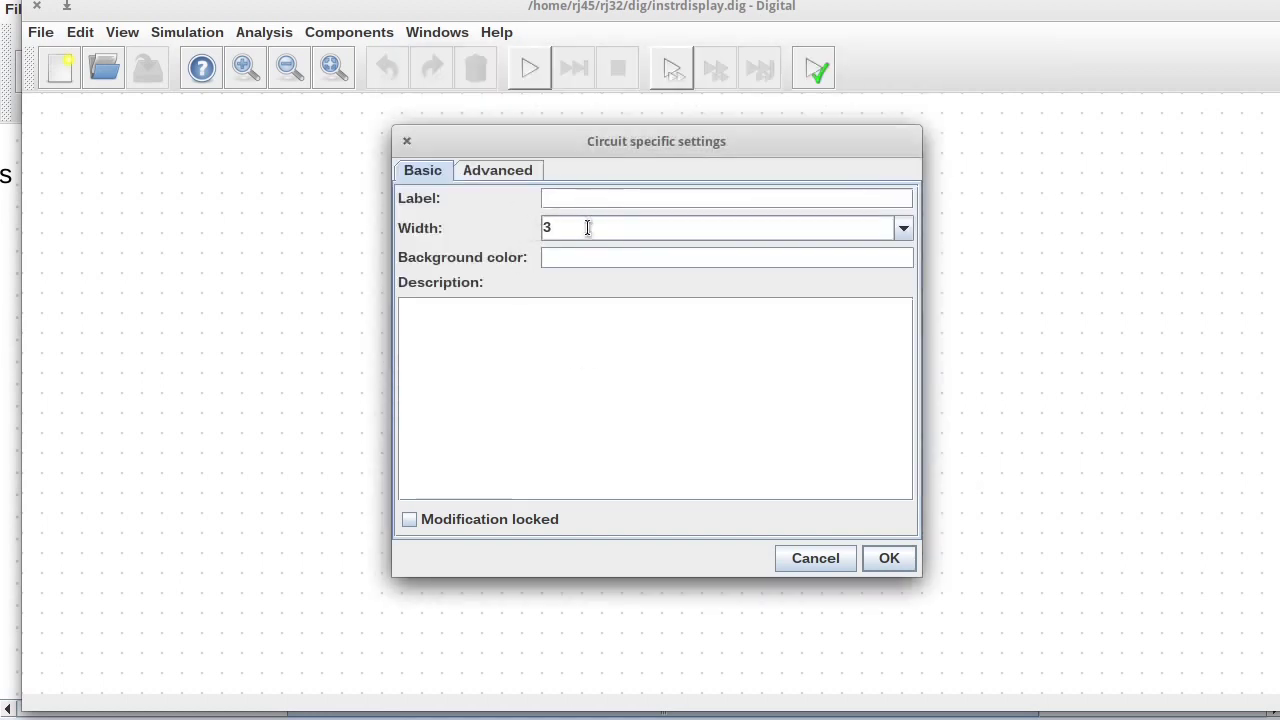
pyautogui.moveTo(586, 228); pyautogui.dragTo(538, 231)
pyautogui.write('12')
pyautogui.click(585, 199)
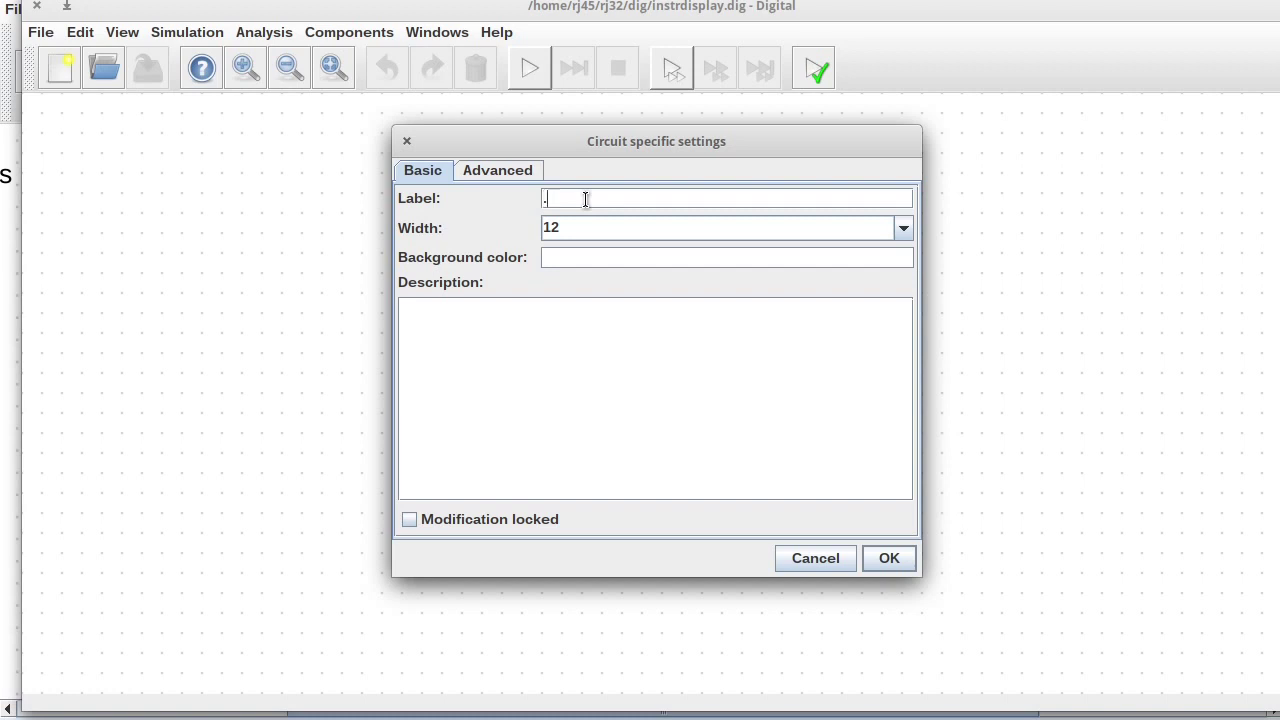
# Step: Set the circuit's shape to Layout with height 1, and apply the circuit specific settings
pyautogui.click(522, 178)
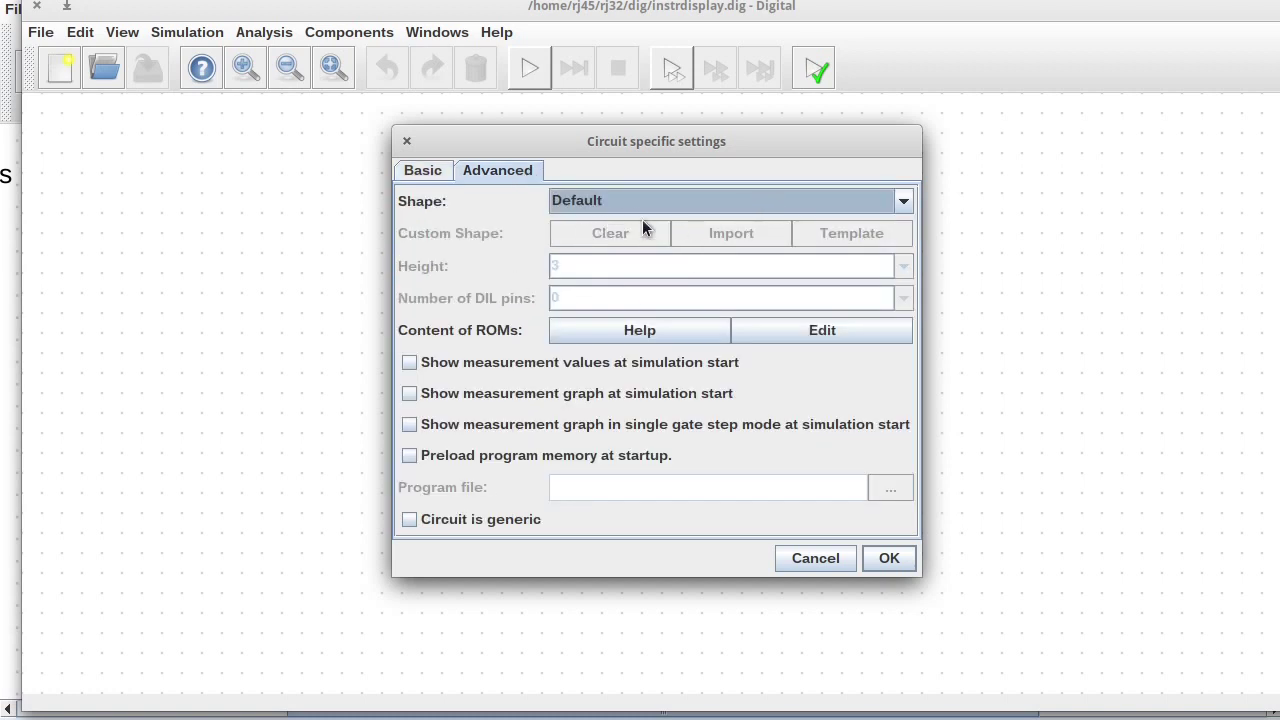
pyautogui.click(893, 196)
pyautogui.click(588, 280)
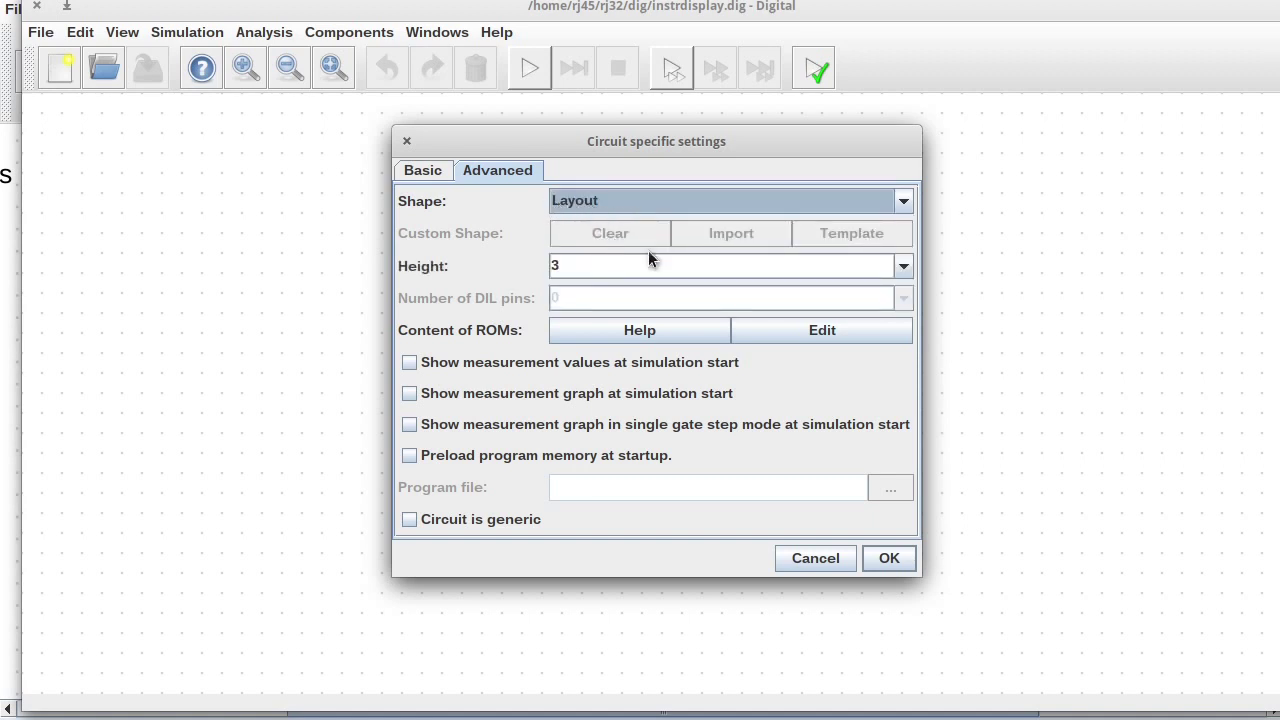
pyautogui.click(902, 268)
pyautogui.click(630, 307)
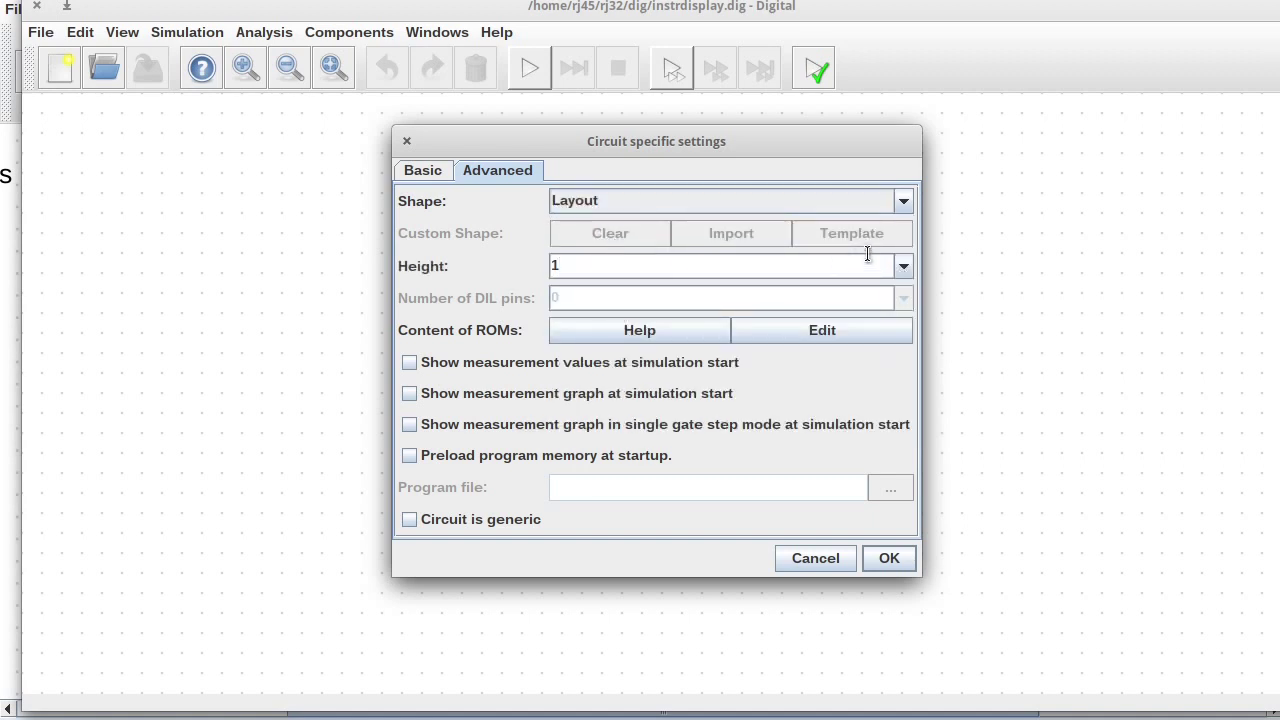
pyautogui.click(906, 266)
pyautogui.click(654, 326)
pyautogui.click(903, 265)
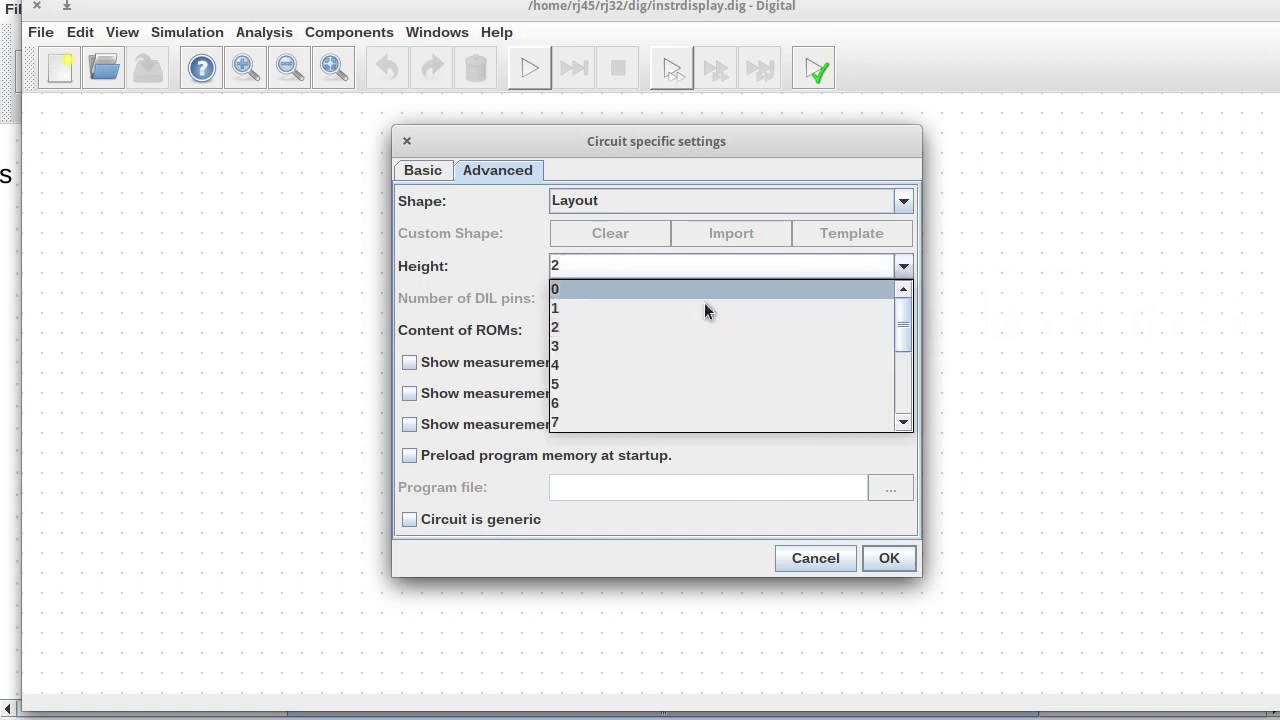
pyautogui.click(590, 309)
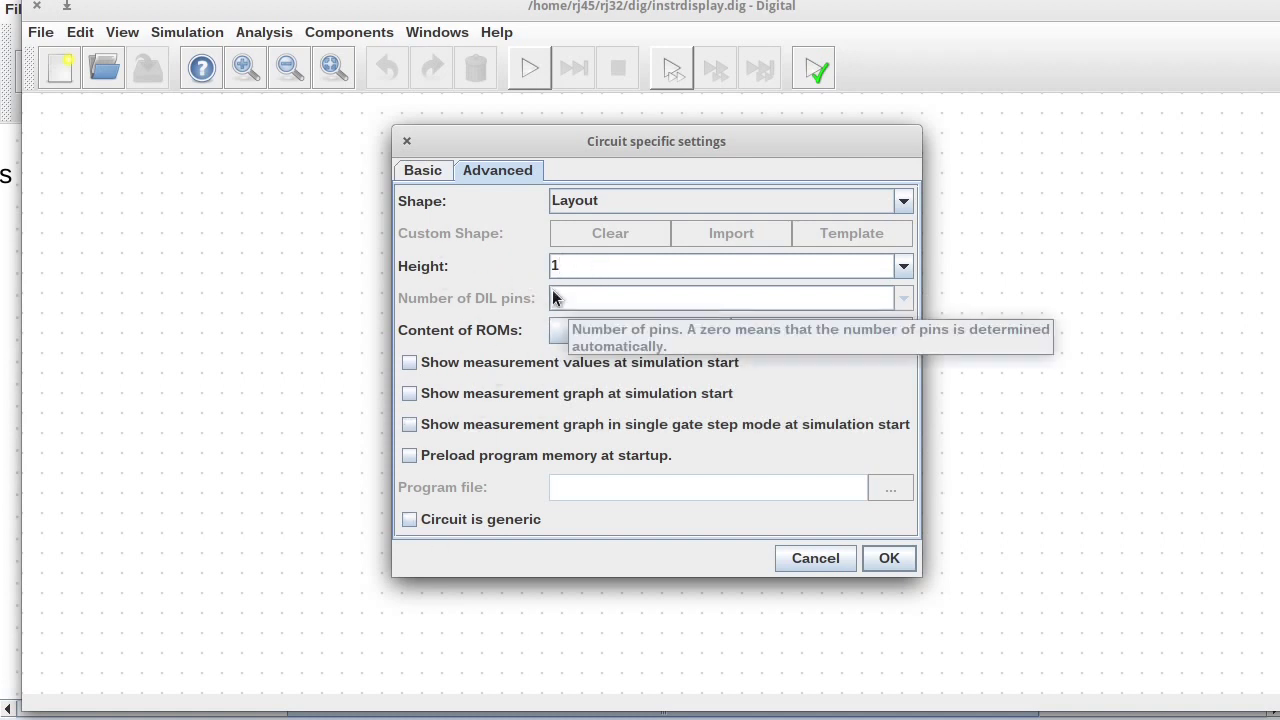
pyautogui.click(887, 558)
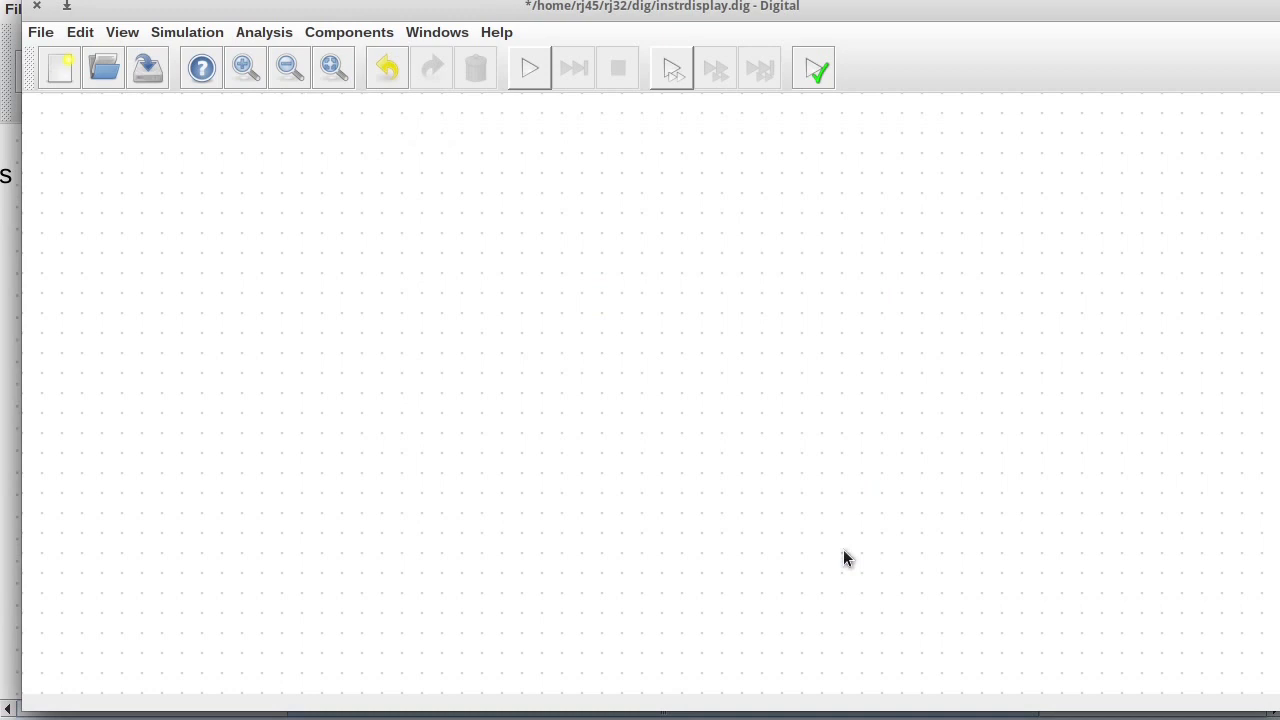
# Step: Place an upward-facing output in the empty circuit with 16 data bits and the label D1
pyautogui.click(380, 33)
pyautogui.moveTo(343, 80)
pyautogui.click(470, 79)
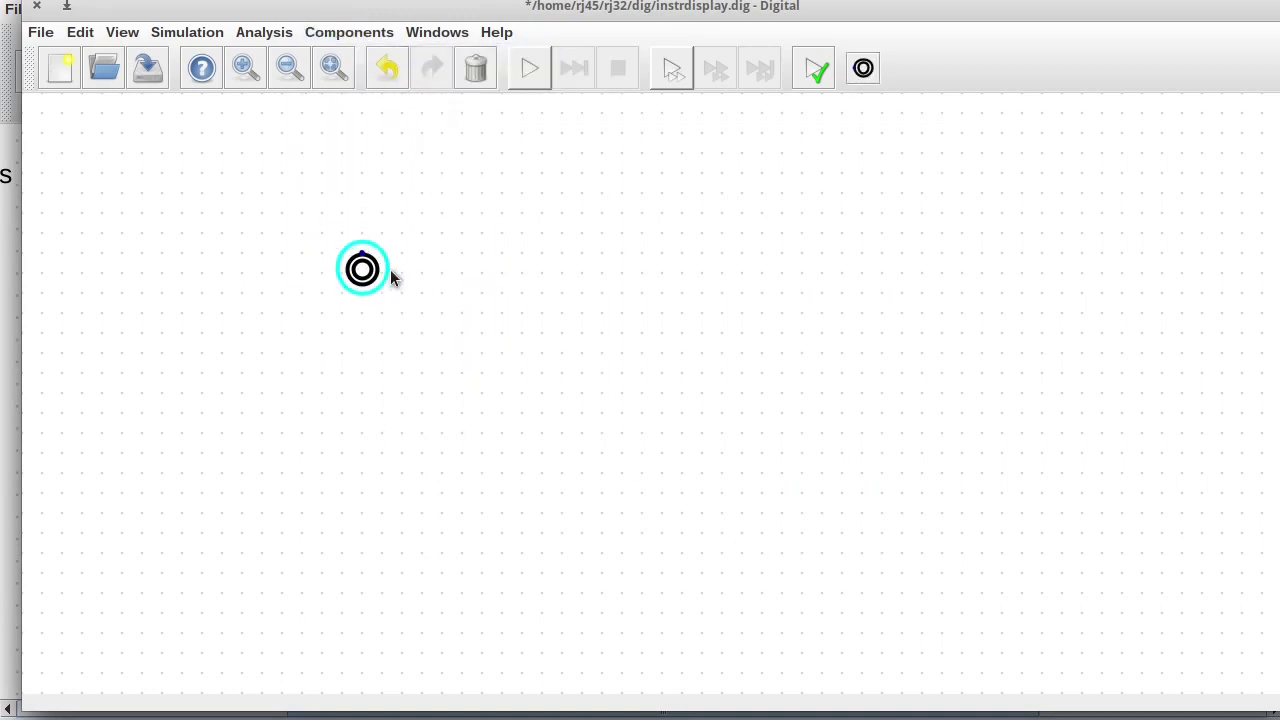
pyautogui.click(371, 260)
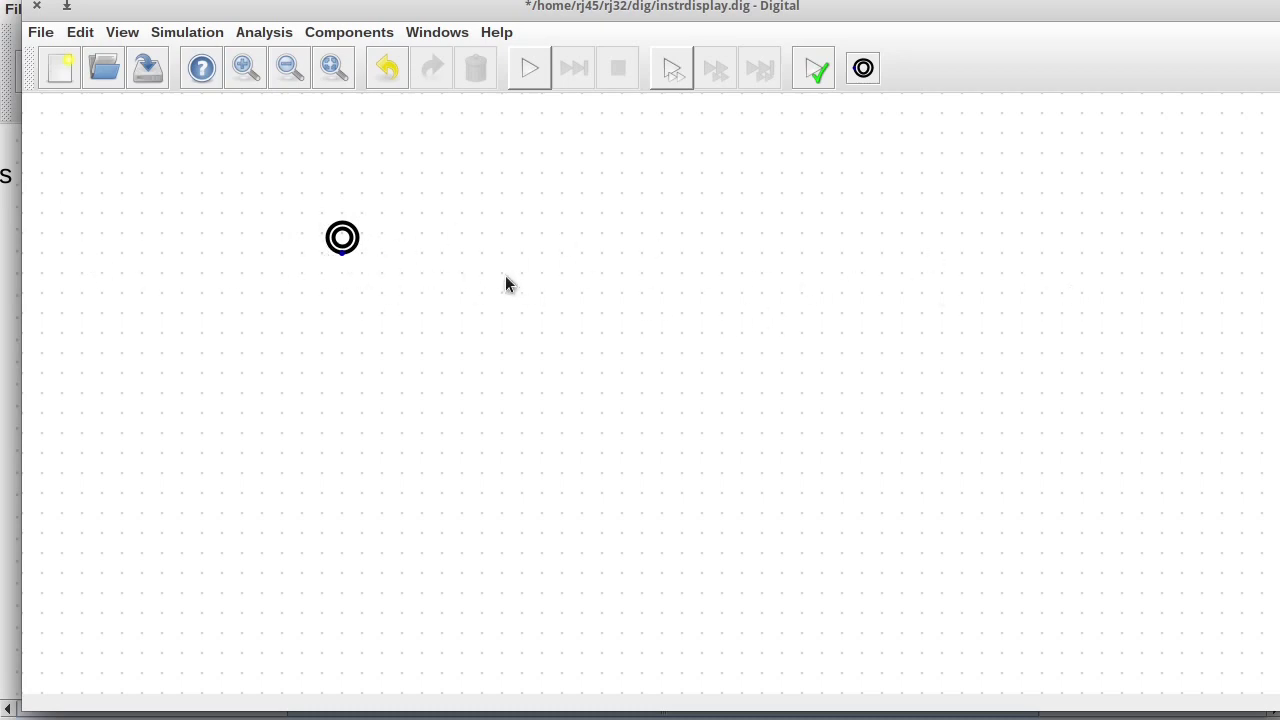
pyautogui.moveTo(392, 8); pyautogui.dragTo(374, 20)
pyautogui.rightClick(324, 251)
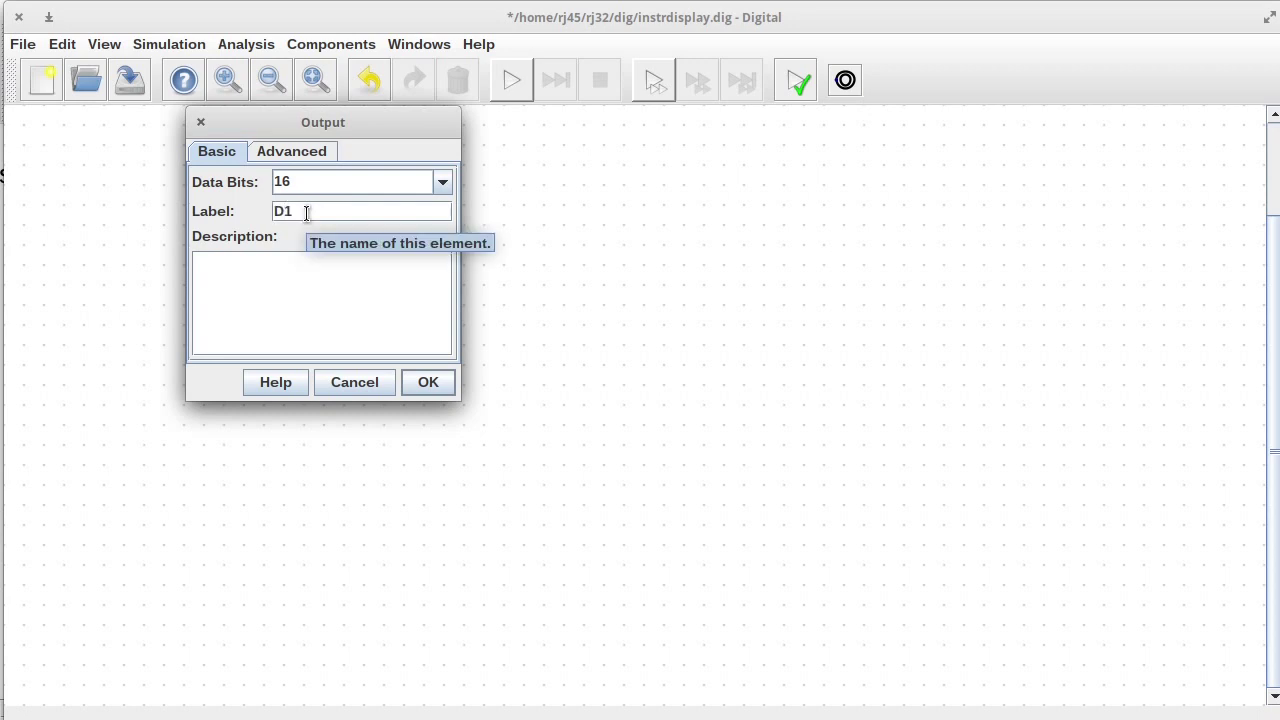
pyautogui.click(437, 391)
# Step: Copy output D1 directly beside it and set the copy to 1 data bit with the label P1
pyautogui.moveTo(266, 191); pyautogui.dragTo(400, 300)
pyautogui.hotkey('ctrl', 'c')
pyautogui.hotkey('ctrl', 'v')
pyautogui.click(384, 247)
pyautogui.rightClick(385, 254)
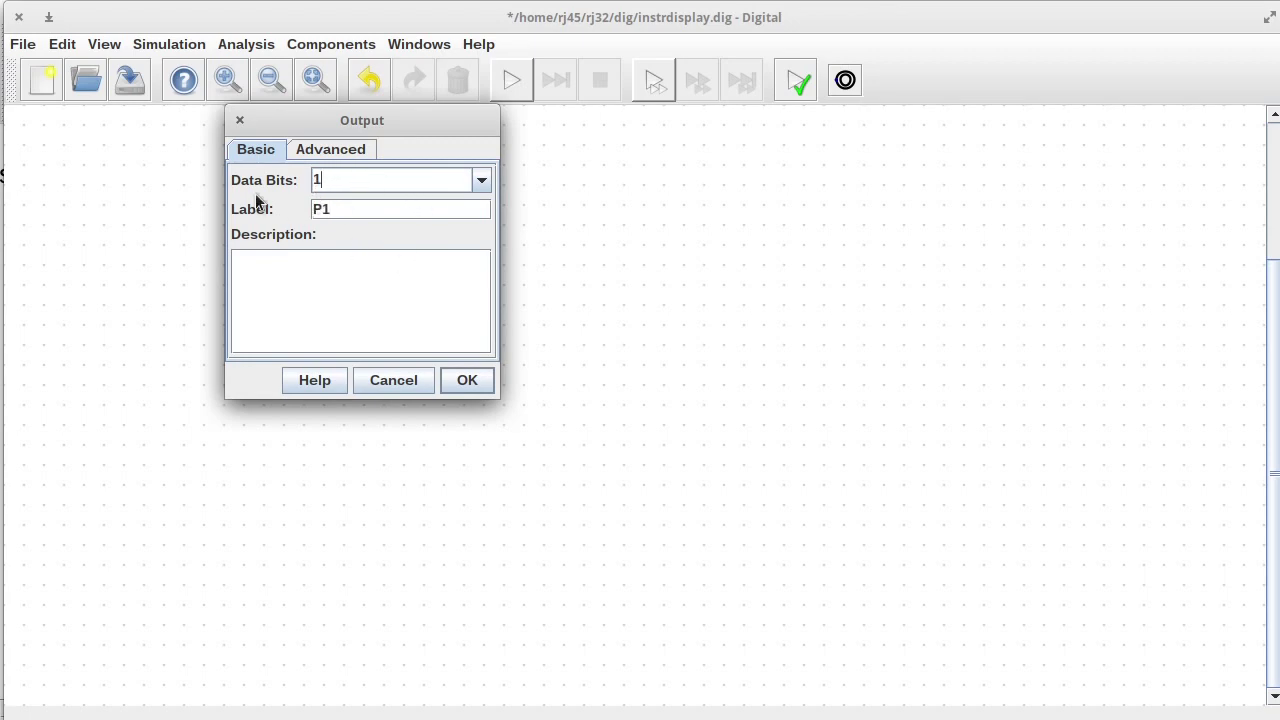
pyautogui.press('Return')
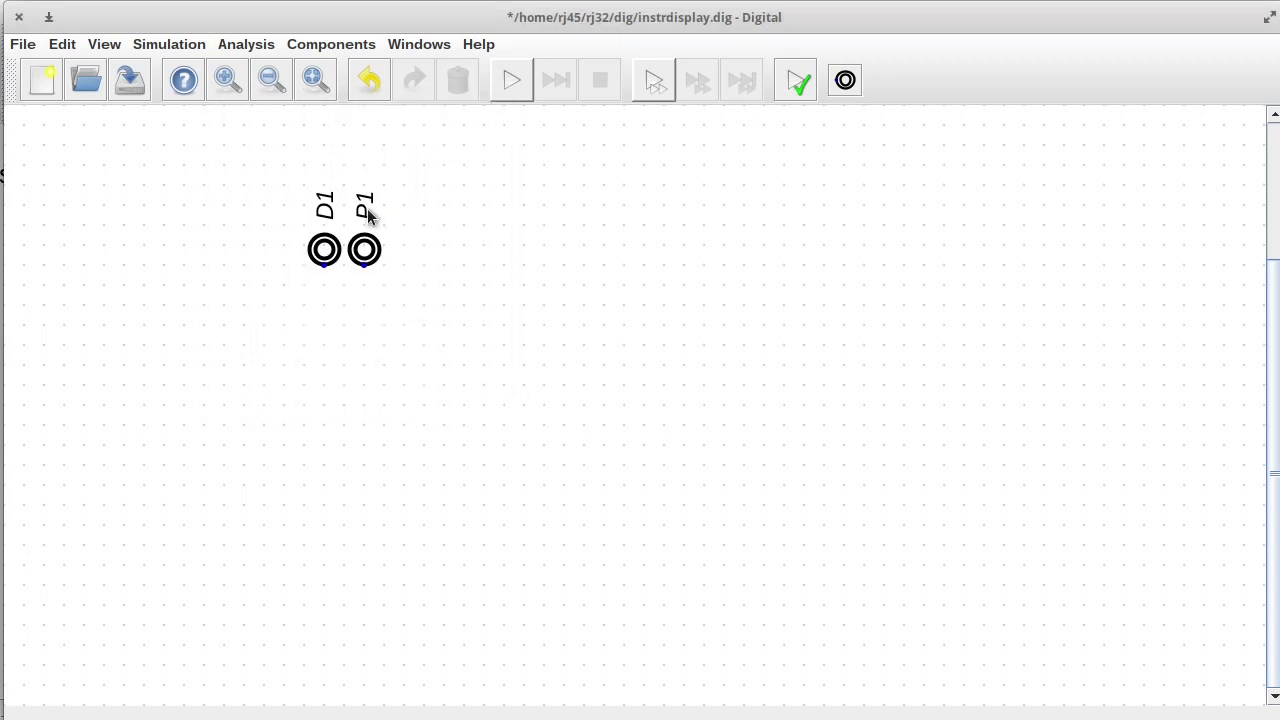
# Step: Copy the D1 and P1 output pair five times along the same row, making pairs D2/P2 through D6/P6
pyautogui.moveTo(268, 182); pyautogui.dragTo(405, 286)
pyautogui.hotkey('ctrl', 'c')
pyautogui.hotkey('ctrl', 'v')
pyautogui.click(492, 273)
pyautogui.hotkey('ctrl', 'v')
pyautogui.click(620, 273)
pyautogui.hotkey('ctrl', 'v')
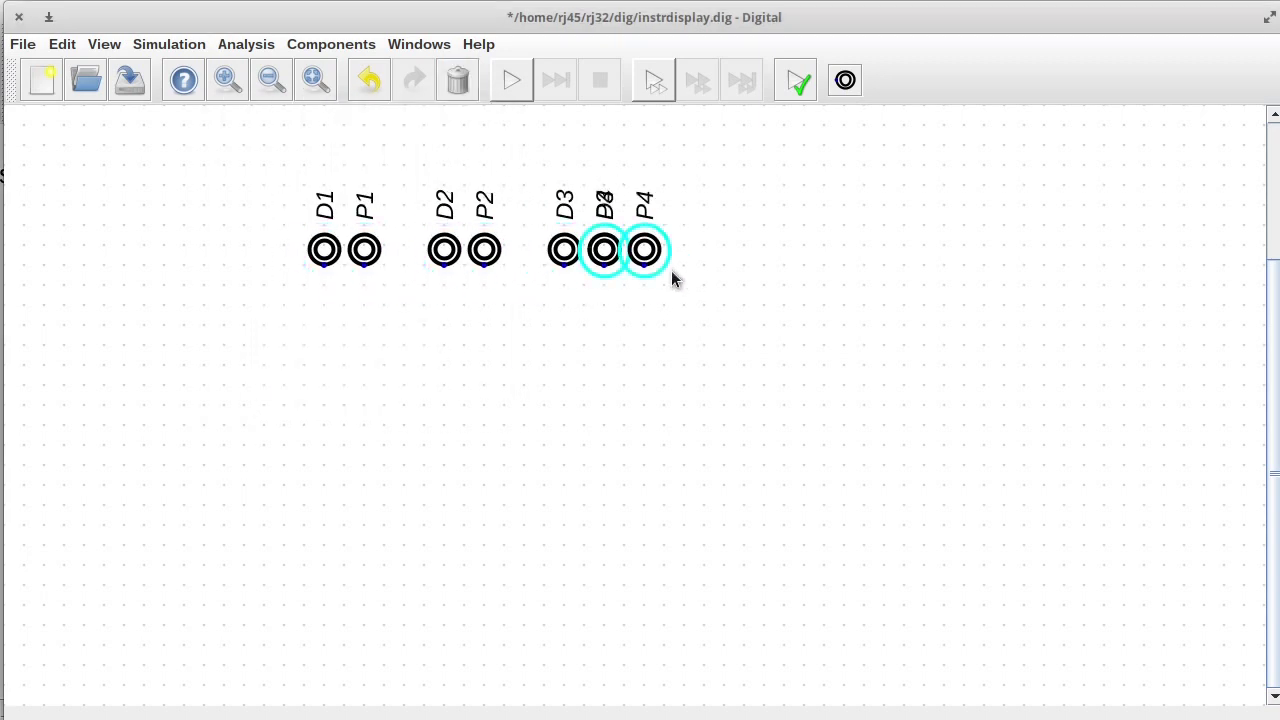
pyautogui.click(740, 271)
pyautogui.hotkey('ctrl', 'v')
pyautogui.click(856, 280)
pyautogui.hotkey('ctrl', 'v')
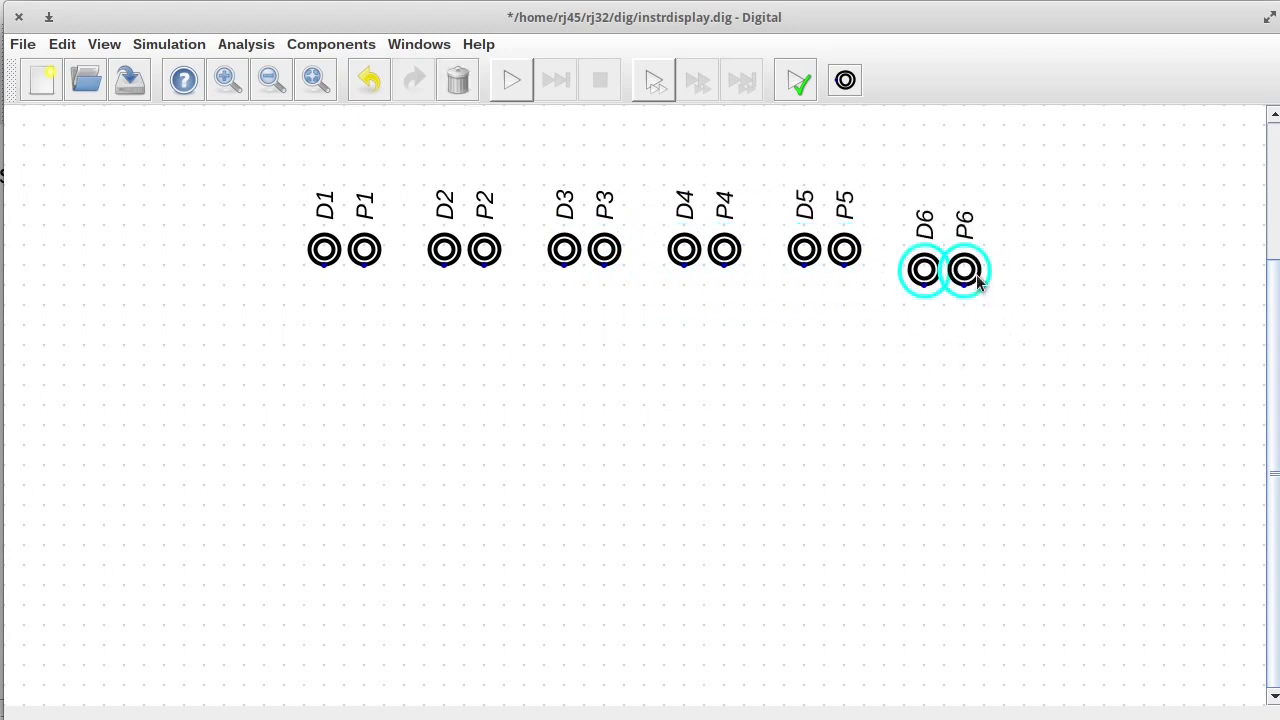
pyautogui.click(995, 280)
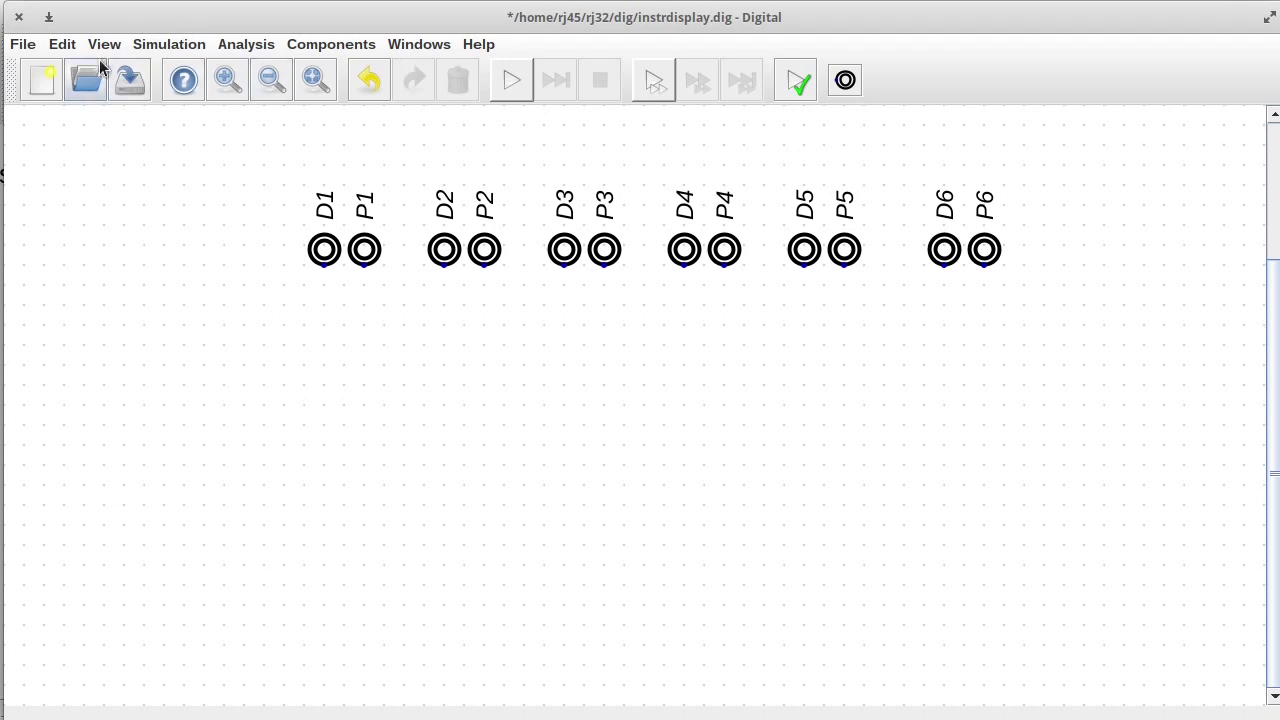
# Step: Place a constant beneath output D1 with 16 data bits and the value 0
pyautogui.click(316, 44)
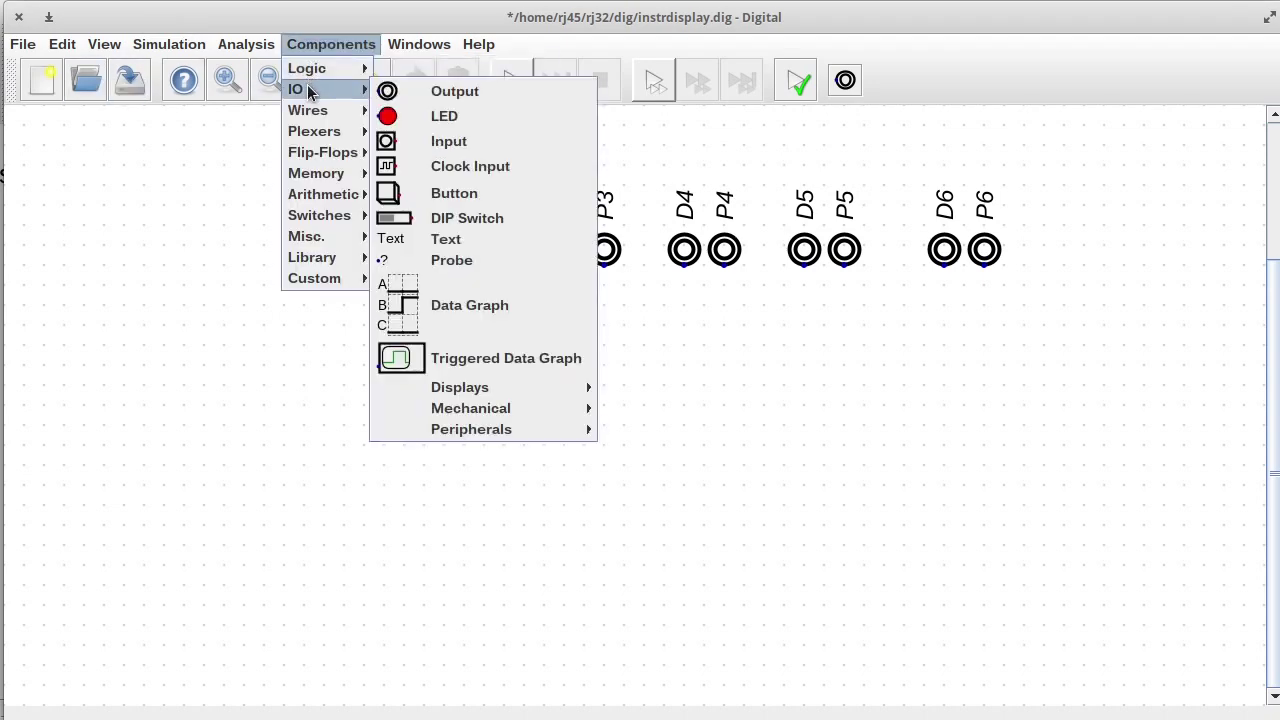
pyautogui.moveTo(338, 120)
pyautogui.click(470, 152)
pyautogui.rightClick(316, 302)
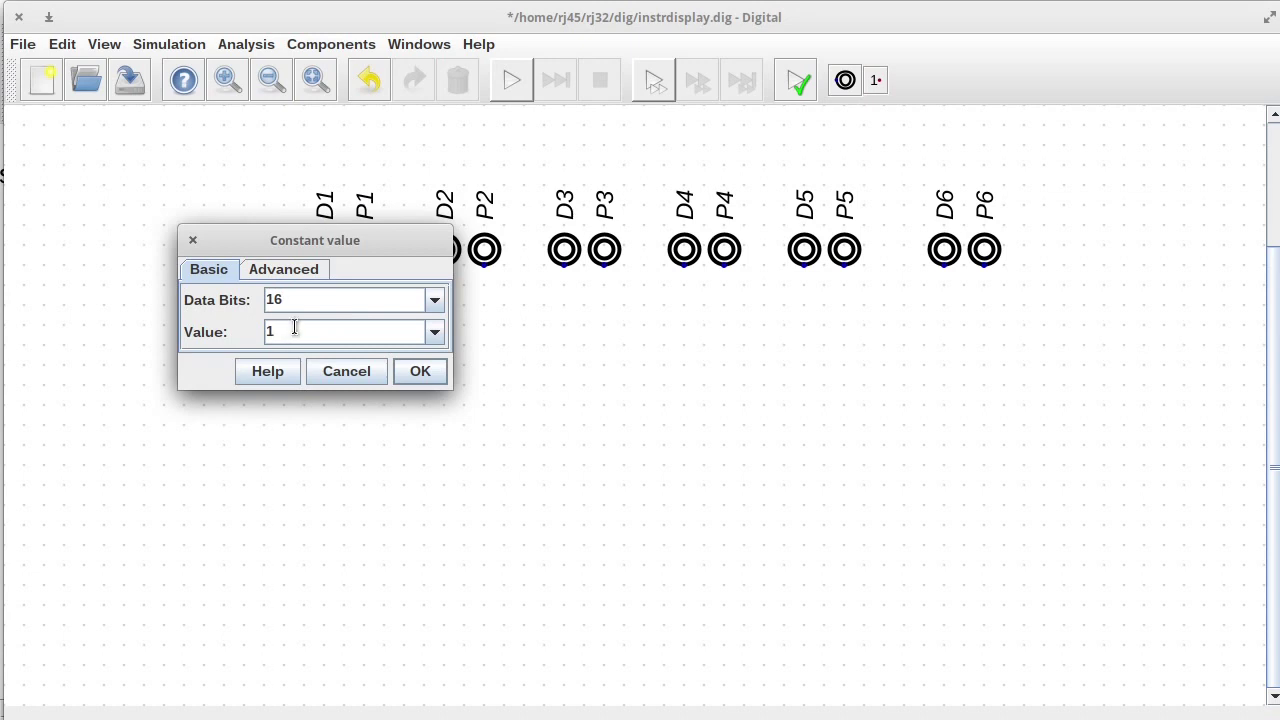
pyautogui.write('0')
pyautogui.click(430, 368)
# Step: Copy the 0 constant beneath each of the outputs D2 to D6
pyautogui.moveTo(292, 290); pyautogui.dragTo(341, 336)
pyautogui.hotkey('ctrl', 'c')
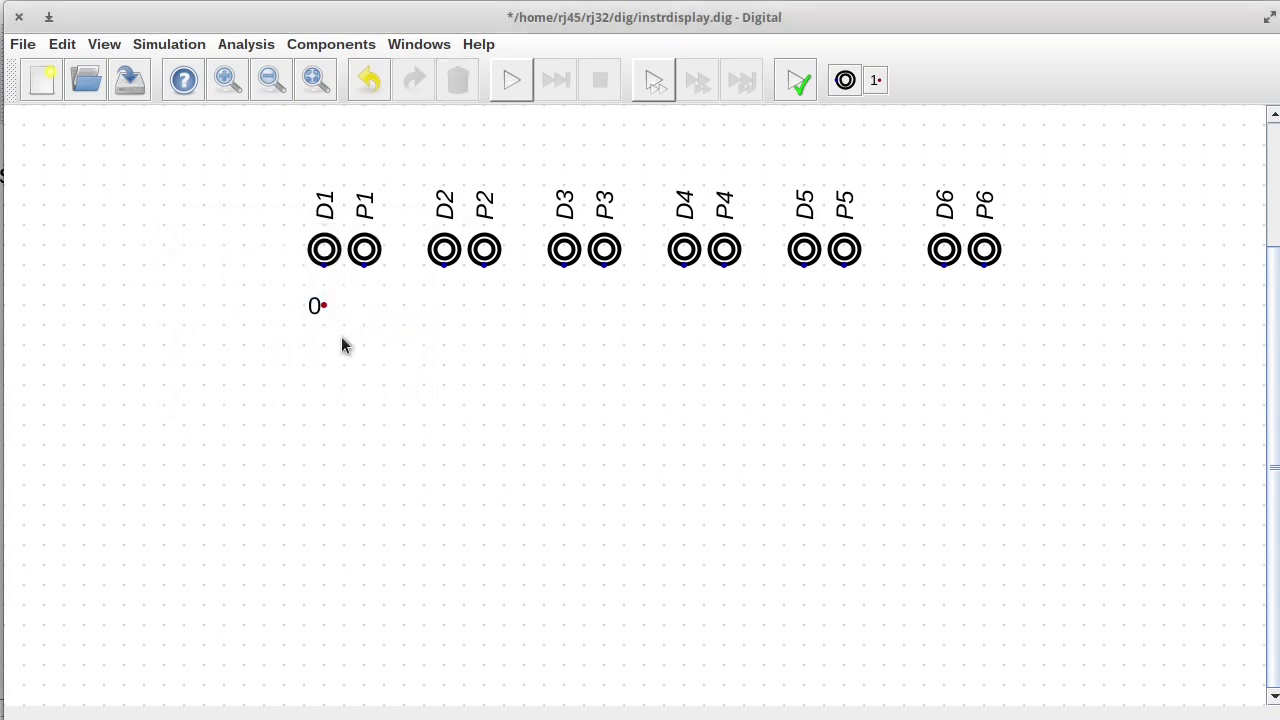
pyautogui.hotkey('ctrl', 'v')
pyautogui.click(450, 306)
pyautogui.hotkey('ctrl', 'v')
pyautogui.click(562, 307)
pyautogui.click(682, 307)
pyautogui.click(802, 307)
pyautogui.click(942, 307)
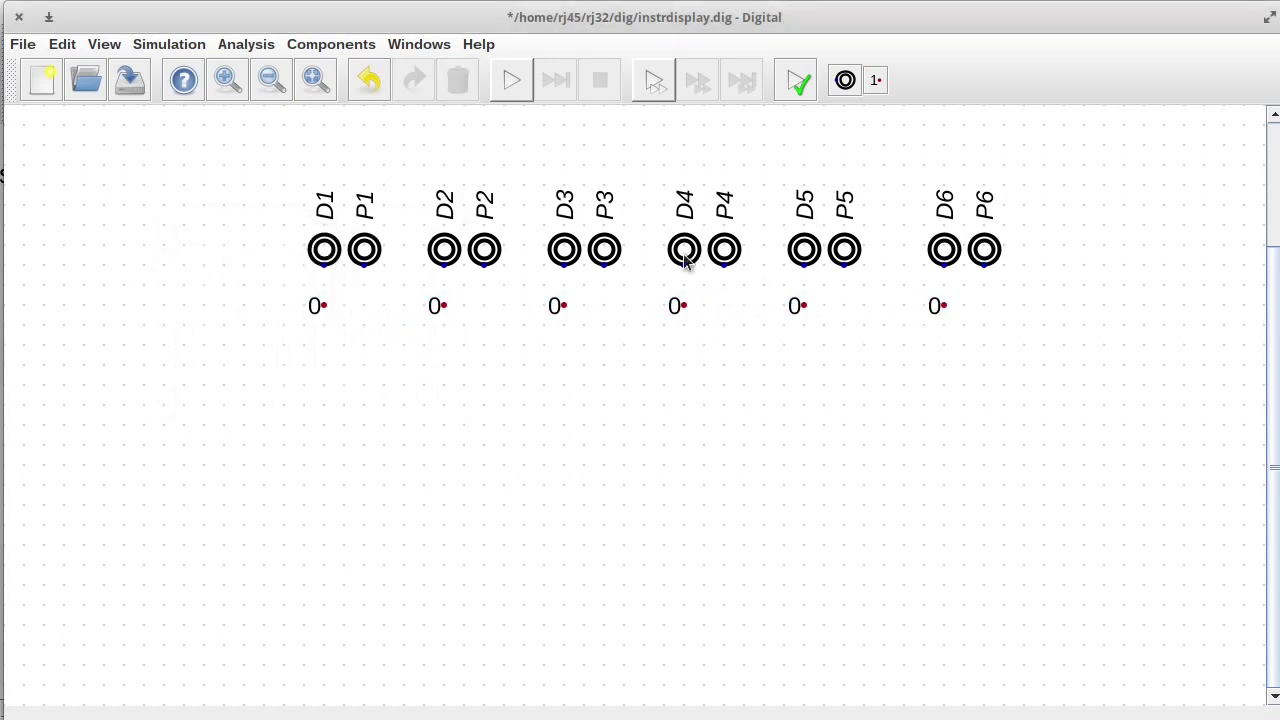
# Step: Wire each of the outputs D1 to D6 to the 0 constant beneath it
pyautogui.click(323, 263)
pyautogui.click(323, 304)
pyautogui.click(443, 264)
pyautogui.click(443, 304)
pyautogui.click(563, 264)
pyautogui.click(563, 304)
pyautogui.click(683, 264)
pyautogui.click(683, 304)
pyautogui.click(803, 264)
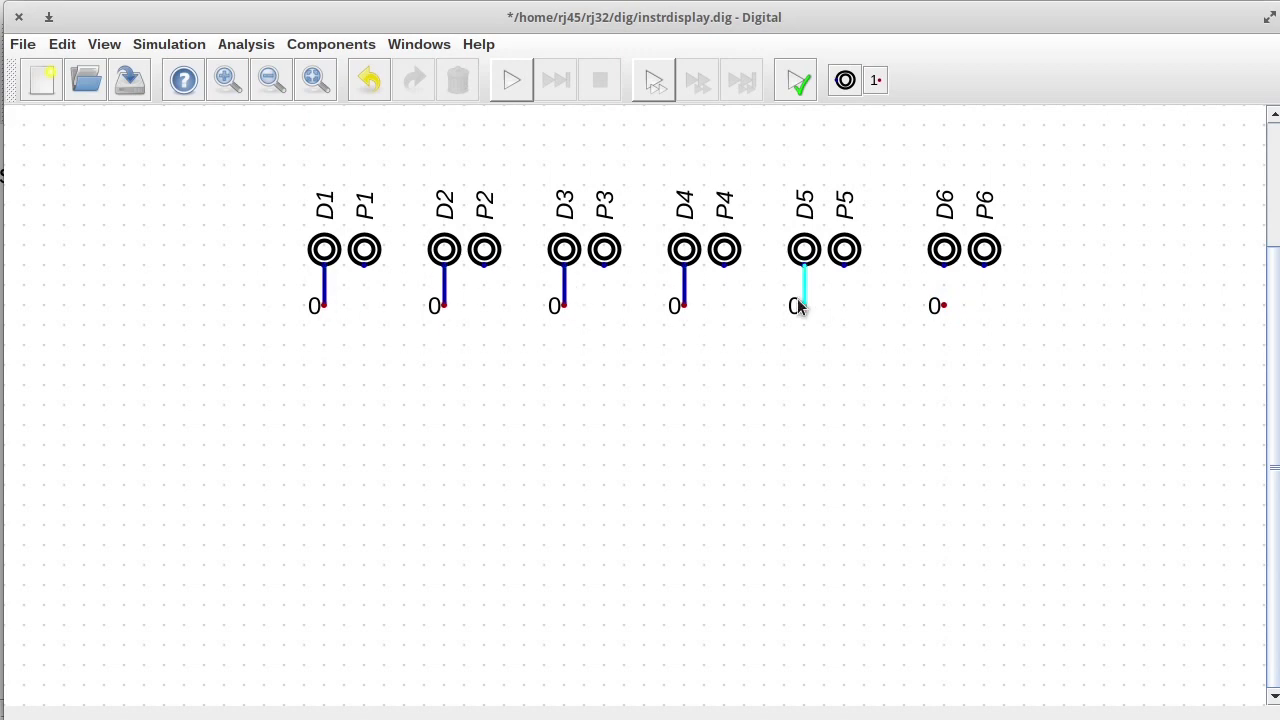
pyautogui.moveTo(942, 311); pyautogui.dragTo(942, 307)
# Step: Place a ground beneath each of the outputs P1 to P6
pyautogui.click(330, 44)
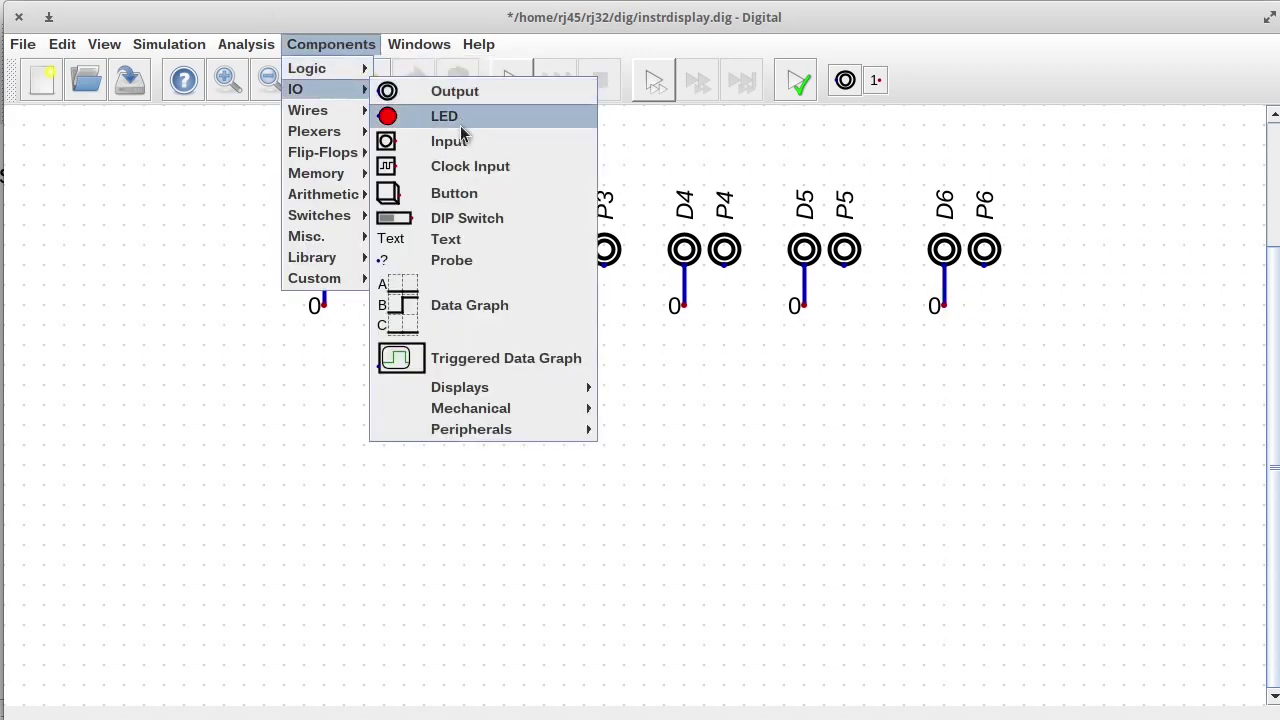
pyautogui.moveTo(308, 110)
pyautogui.click(435, 122)
pyautogui.click(364, 287)
pyautogui.click(484, 287)
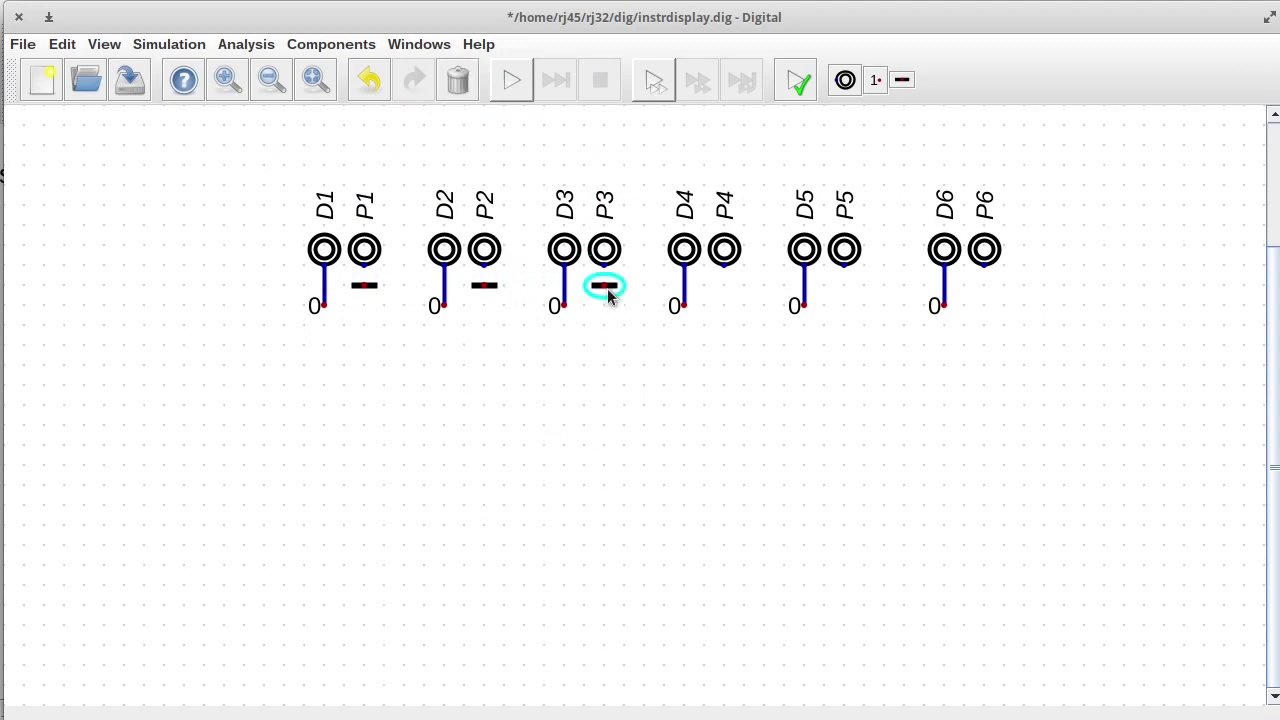
pyautogui.click(604, 287)
pyautogui.click(742, 292)
pyautogui.press('l')
pyautogui.click(850, 289)
pyautogui.press('l')
pyautogui.click(976, 288)
# Step: Wire each of the outputs P1 to P6 to the ground beneath it
pyautogui.click(364, 284)
pyautogui.click(364, 264)
pyautogui.click(484, 284)
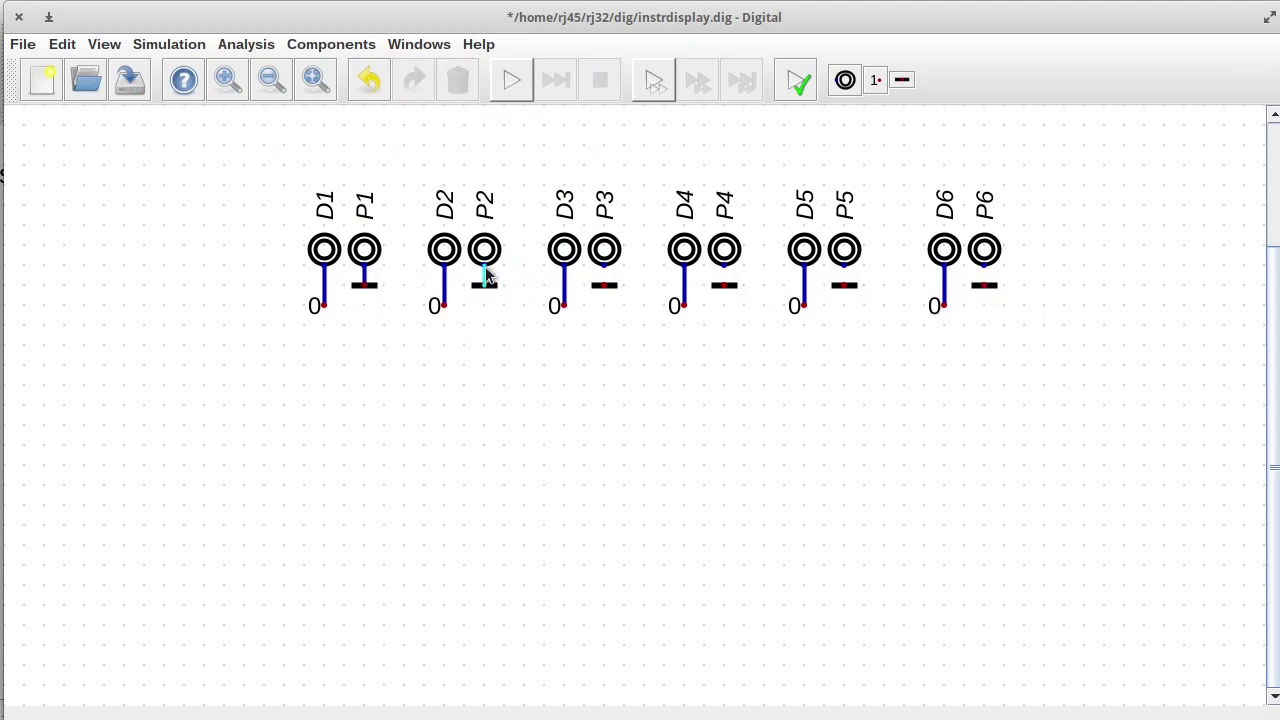
pyautogui.moveTo(727, 272); pyautogui.dragTo(724, 285)
pyautogui.moveTo(844, 265); pyautogui.dragTo(844, 285)
# Step: Add an input labeled I below and left of the output row, and save the circuit
pyautogui.click(330, 44)
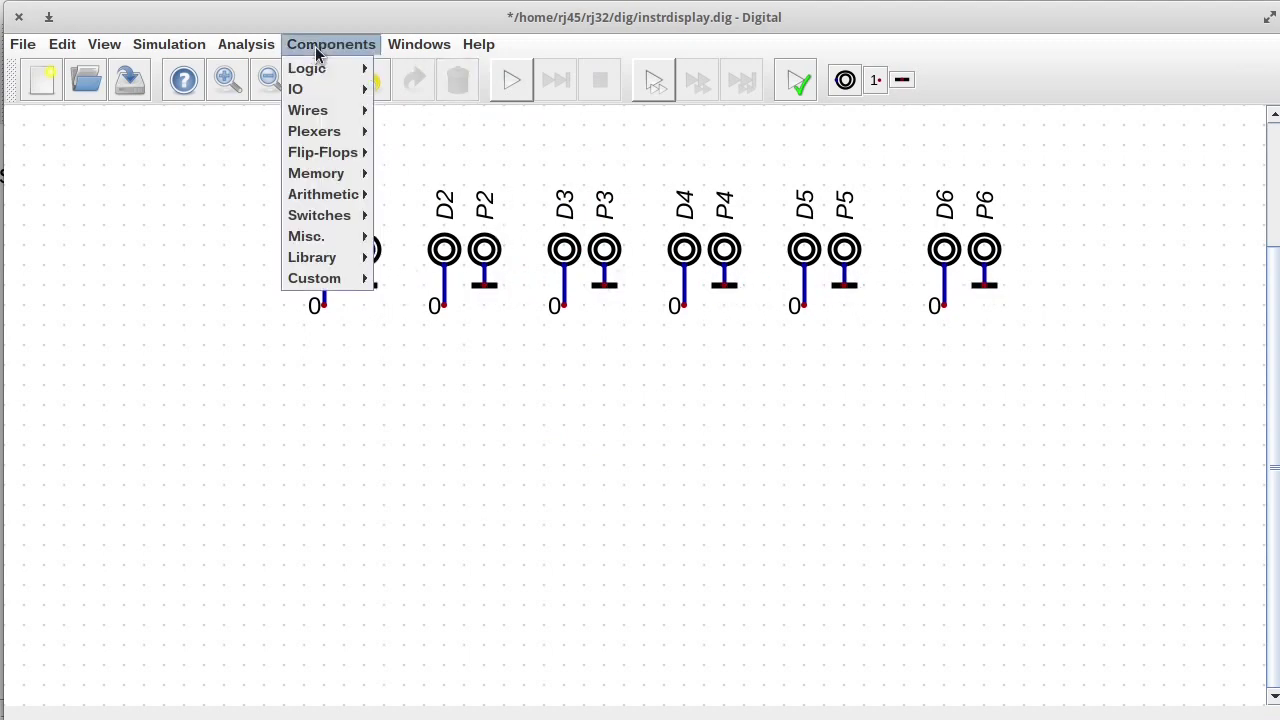
pyautogui.moveTo(326, 92)
pyautogui.click(440, 141)
pyautogui.click(222, 388)
pyautogui.rightClick(222, 388)
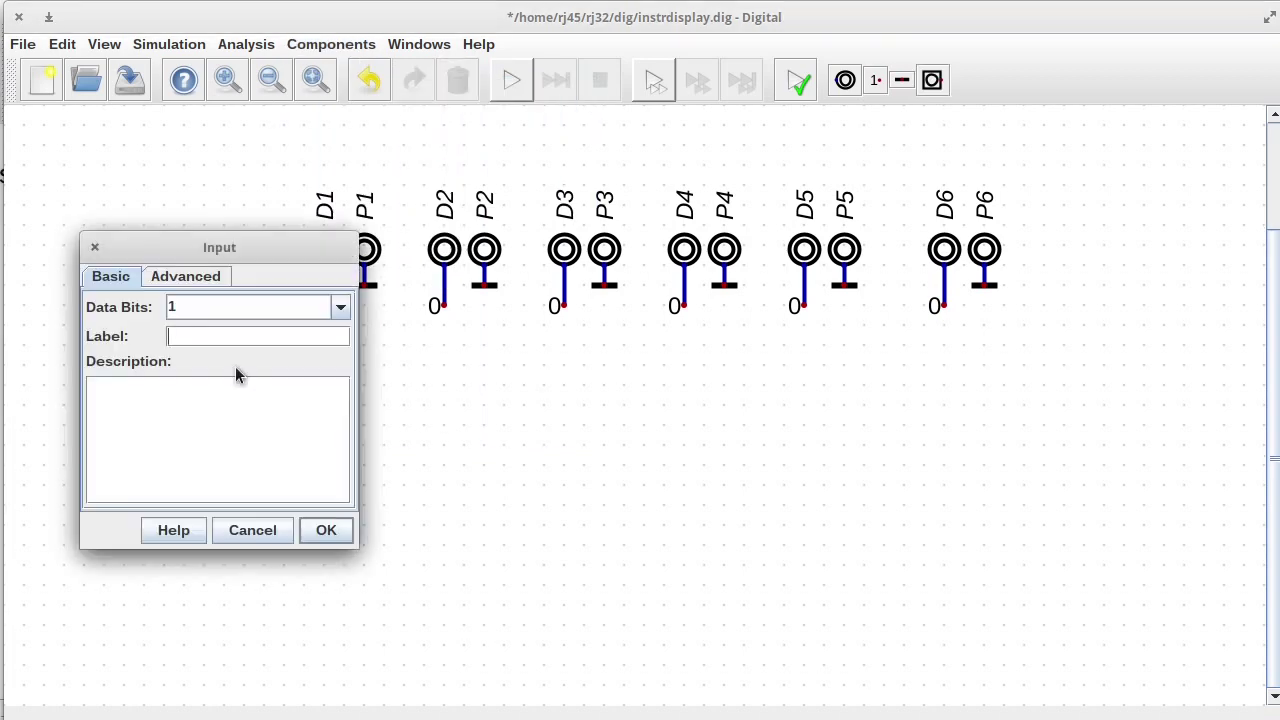
pyautogui.write('I')
pyautogui.click(322, 532)
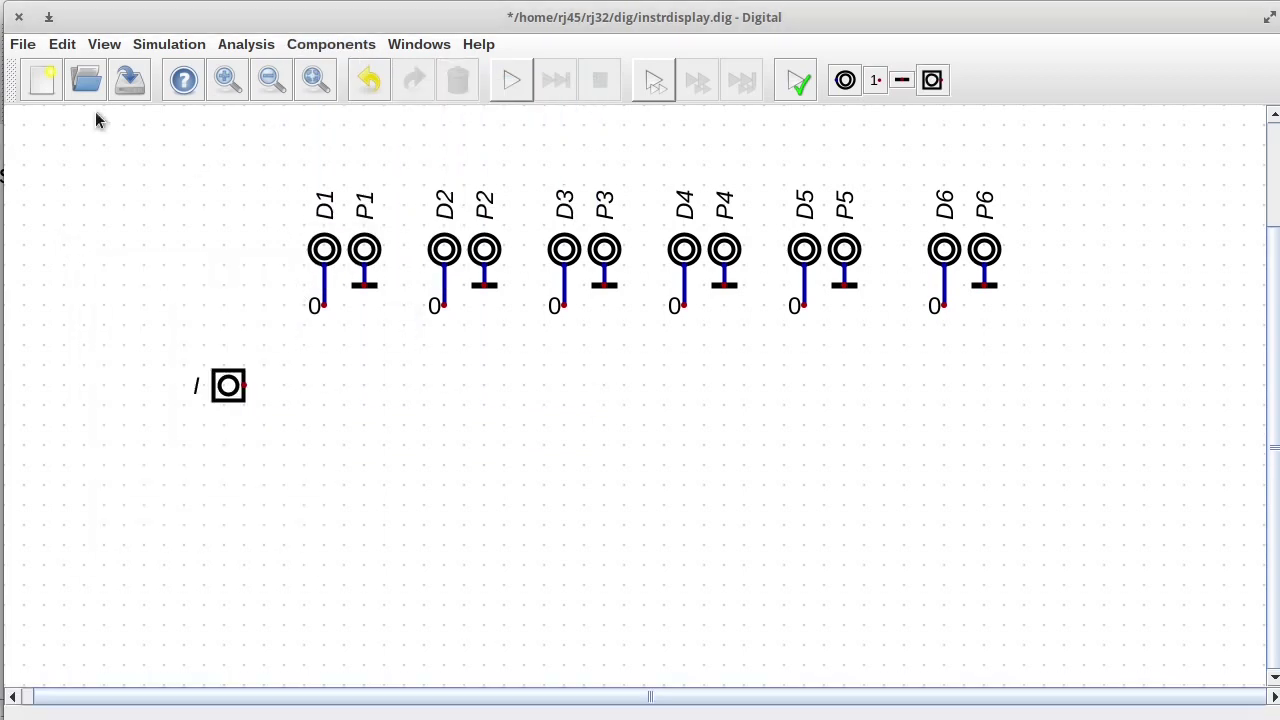
pyautogui.click(130, 80)
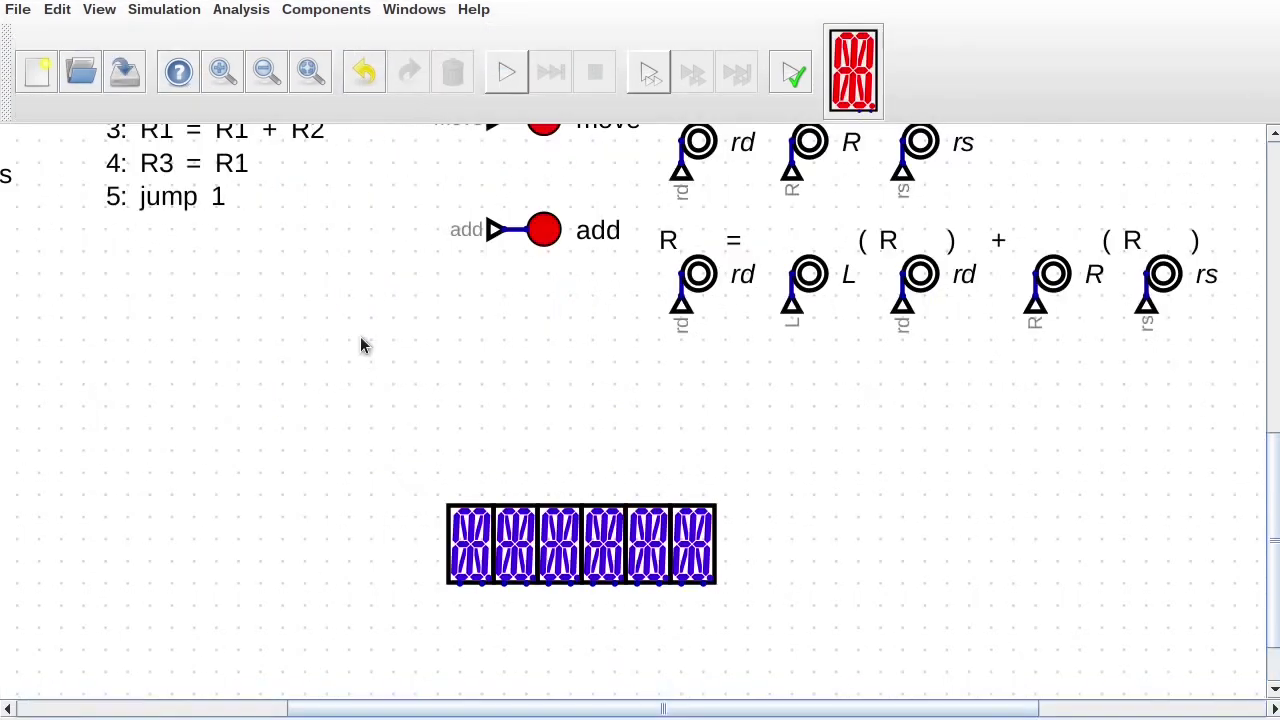
# Step: Insert the custom instrdisplay component in the front panel circuit, directly beneath the row of six displays and aligned with their pins
pyautogui.click(311, 14)
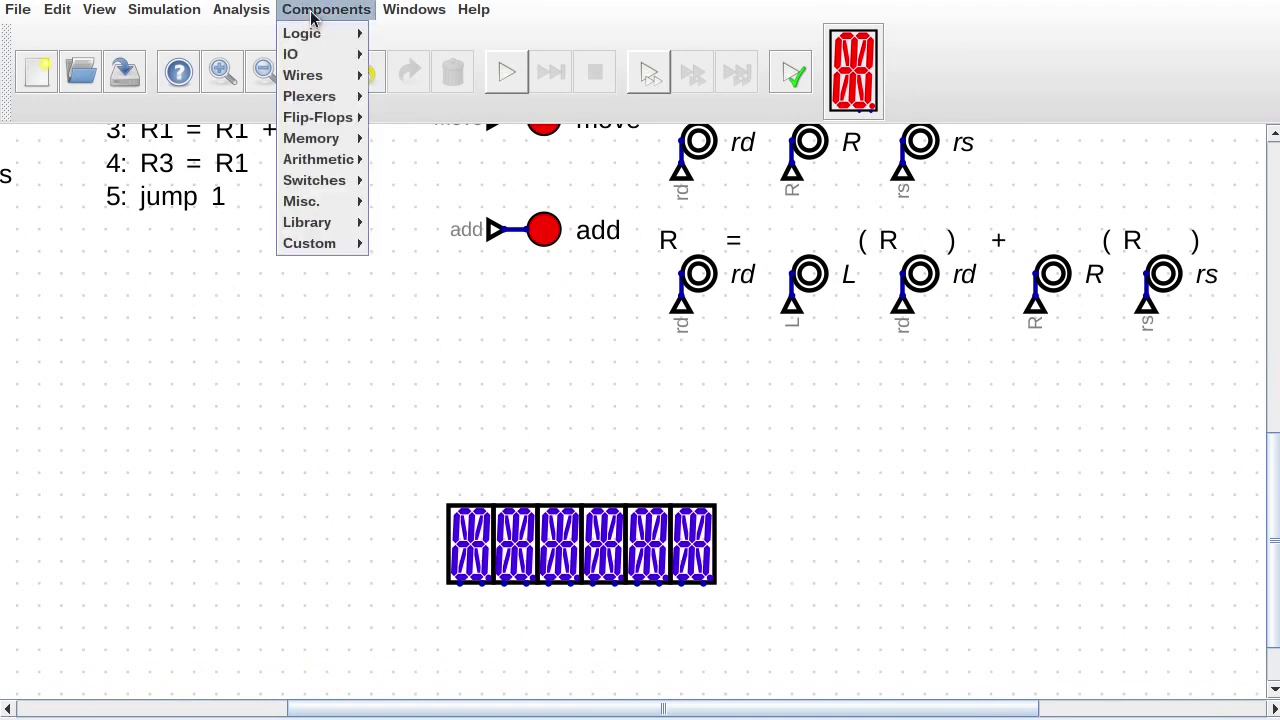
pyautogui.moveTo(323, 245)
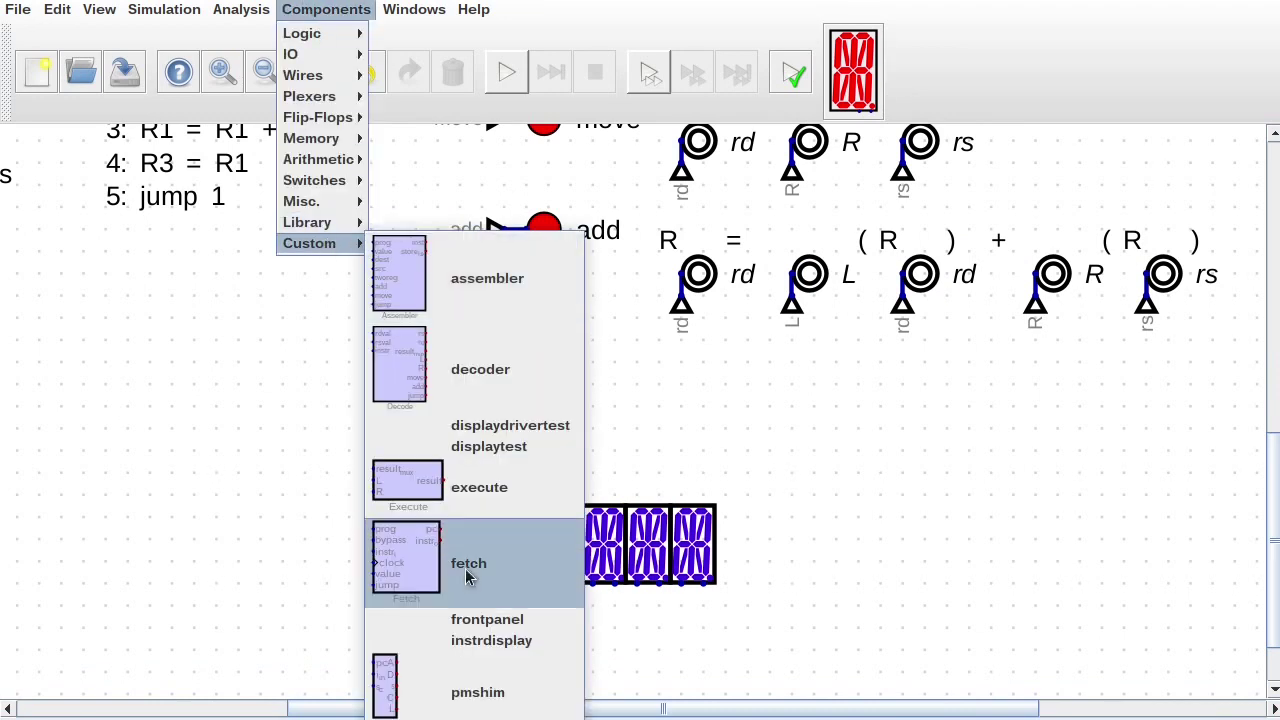
pyautogui.click(489, 425)
pyautogui.click(733, 652)
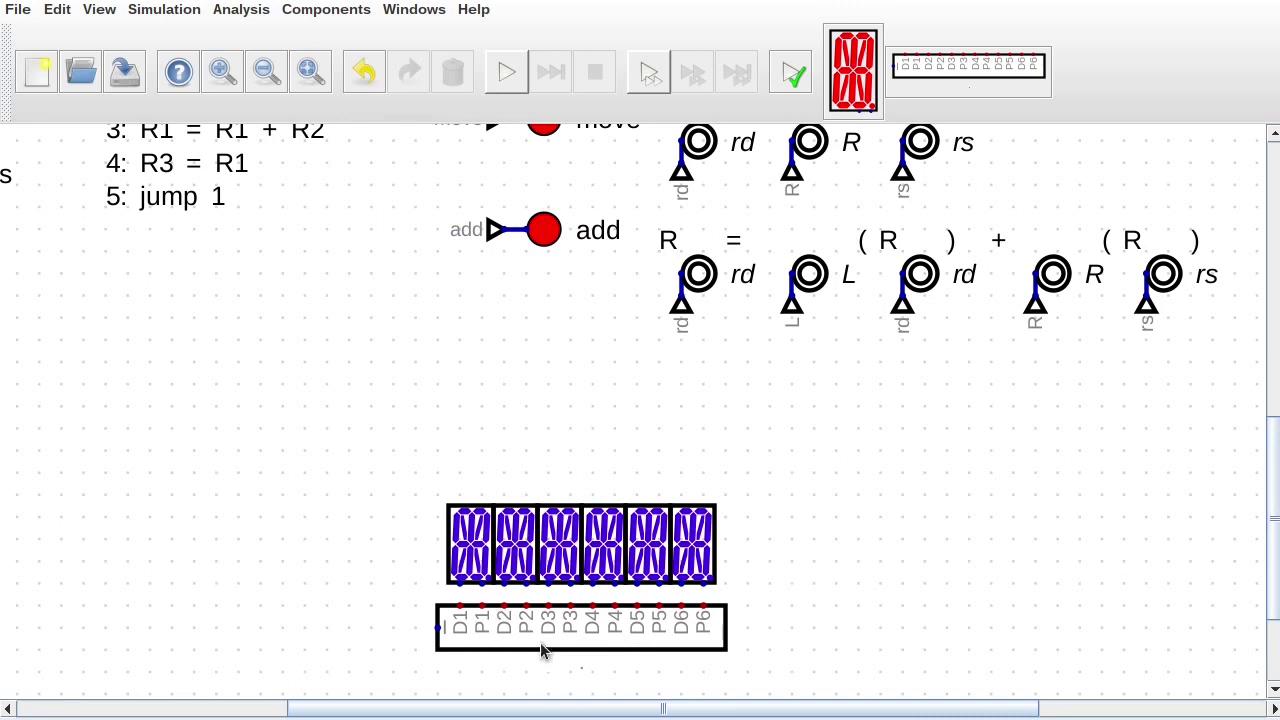
pyautogui.moveTo(598, 630)
pyautogui.mouseDown()
pyautogui.moveTo(600, 606)
pyautogui.moveTo(598, 632)
pyautogui.mouseUp()
# Step: Wire the D1 to D6 and P1 to P6 pins to the displays above, and start the simulation
pyautogui.moveTo(460, 595); pyautogui.dragTo(592, 583)
pyautogui.moveTo(614, 583); pyautogui.dragTo(614, 605)
pyautogui.moveTo(636, 605); pyautogui.dragTo(636, 583)
pyautogui.moveTo(659, 583); pyautogui.dragTo(659, 605)
pyautogui.moveTo(681, 605); pyautogui.dragTo(681, 583)
pyautogui.moveTo(703, 583); pyautogui.dragTo(703, 605)
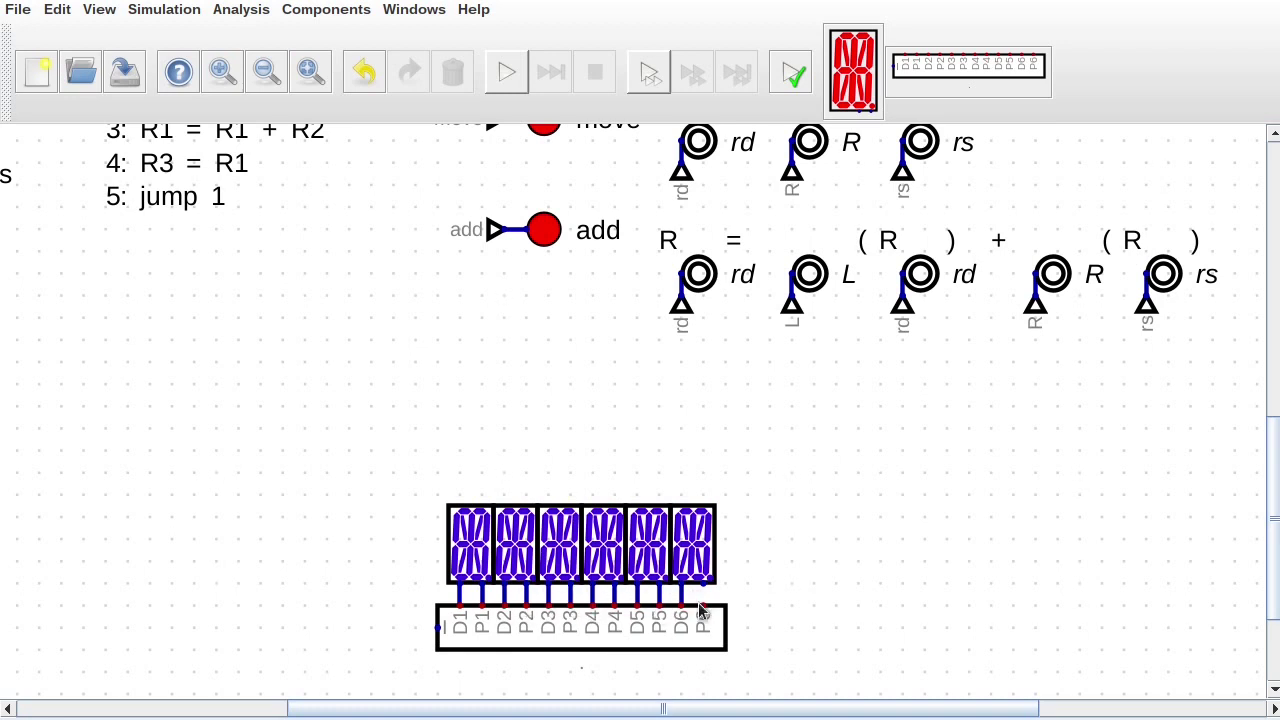
pyautogui.click(505, 75)
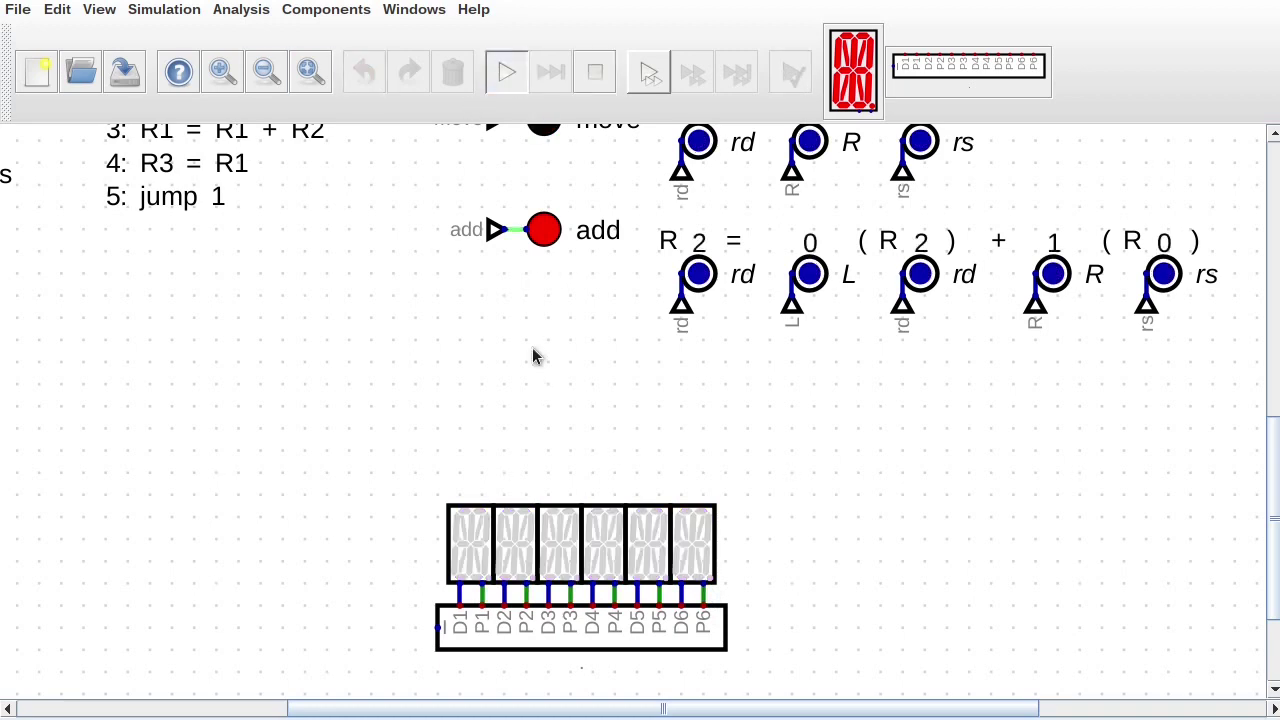
# Step: Stop the simulation, save the front panel circuit, and open the circuit included in the instrdisplay component
pyautogui.click(597, 75)
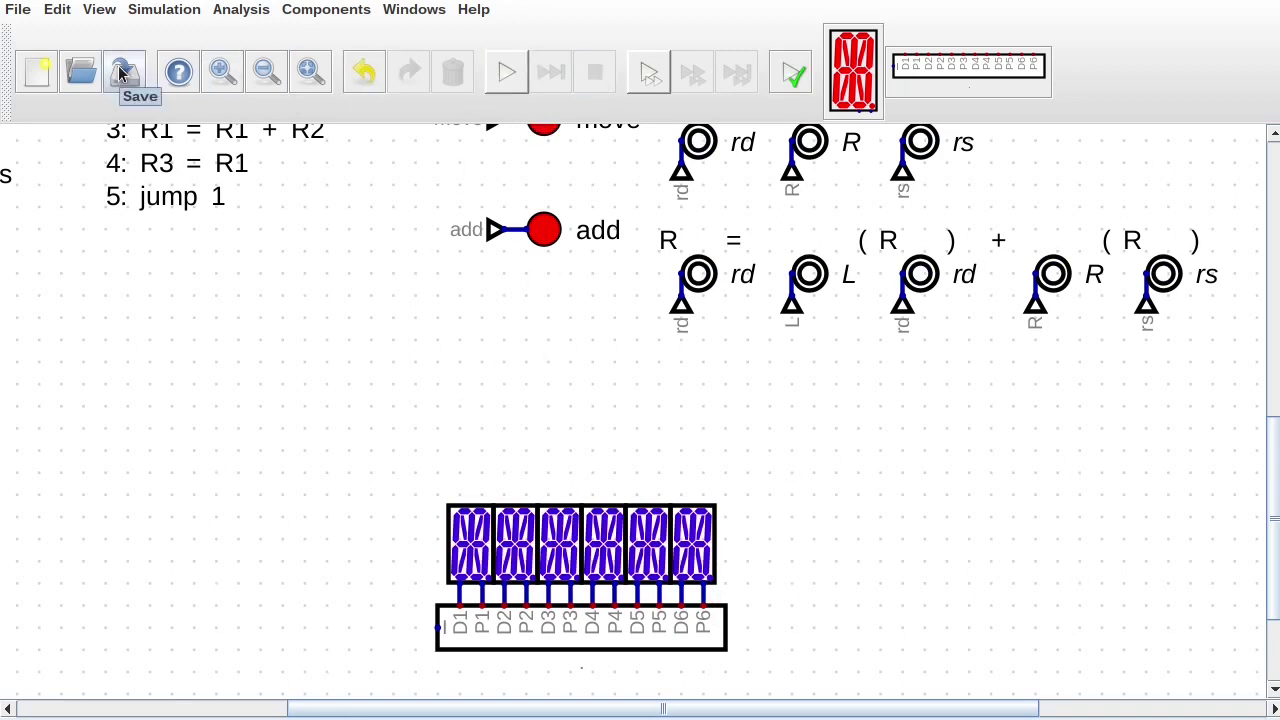
pyautogui.click(125, 72)
pyautogui.rightClick(597, 621)
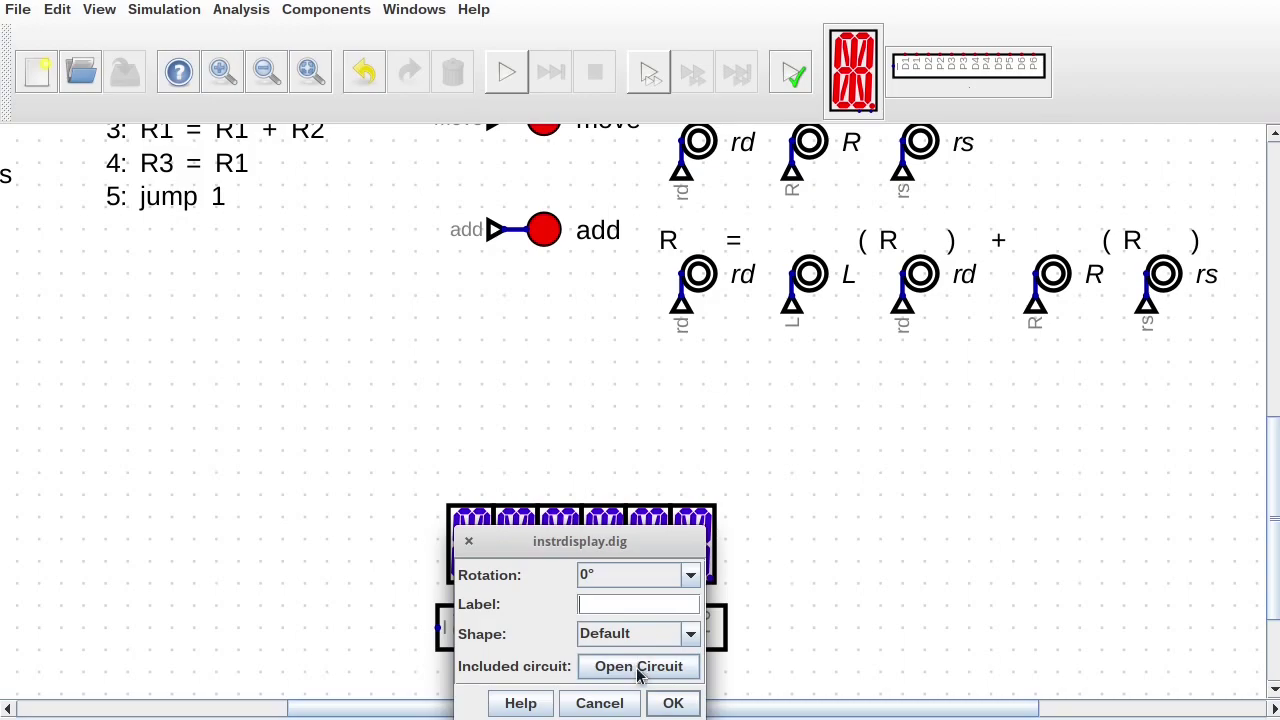
pyautogui.click(638, 667)
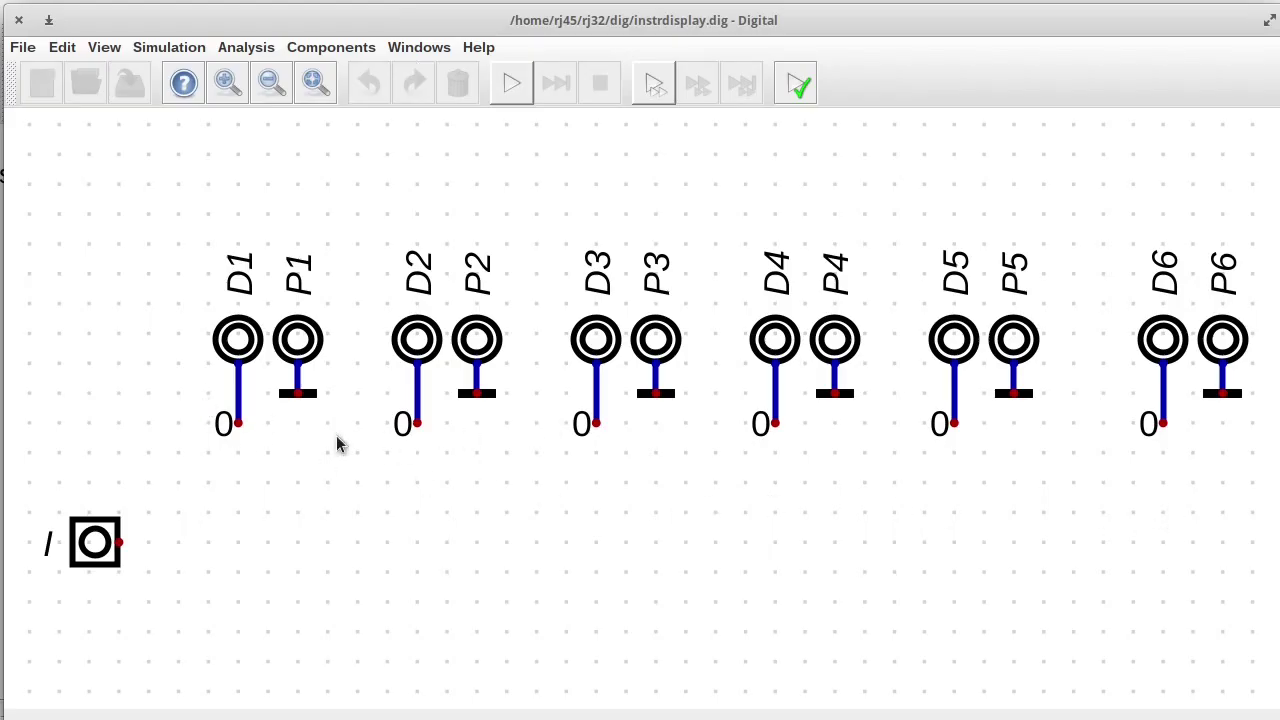
# Step: Copy the first 16-segment display from the front panel into the instrdisplay circuit, placing it below output P1
pyautogui.click(18, 20)
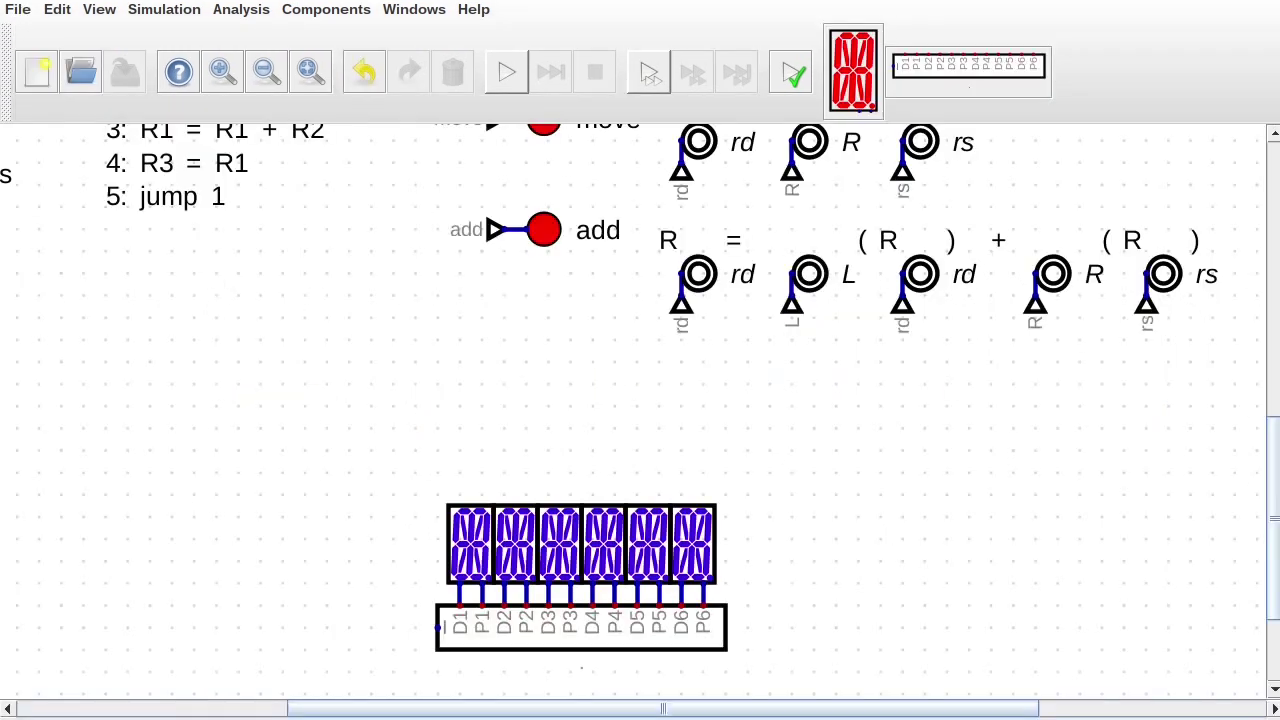
pyautogui.click(470, 562)
pyautogui.click(470, 562)
pyautogui.moveTo(340, 2); pyautogui.dragTo(340, 89)
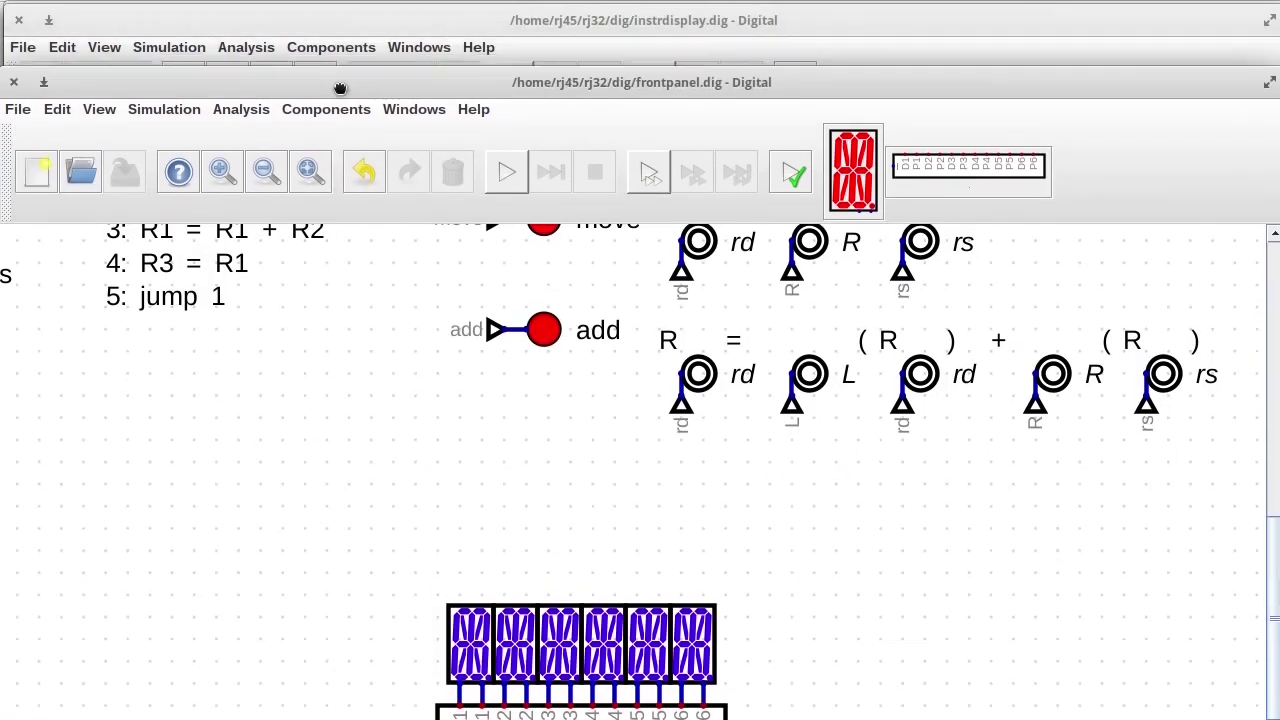
pyautogui.click(340, 30)
pyautogui.hotkey('ctrl', 'v')
pyautogui.click(351, 620)
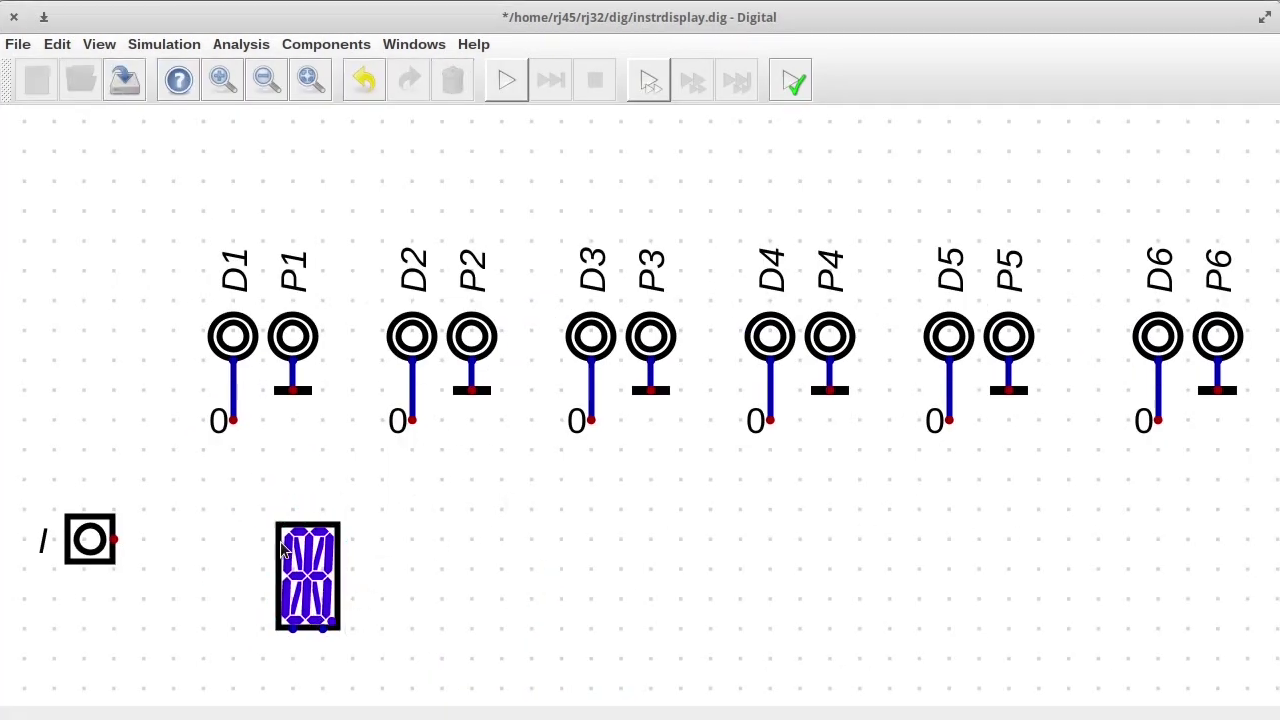
# Step: Wire a new input to the pasted display's left pin and a copied ground to its right pin
pyautogui.click(345, 46)
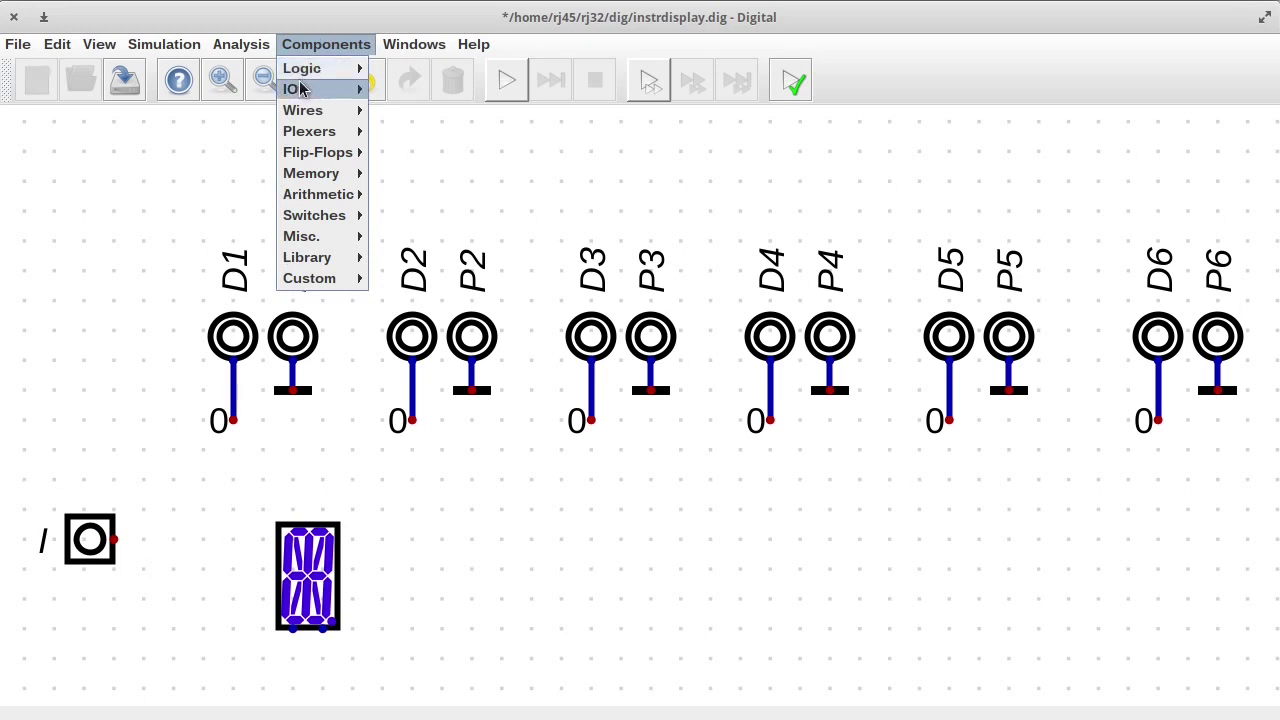
pyautogui.moveTo(306, 90)
pyautogui.click(440, 141)
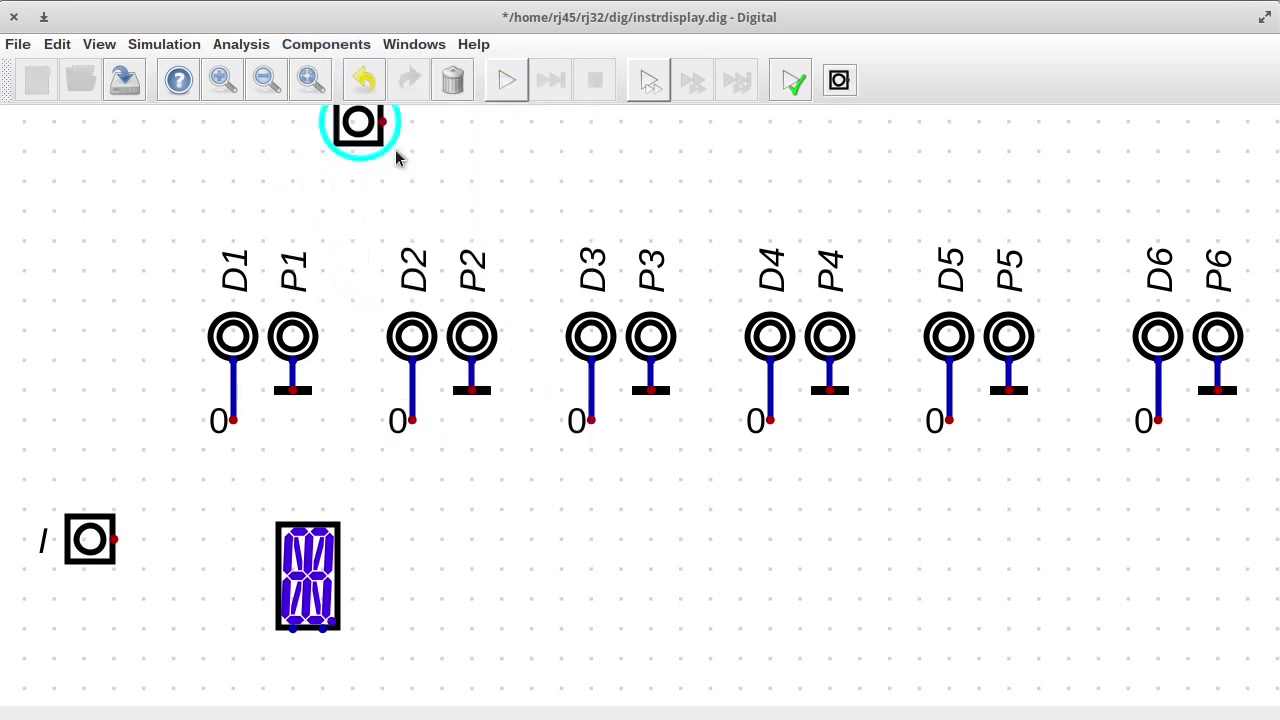
pyautogui.click(293, 629)
pyautogui.moveTo(259, 362); pyautogui.dragTo(320, 405)
pyautogui.hotkey('ctrl', 'd')
pyautogui.click(325, 659)
pyautogui.click(323, 659)
pyautogui.click(321, 629)
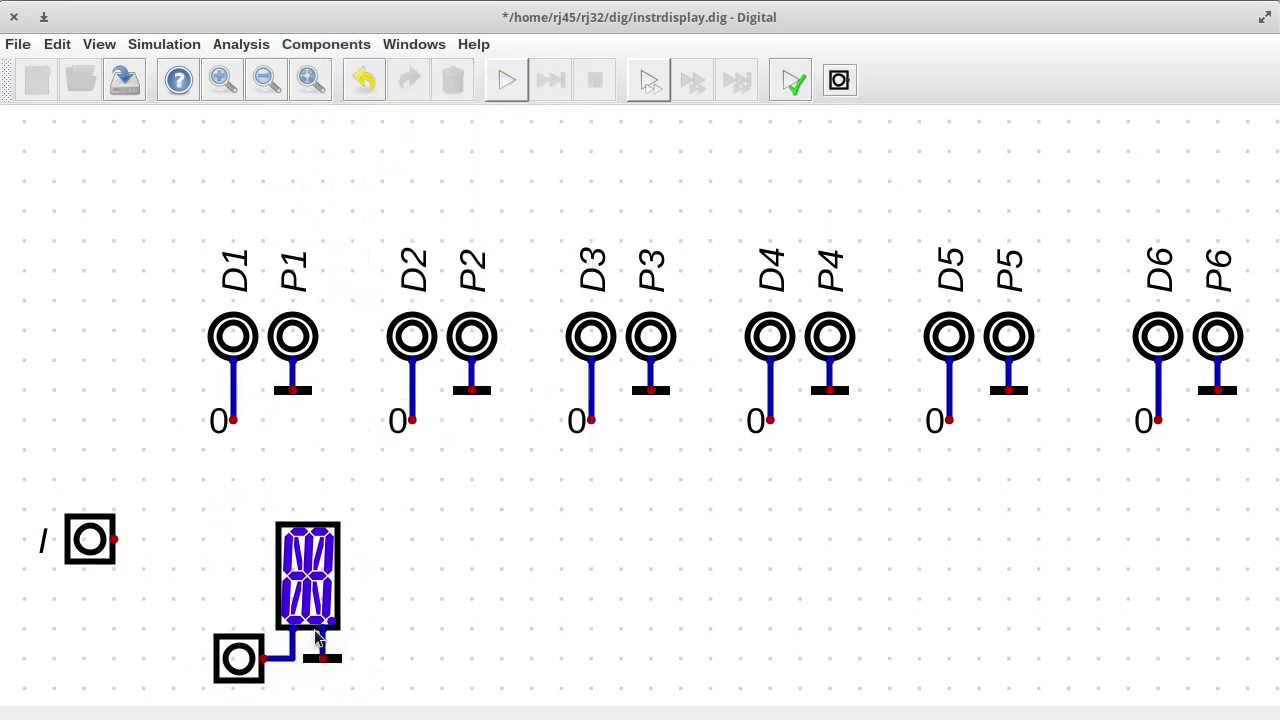
# Step: Set the data bits of the input wired to the display to 16
pyautogui.rightClick(250, 664)
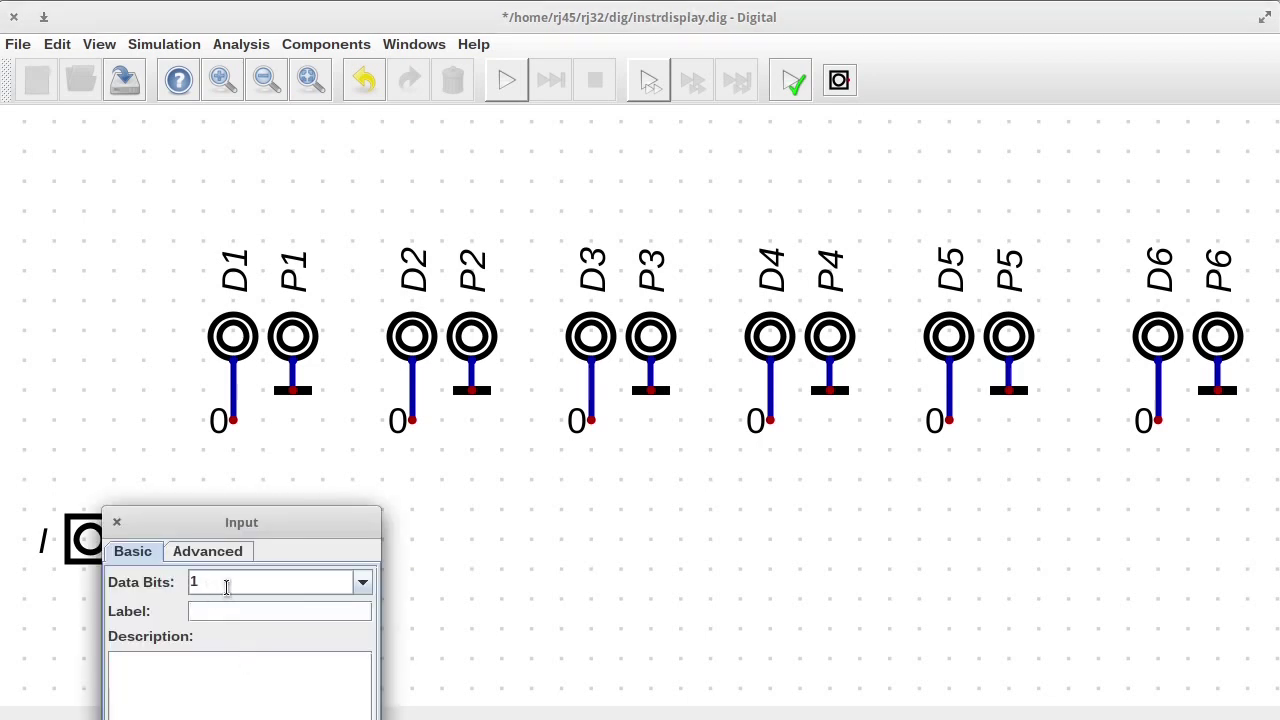
pyautogui.write('16')
pyautogui.press('Return')
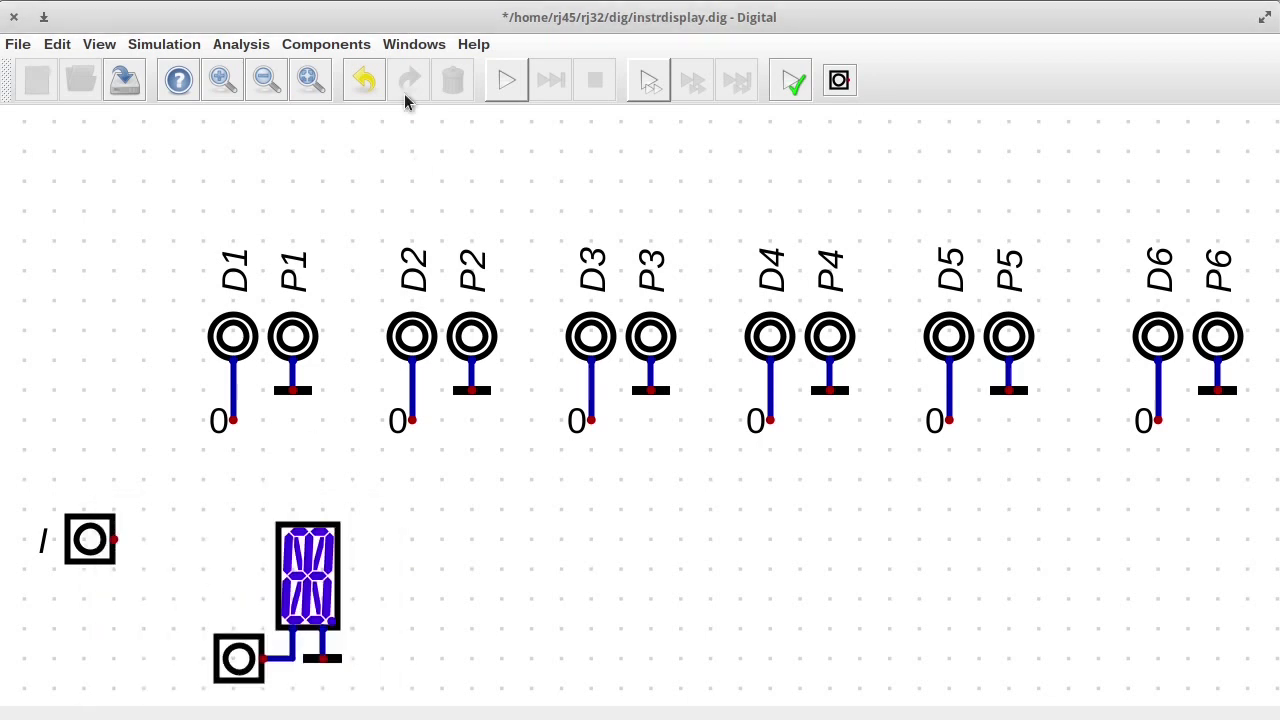
# Step: Run the simulation and apply the test values 0x4200 and 0x4202 to the display's input, building them up bit by bit
pyautogui.click(505, 84)
pyautogui.click(242, 658)
pyautogui.moveTo(303, 636); pyautogui.dragTo(755, 513)
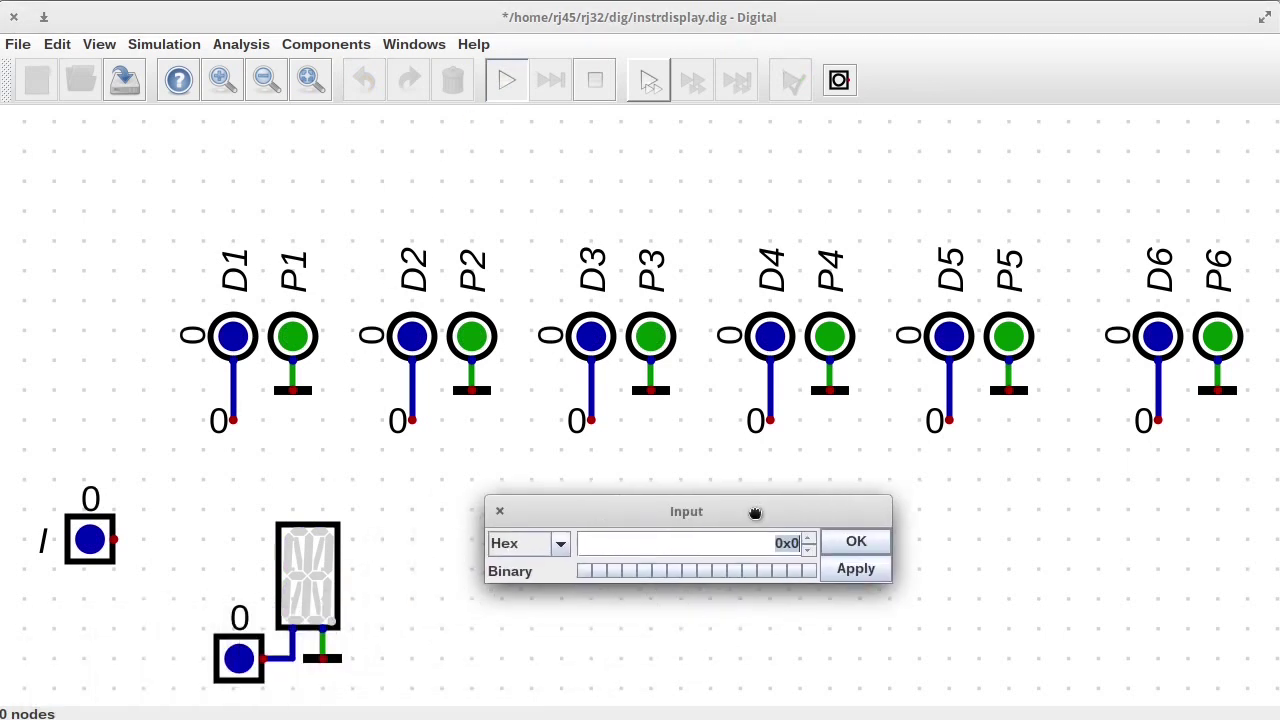
pyautogui.click(598, 570)
pyautogui.click(856, 568)
pyautogui.click(673, 570)
pyautogui.click(856, 568)
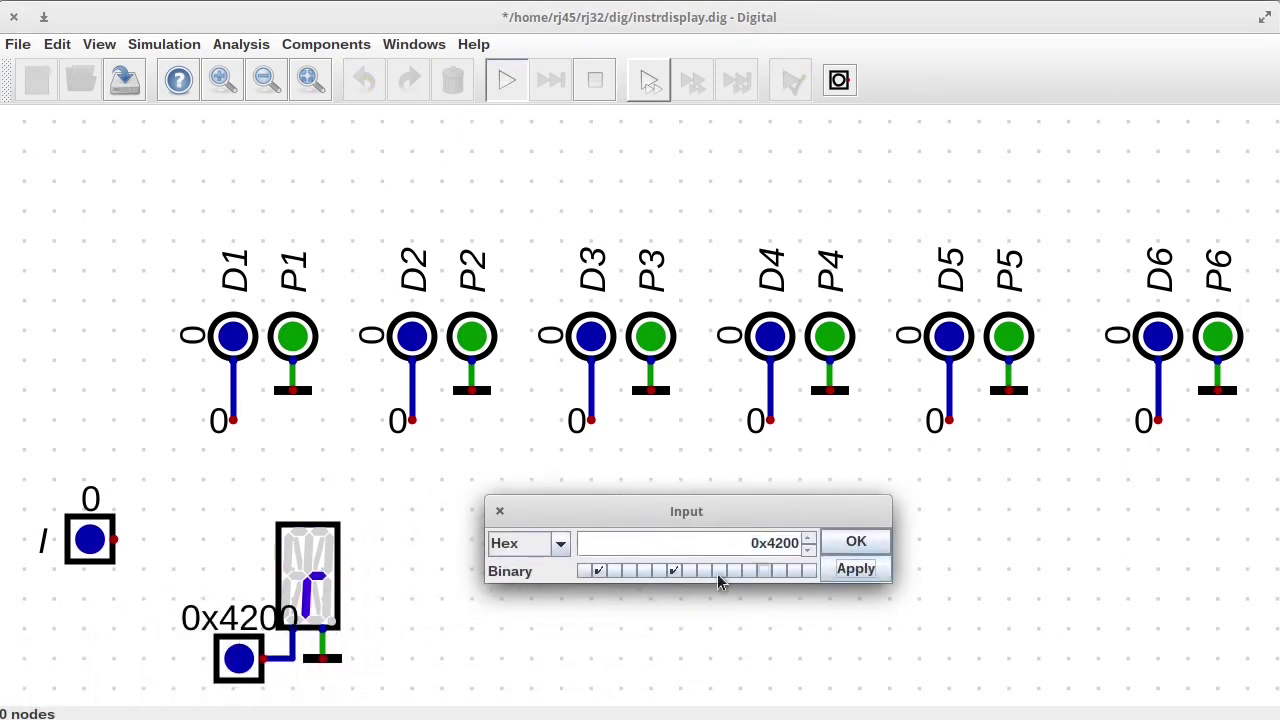
pyautogui.click(793, 570)
pyautogui.click(860, 568)
# Step: Apply the single-bit values 0x1 and 0x2 to the display's input to examine which segments they light
pyautogui.click(598, 570)
pyautogui.click(673, 570)
pyautogui.click(808, 570)
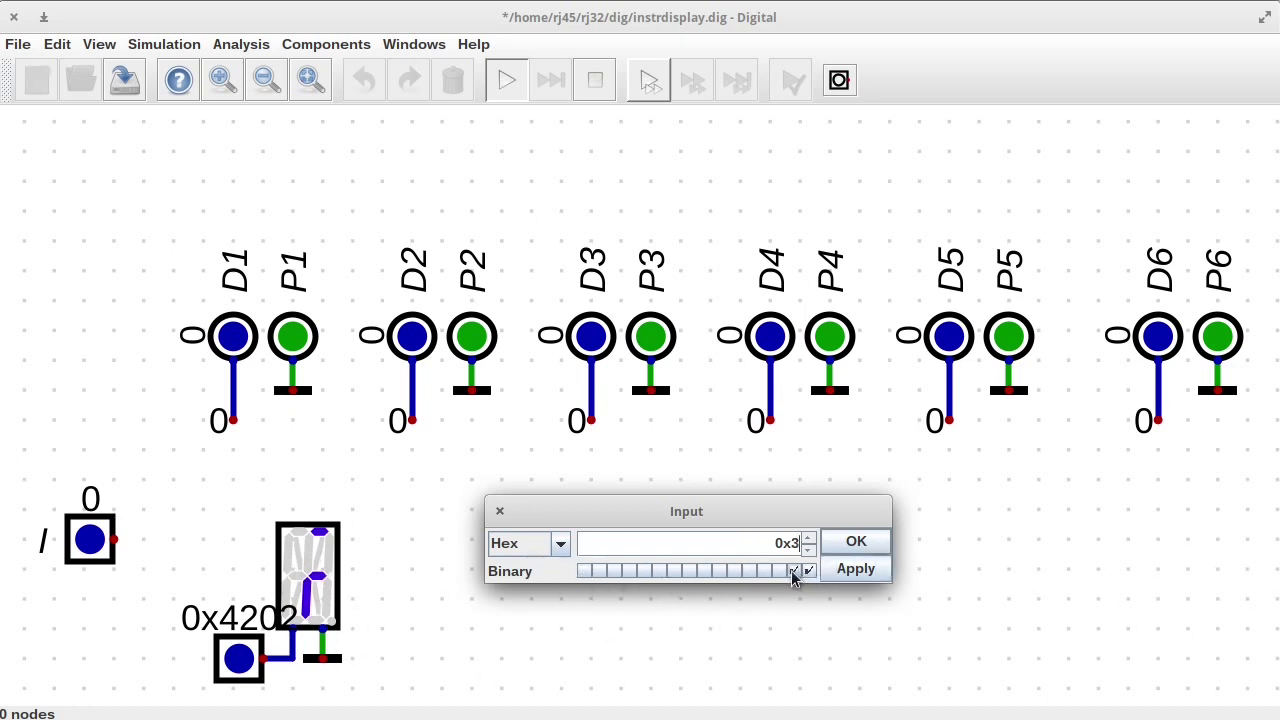
pyautogui.click(793, 570)
pyautogui.click(855, 569)
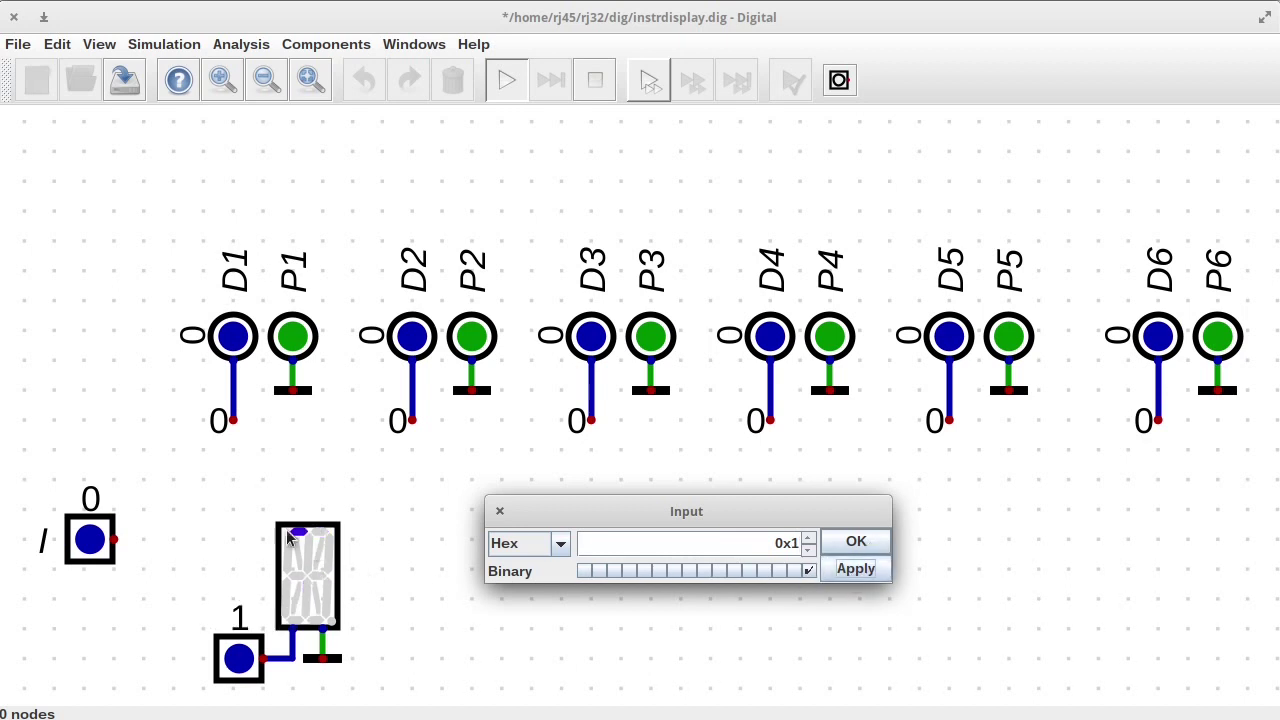
pyautogui.click(793, 570)
pyautogui.click(808, 570)
pyautogui.click(855, 569)
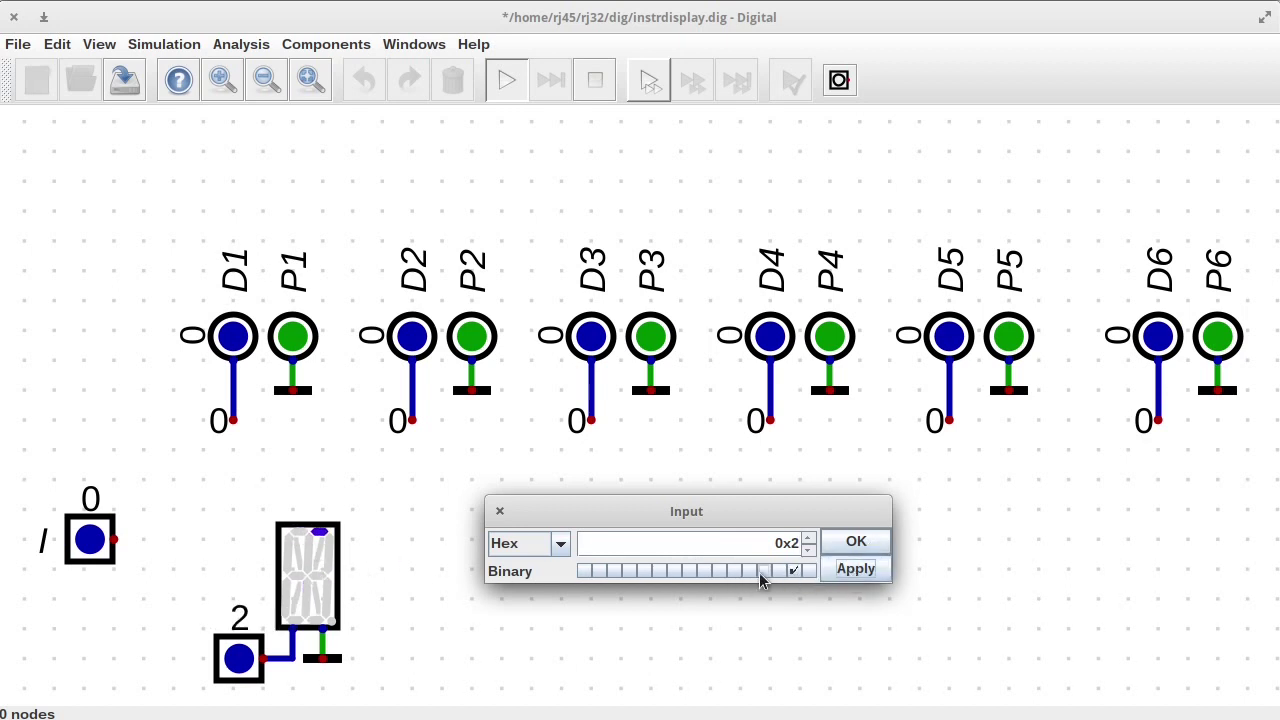
# Step: Test the display with the single-bit values 0x4, 0x8 and 0x10, and stop the simulation
pyautogui.click(778, 570)
pyautogui.click(793, 570)
pyautogui.click(841, 578)
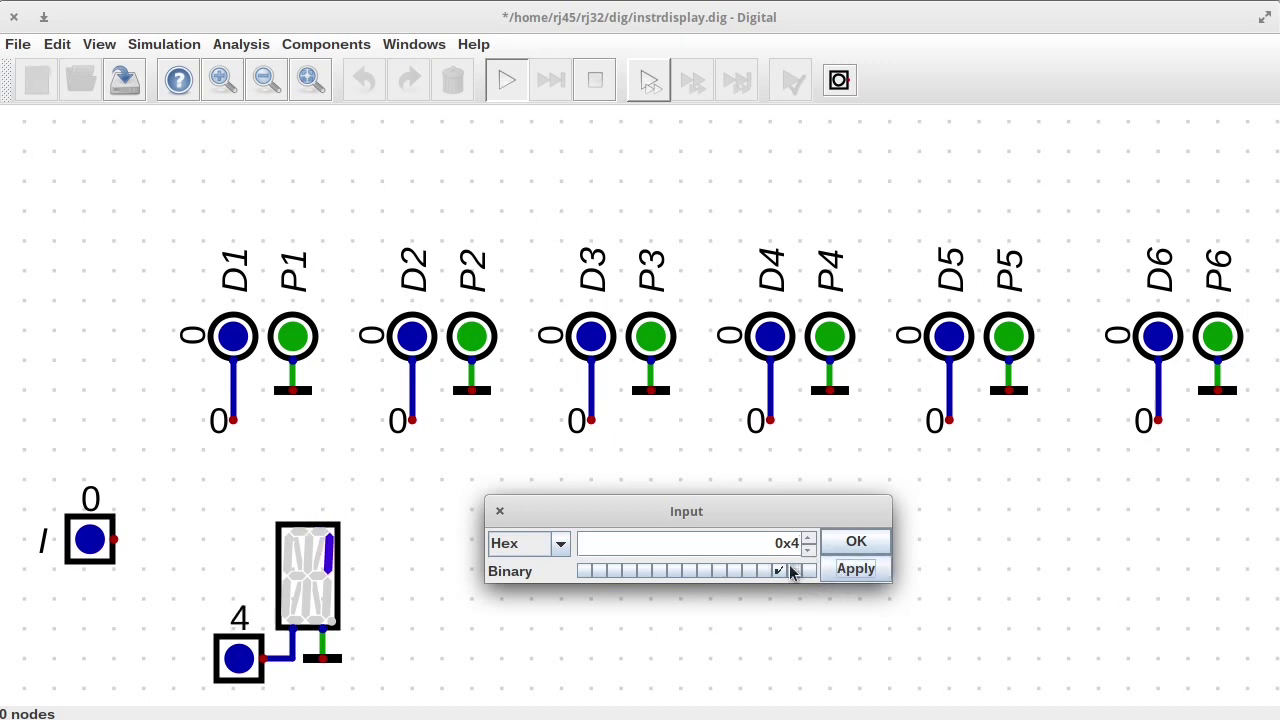
pyautogui.click(778, 570)
pyautogui.click(763, 570)
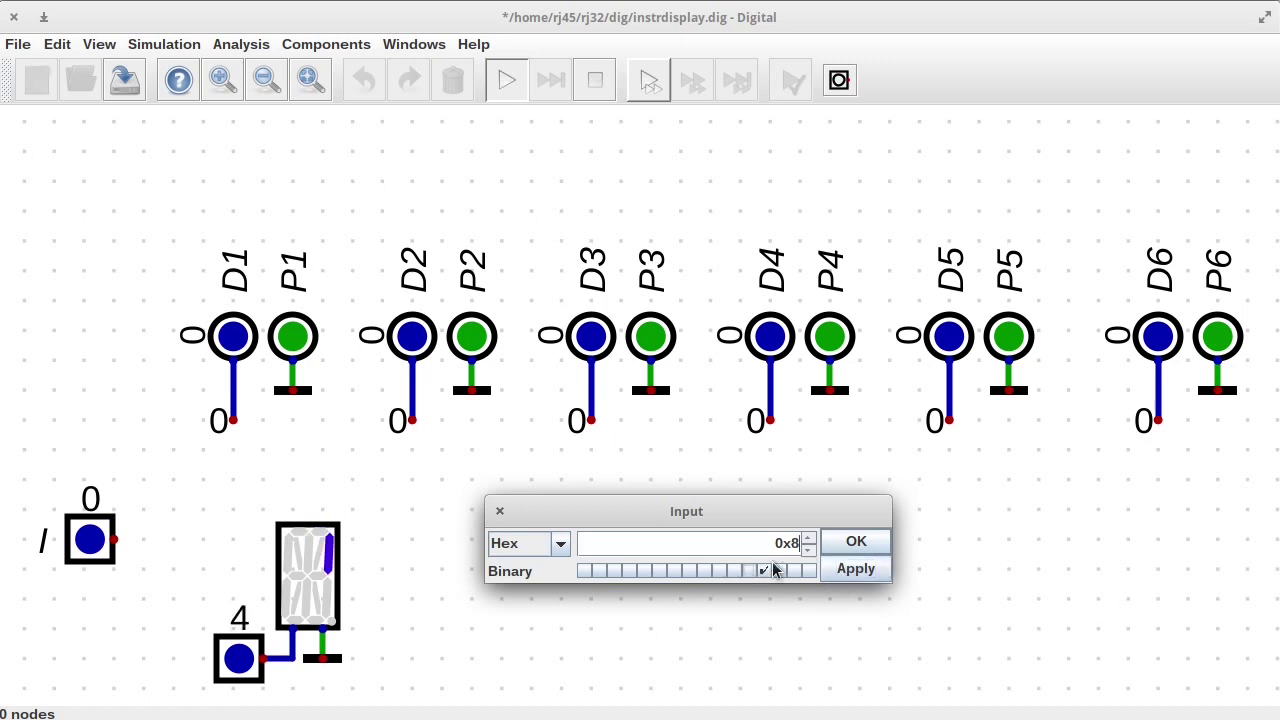
pyautogui.click(850, 569)
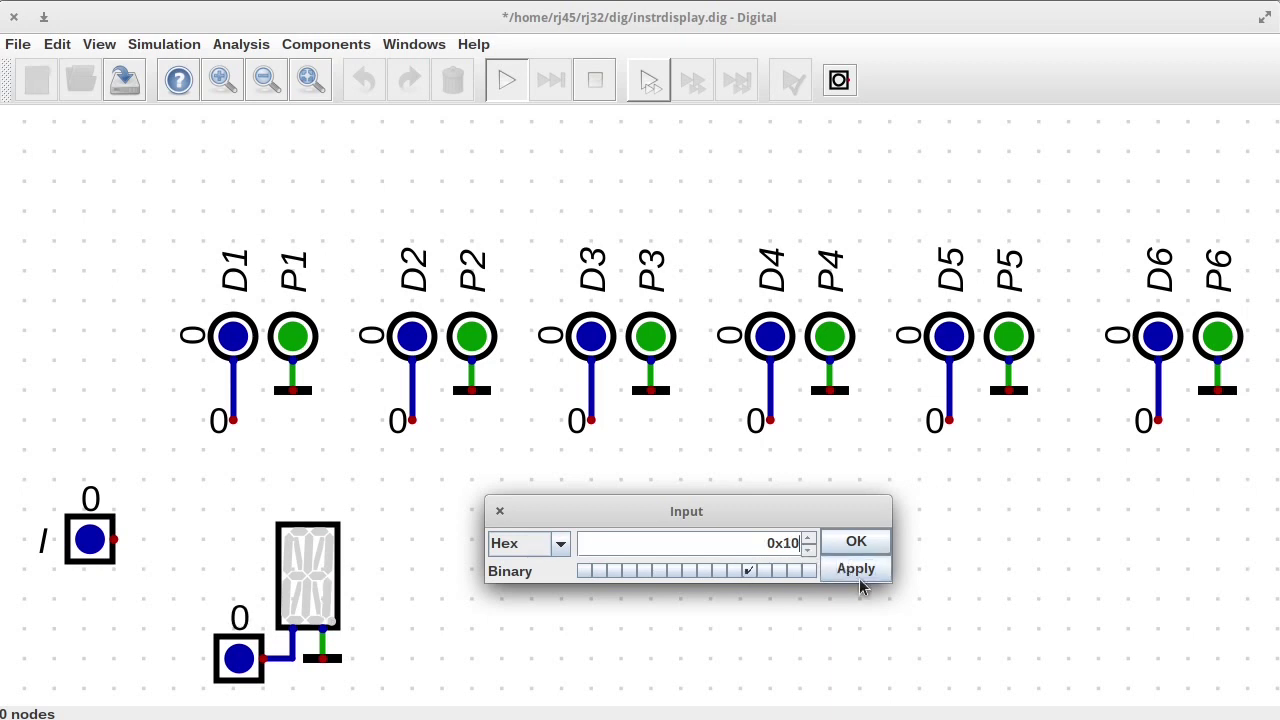
pyautogui.click(858, 576)
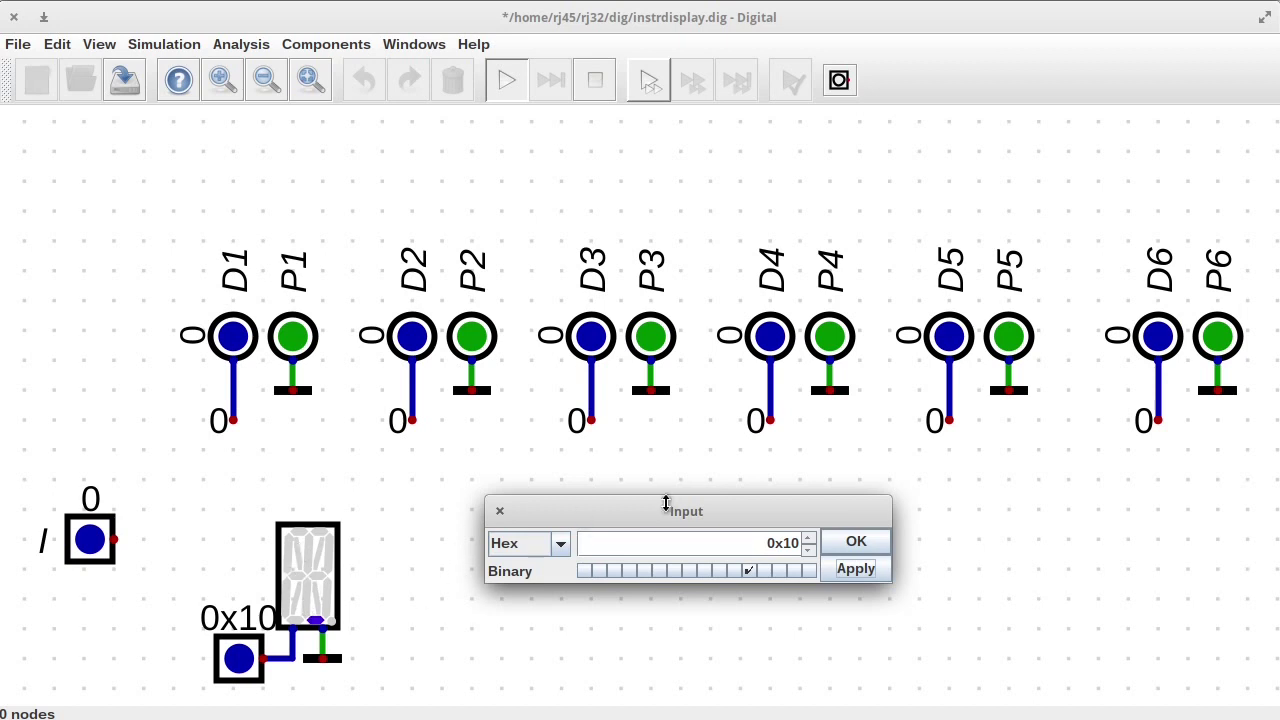
pyautogui.click(500, 513)
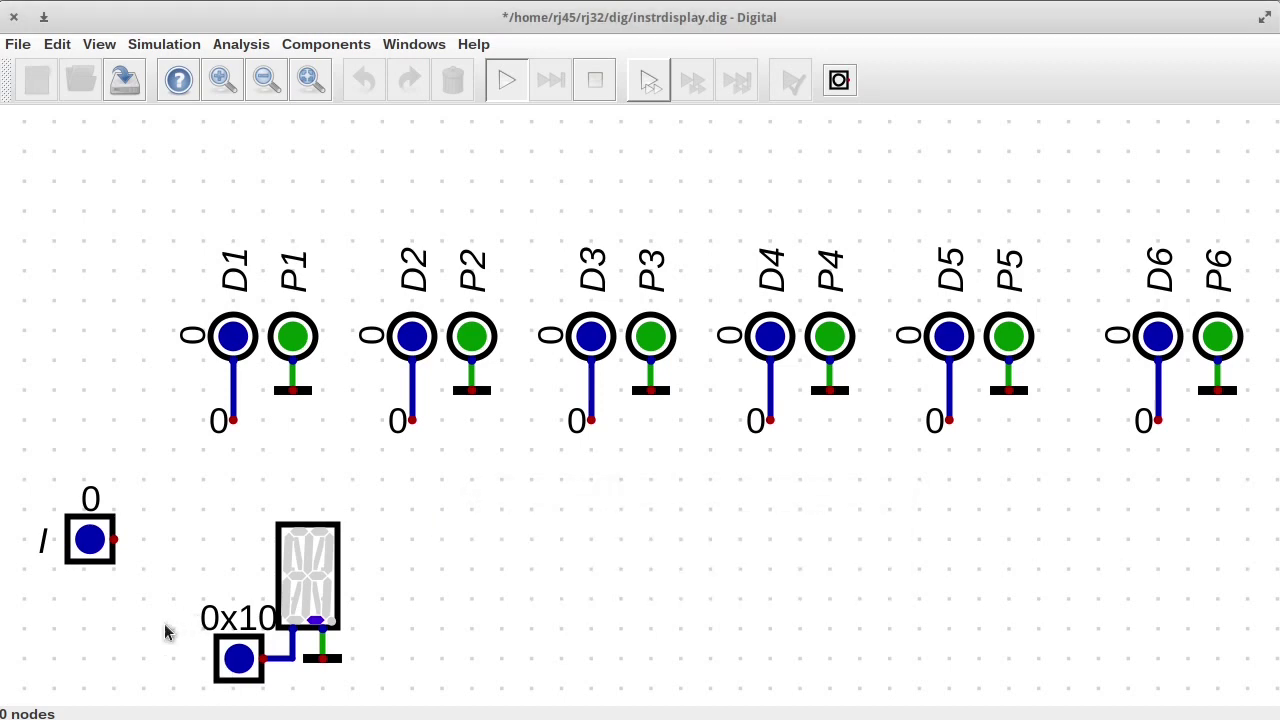
pyautogui.moveTo(166, 628); pyautogui.dragTo(77, 535)
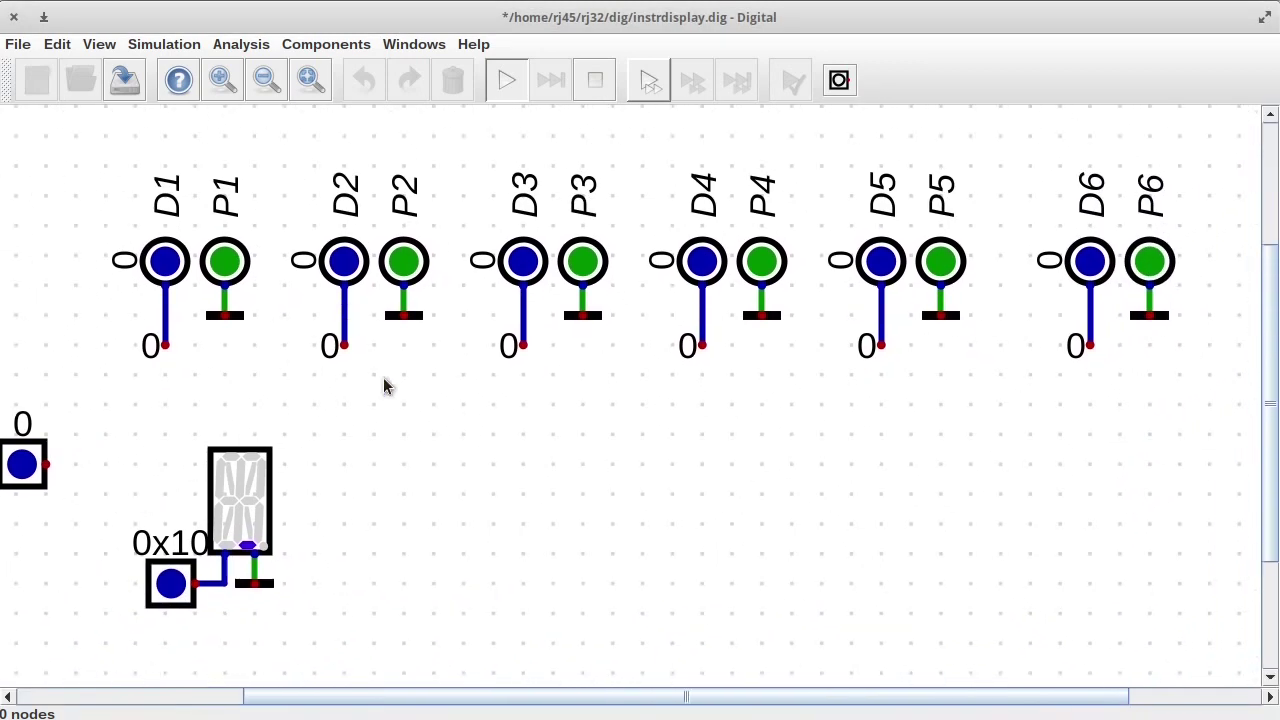
pyautogui.click(595, 80)
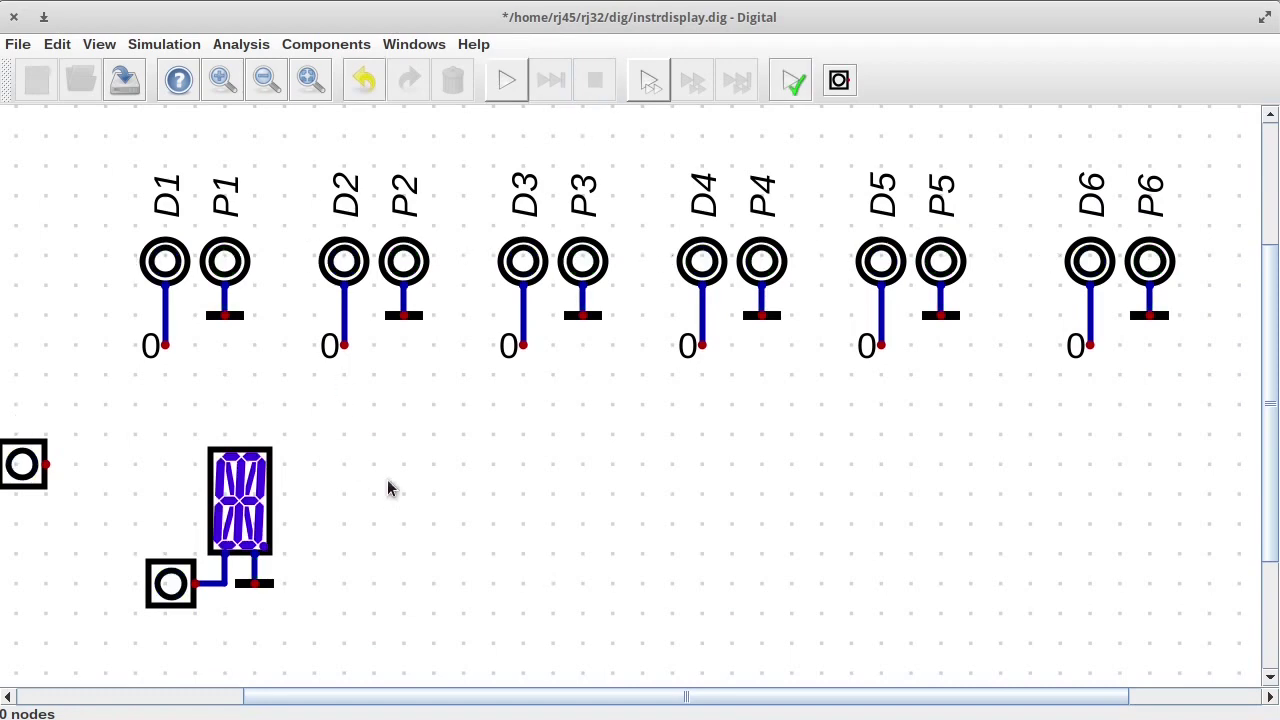
# Step: Delete the test input and its wire from the display, keeping the ground connection
pyautogui.scroll(-2, 543, 550)
pyautogui.moveTo(1269, 393); pyautogui.dragTo(1269, 471)
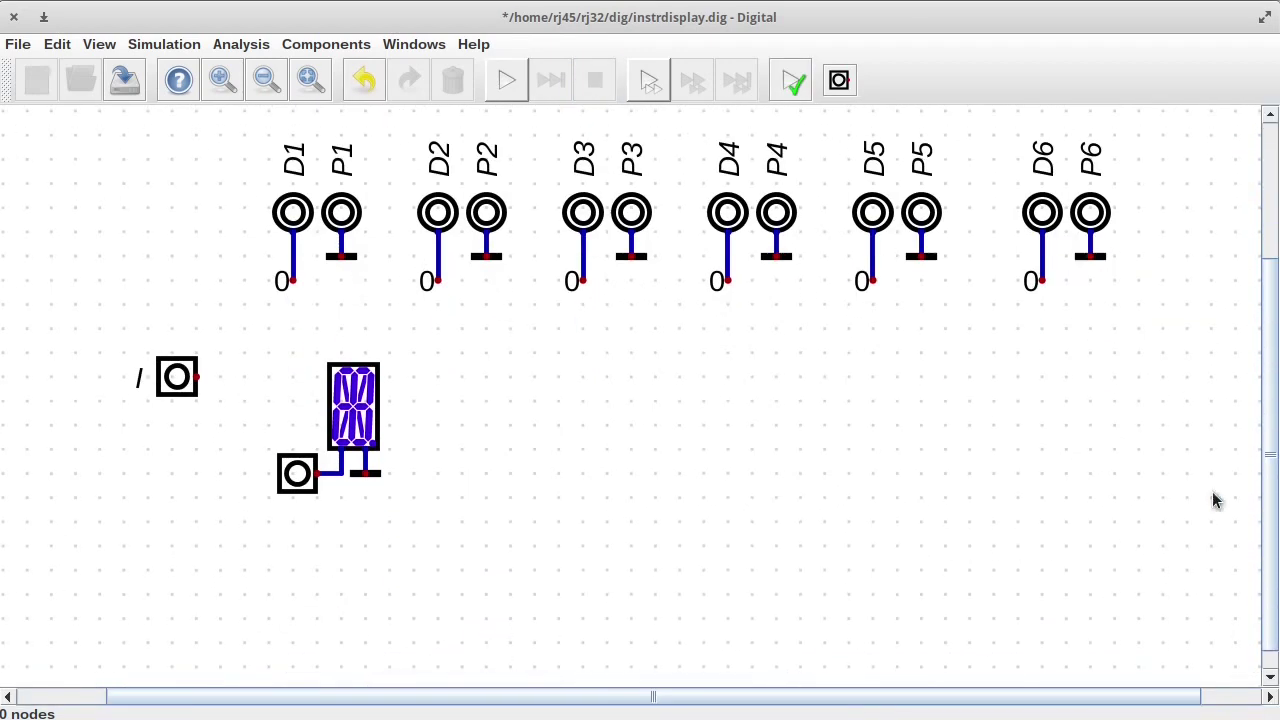
pyautogui.moveTo(265, 443); pyautogui.dragTo(337, 505)
pyautogui.press('Delete')
pyautogui.moveTo(329, 460); pyautogui.dragTo(349, 484)
pyautogui.press('Delete')
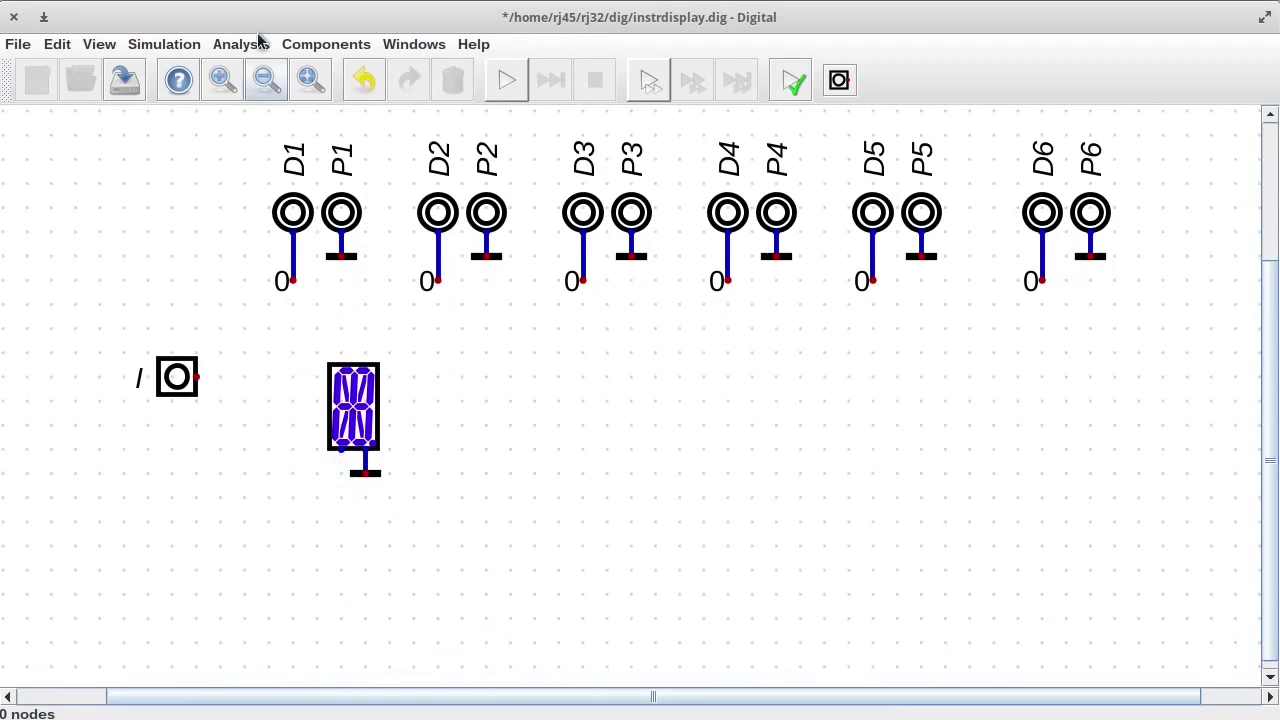
# Step: Insert a ROM below the 16-segment display
pyautogui.click(241, 44)
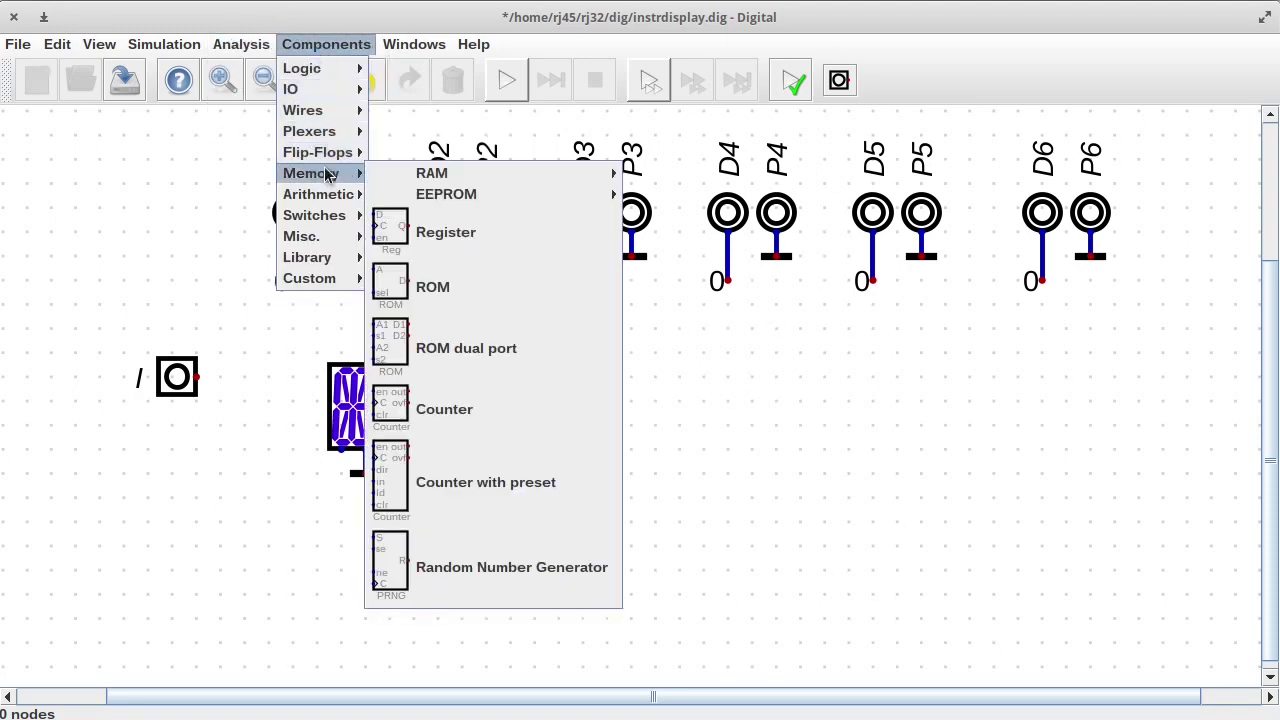
pyautogui.moveTo(311, 173)
pyautogui.click(380, 287)
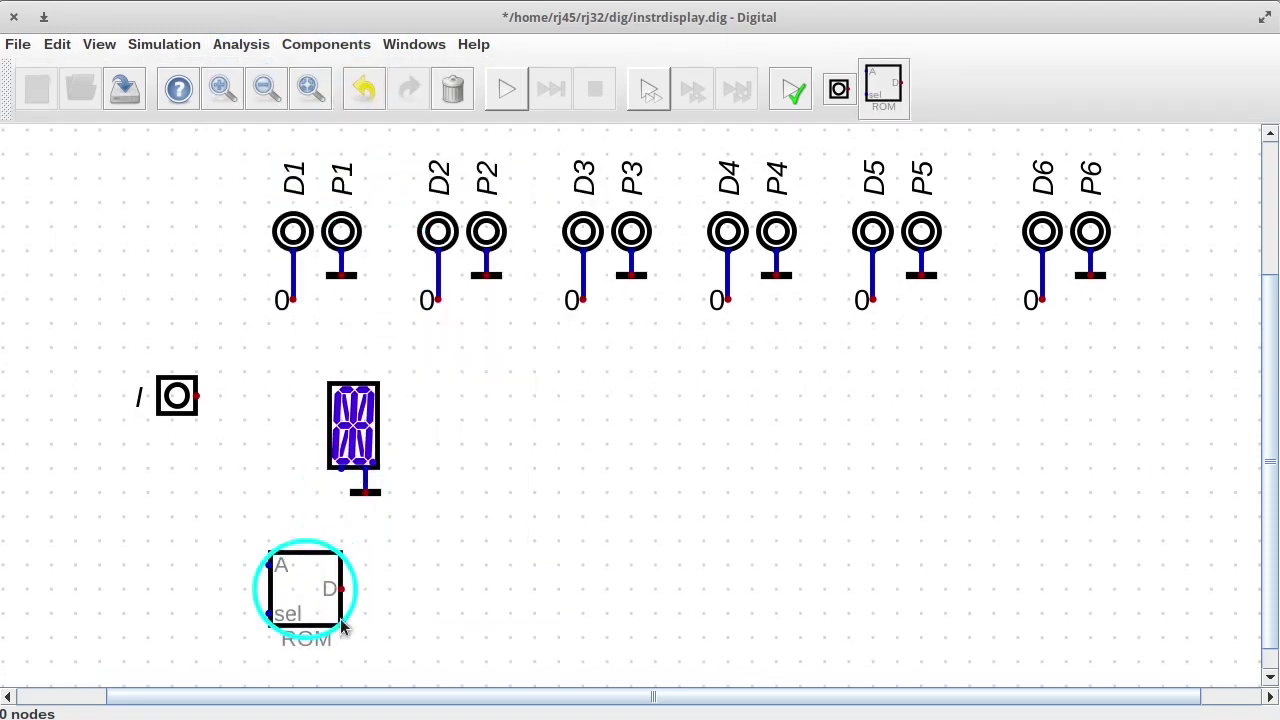
pyautogui.click(342, 626)
# Step: Configure the ROM with 16 data bits, 7 address bits and the label ASCII
pyautogui.rightClick(298, 596)
pyautogui.click(258, 554)
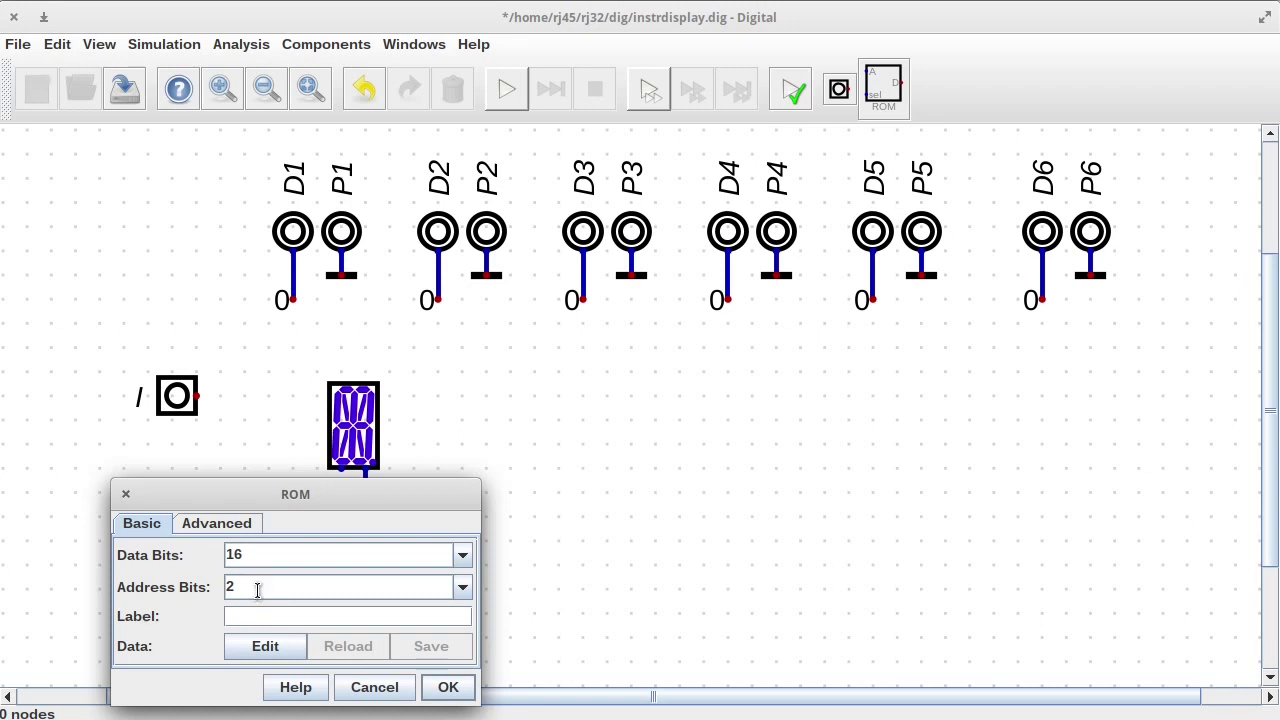
pyautogui.doubleClick(255, 587)
pyautogui.write('7')
pyautogui.click(251, 616)
pyautogui.write('ASCII')
# Step: Load alphanum.hex into the ROM's data and apply the ROM settings
pyautogui.click(298, 660)
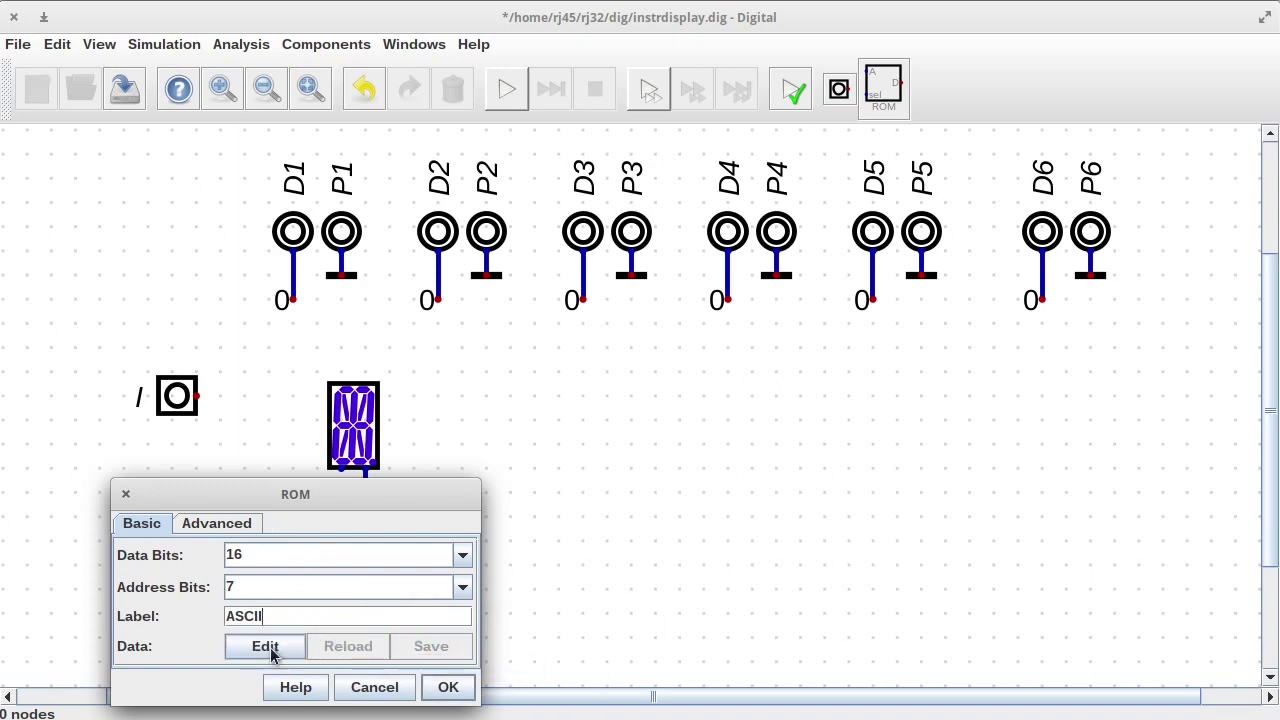
pyautogui.click(114, 414)
pyautogui.click(125, 460)
pyautogui.doubleClick(300, 510)
pyautogui.doubleClick(70, 510)
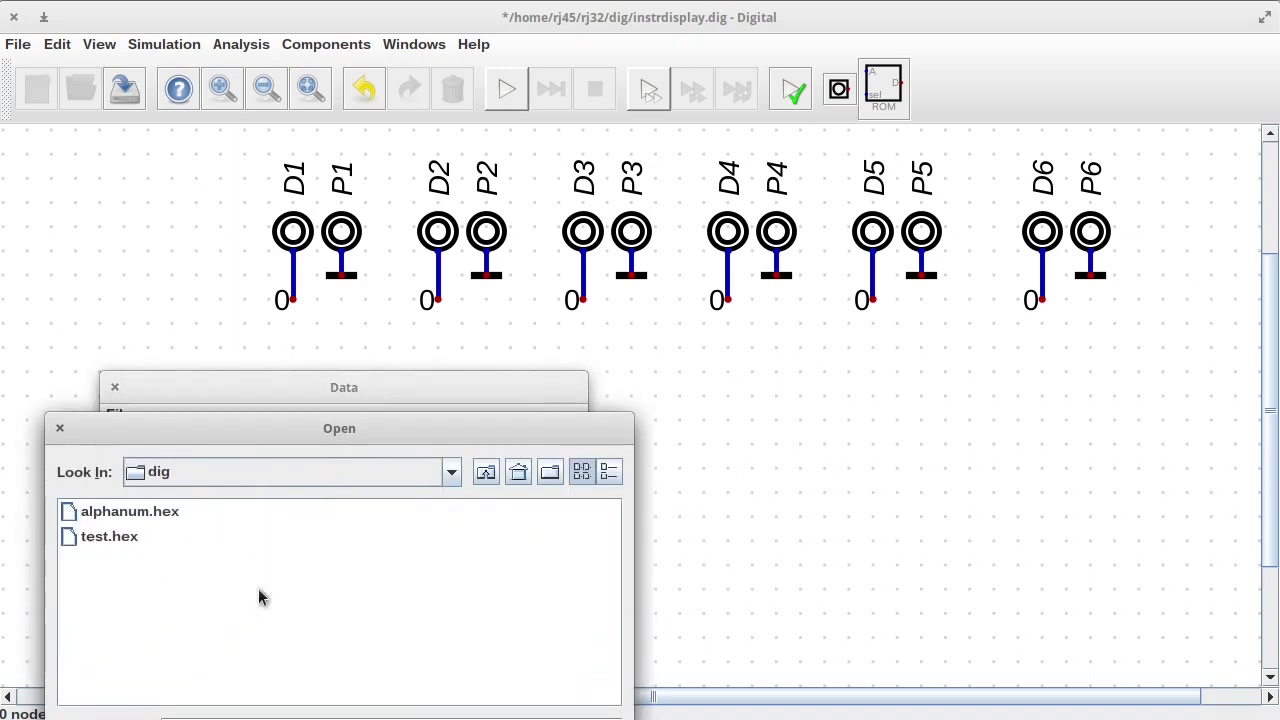
pyautogui.click(82, 514)
pyautogui.doubleClick(78, 514)
pyautogui.moveTo(378, 385); pyautogui.dragTo(377, 196)
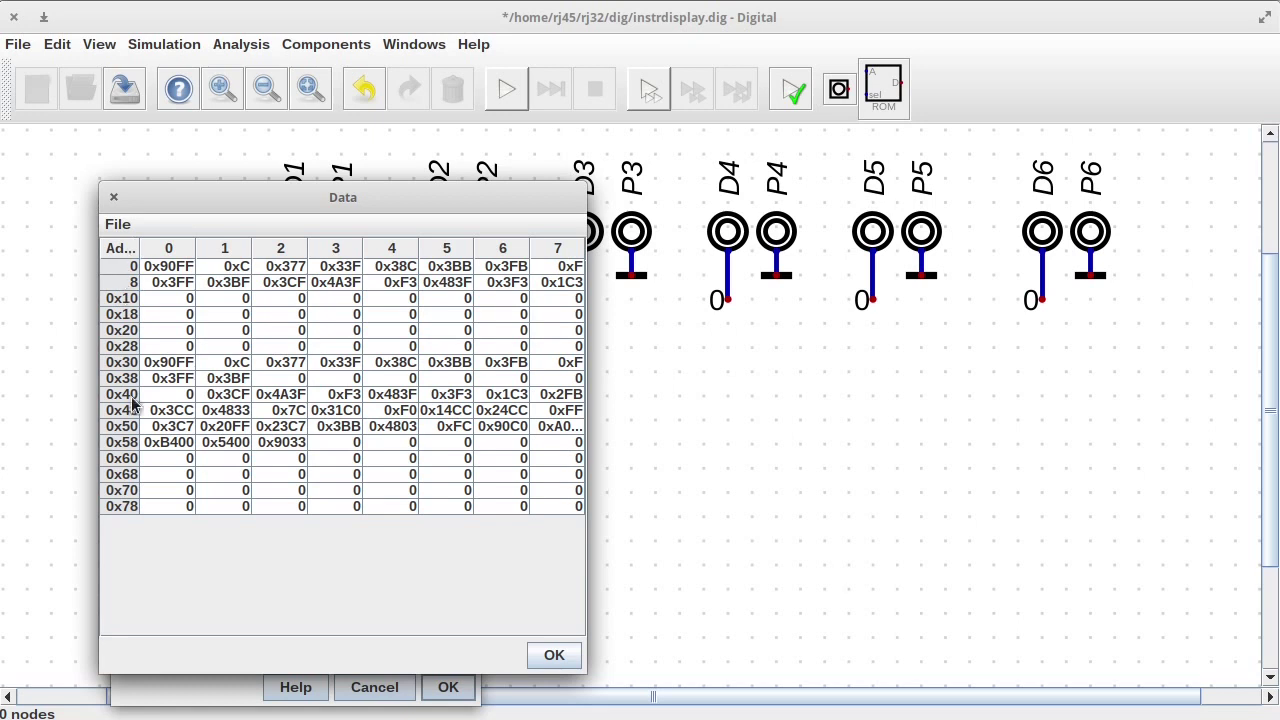
pyautogui.click(556, 657)
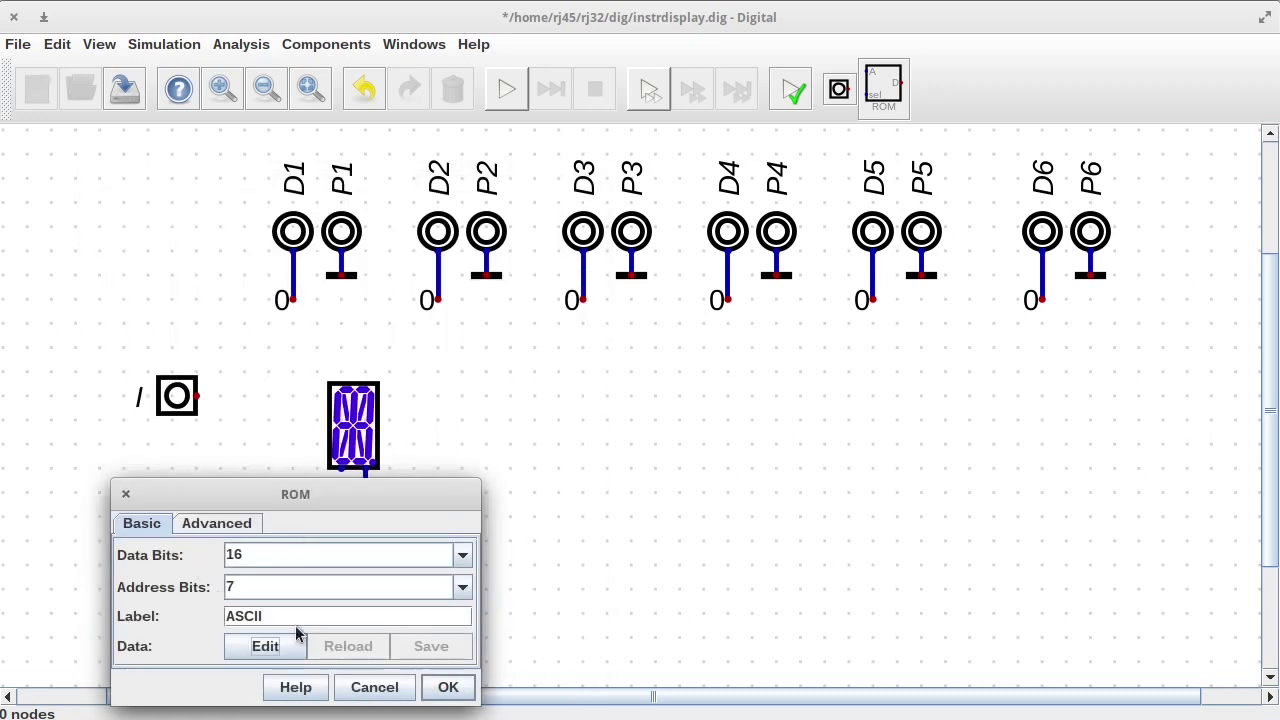
pyautogui.moveTo(286, 614); pyautogui.dragTo(200, 612)
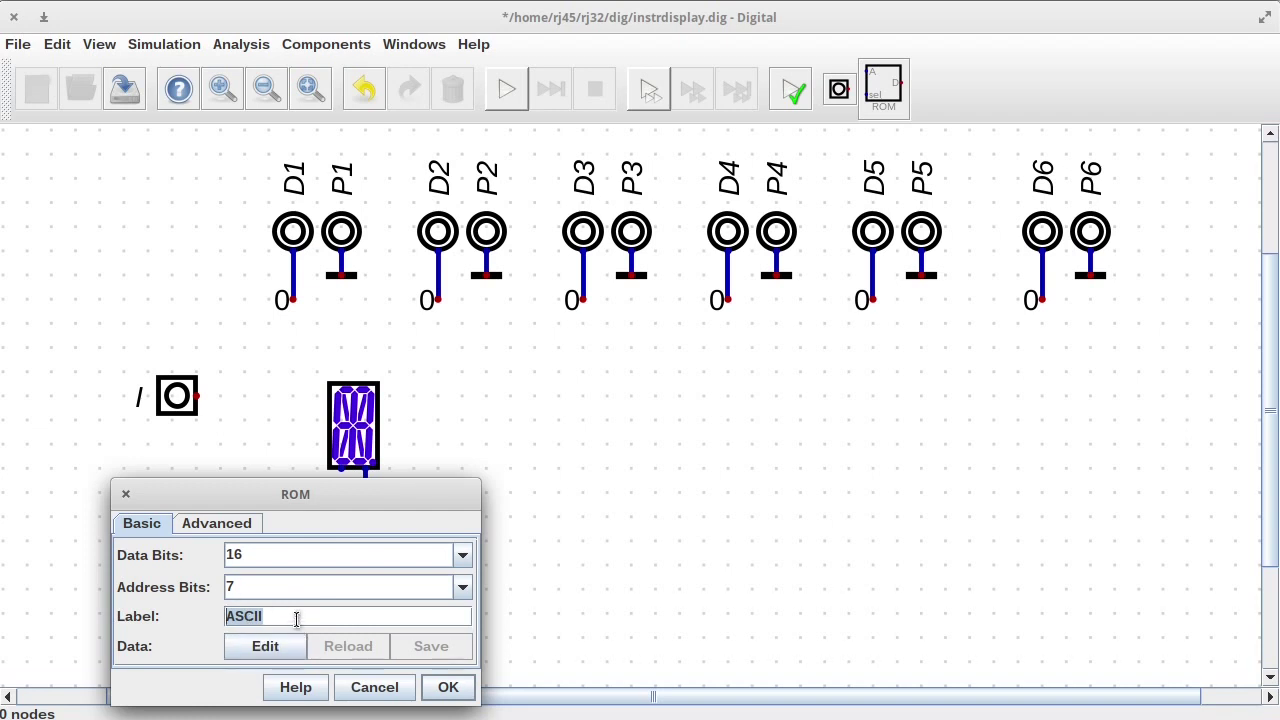
pyautogui.click(448, 687)
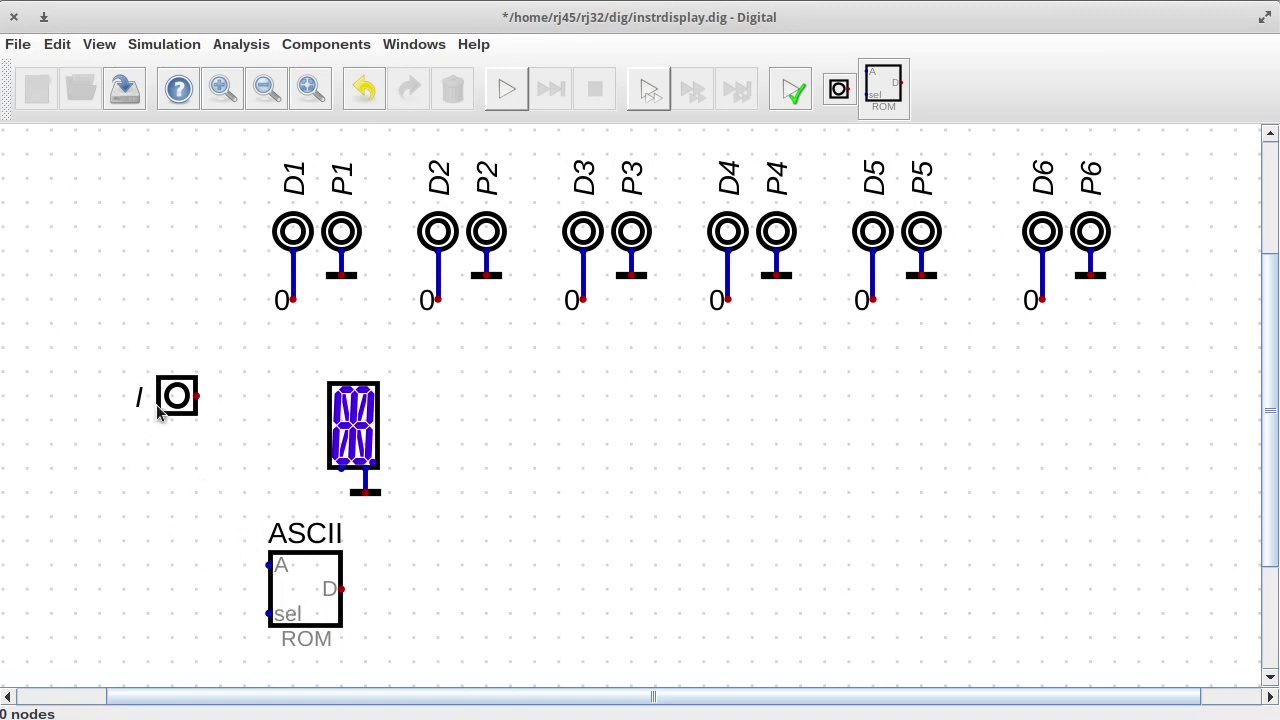
# Step: Add an input with 7 data bits and connect it to the ROM's address pin A
pyautogui.click(839, 89)
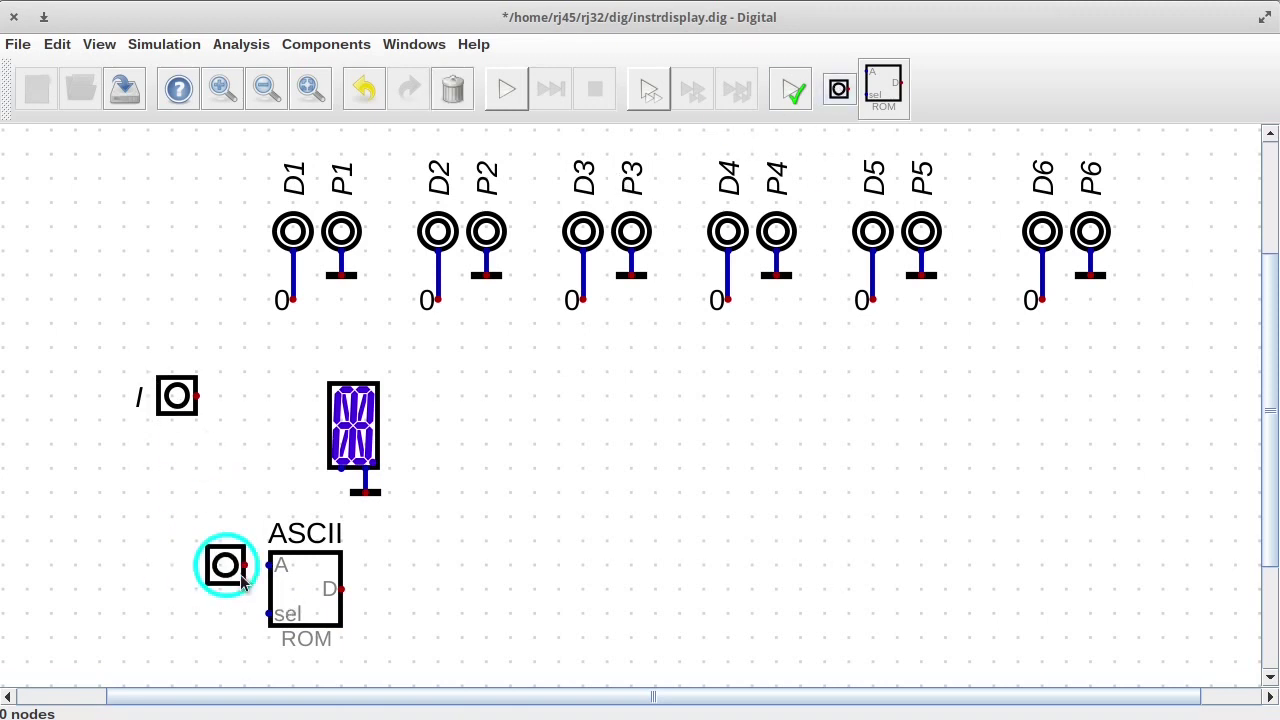
pyautogui.click(226, 563)
pyautogui.rightClick(248, 560)
pyautogui.doubleClick(217, 488)
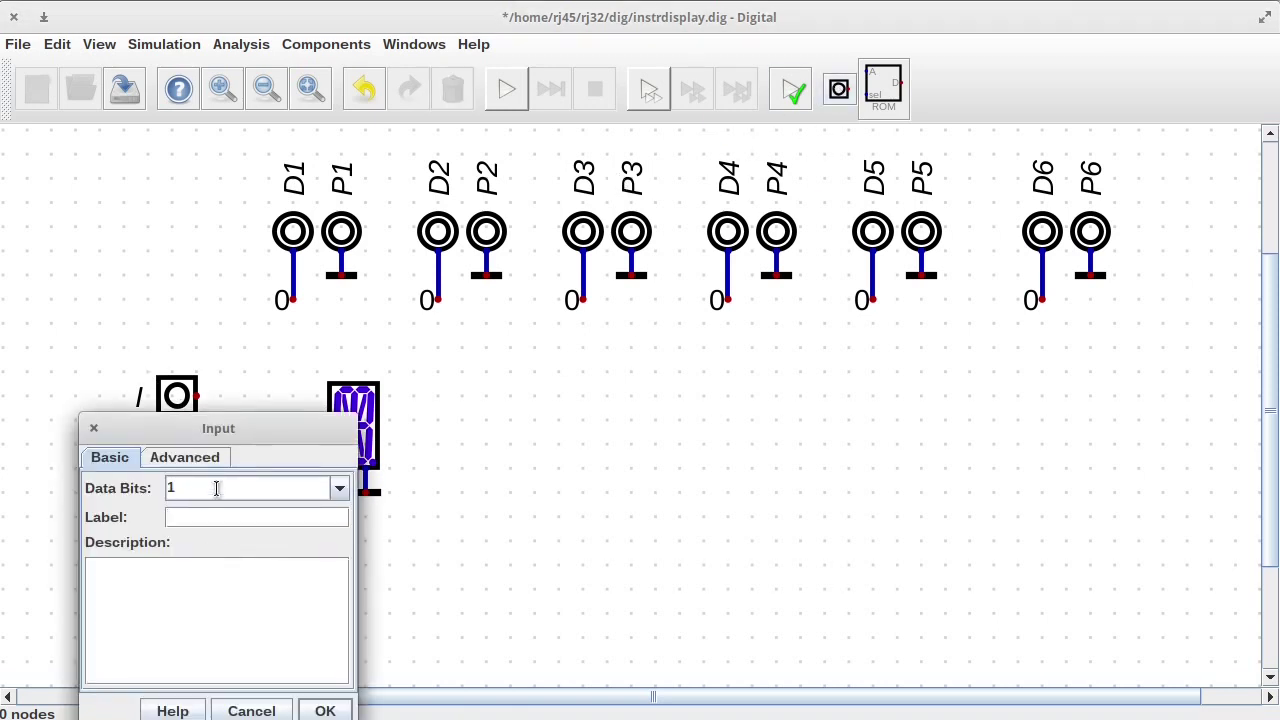
pyautogui.write('7')
pyautogui.click(318, 708)
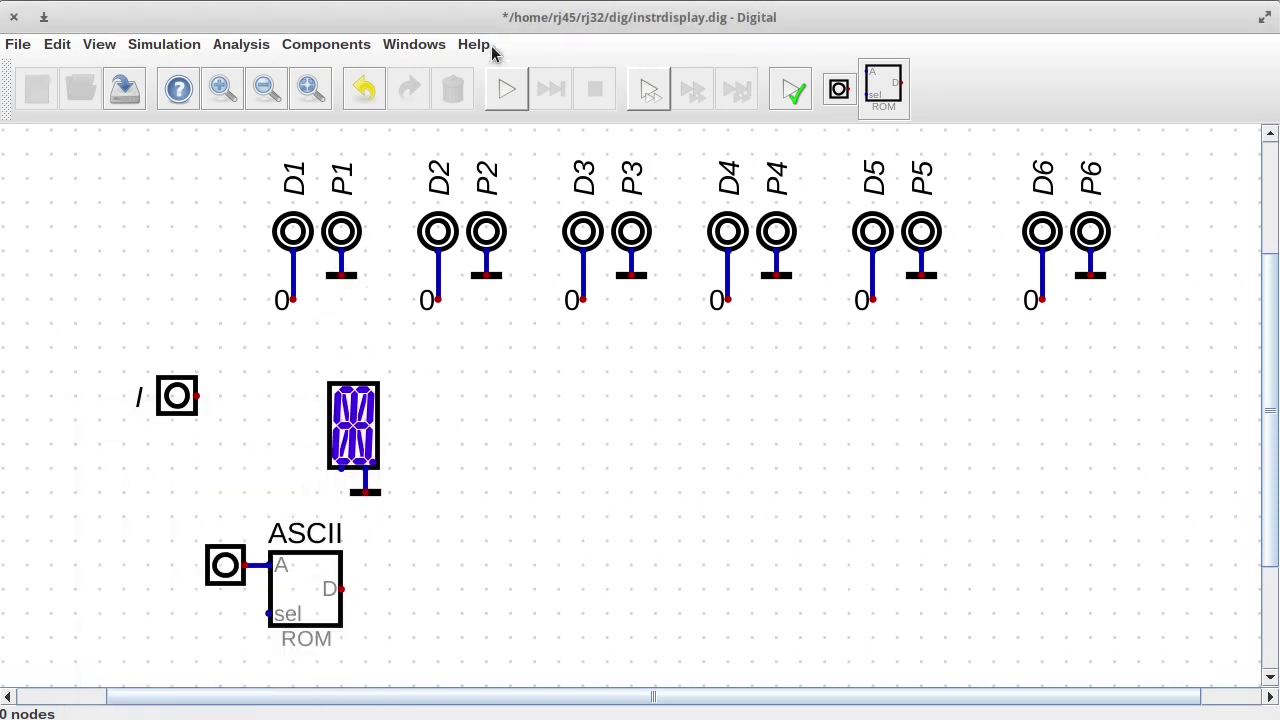
# Step: Insert a constant value of 1 just outside the ROM's sel pin
pyautogui.click(262, 46)
pyautogui.moveTo(316, 48)
pyautogui.moveTo(321, 108)
pyautogui.click(420, 160)
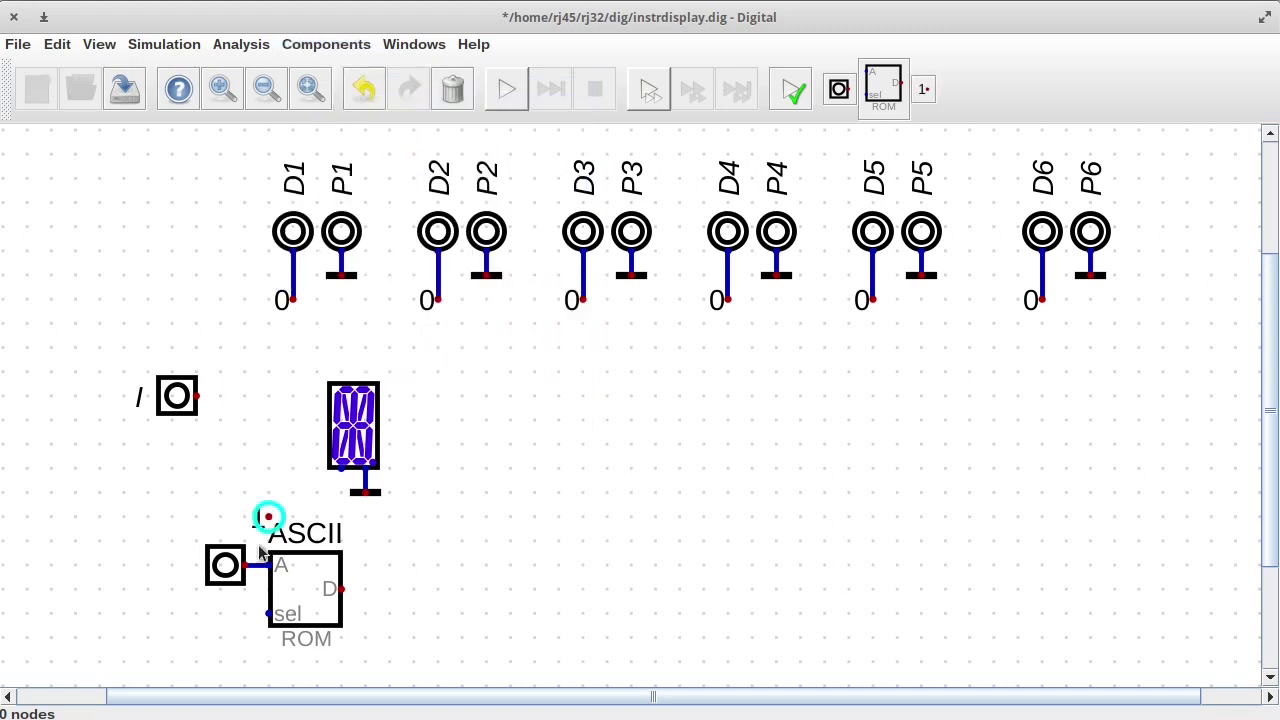
pyautogui.click(245, 614)
# Step: Shift the ROM with its input and constant one grid unit left, and wire output D up to the 16-segment display
pyautogui.moveTo(155, 514); pyautogui.dragTo(405, 656)
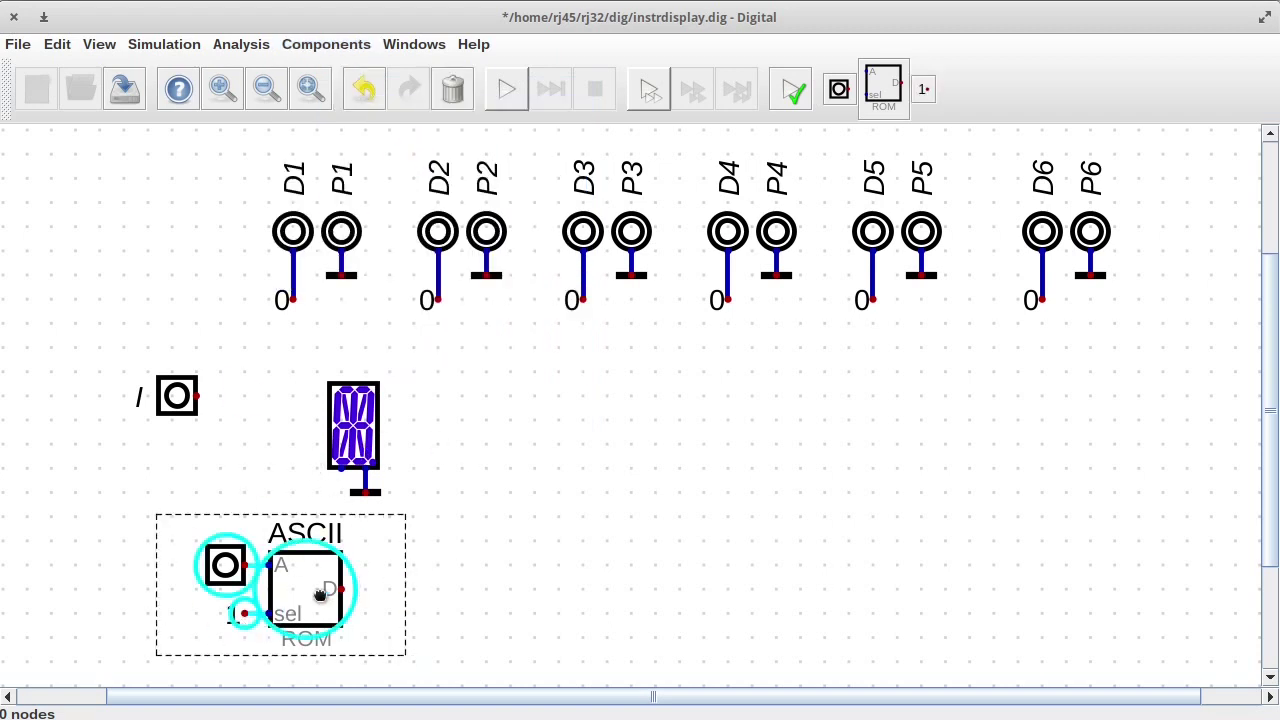
pyautogui.moveTo(318, 595); pyautogui.dragTo(276, 596)
pyautogui.click(317, 589)
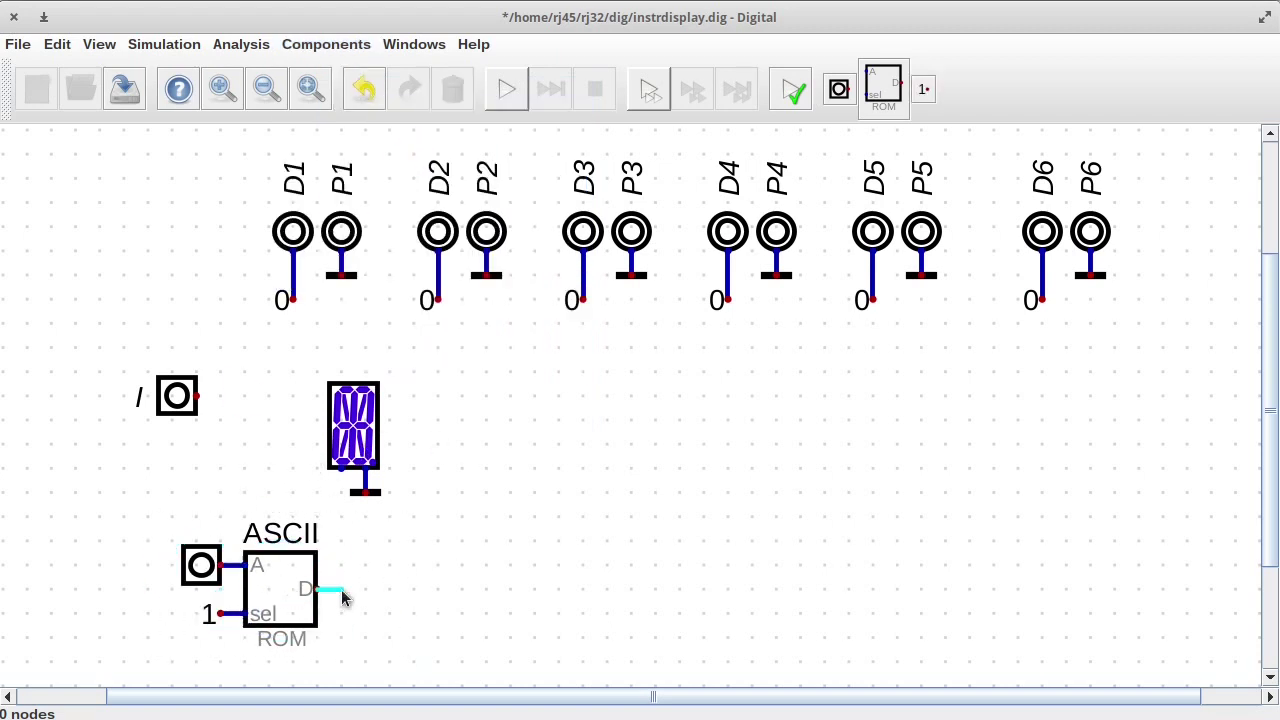
pyautogui.click(341, 466)
# Step: Start the simulation and step the ROM's address input in hex from 0x1 up to 0x10 to check the displayed characters
pyautogui.press('space')
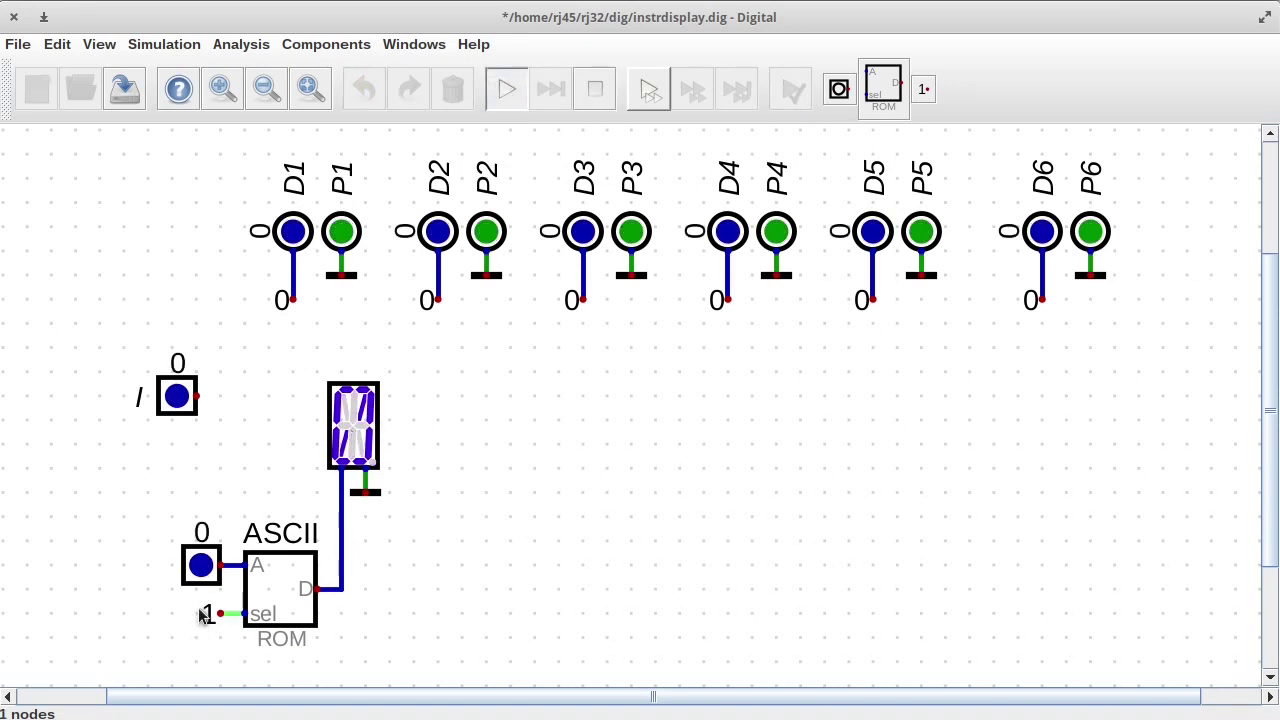
pyautogui.click(203, 565)
pyautogui.moveTo(255, 540); pyautogui.dragTo(732, 481)
pyautogui.click(747, 507)
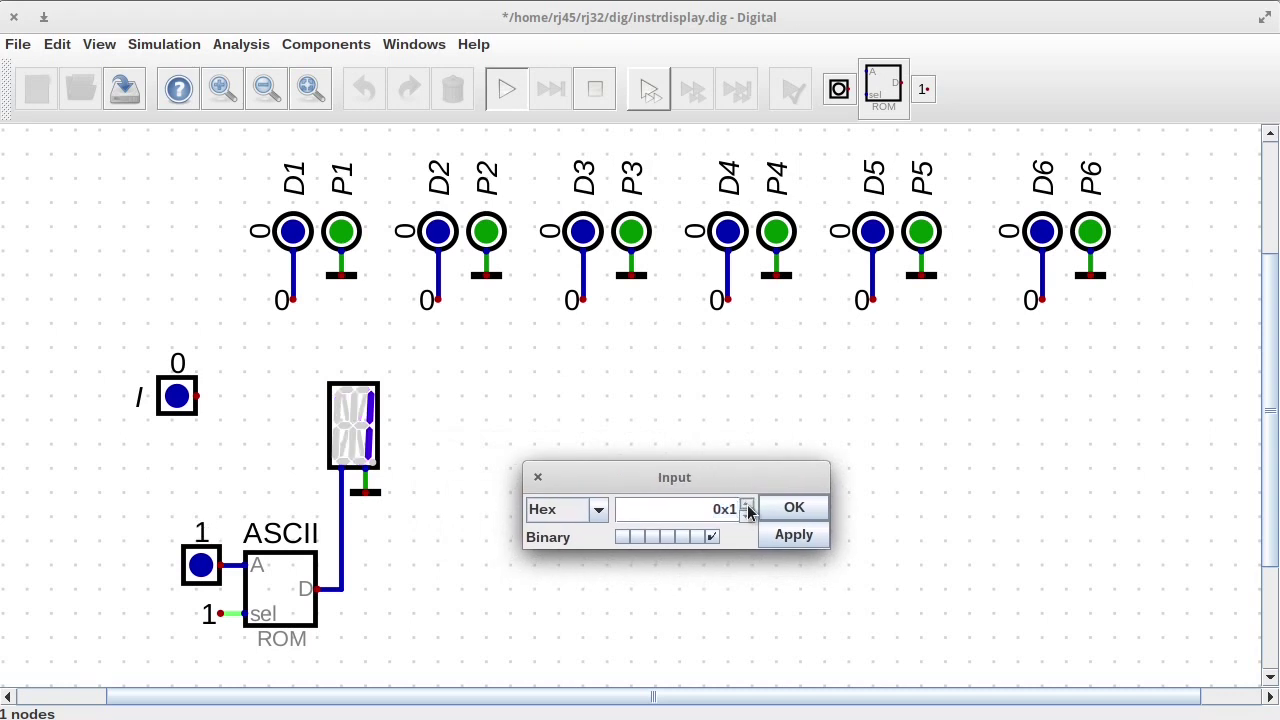
pyautogui.click(747, 507)
pyautogui.click(747, 507)
pyautogui.click(747, 507)
pyautogui.click(747, 507)
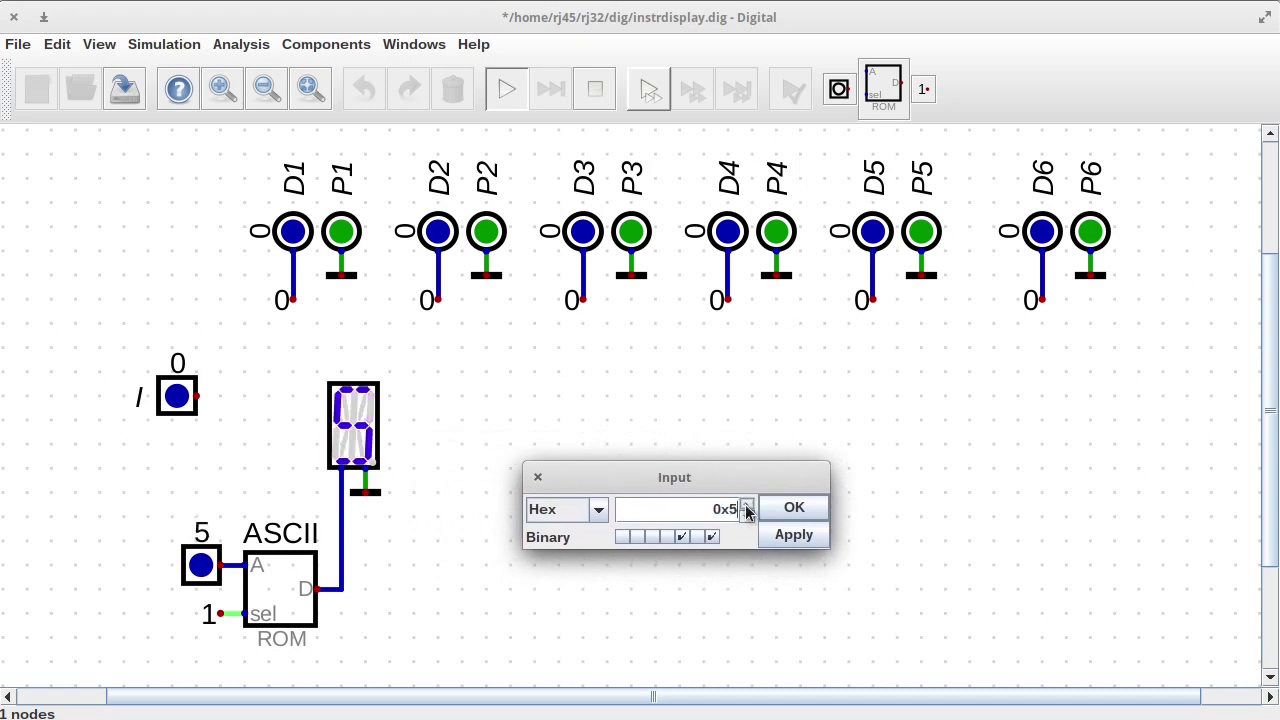
pyautogui.click(747, 507)
pyautogui.click(747, 507)
pyautogui.click(747, 507)
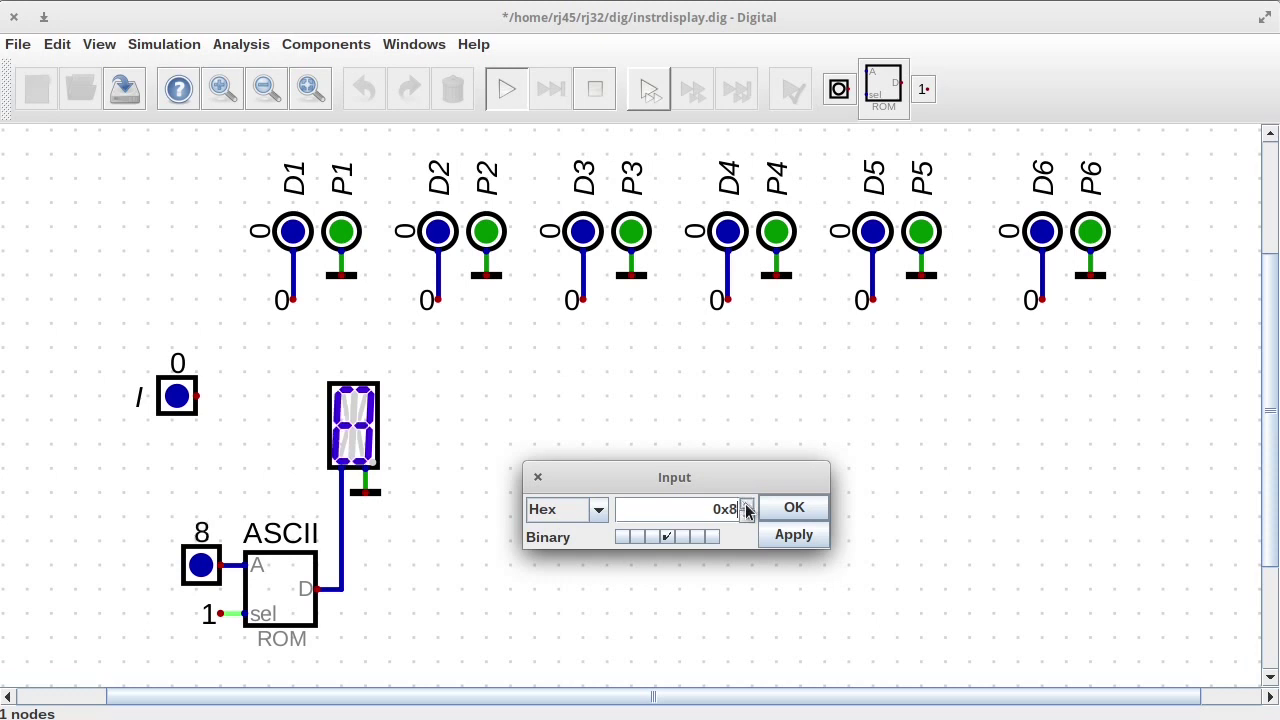
pyautogui.click(747, 507)
pyautogui.click(747, 507)
pyautogui.click(747, 507)
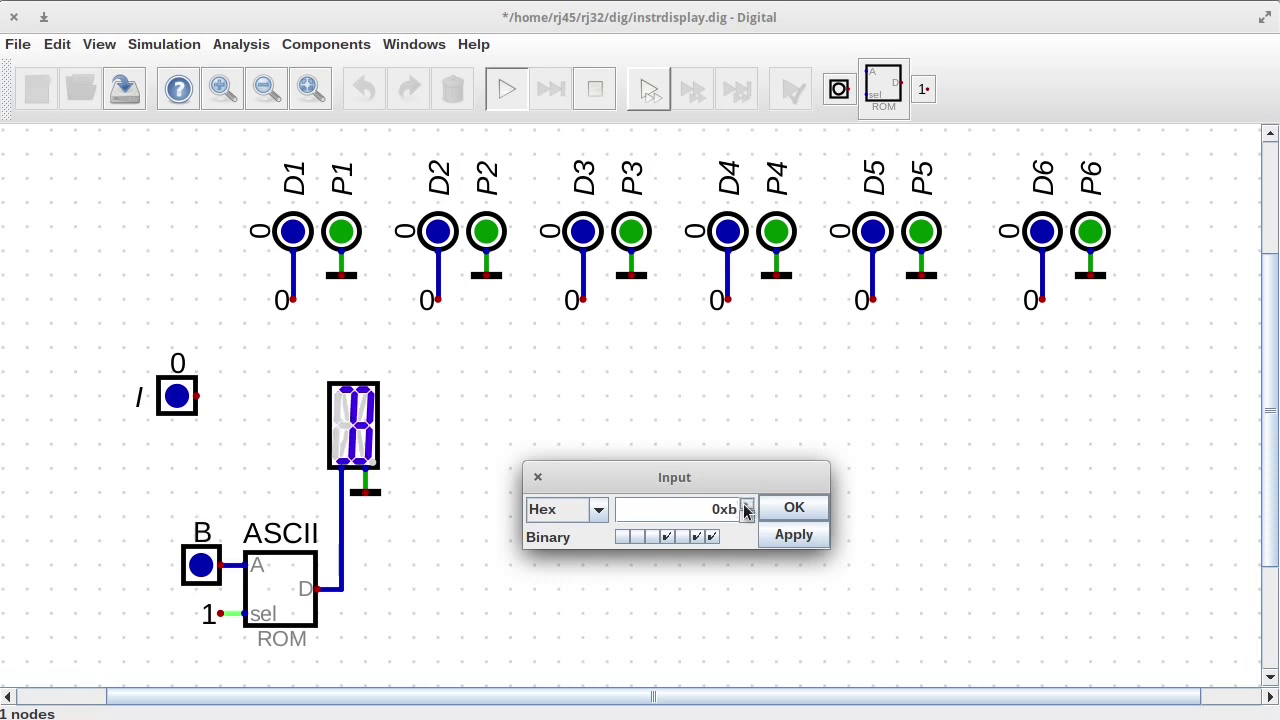
pyautogui.click(747, 507)
pyautogui.click(747, 507)
pyautogui.click(747, 507)
pyautogui.click(747, 507)
pyautogui.click(747, 507)
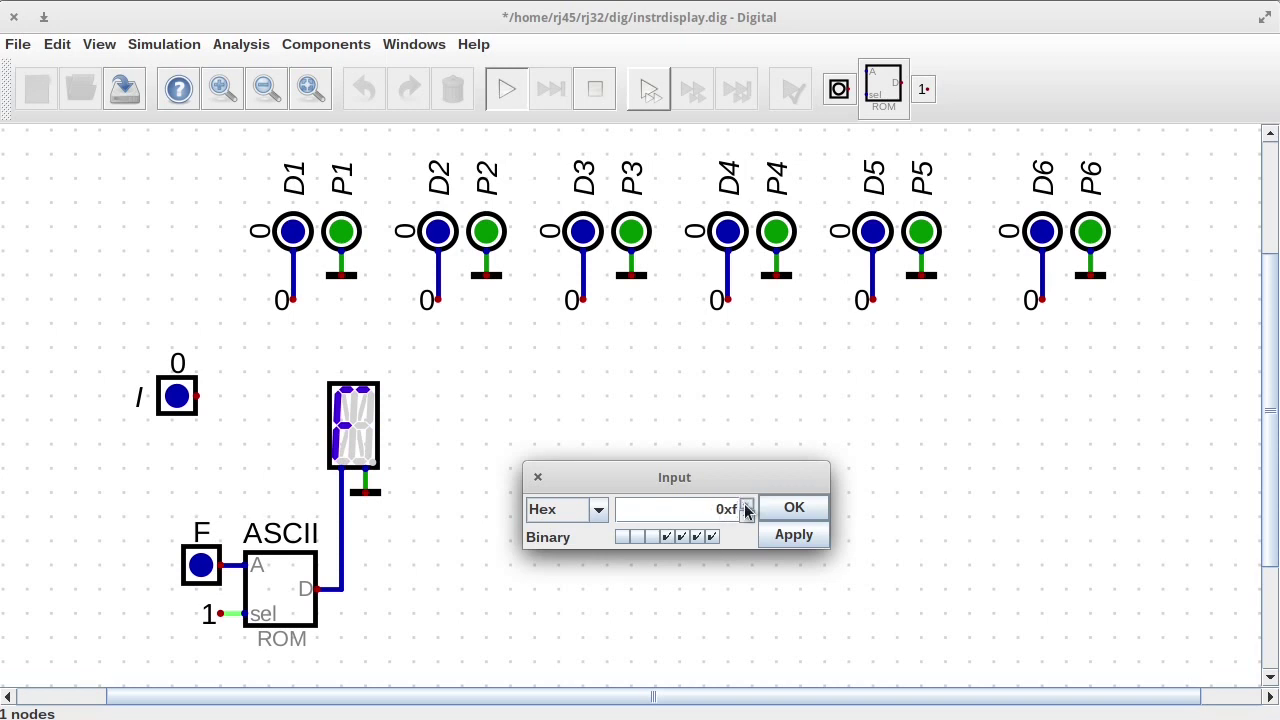
# Step: Switch the address input's value format to ASCII and test the characters 0 and 1 on the display
pyautogui.click(597, 510)
pyautogui.click(545, 609)
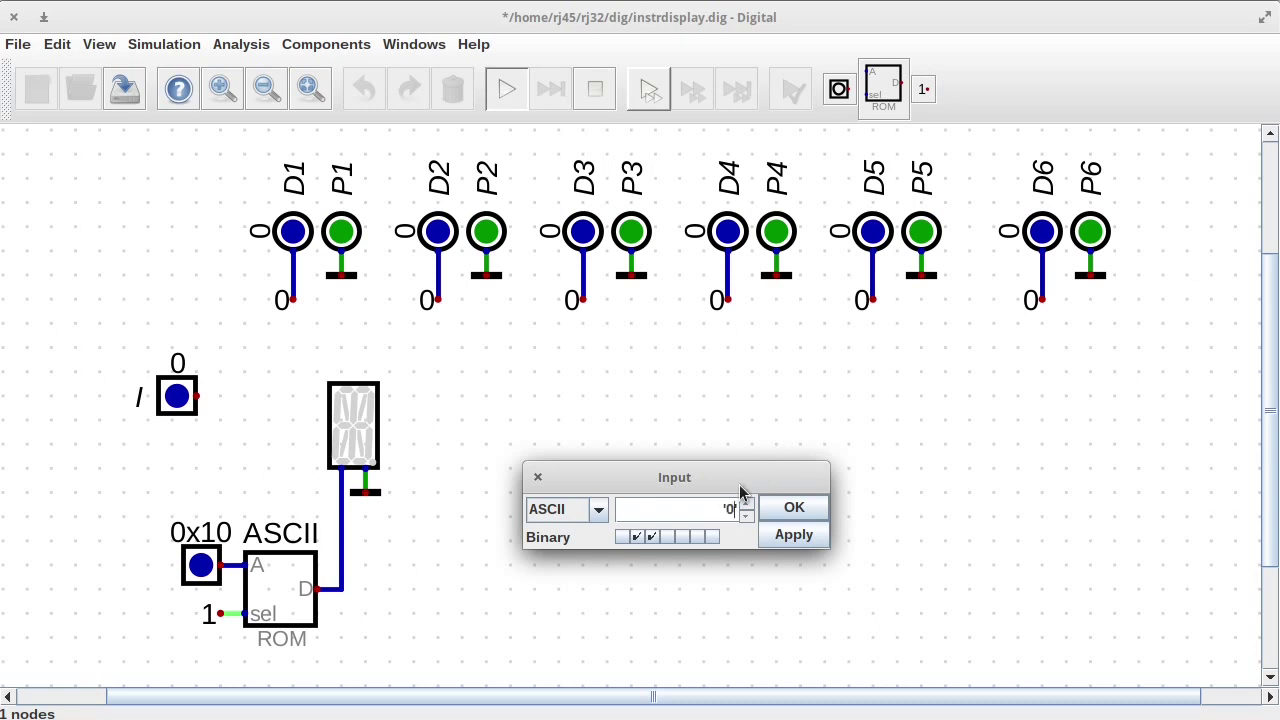
pyautogui.click(791, 535)
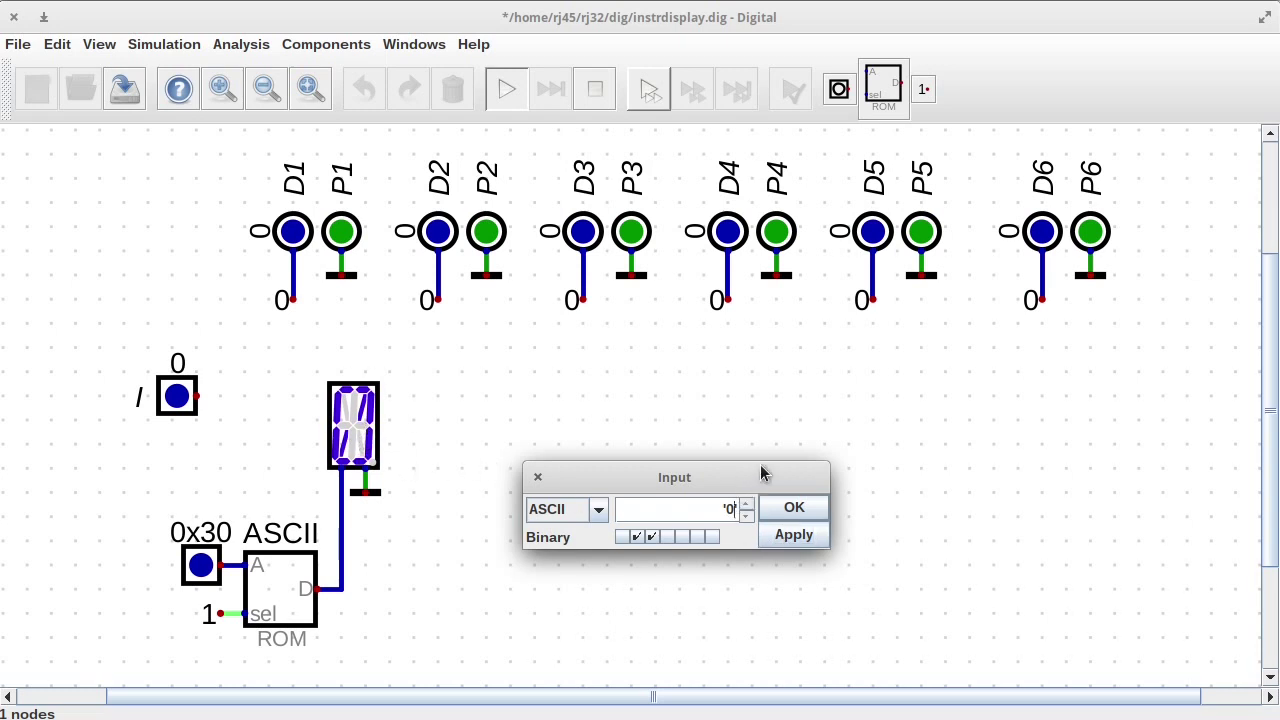
pyautogui.press('BackSpace')
pyautogui.press('BackSpace')
pyautogui.write('1')
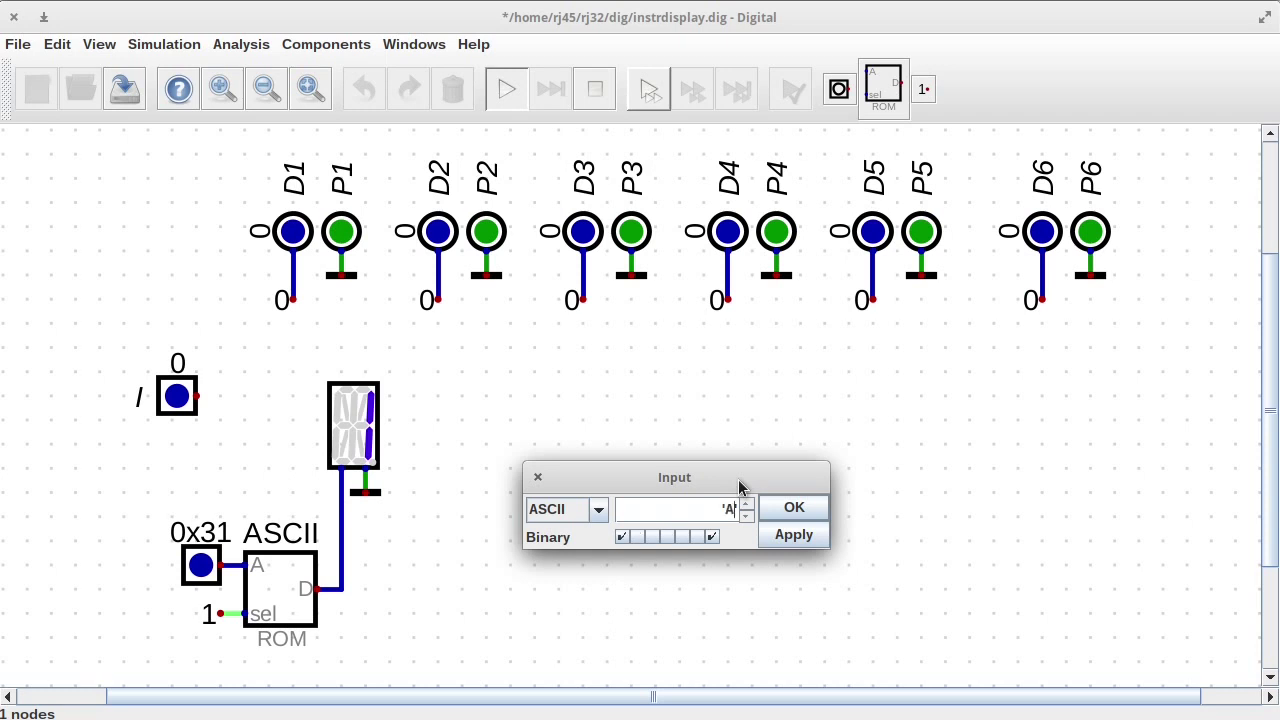
# Step: Test the ASCII characters A, B and c on the display, and close the input's value dialog
pyautogui.click(800, 534)
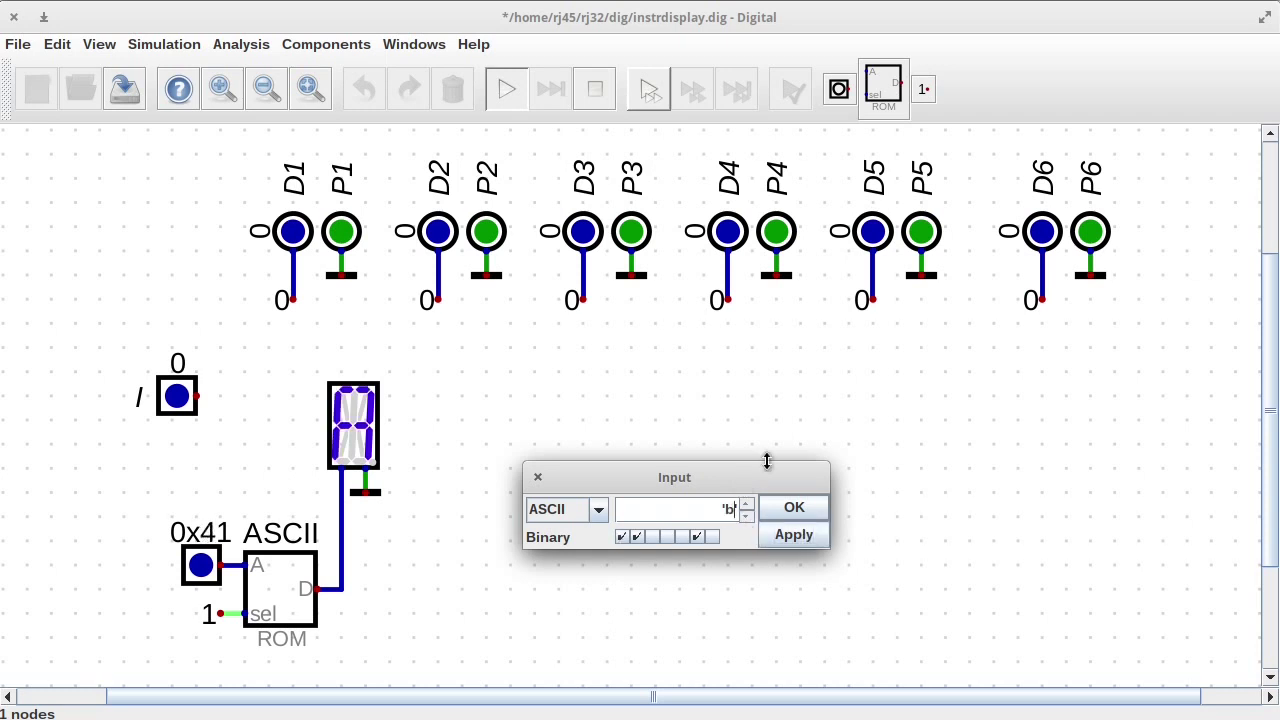
pyautogui.press('BackSpace')
pyautogui.write('B')
pyautogui.click(796, 535)
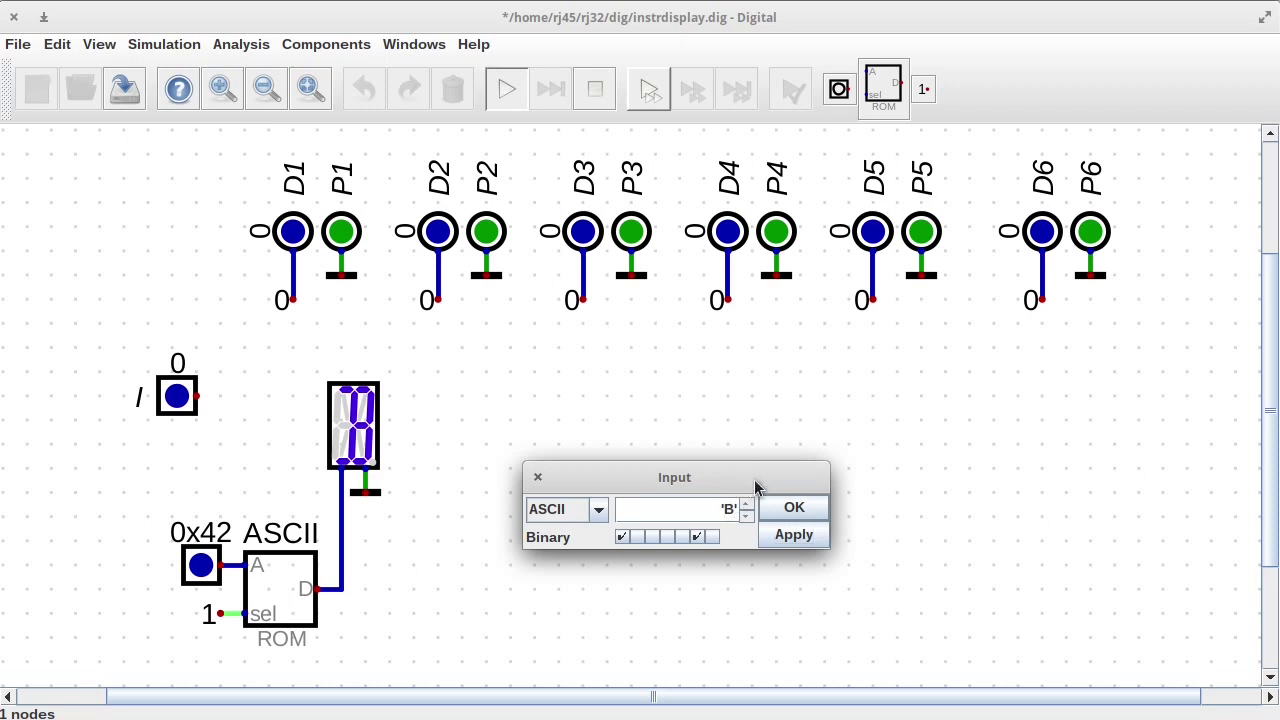
pyautogui.click(789, 536)
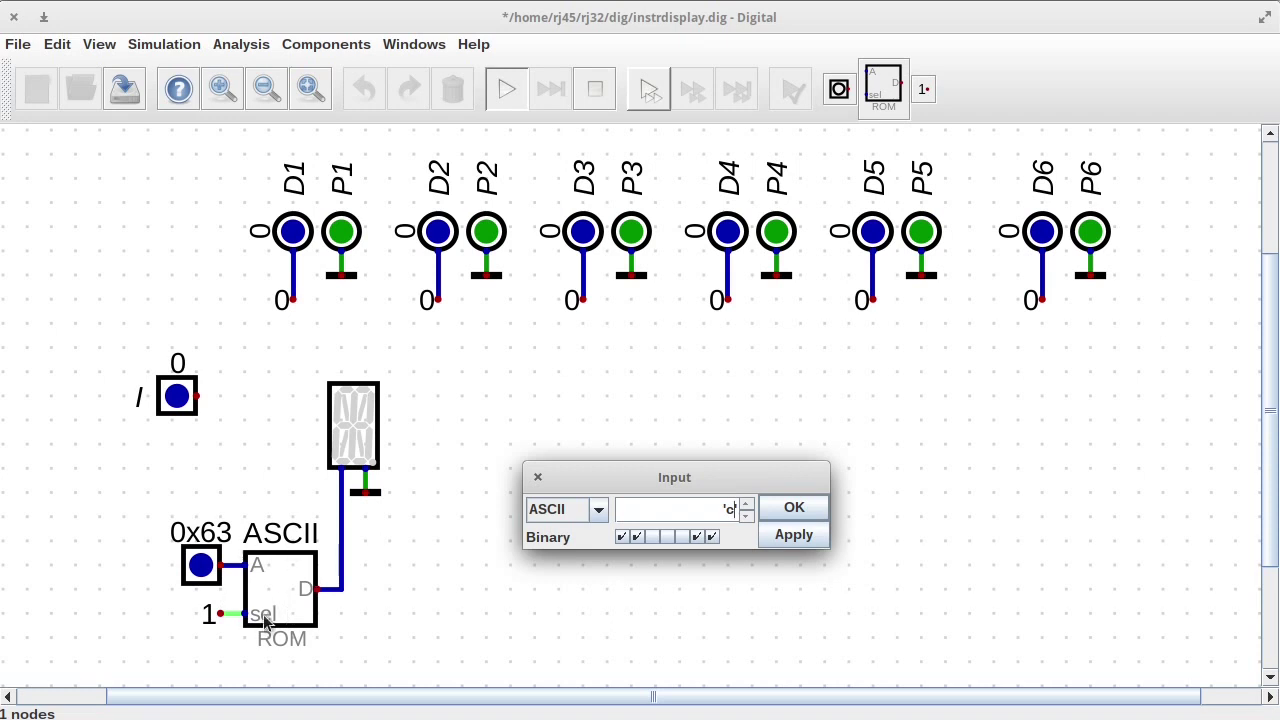
pyautogui.click(795, 508)
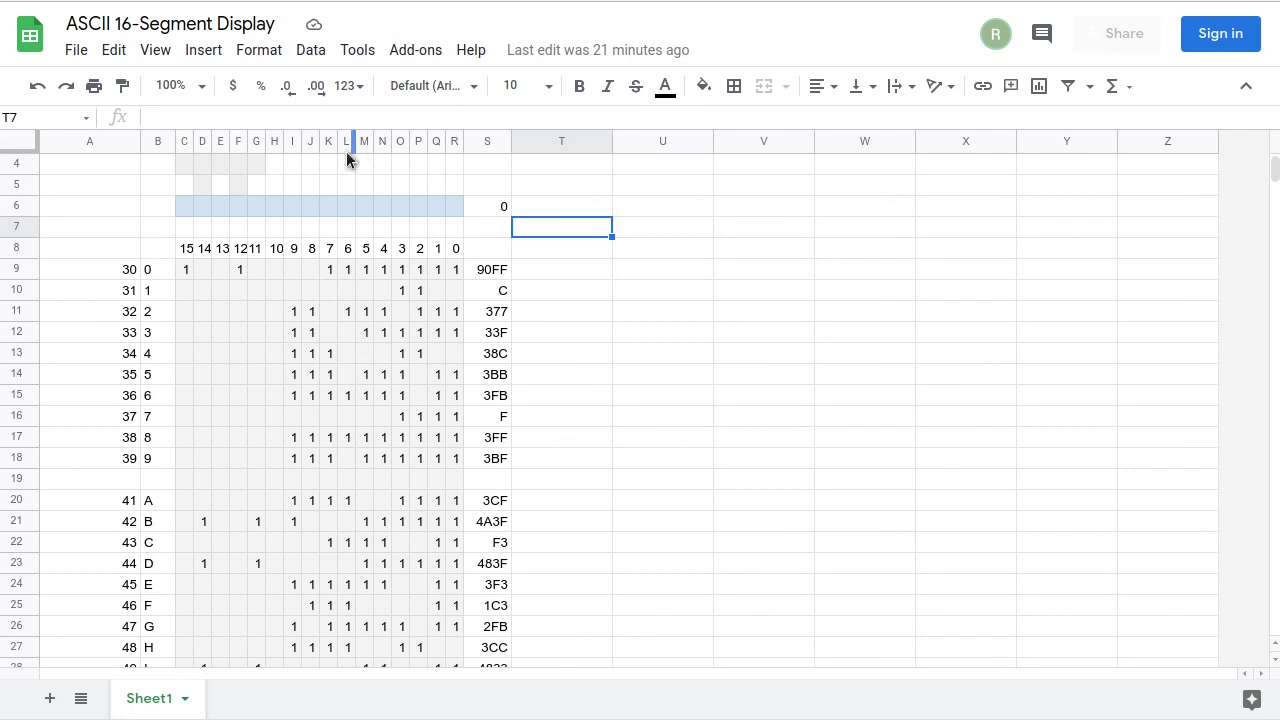
# Step: Switch to the ASCII 16-Segment Display spreadsheet and examine the segment layout cells in C1:G5
pyautogui.scroll(1, 827, 326)
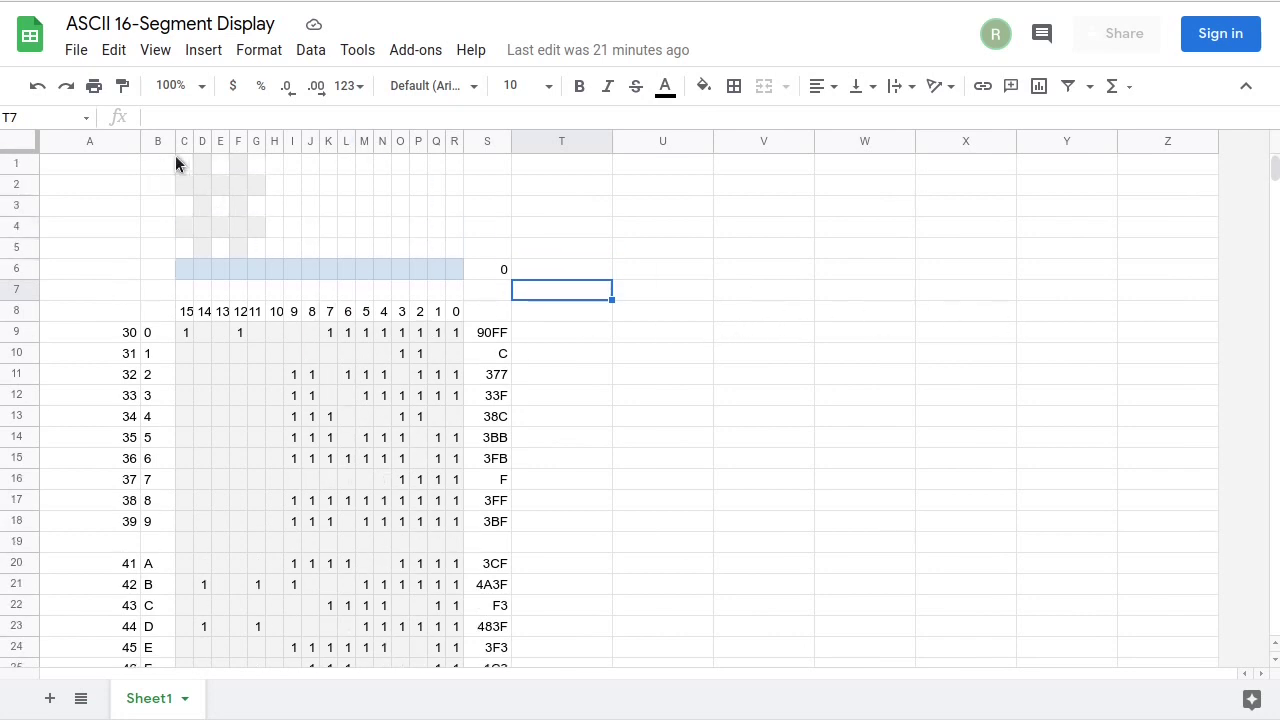
pyautogui.click(203, 165)
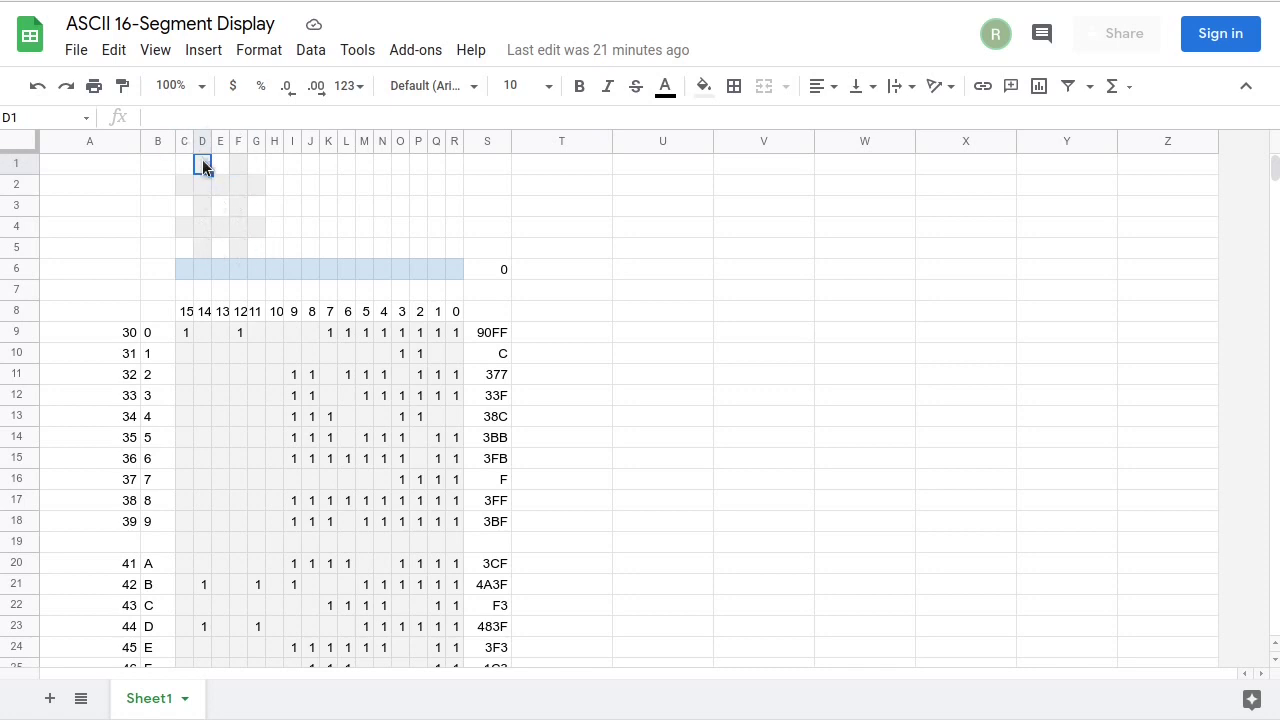
pyautogui.click(243, 162)
pyautogui.click(204, 168)
pyautogui.click(170, 188)
pyautogui.click(187, 180)
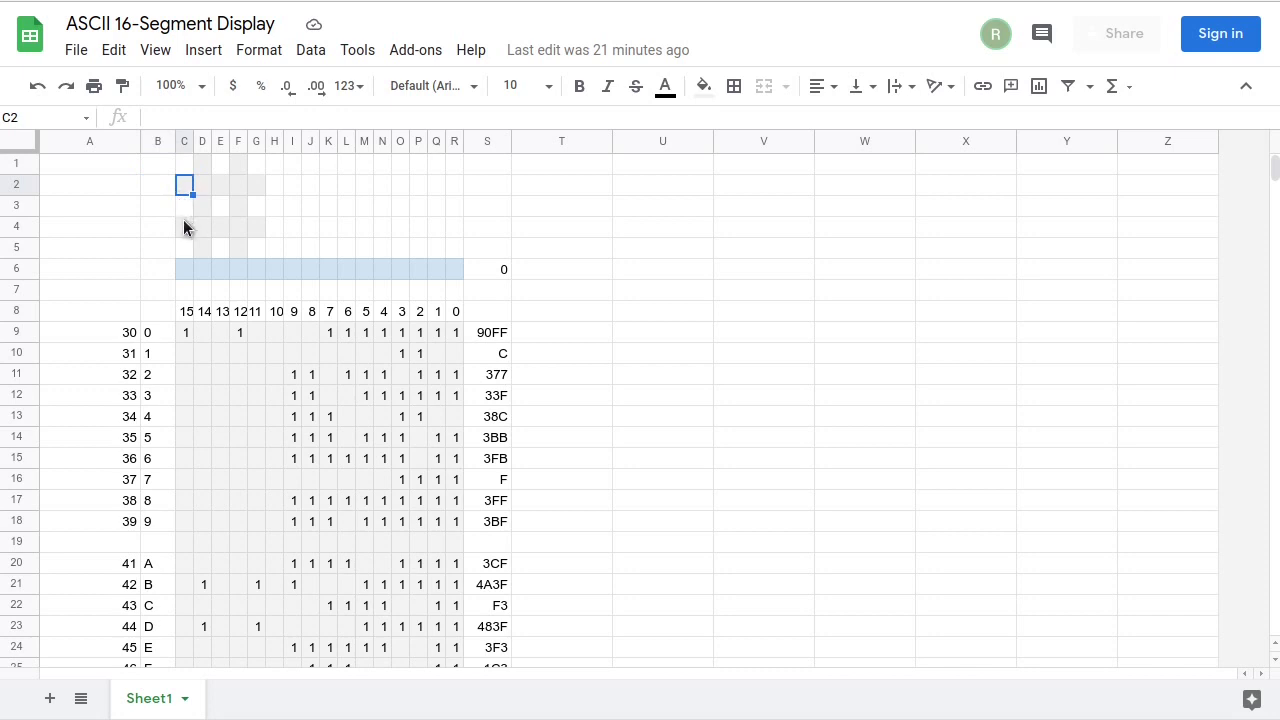
pyautogui.click(186, 224)
pyautogui.click(221, 188)
pyautogui.click(219, 224)
pyautogui.click(221, 187)
pyautogui.click(220, 228)
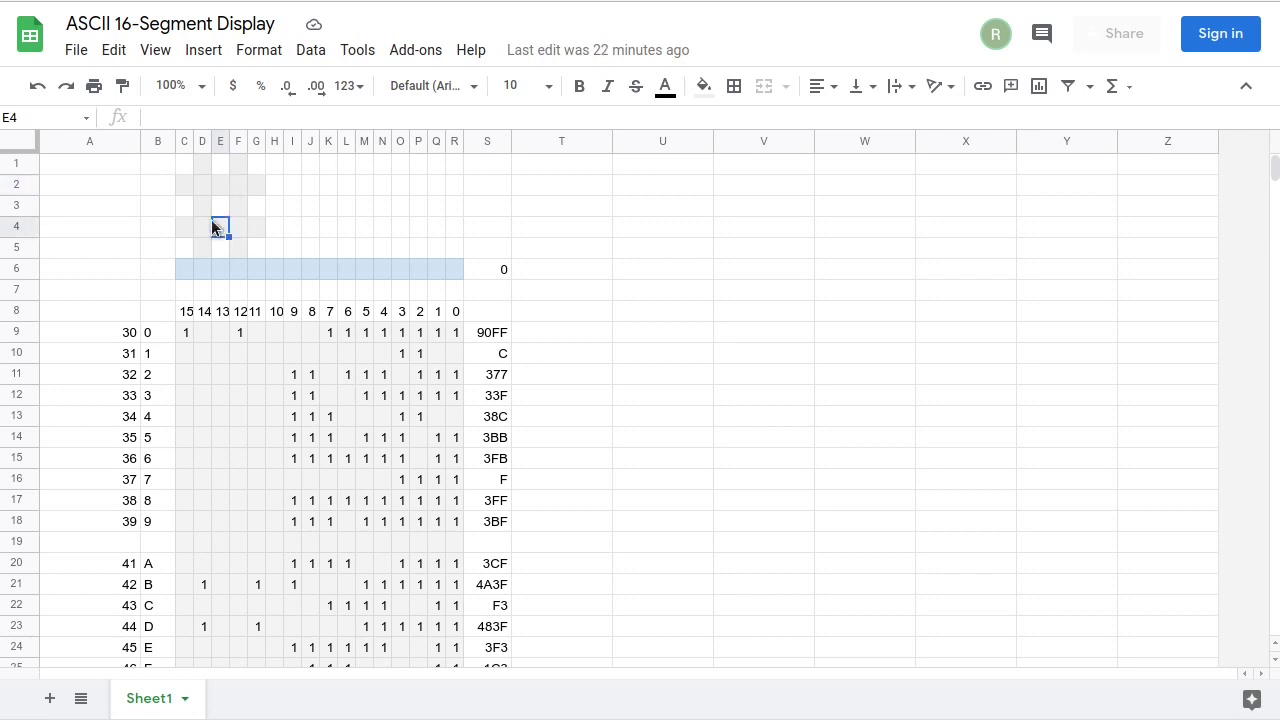
pyautogui.click(203, 206)
pyautogui.click(241, 207)
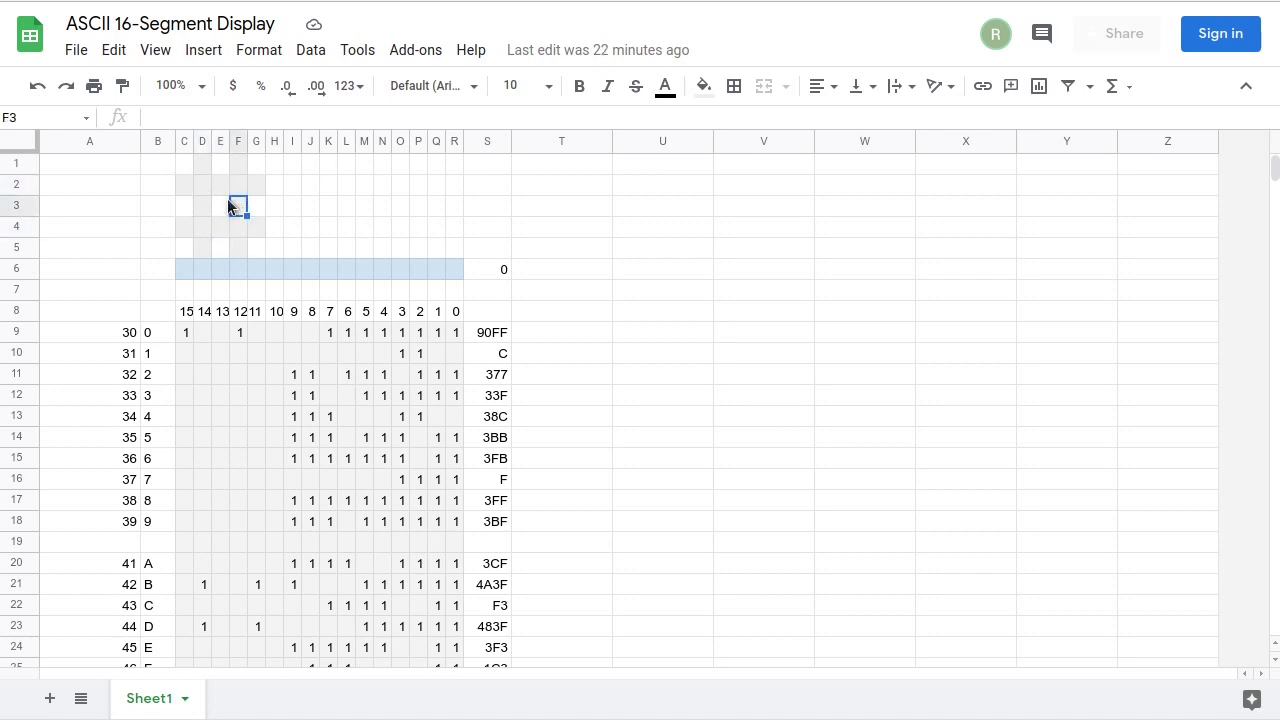
pyautogui.click(196, 185)
pyautogui.click(236, 229)
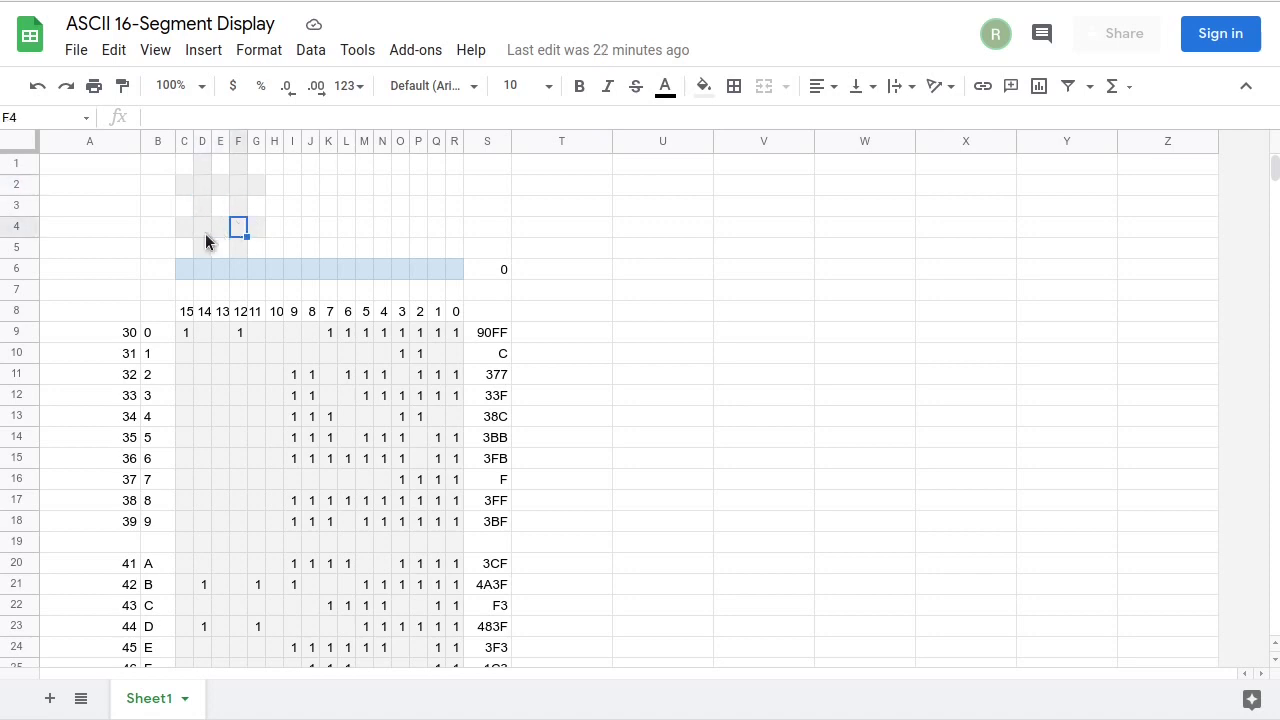
pyautogui.click(204, 230)
pyautogui.click(236, 187)
# Step: Enter 1 in the outer segment cells D1, F1, G2, G4, F5, D5, C4 and C2
pyautogui.click(200, 165)
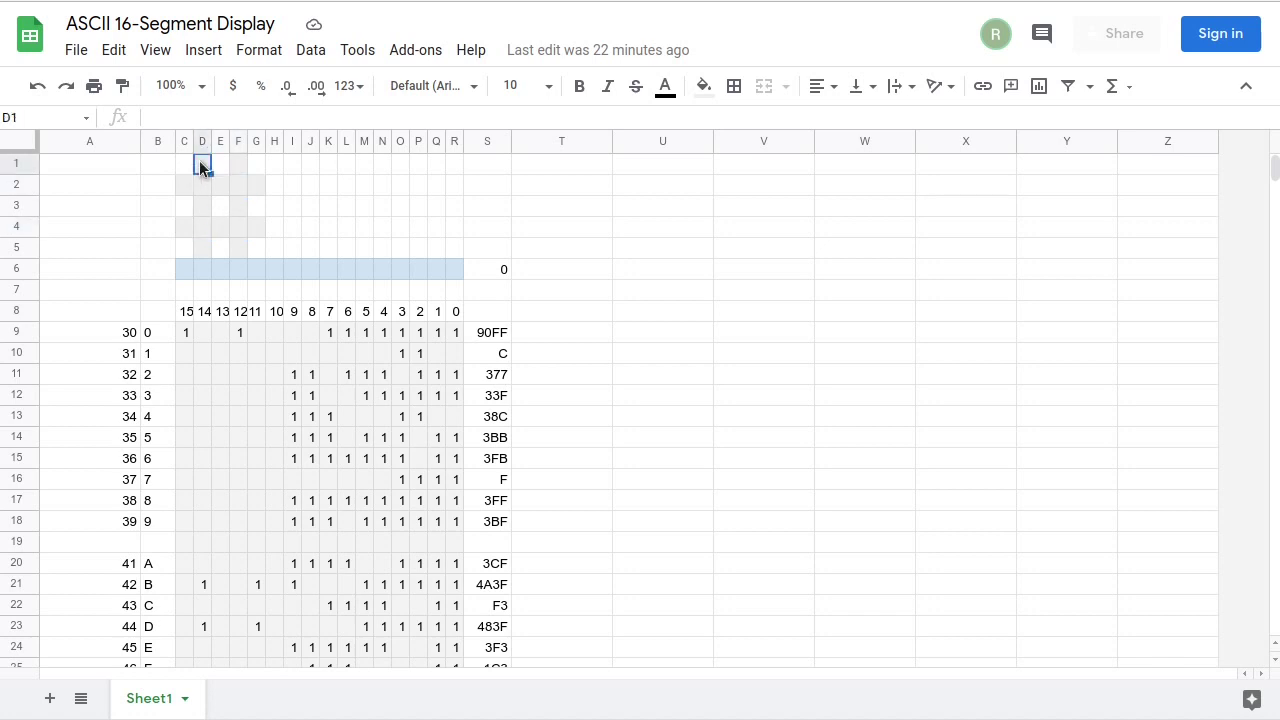
pyautogui.write('1')
pyautogui.click(243, 165)
pyautogui.write('1')
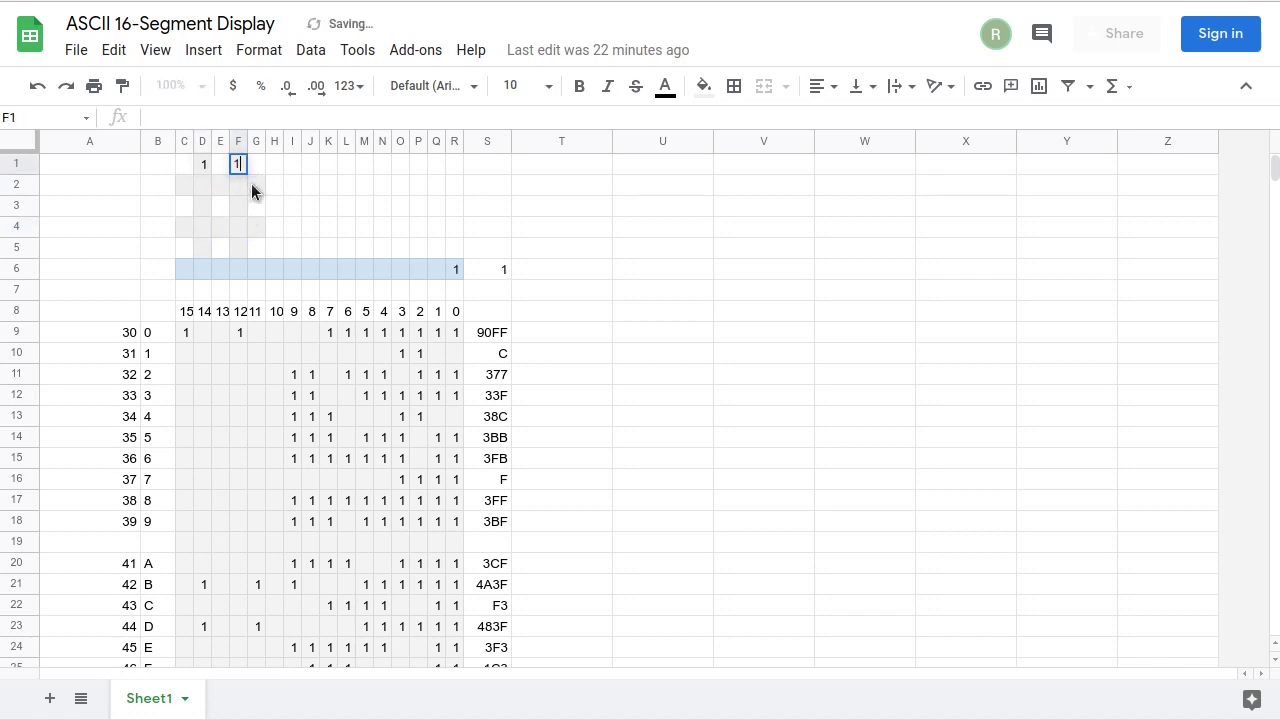
pyautogui.click(253, 186)
pyautogui.write('1')
pyautogui.click(253, 227)
pyautogui.write('1')
pyautogui.click(238, 248)
pyautogui.write('1')
pyautogui.click(199, 249)
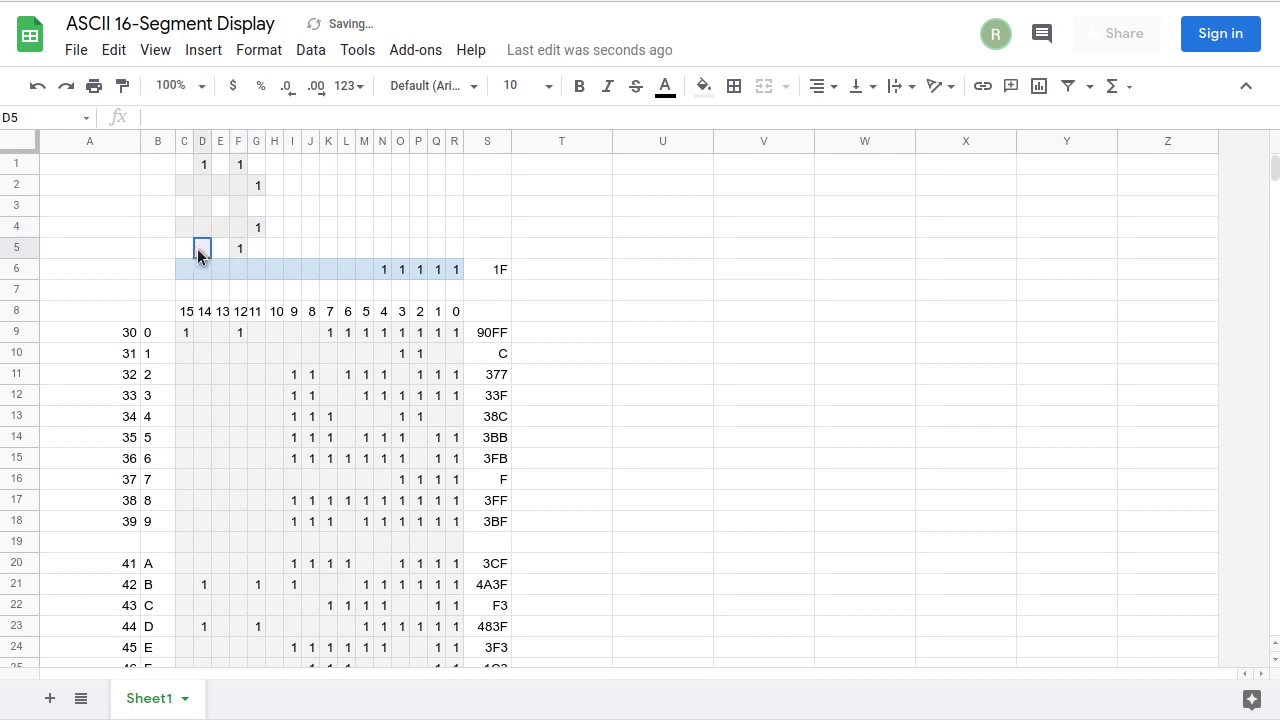
pyautogui.write('1')
pyautogui.click(185, 227)
pyautogui.write('1')
pyautogui.click(184, 184)
pyautogui.write('1')
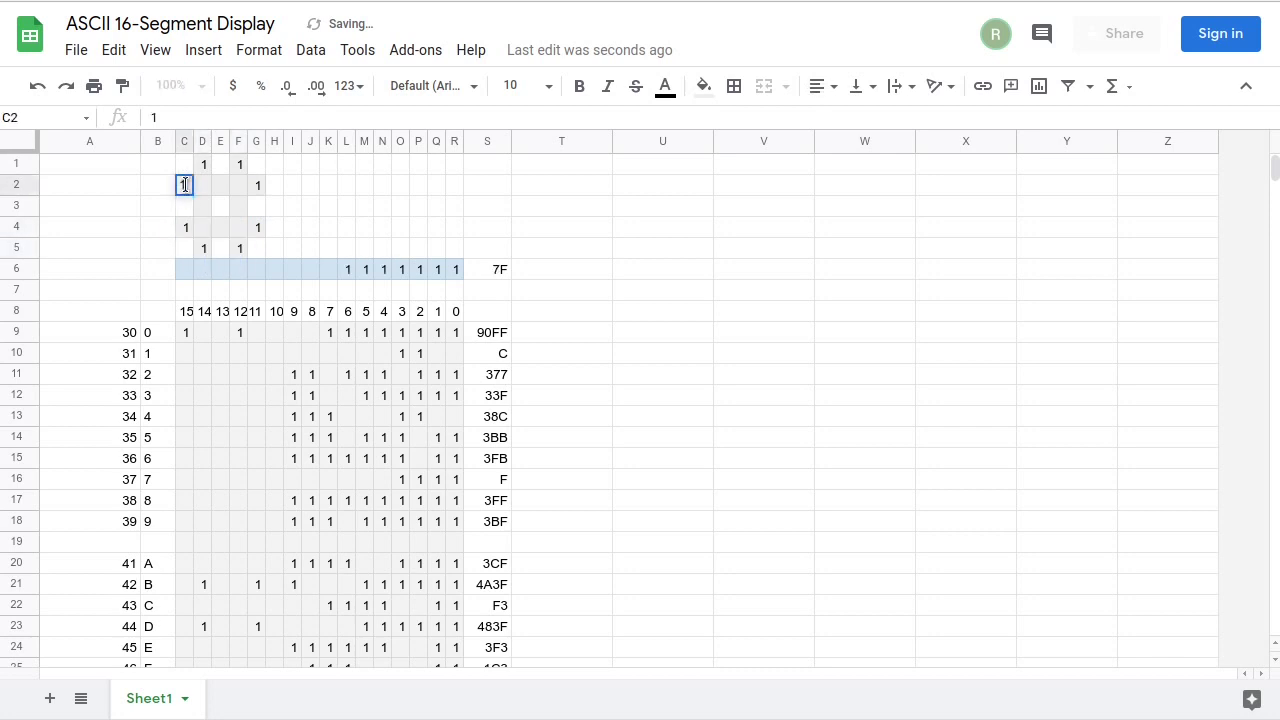
pyautogui.click(291, 205)
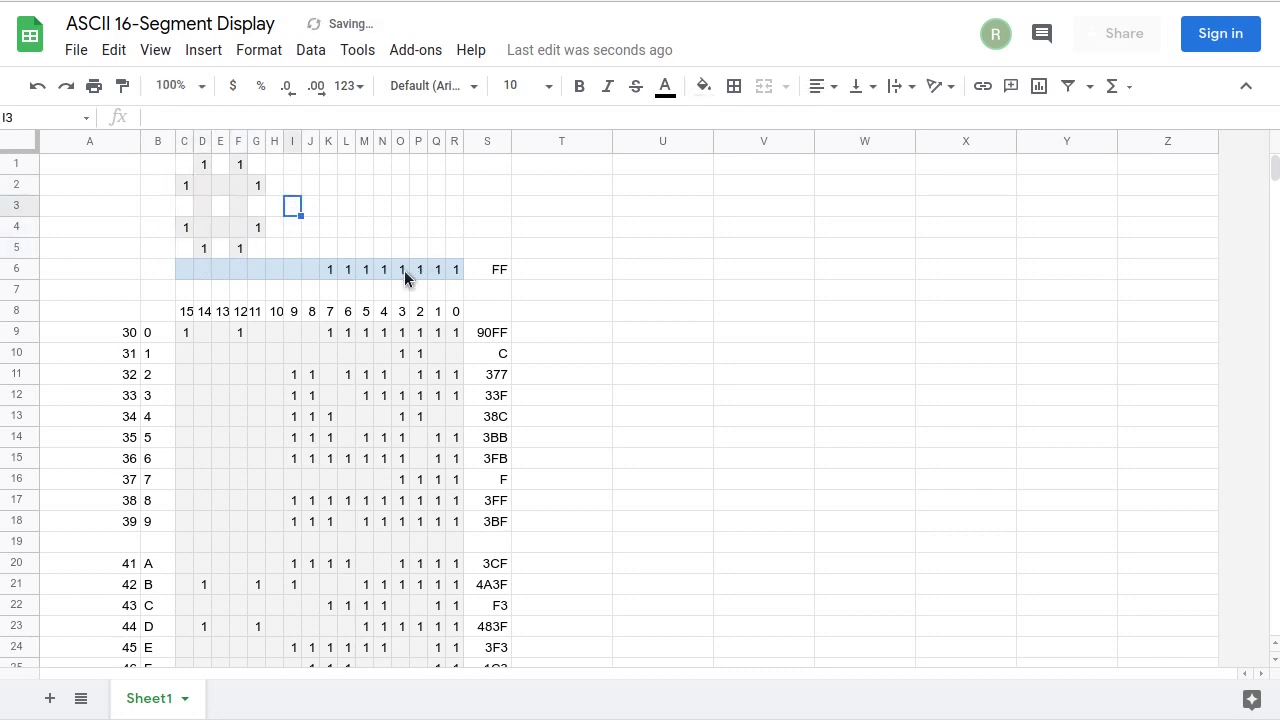
# Step: Examine the segment bits in row 6 and the DEC2HEX formula in S6
pyautogui.moveTo(184, 268); pyautogui.dragTo(441, 275)
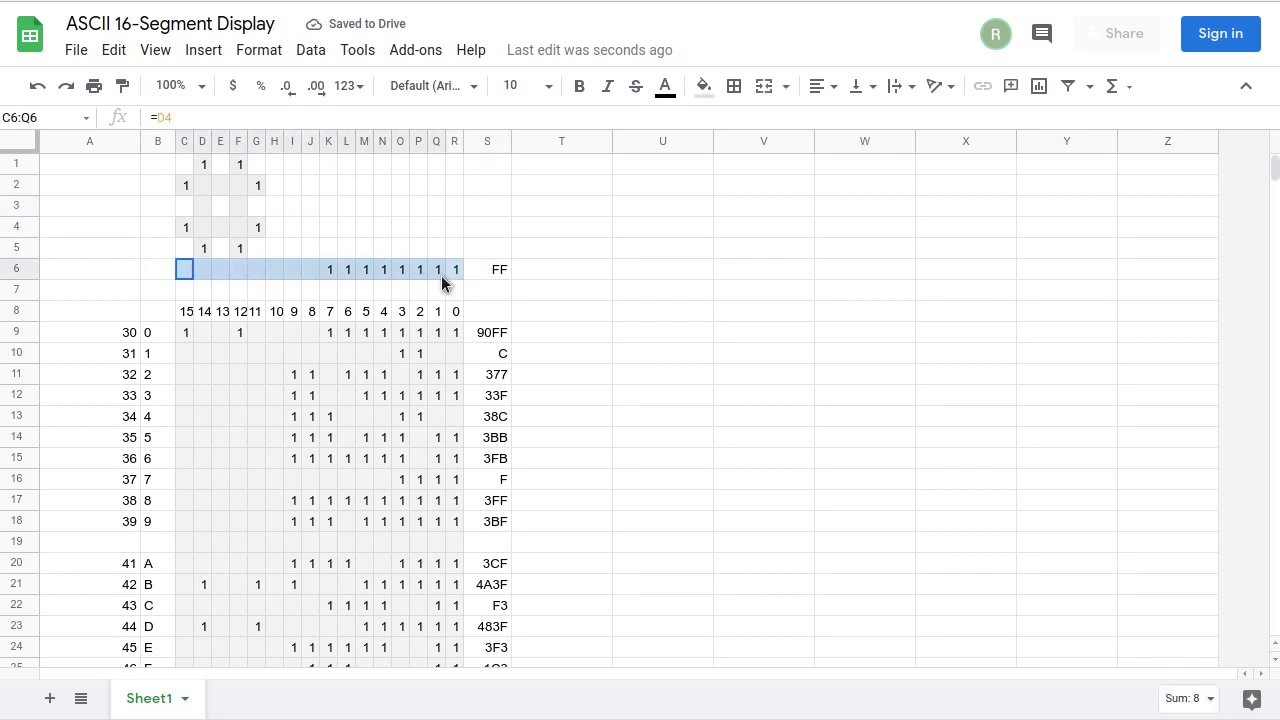
pyautogui.click(483, 271)
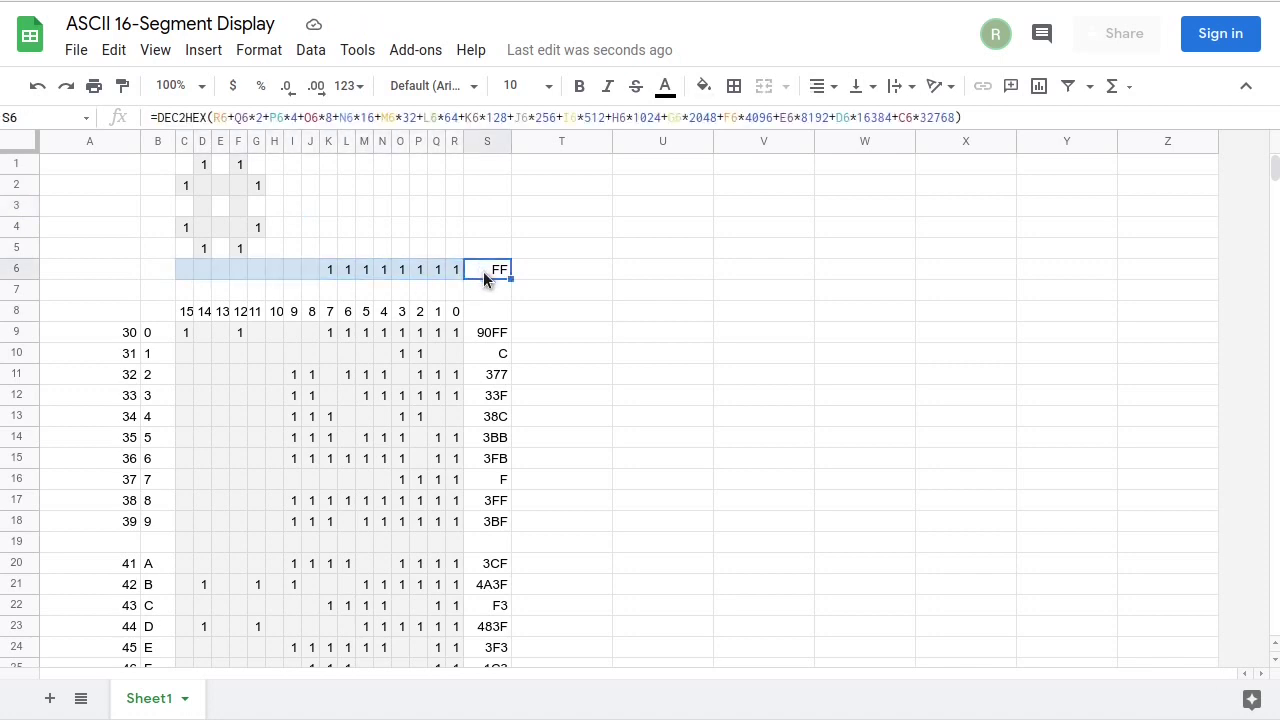
pyautogui.scroll(-1, 177, 202)
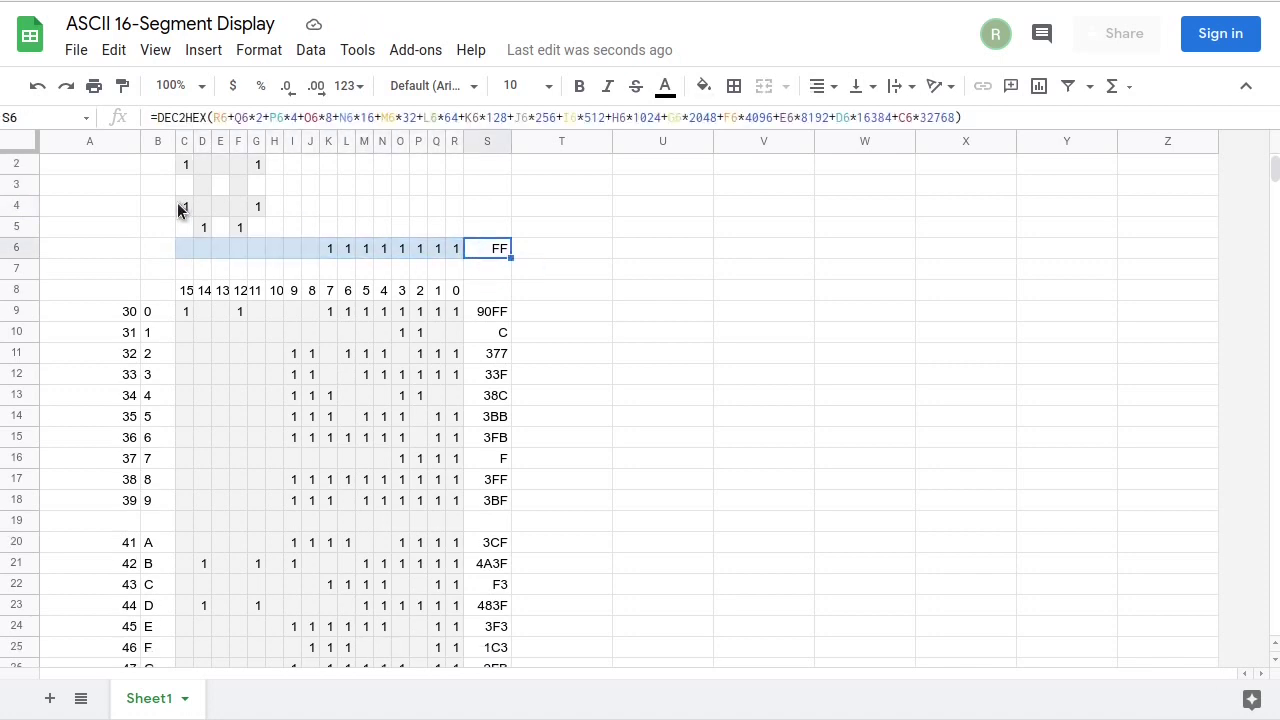
# Step: Copy the segment bits in C6:R6
pyautogui.click(180, 205)
pyautogui.click(450, 250)
pyautogui.moveTo(452, 251); pyautogui.dragTo(178, 250)
pyautogui.hotkey('ctrl', 'c')
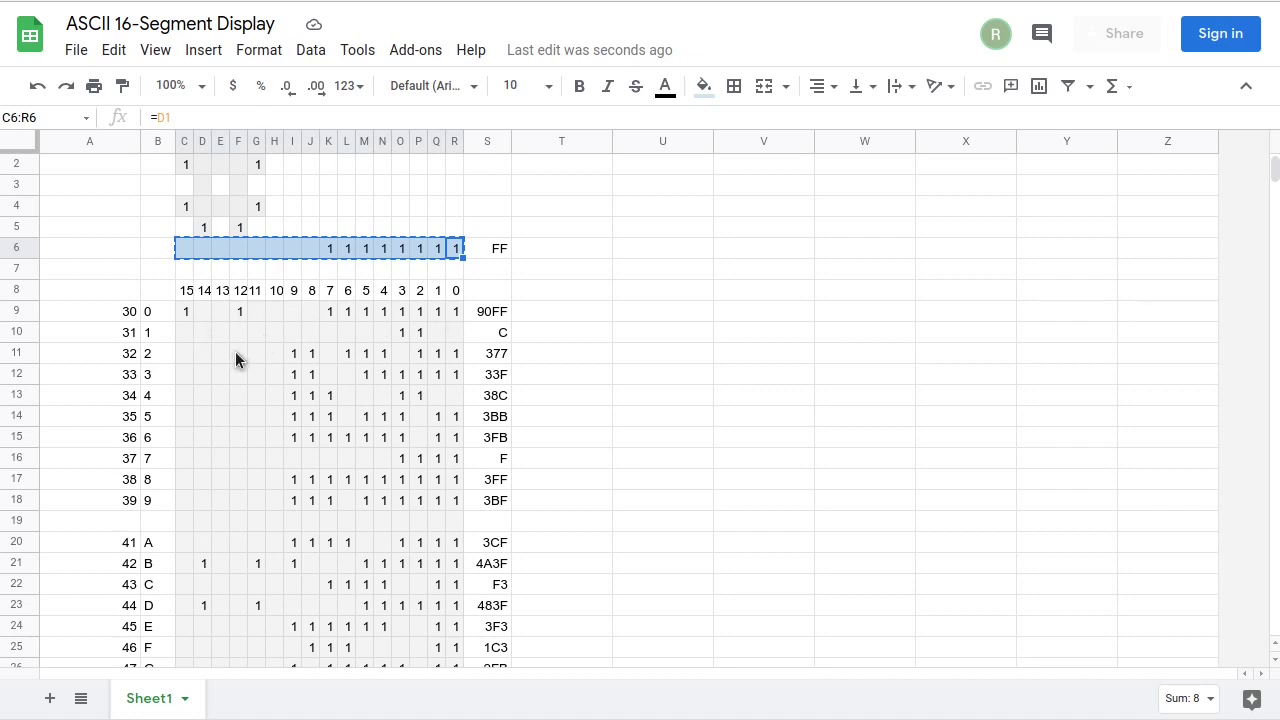
pyautogui.scroll(1, 300, 262)
pyautogui.scroll(-2, 294, 268)
pyautogui.scroll(2, 339, 268)
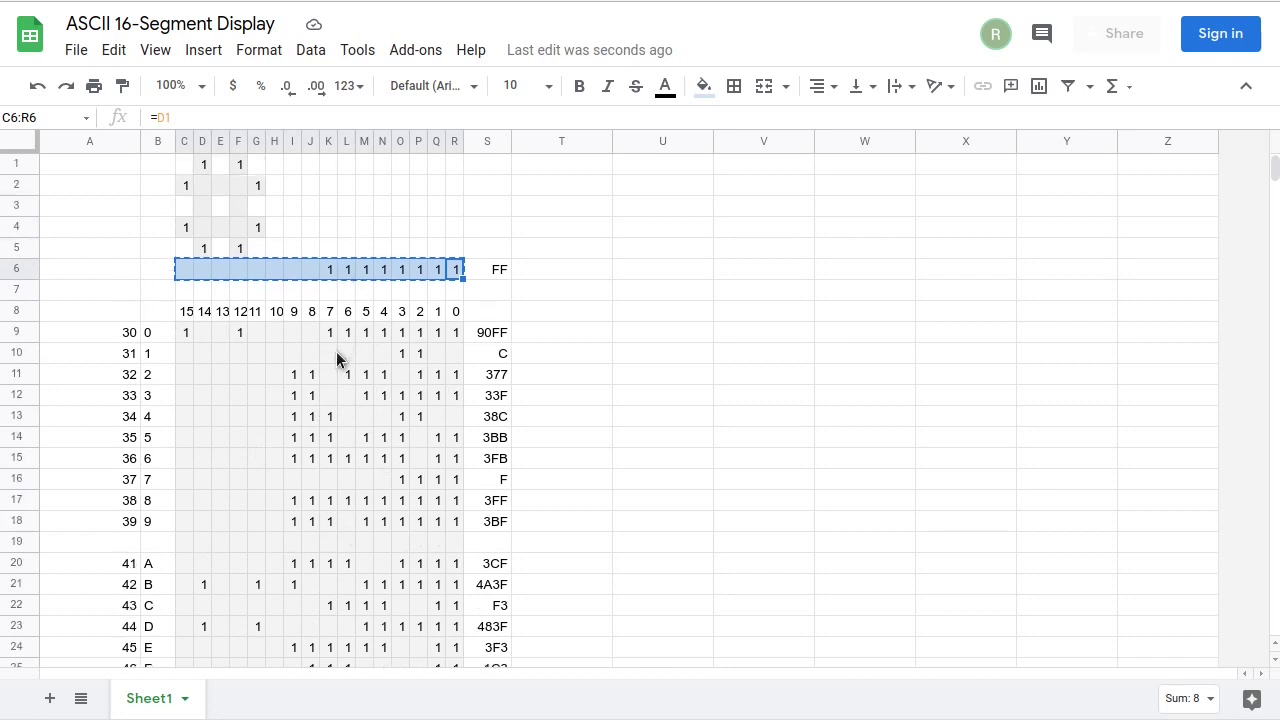
# Step: Paste the copied segment bits as values only into C34:R34, the row for the letter O
pyautogui.scroll(-5, 345, 358)
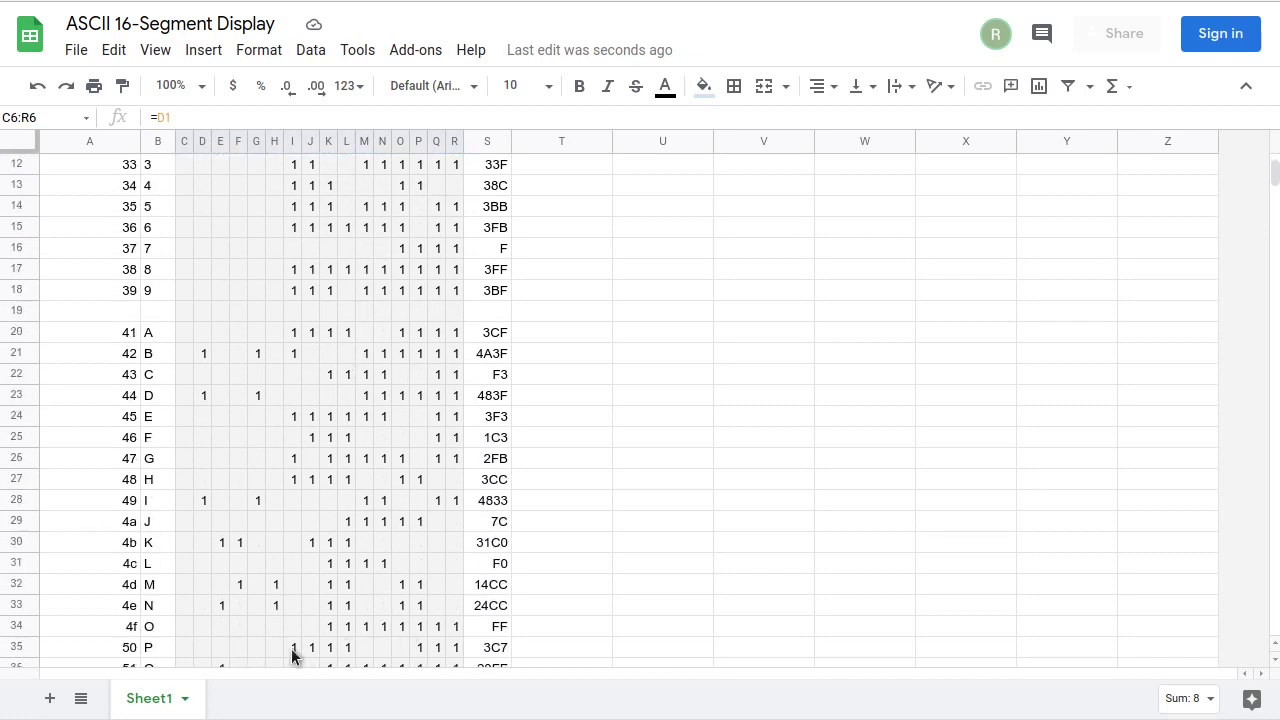
pyautogui.moveTo(184, 626); pyautogui.dragTo(434, 630)
pyautogui.hotkey('ctrl', 'v')
pyautogui.click(510, 637)
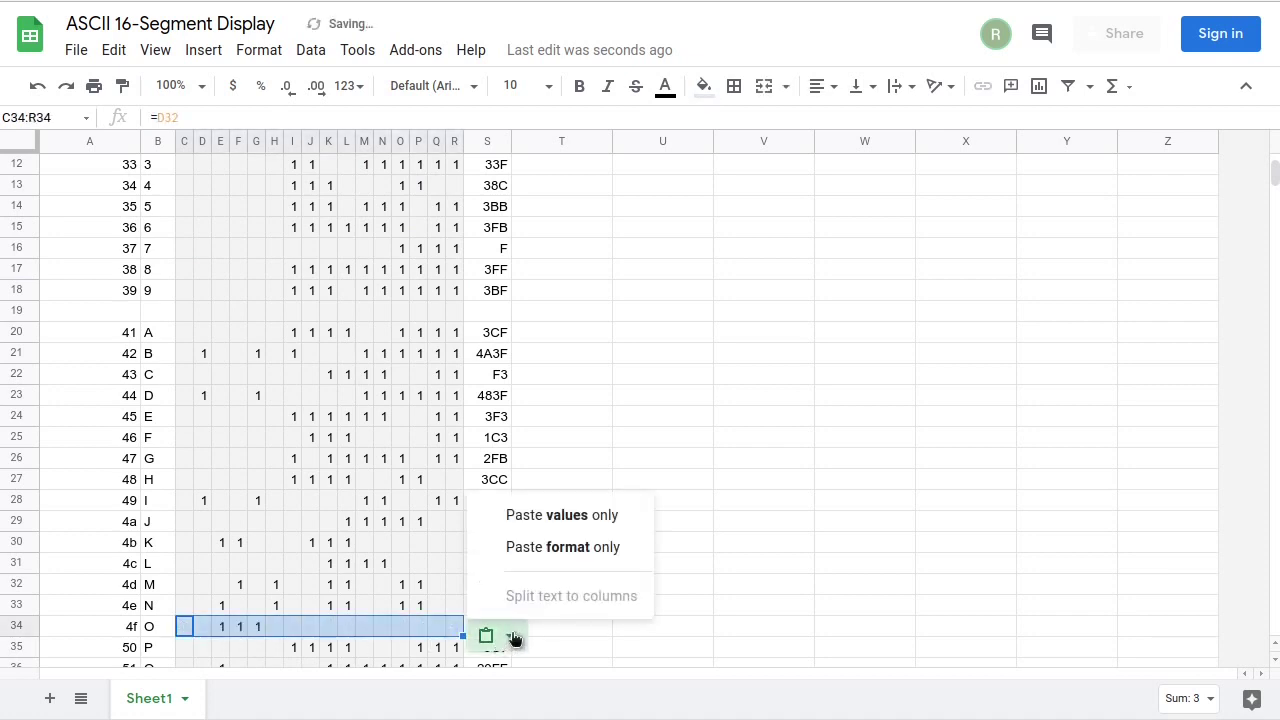
pyautogui.click(562, 515)
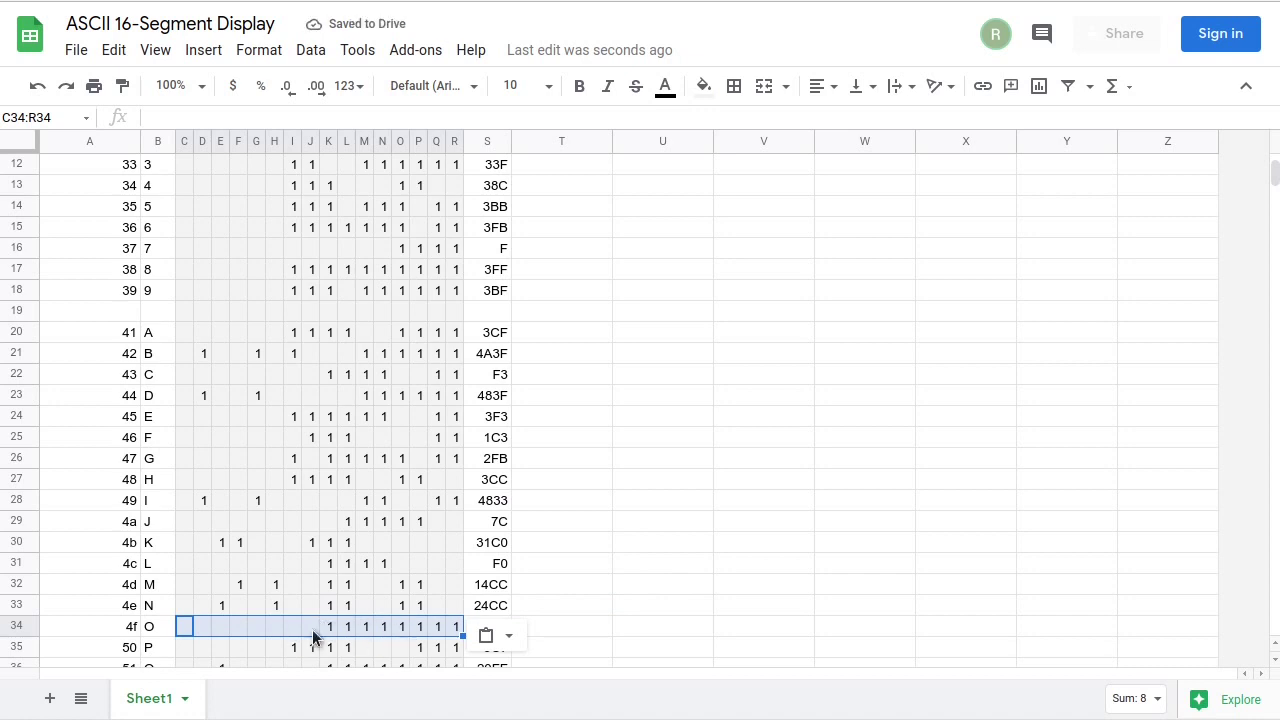
pyautogui.click(630, 628)
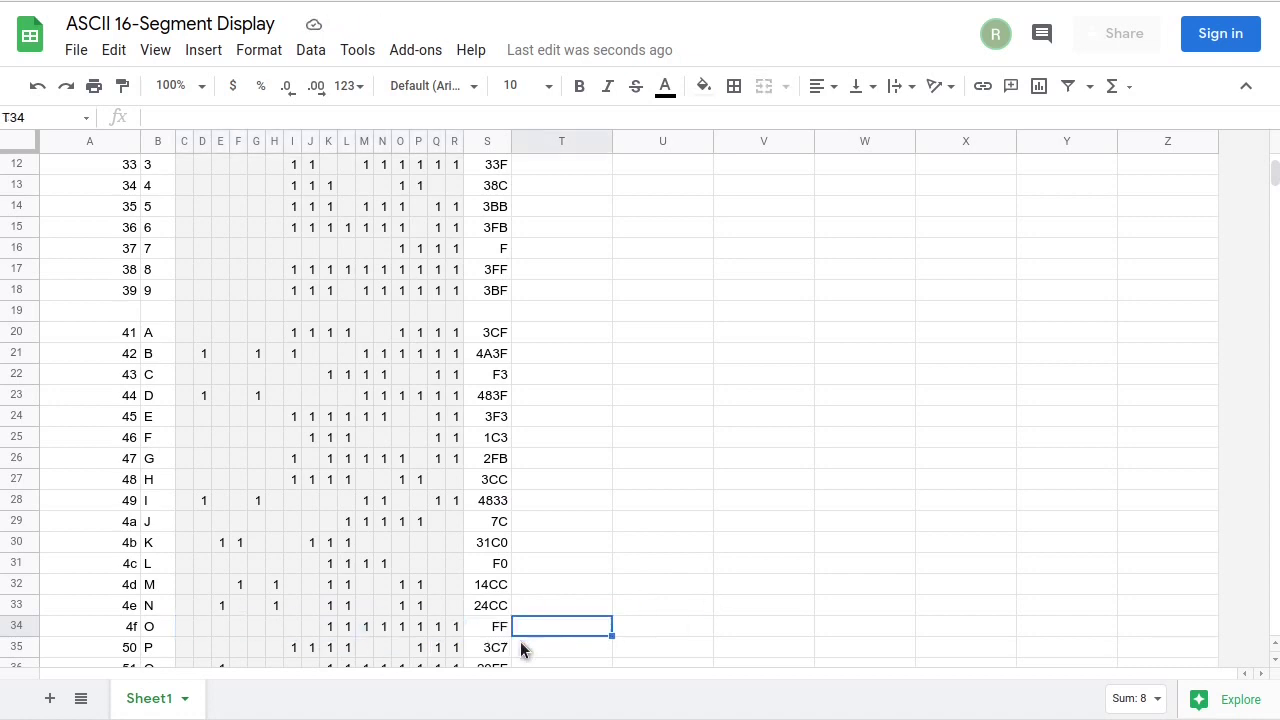
# Step: Examine the DEC2HEX formula in S34 and compare the segment bits and hex codes of the character rows
pyautogui.click(504, 625)
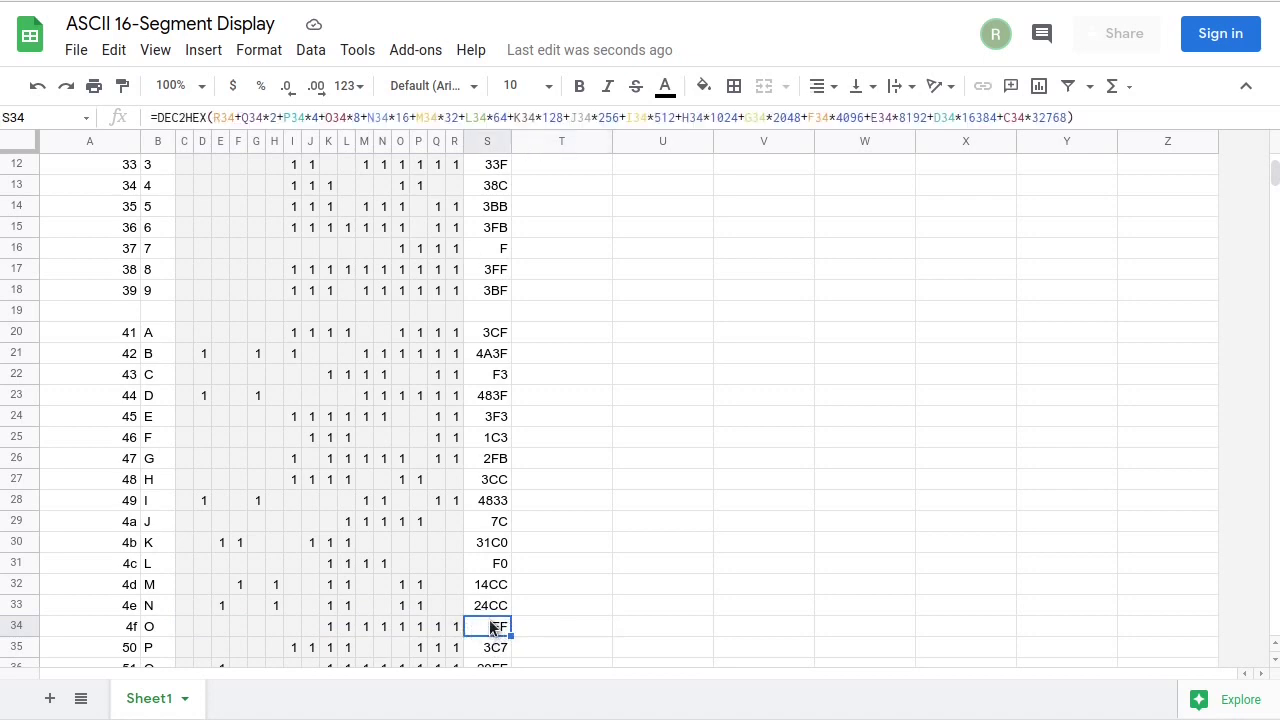
pyautogui.scroll(3, 466, 500)
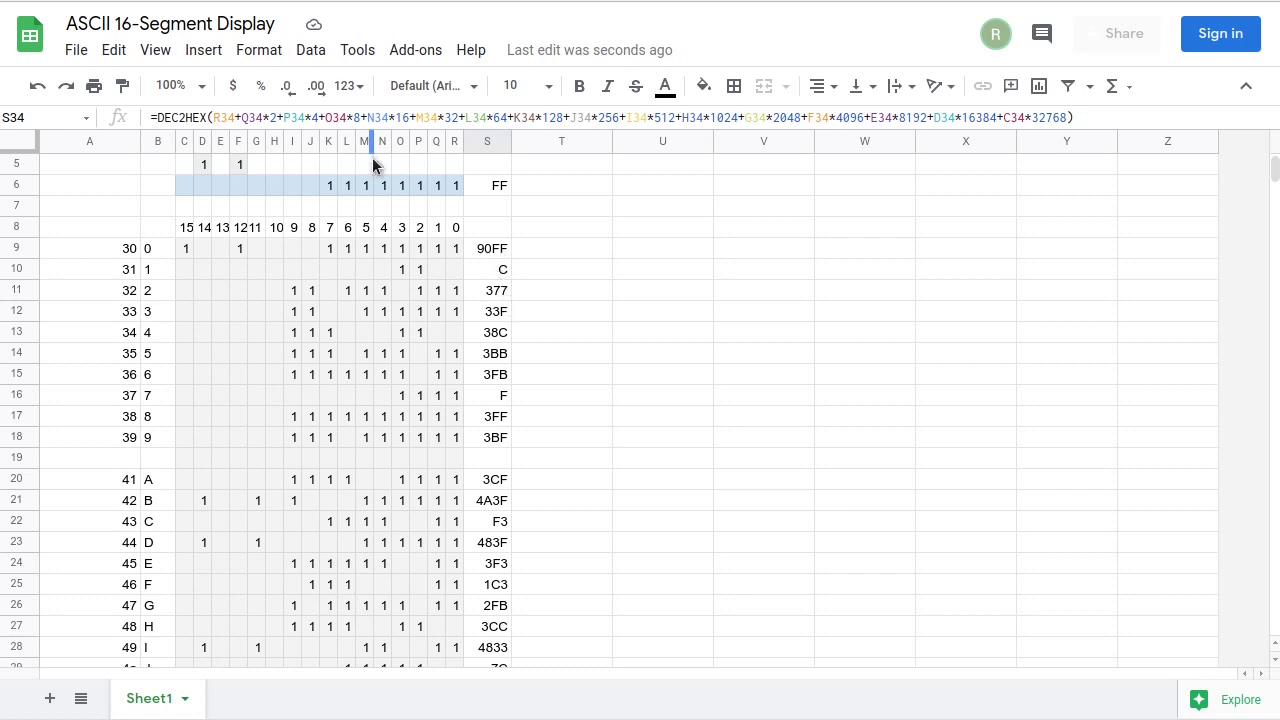
pyautogui.scroll(-2, 490, 313)
pyautogui.scroll(-7, 490, 313)
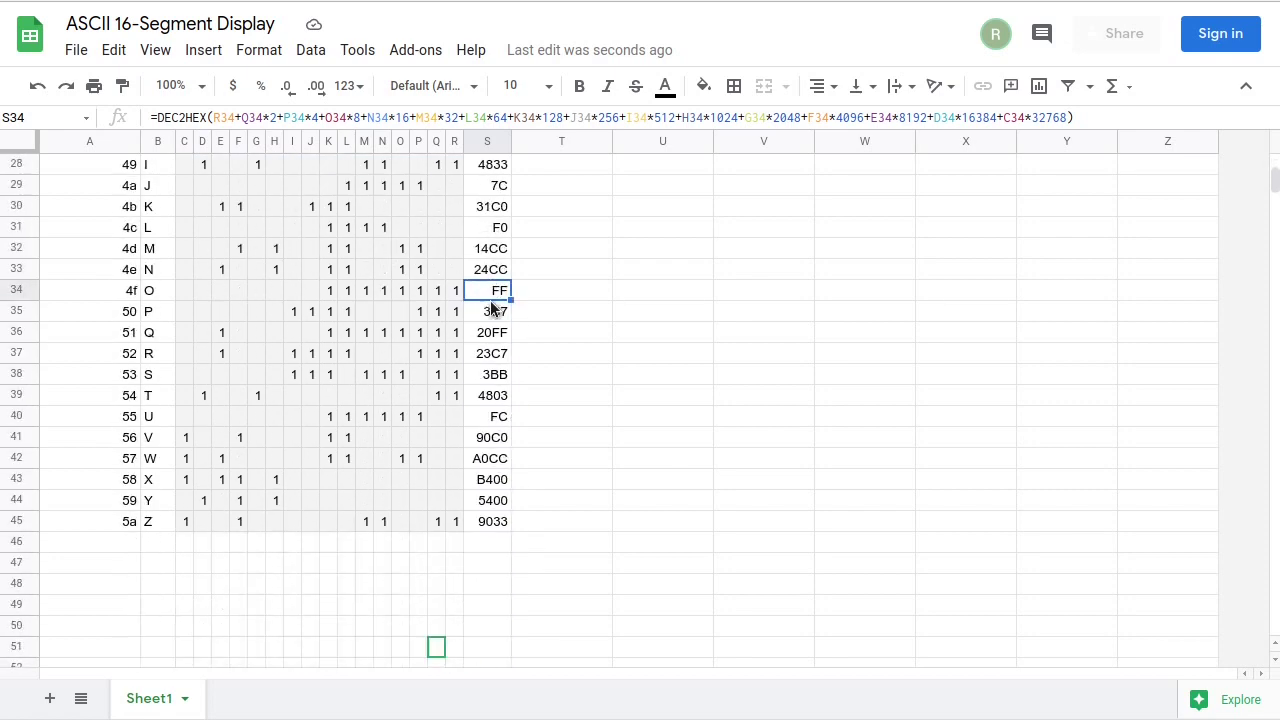
pyautogui.scroll(4, 500, 490)
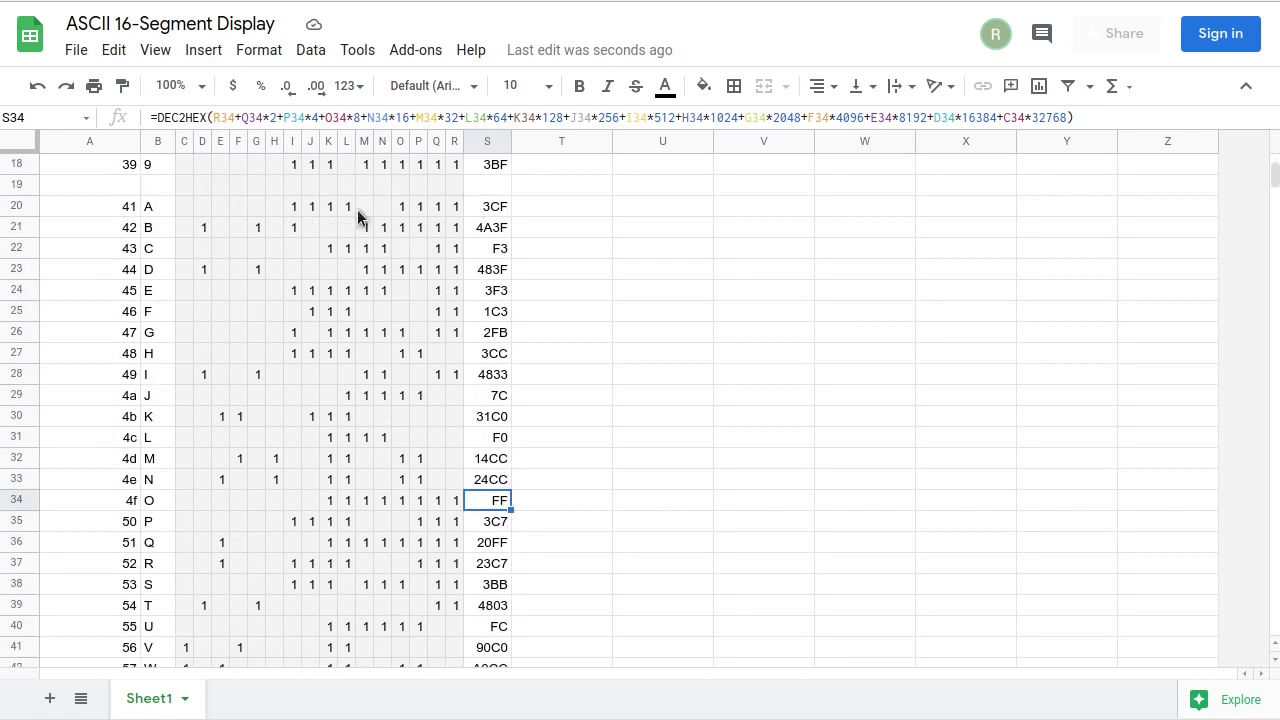
pyautogui.scroll(7, 456, 412)
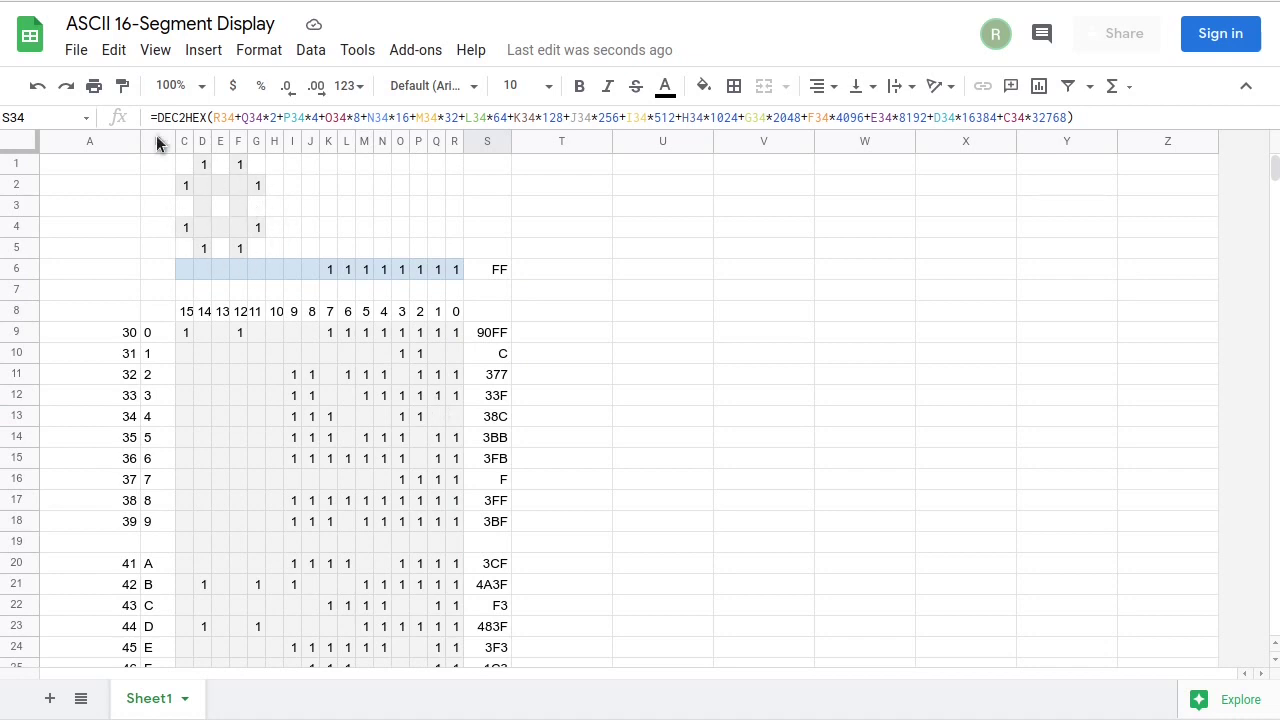
# Step: Clear the segment layout cells C1:G5 and review the hex codes of the characters in column S
pyautogui.moveTo(180, 170); pyautogui.dragTo(265, 250)
pyautogui.press('Delete')
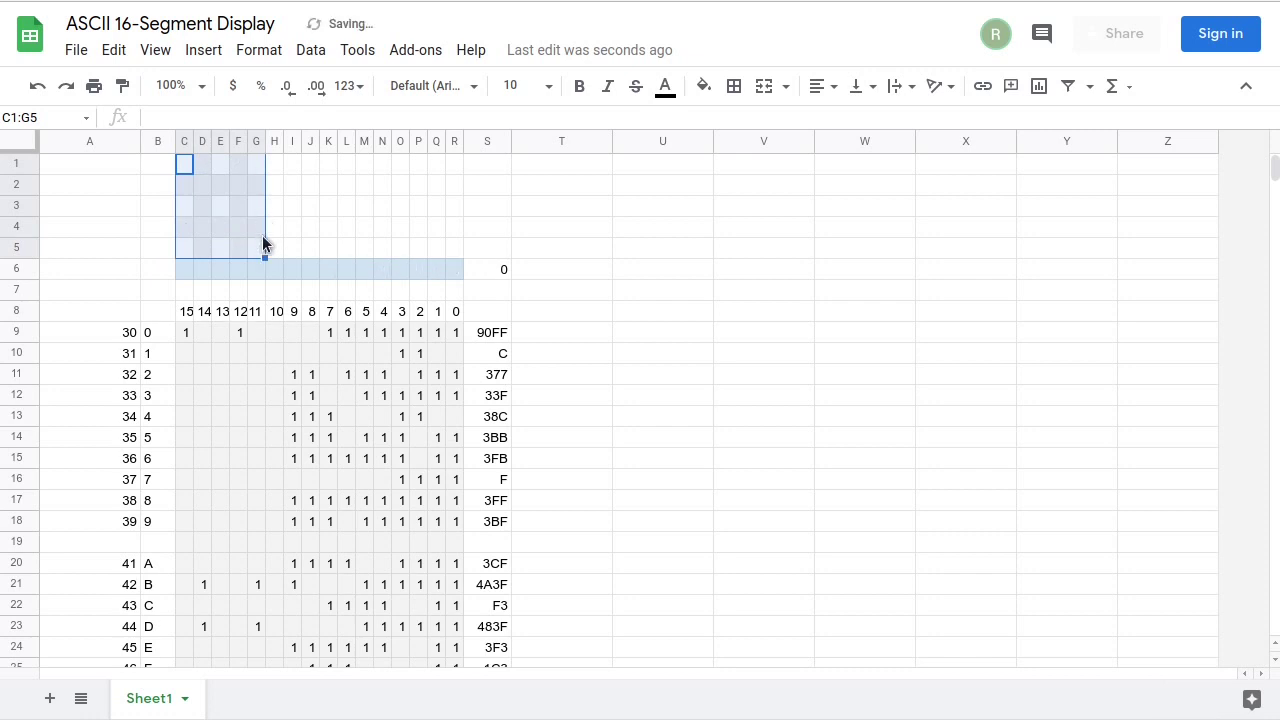
pyautogui.scroll(-5, 449, 400)
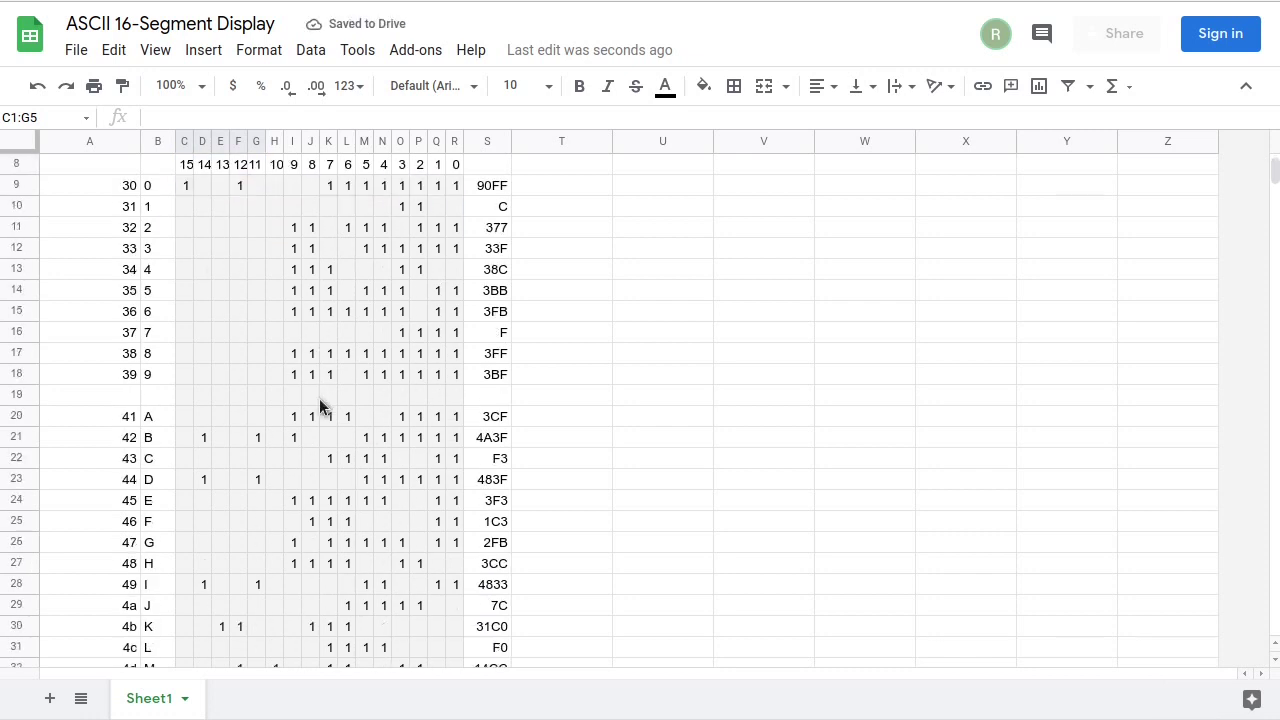
pyautogui.scroll(-7, 280, 420)
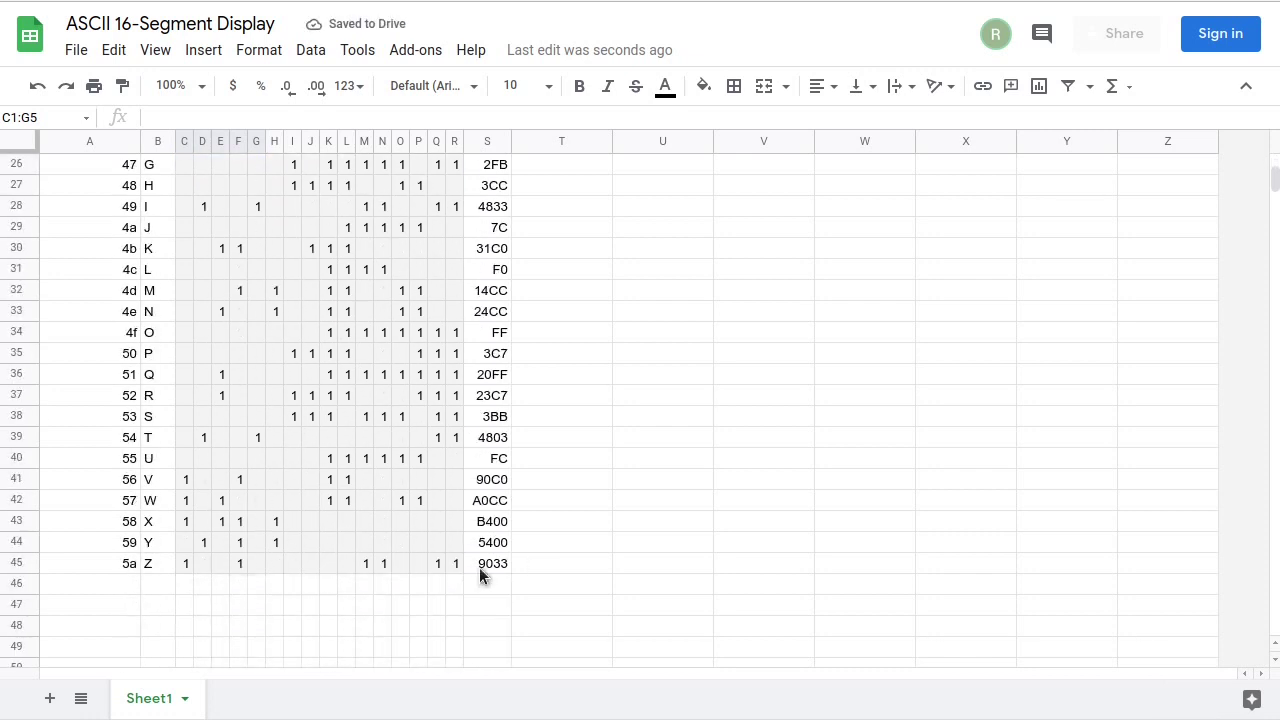
pyautogui.scroll(12, 484, 480)
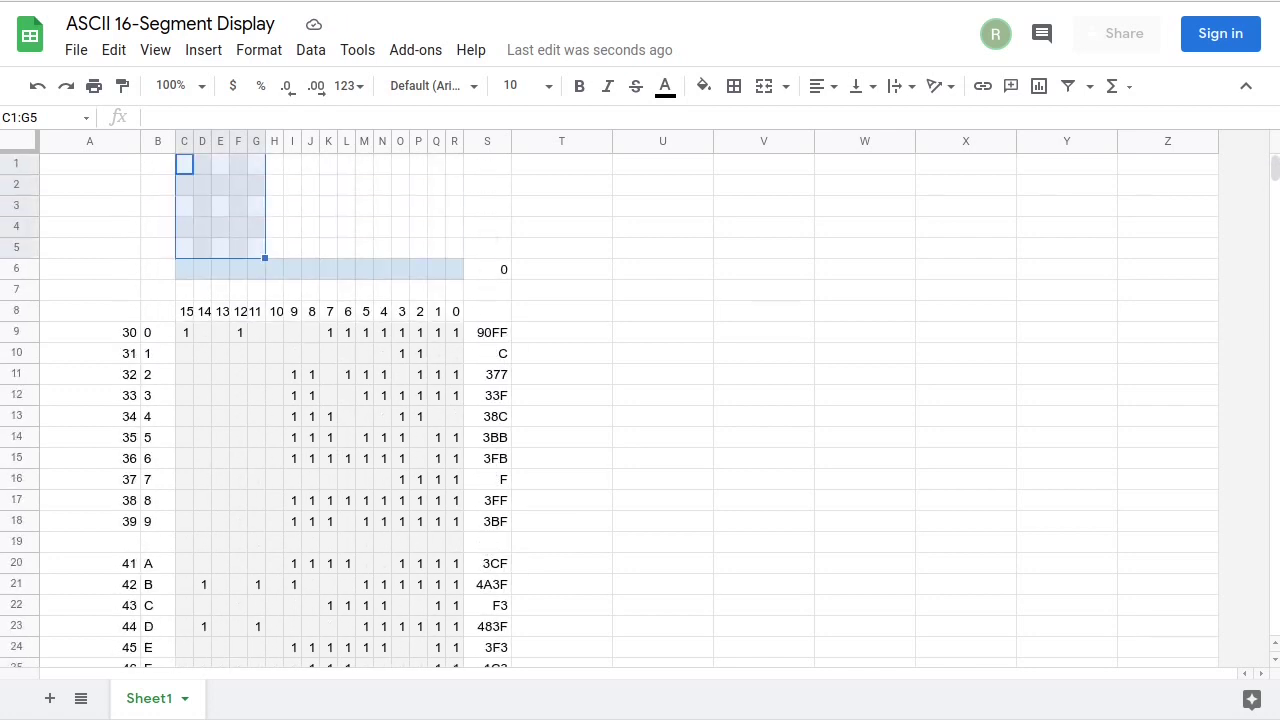
# Step: Switch to Digital, stop the simulation and review the data table of the ASCII ROM
pyautogui.hotkey('alt', 'Tab')
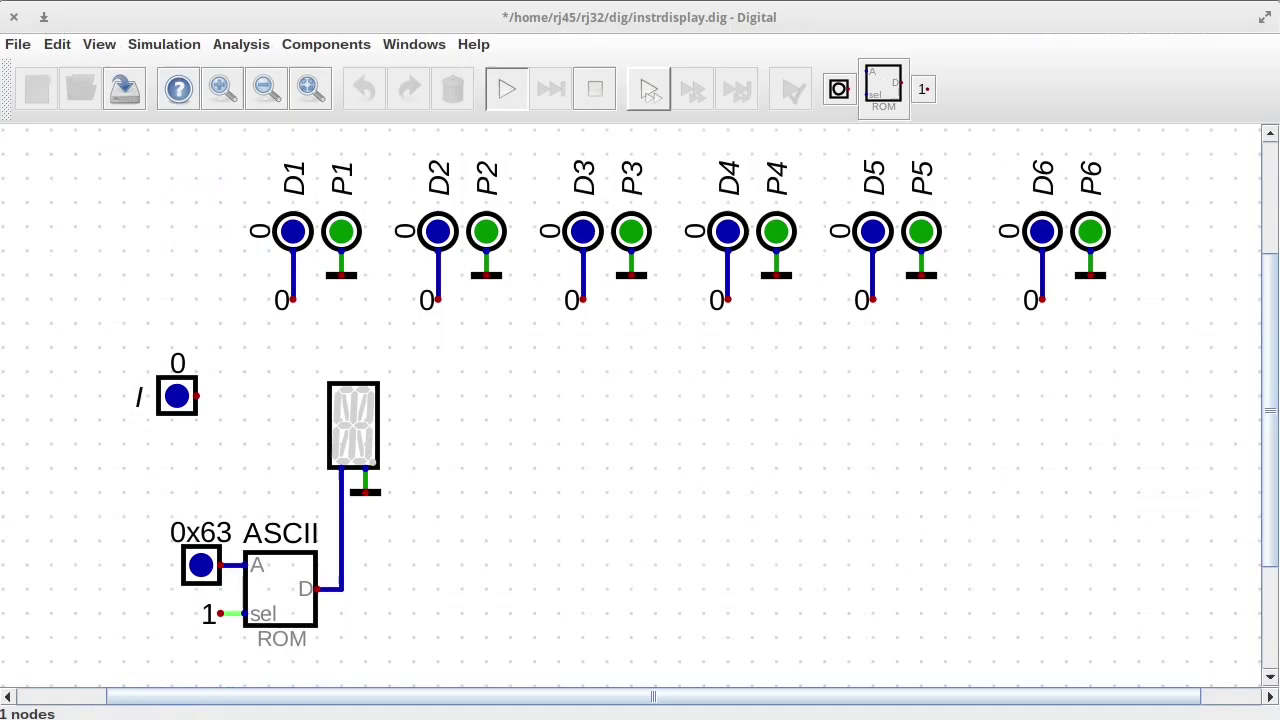
pyautogui.click(597, 96)
pyautogui.rightClick(280, 590)
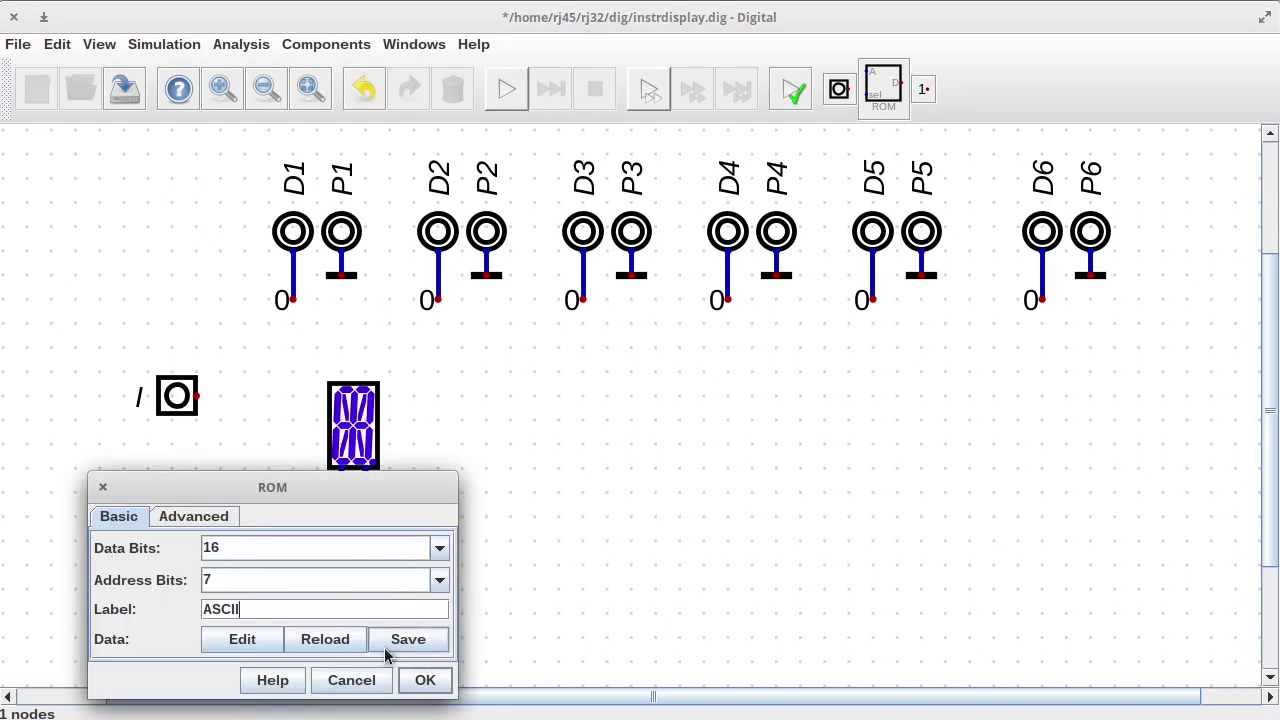
pyautogui.click(242, 639)
pyautogui.moveTo(317, 403); pyautogui.dragTo(536, 176)
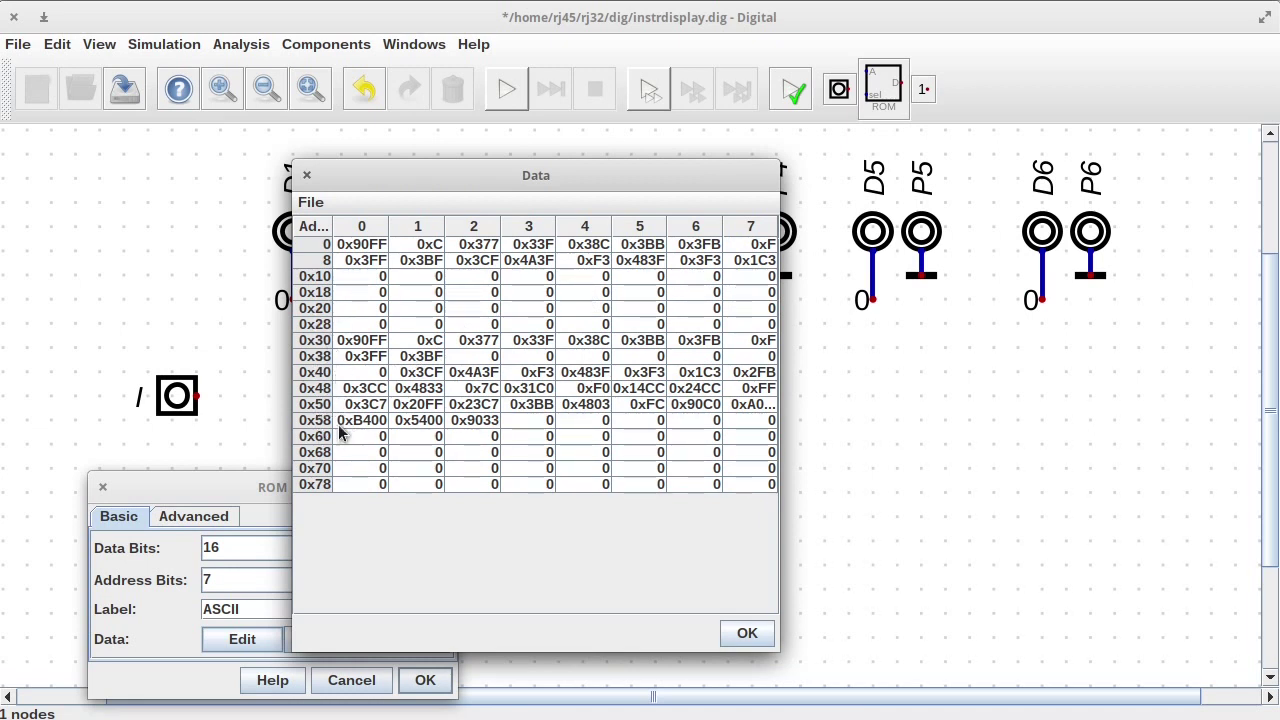
pyautogui.click(747, 633)
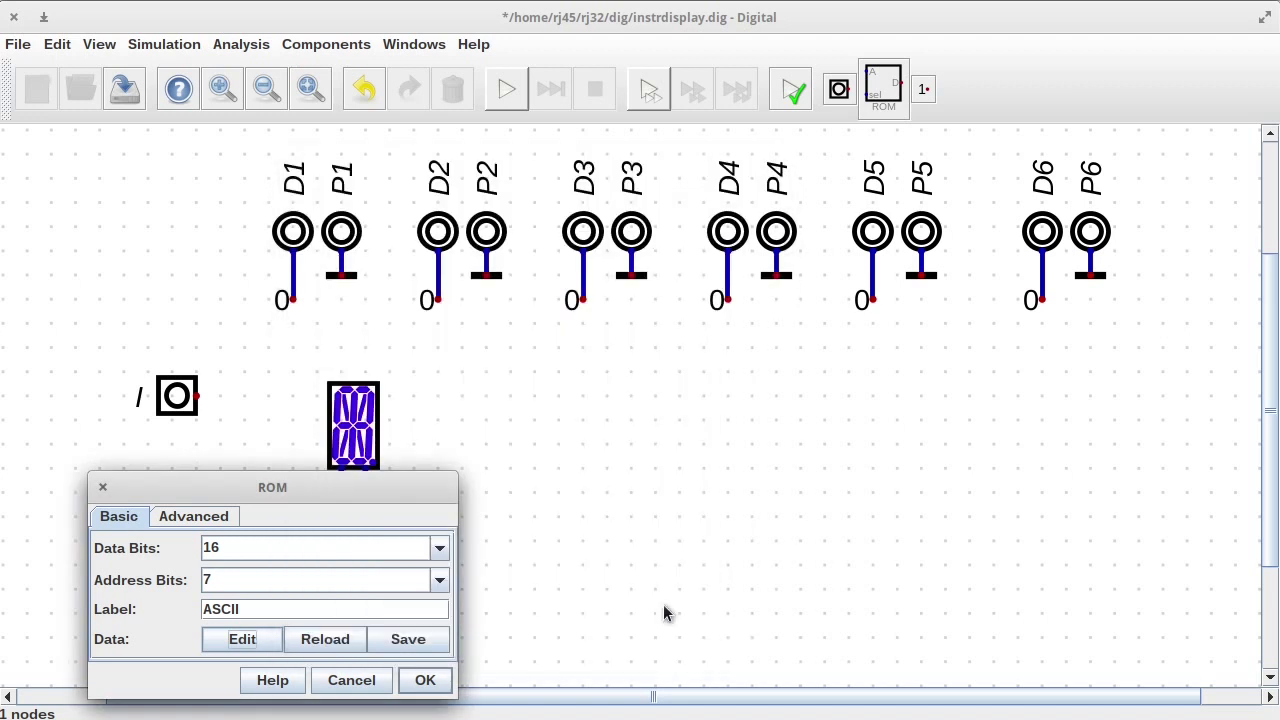
pyautogui.click(424, 680)
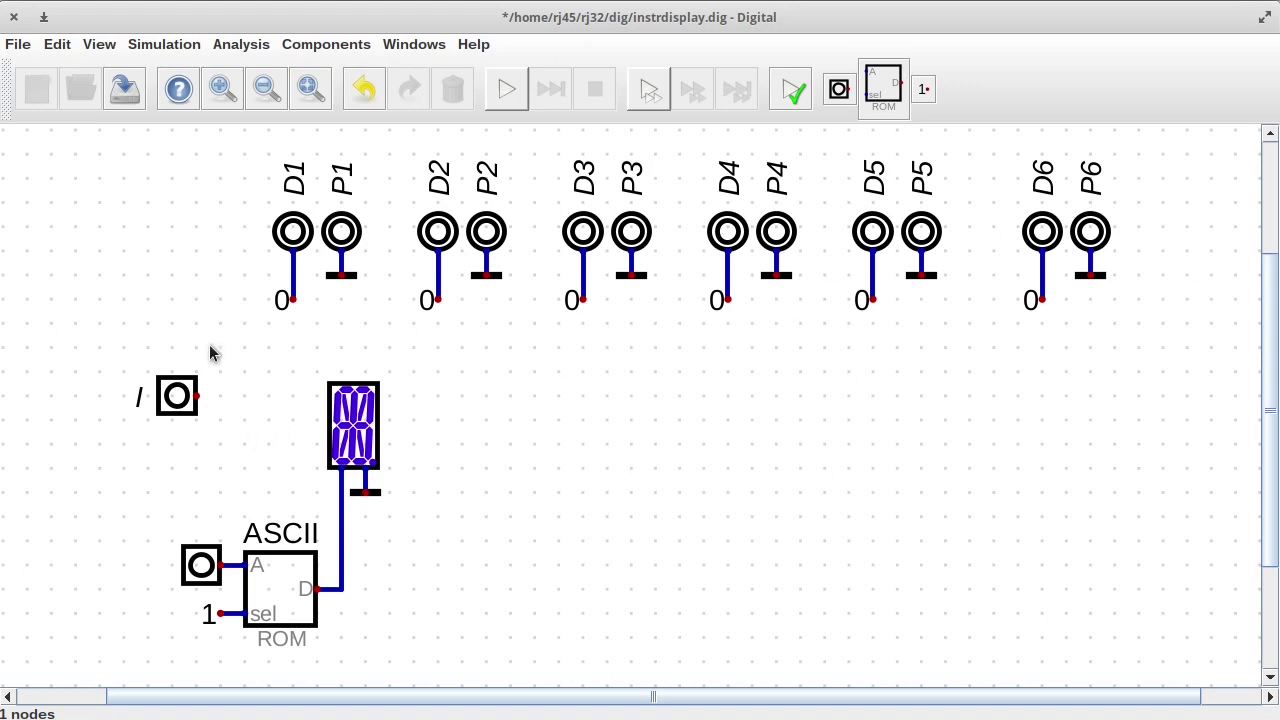
# Step: Review the ASCII ROM's basic settings without changing them
pyautogui.click(286, 593)
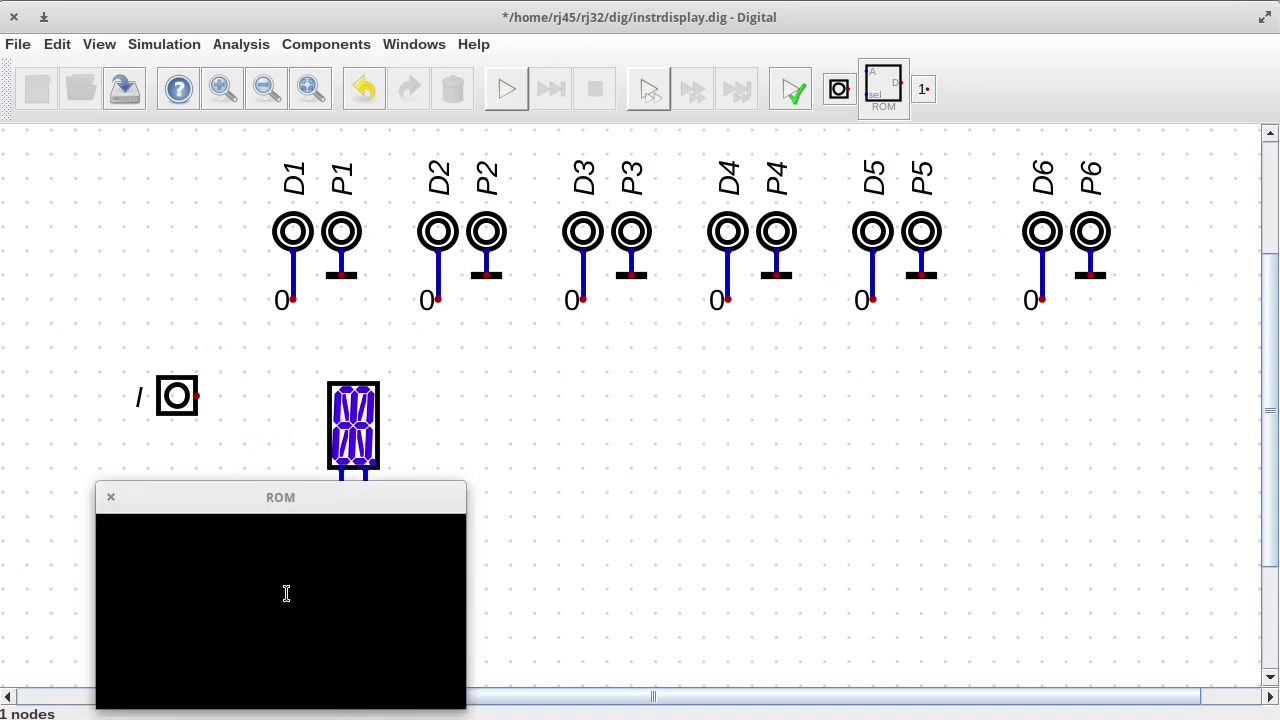
pyautogui.moveTo(378, 485); pyautogui.dragTo(503, 393)
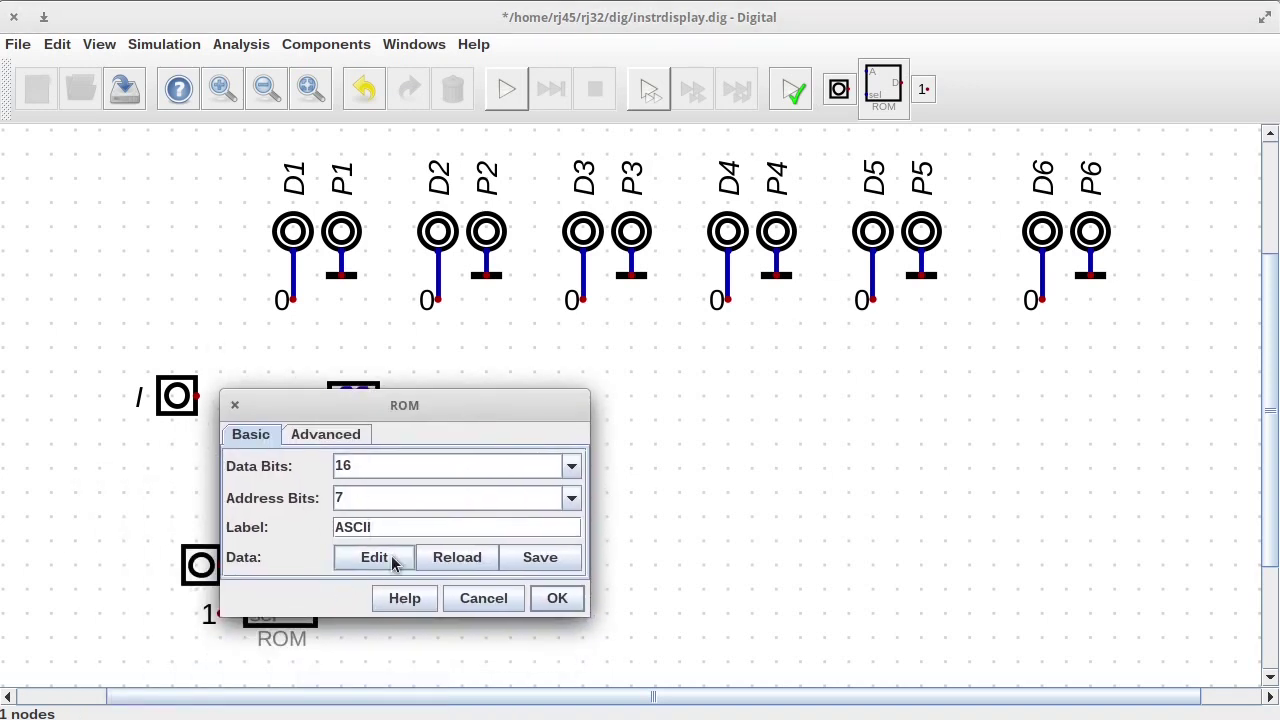
pyautogui.click(556, 600)
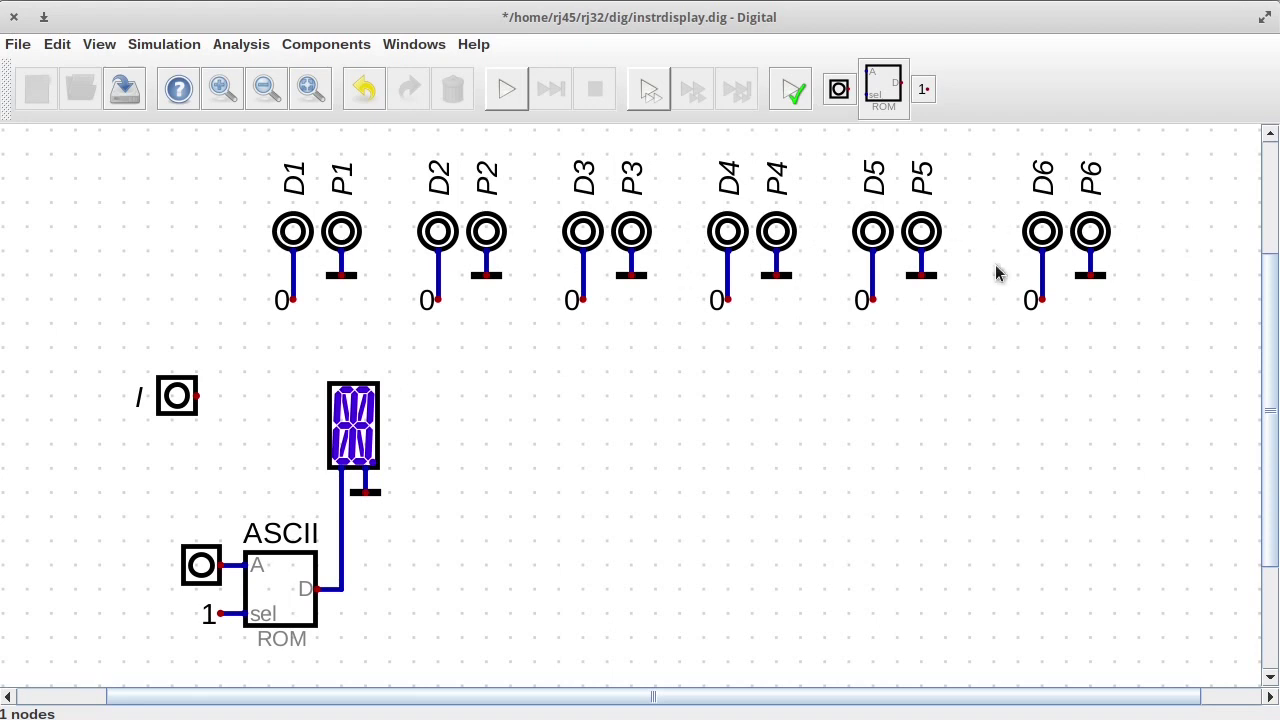
# Step: Delete the 16-segment display with its ground and wire, and the test input on the ROM's address pin
pyautogui.moveTo(295, 341); pyautogui.dragTo(430, 518)
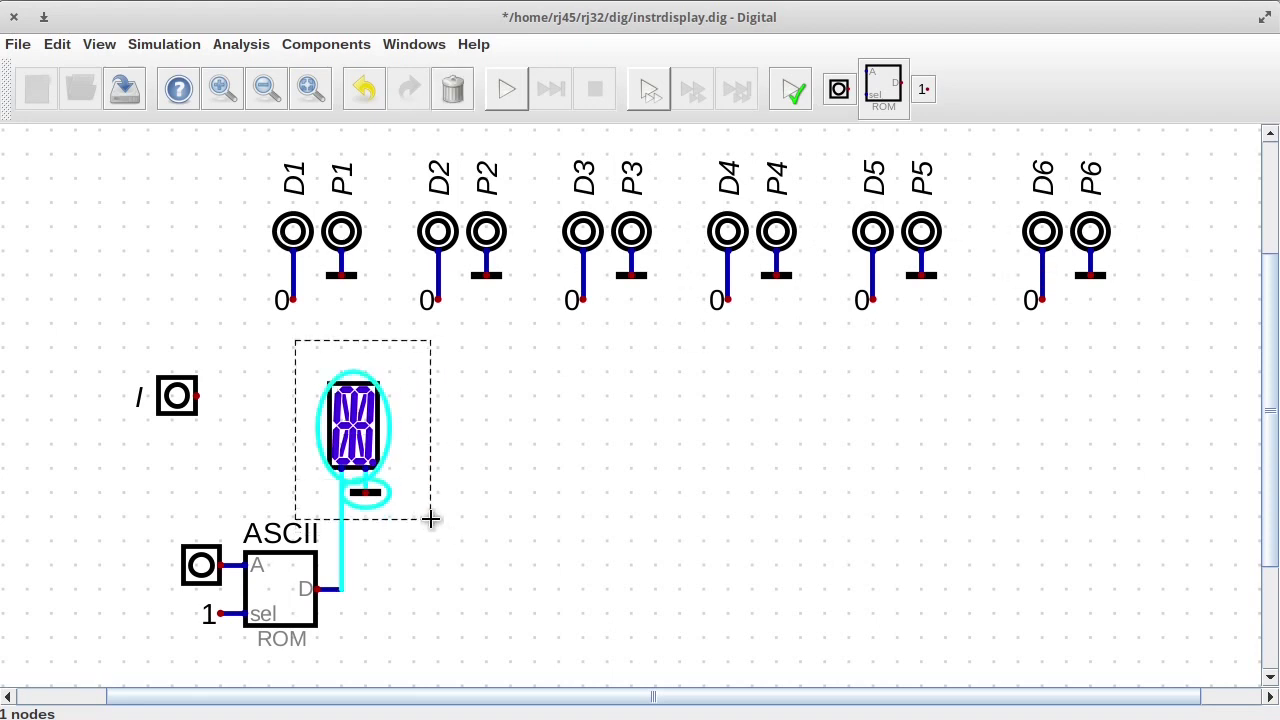
pyautogui.press('Delete')
pyautogui.press('Delete')
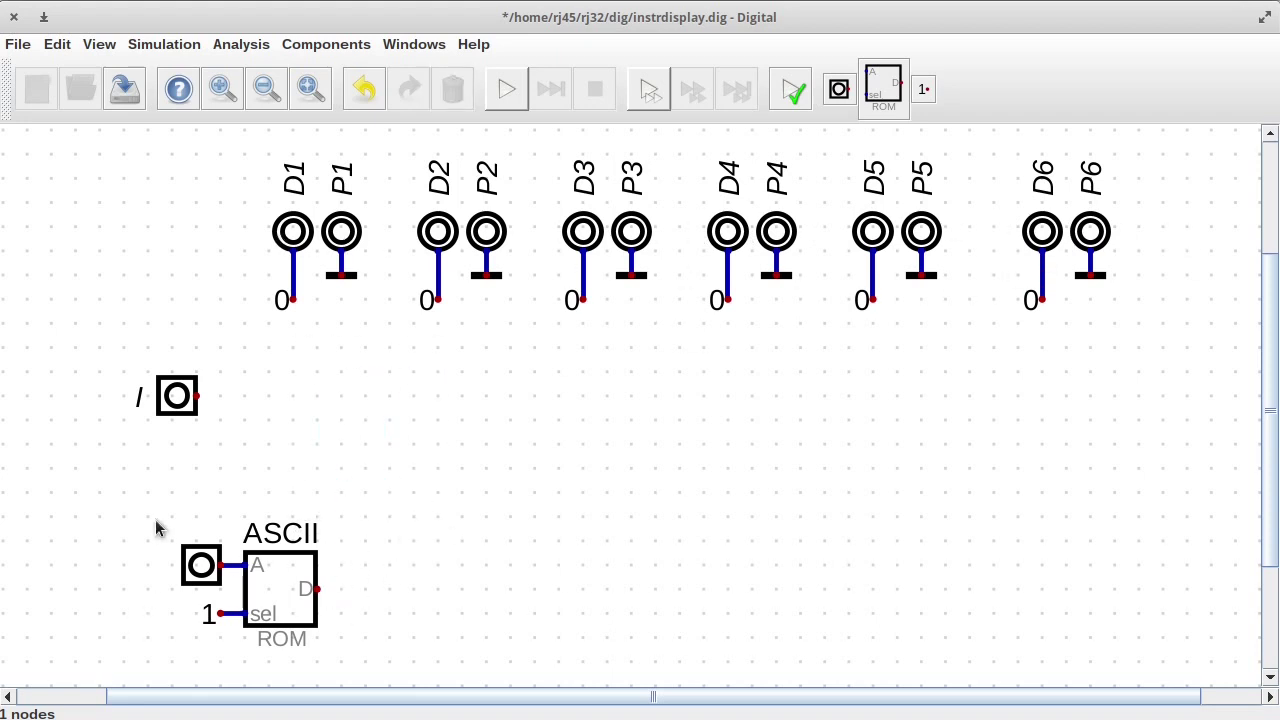
pyautogui.moveTo(157, 520); pyautogui.dragTo(238, 592)
pyautogui.press('Delete')
# Step: Move the input I down to make room and place the ASCII ROM with its constant just below D1
pyautogui.moveTo(157, 486); pyautogui.dragTo(398, 668)
pyautogui.moveTo(295, 582); pyautogui.dragTo(246, 464)
pyautogui.moveTo(109, 350); pyautogui.dragTo(214, 645)
pyautogui.click(160, 534)
pyautogui.moveTo(104, 350); pyautogui.dragTo(320, 560)
pyautogui.moveTo(246, 460); pyautogui.dragTo(246, 340)
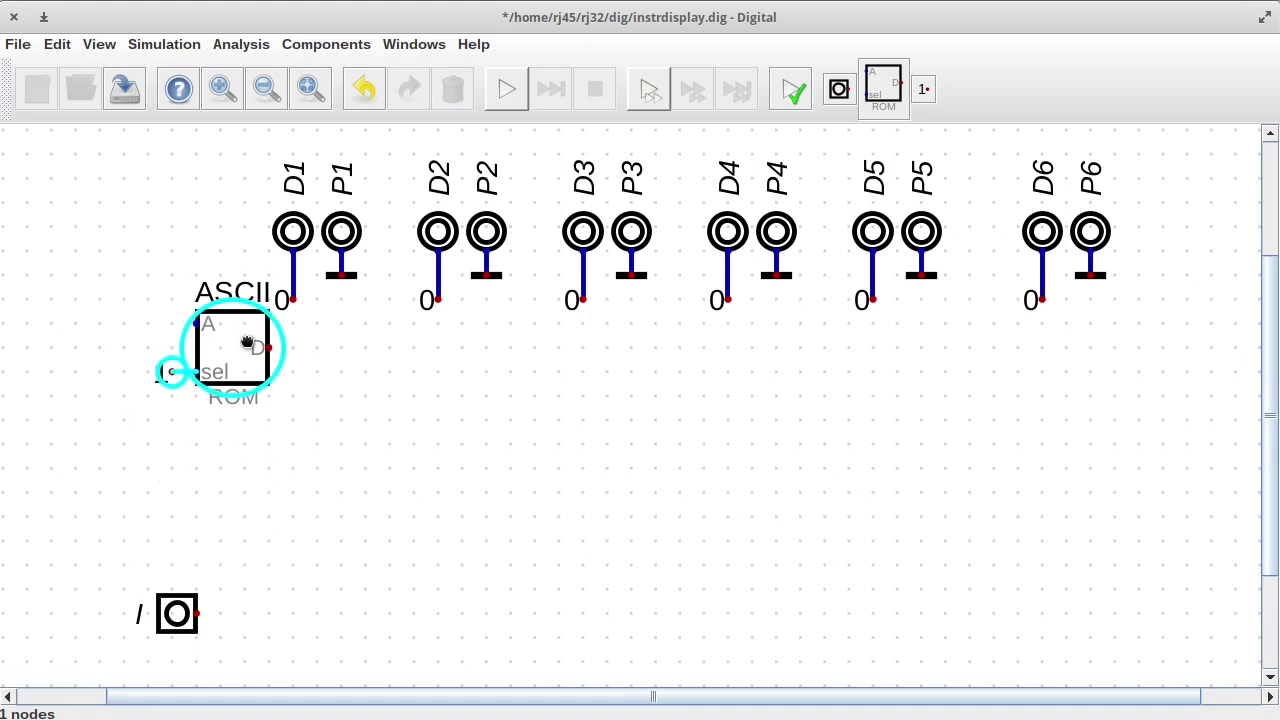
# Step: Delete the 0 constants and wires under D1 to D6, and wire the ROM's D pin to output D1
pyautogui.moveTo(325, 354); pyautogui.dragTo(1082, 399)
pyautogui.click(354, 397)
pyautogui.press('Delete')
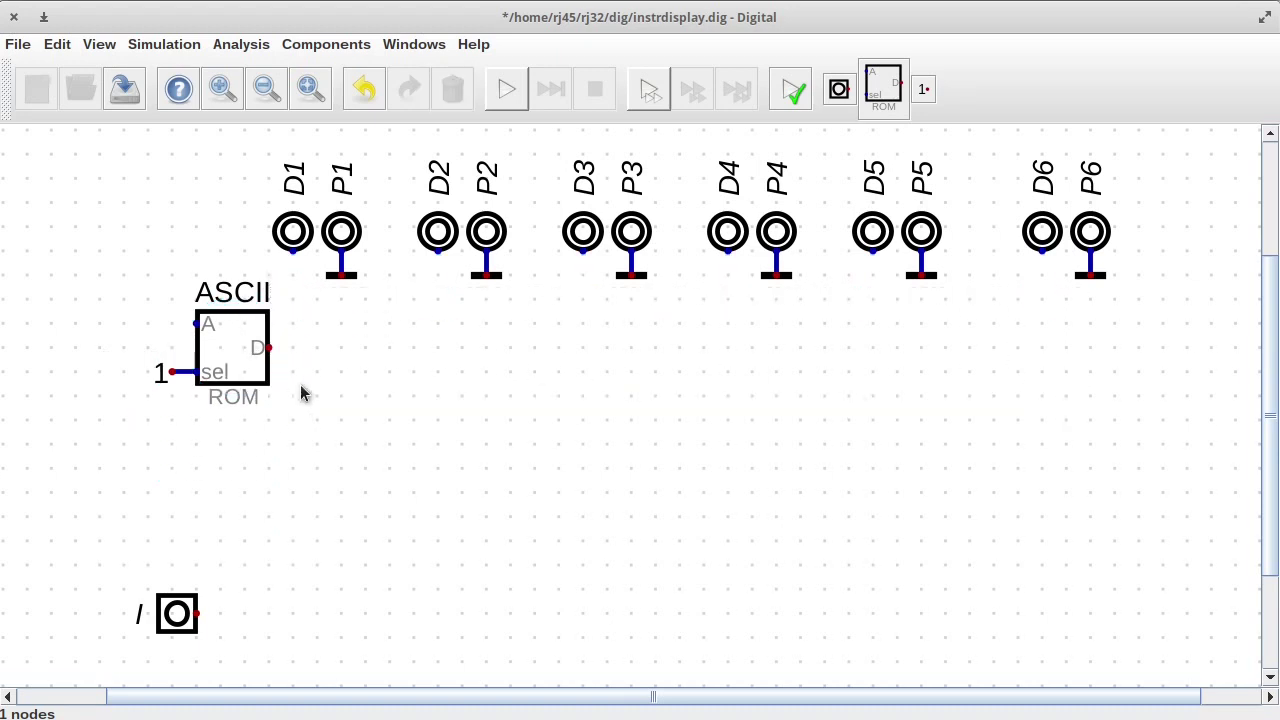
pyautogui.click(270, 347)
pyautogui.click(288, 256)
pyautogui.moveTo(114, 241); pyautogui.dragTo(314, 414)
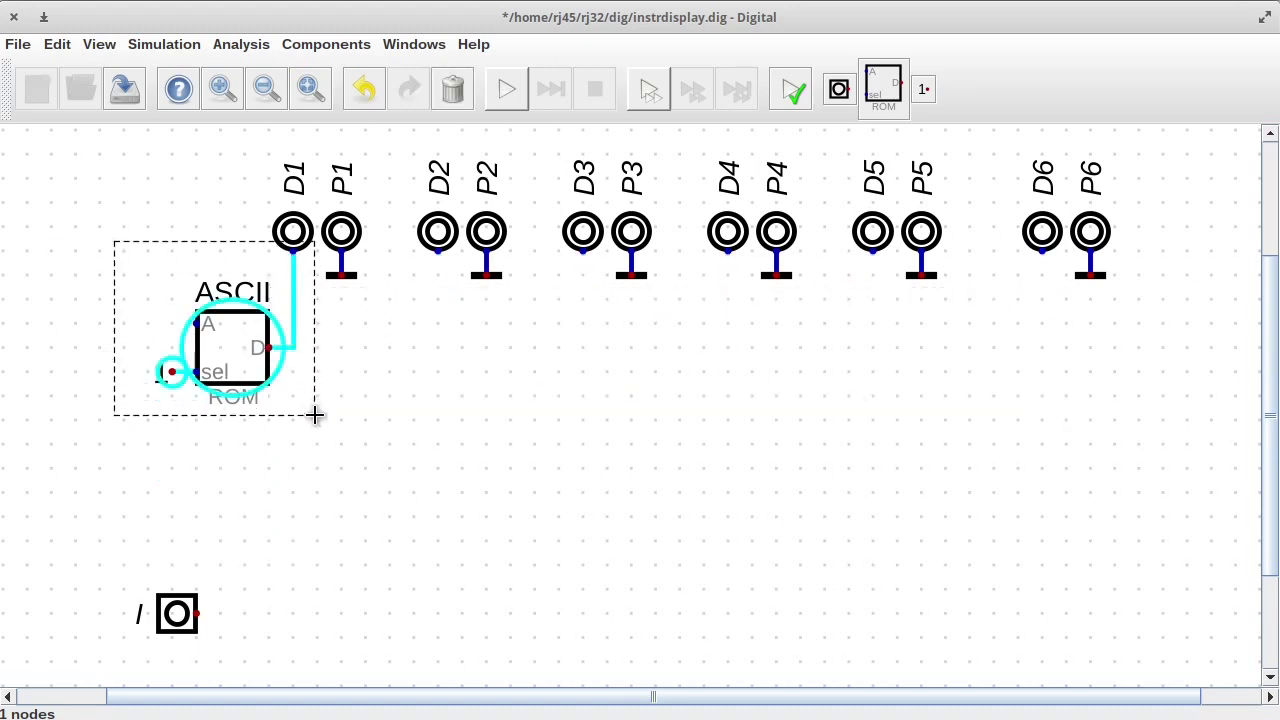
pyautogui.hotkey('ctrl', 'd')
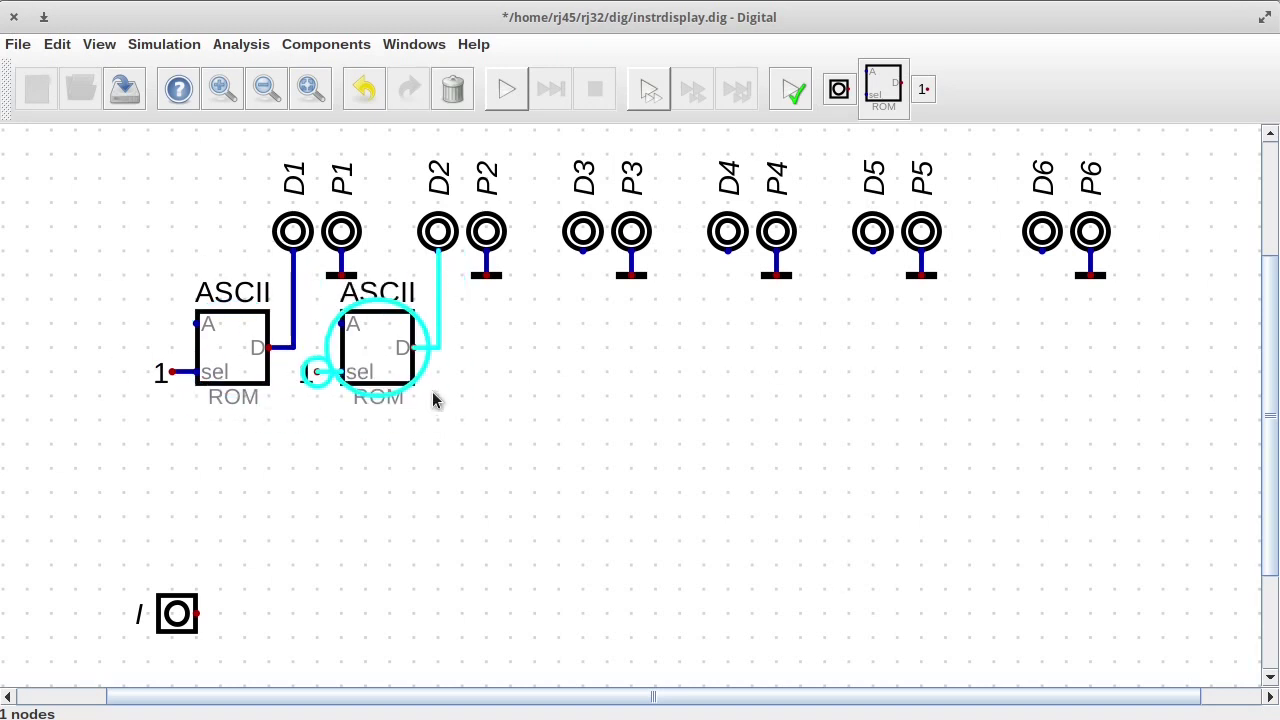
pyautogui.press('Escape')
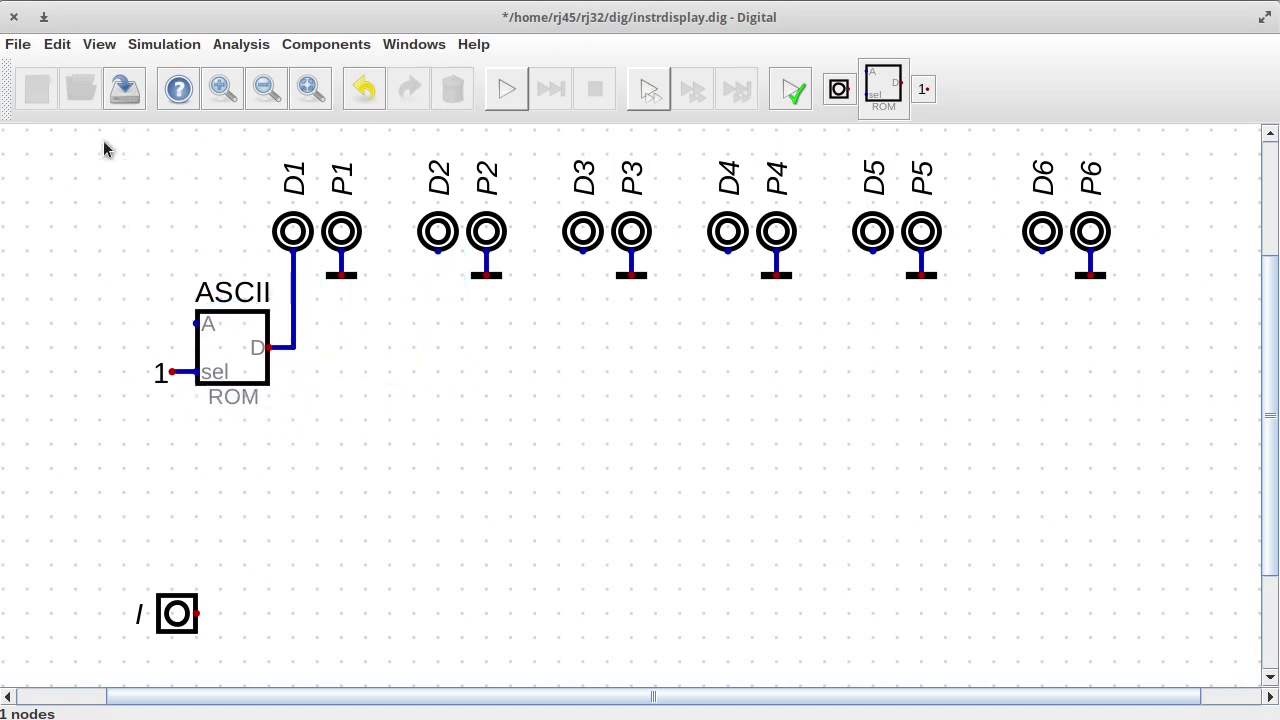
# Step: Shift D1, P1 and their ROM left, and the outputs D3 to D6 and P3 to P6 right
pyautogui.moveTo(104, 148); pyautogui.dragTo(417, 434)
pyautogui.moveTo(350, 385); pyautogui.dragTo(302, 385)
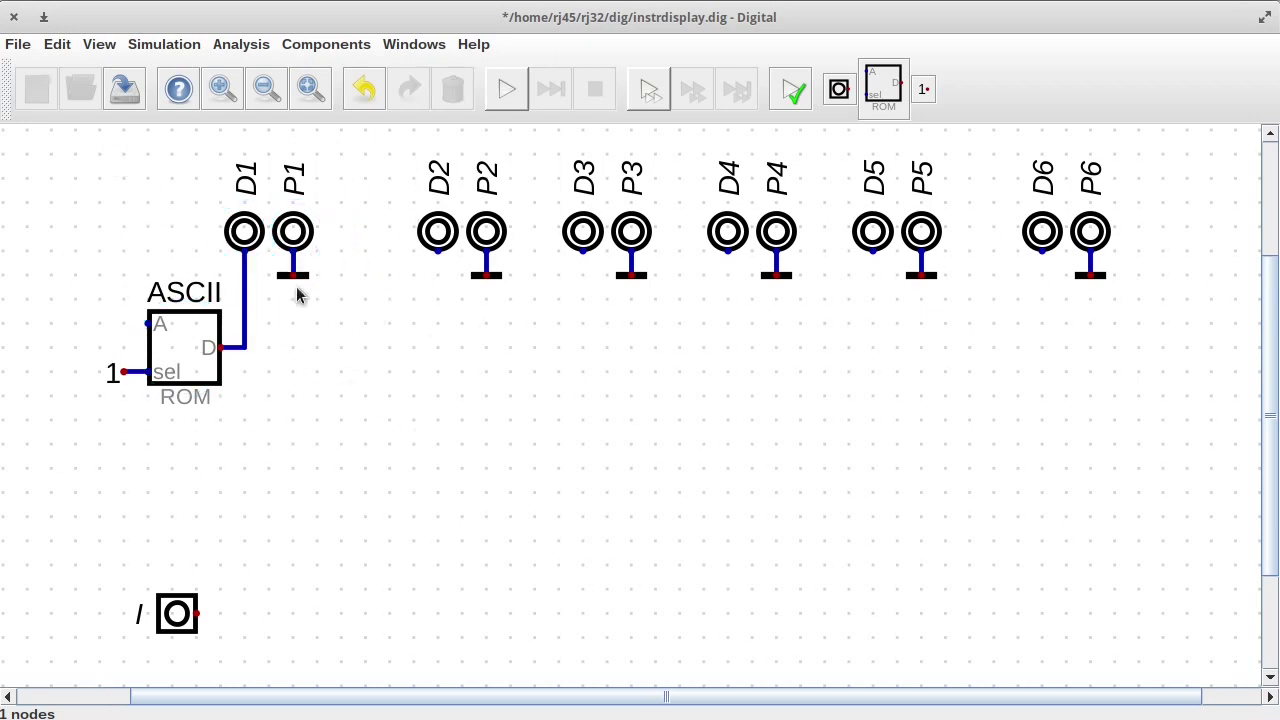
pyautogui.moveTo(544, 138); pyautogui.dragTo(1186, 389)
pyautogui.moveTo(946, 363); pyautogui.dragTo(994, 366)
pyautogui.click(790, 207)
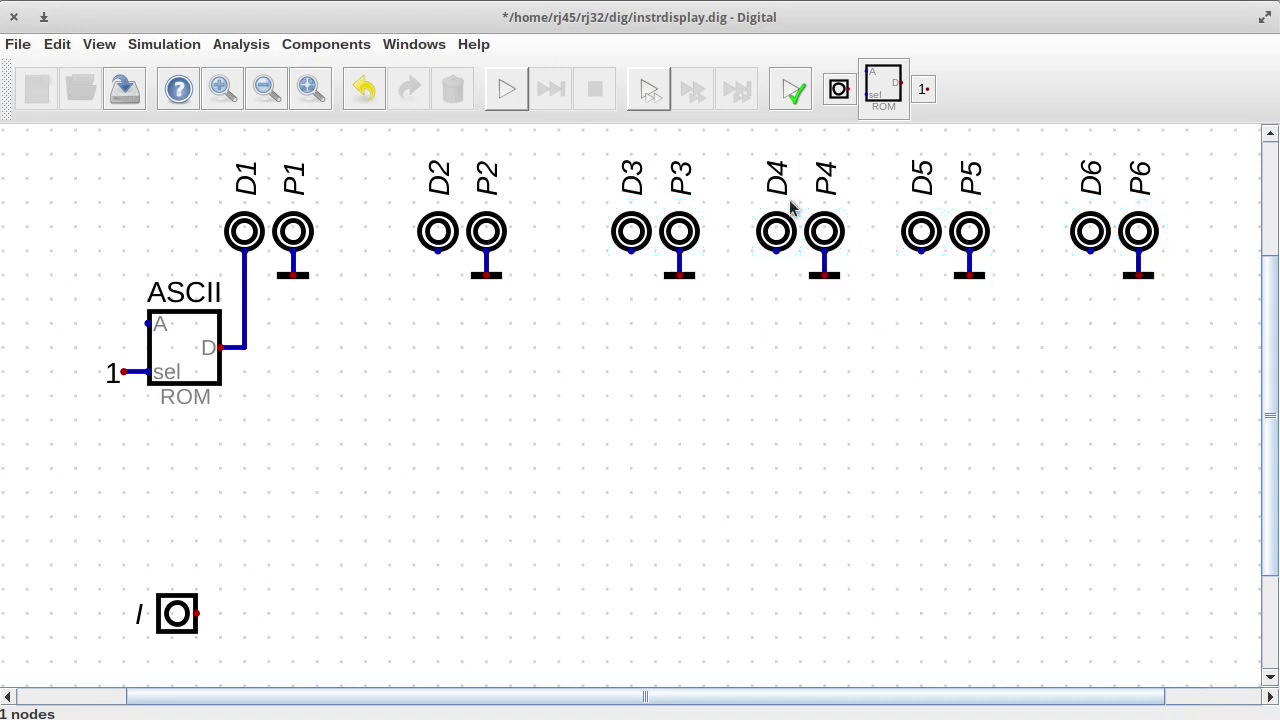
# Step: Shift the D4, D5 and D6 output pairs successively right to leave room for a ROM beside each pair
pyautogui.moveTo(708, 157); pyautogui.dragTo(1258, 371)
pyautogui.moveTo(1046, 340); pyautogui.dragTo(1092, 340)
pyautogui.moveTo(915, 157); pyautogui.dragTo(1246, 363)
pyautogui.moveTo(1138, 328); pyautogui.dragTo(1186, 328)
pyautogui.press('F1')
pyautogui.moveTo(1083, 155); pyautogui.dragTo(1276, 360)
pyautogui.moveTo(1184, 331); pyautogui.dragTo(1235, 331)
pyautogui.press('F1')
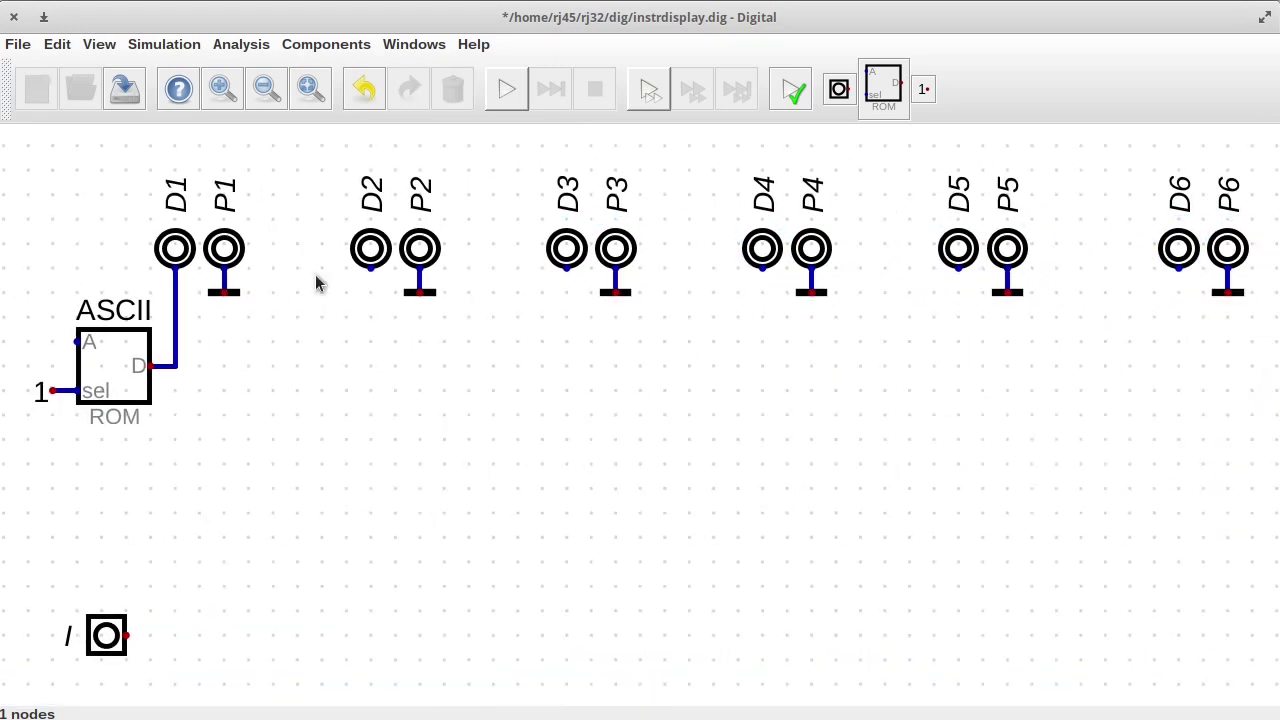
# Step: Copy the ASCII ROM with its constant and output wire, and paste it under each of D2 to D6, connected to the output
pyautogui.moveTo(27, 276); pyautogui.dragTo(186, 436)
pyautogui.press('Escape')
pyautogui.moveTo(7, 231); pyautogui.dragTo(186, 420)
pyautogui.hotkey('ctrl', 'c')
pyautogui.hotkey('ctrl', 'v')
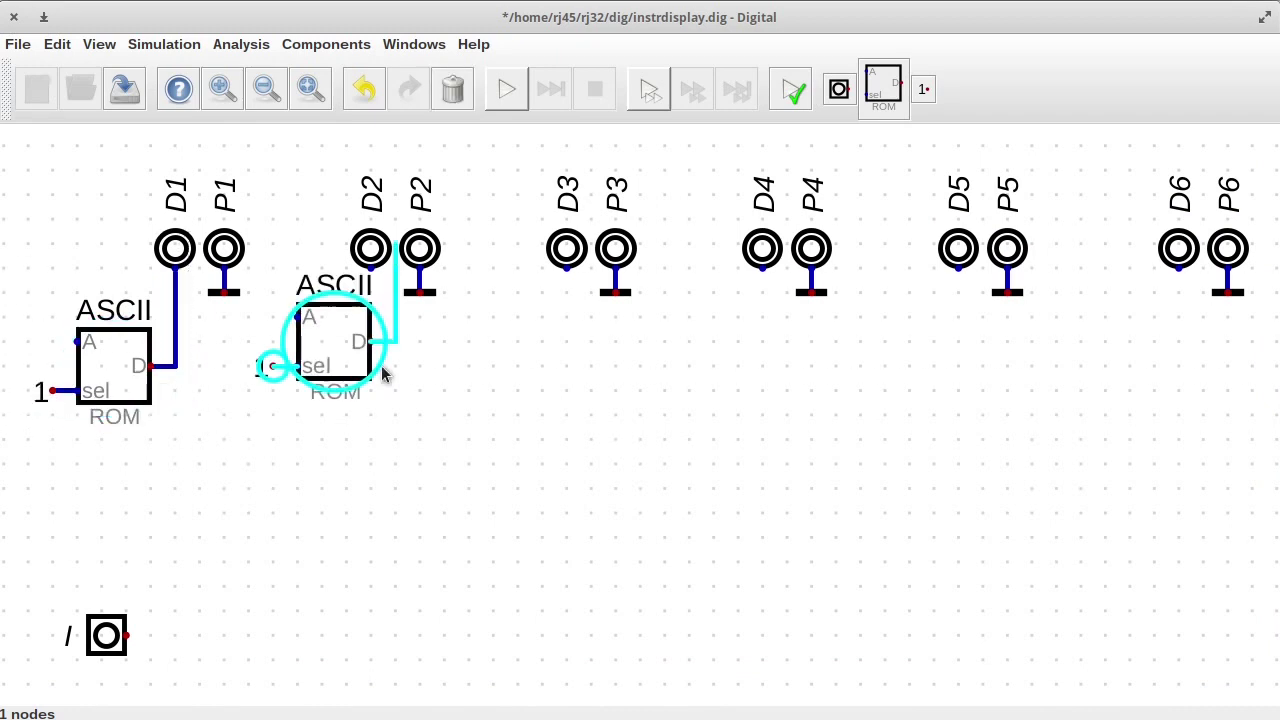
pyautogui.click(362, 398)
pyautogui.hotkey('ctrl', 'v')
pyautogui.click(558, 398)
pyautogui.hotkey('ctrl', 'v')
pyautogui.click(760, 395)
pyautogui.click(952, 400)
pyautogui.hotkey('ctrl', 'v')
pyautogui.click(1168, 398)
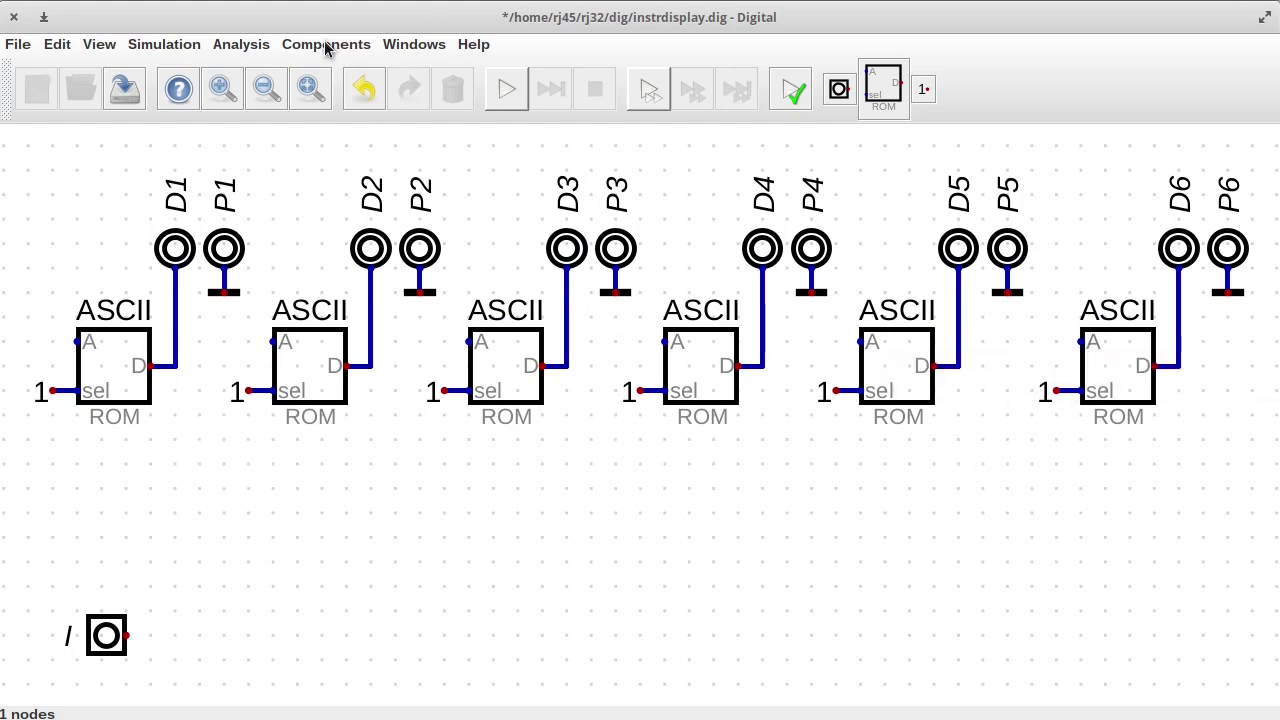
# Step: Move the input I farther left below the row of ROMs
pyautogui.scroll(-1, 534, 486)
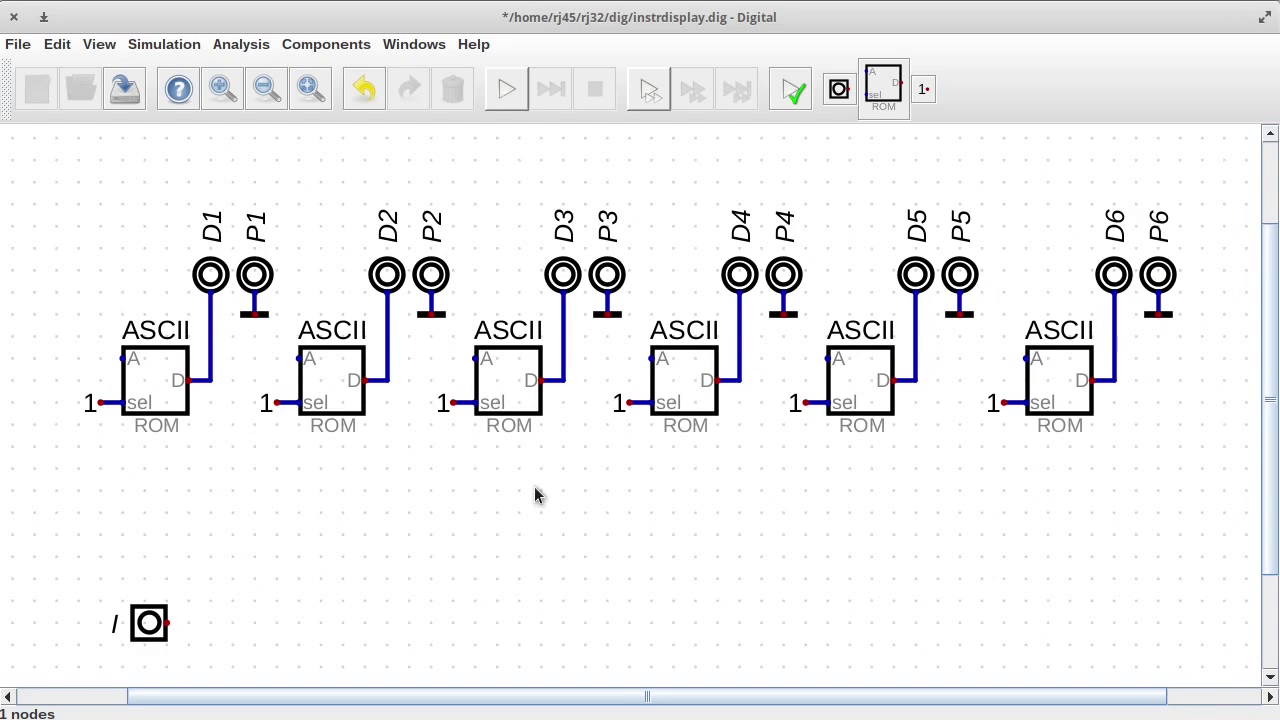
pyautogui.scroll(-1, 534, 486)
pyautogui.scroll(1, 534, 486)
pyautogui.moveTo(77, 551); pyautogui.dragTo(189, 674)
pyautogui.moveTo(140, 632); pyautogui.dragTo(31, 632)
# Step: Place a multiplexer below the first ASCII ROM and set it to 7 data bits and 3 selector bits
pyautogui.click(326, 44)
pyautogui.moveTo(309, 131)
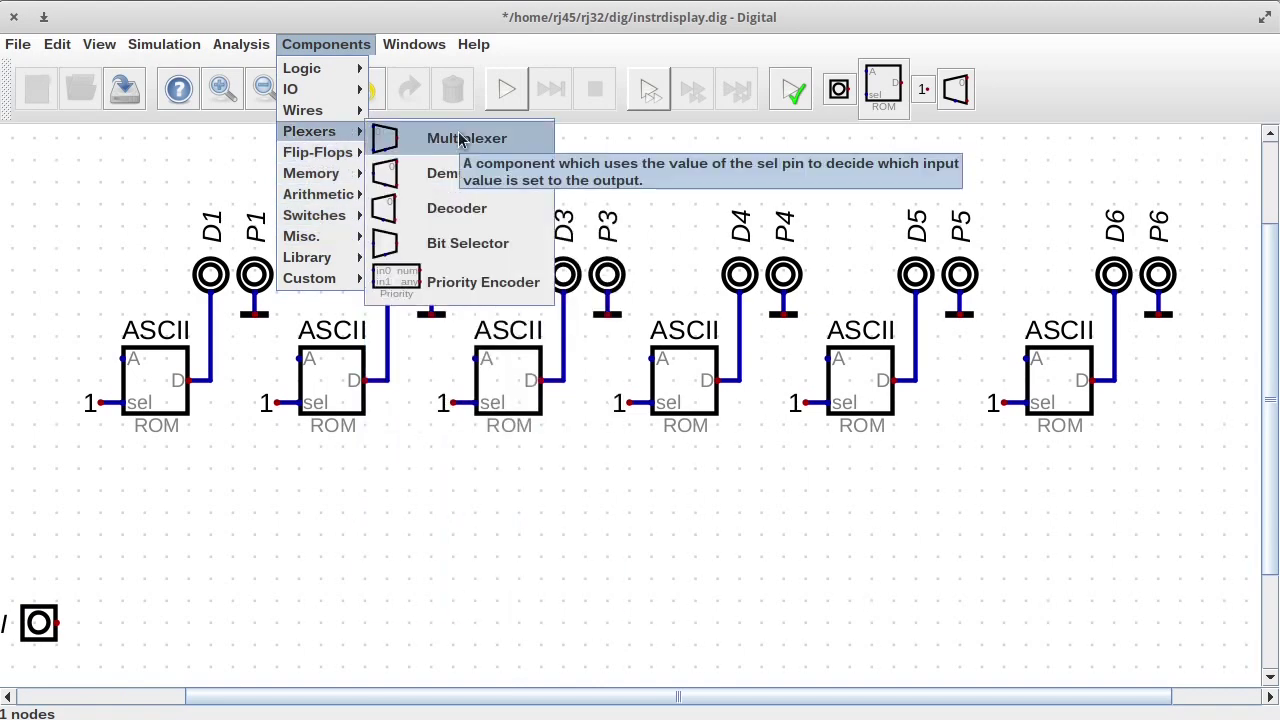
pyautogui.click(460, 140)
pyautogui.click(140, 622)
pyautogui.scroll(-2, 80, 651)
pyautogui.scroll(1, 18, 663)
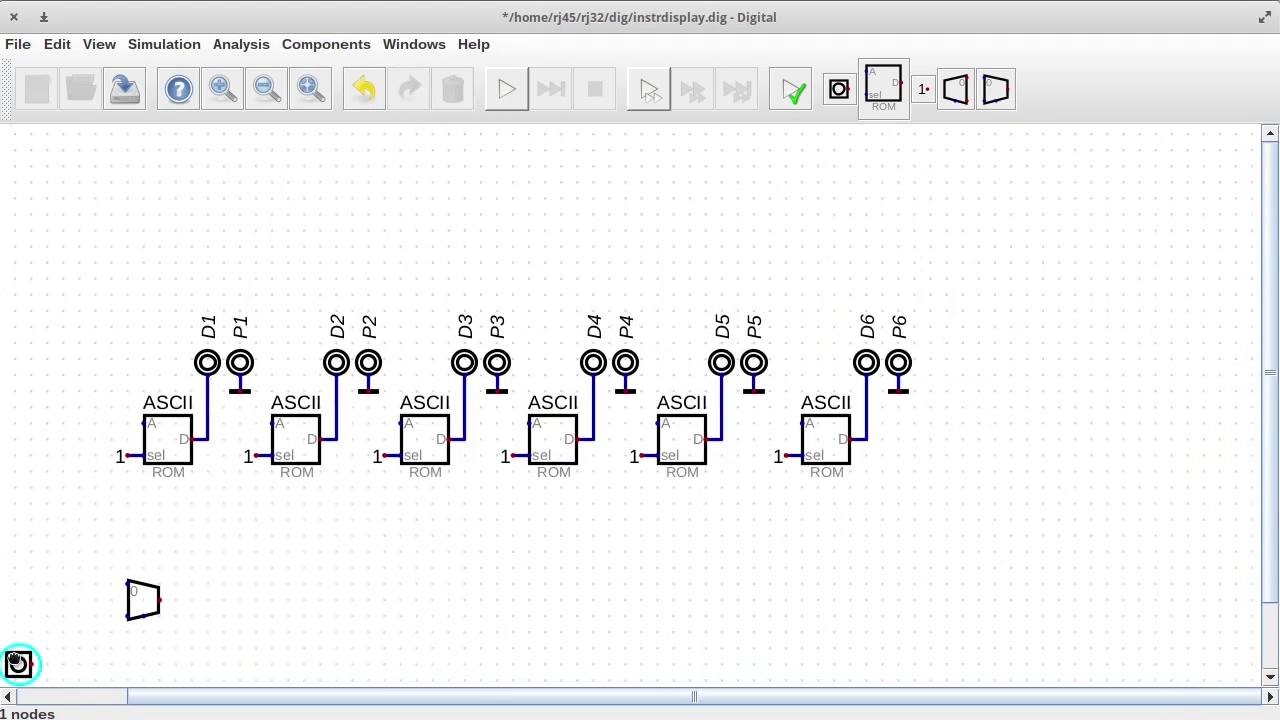
pyautogui.rightClick(142, 600)
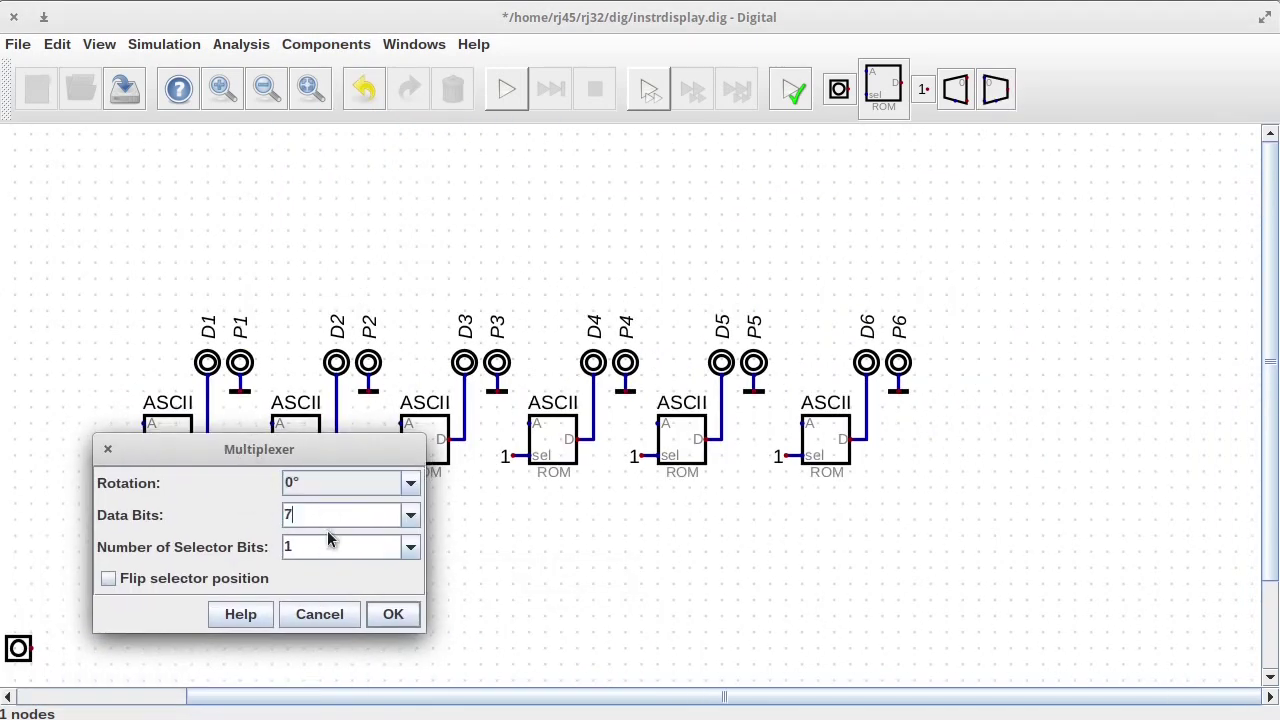
pyautogui.doubleClick(314, 548)
pyautogui.write('3')
pyautogui.click(388, 606)
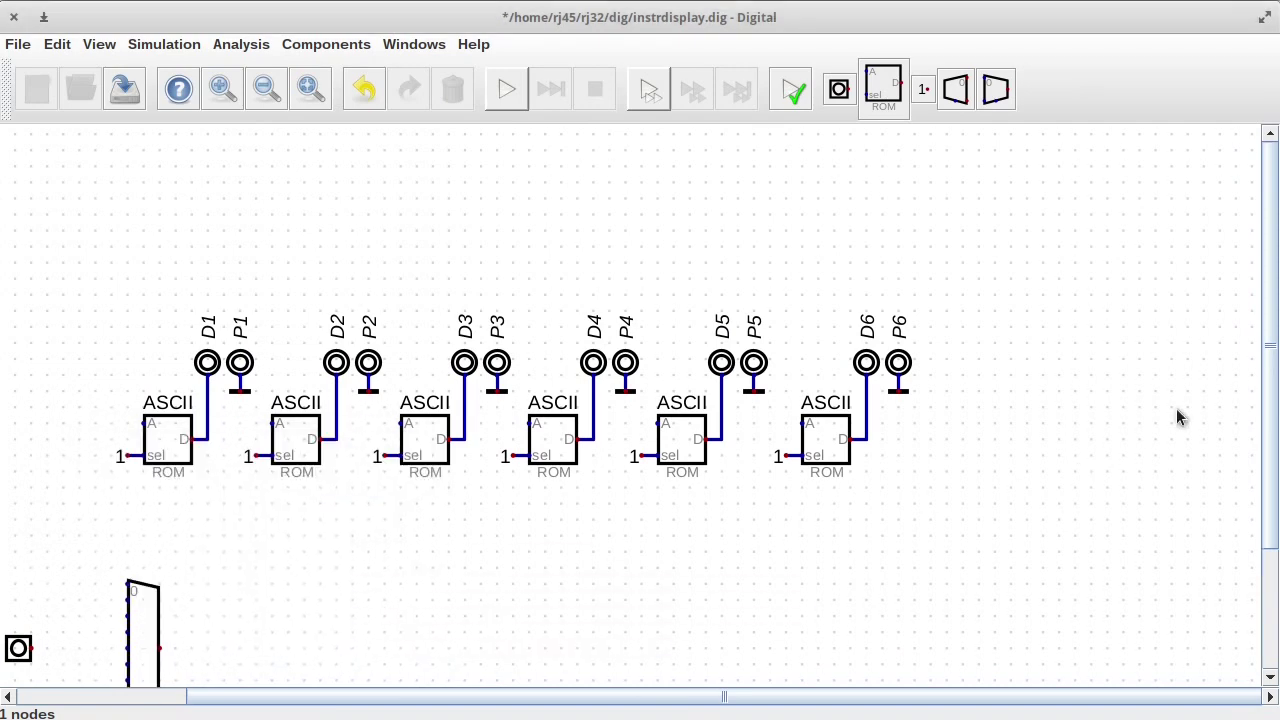
# Step: Place a constant value beside the multiplexer's first data input
pyautogui.moveTo(1269, 416); pyautogui.dragTo(1269, 499)
pyautogui.moveTo(516, 696); pyautogui.dragTo(485, 696)
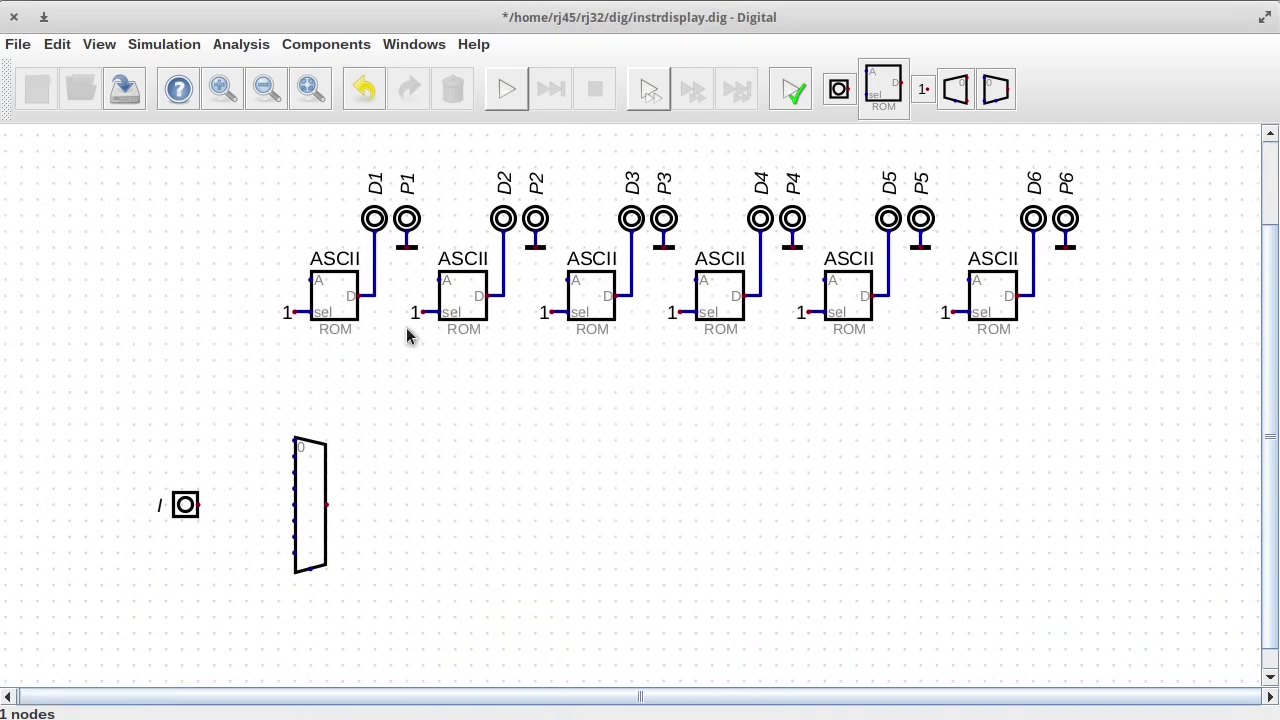
pyautogui.press('F1')
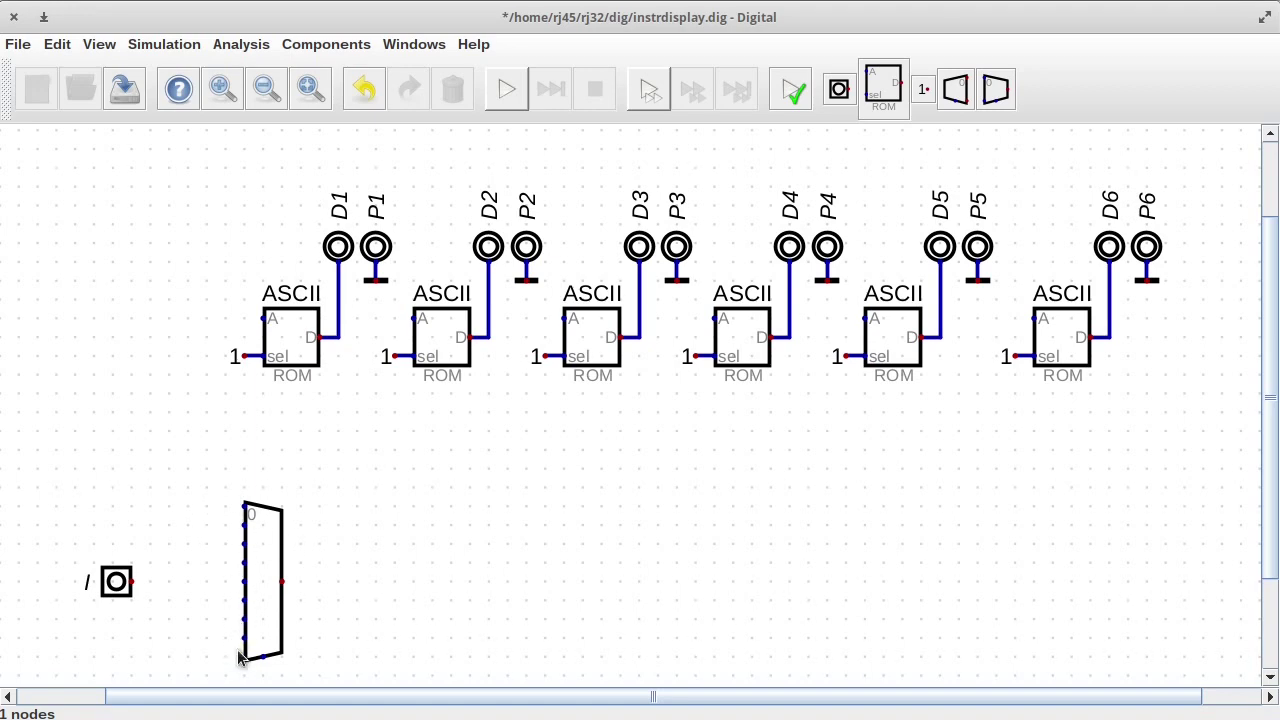
pyautogui.click(320, 44)
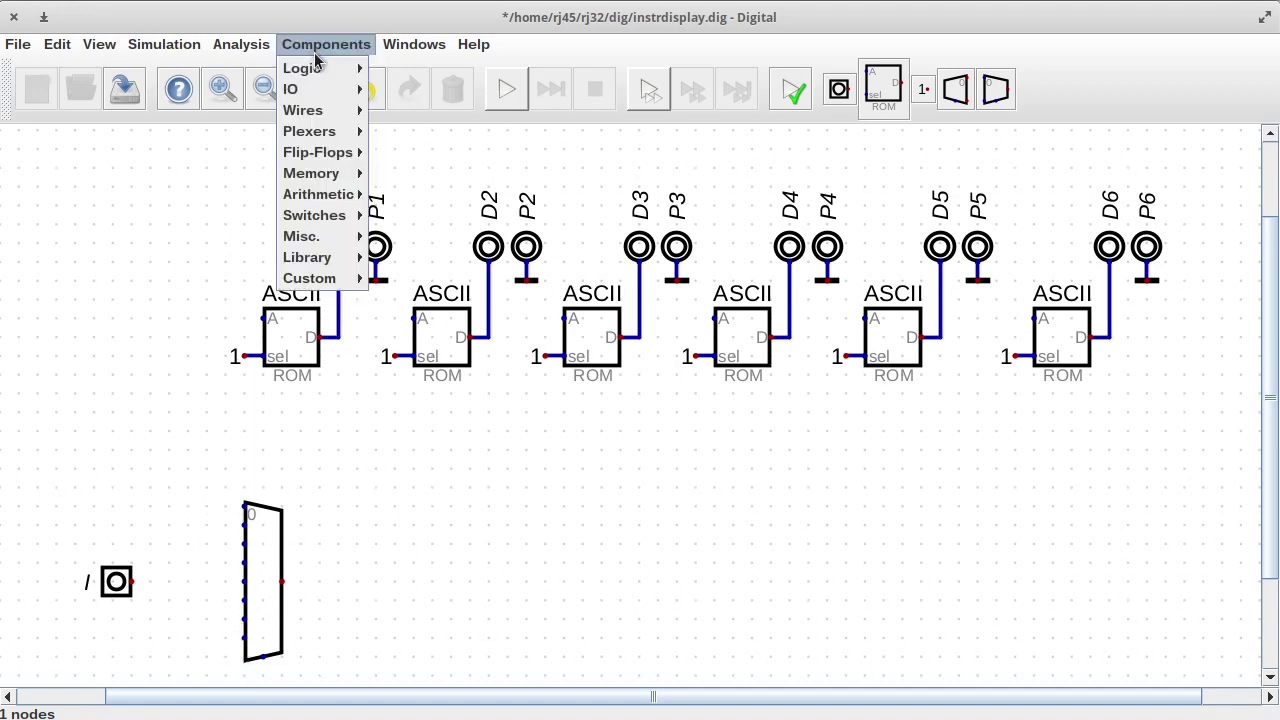
pyautogui.moveTo(312, 91)
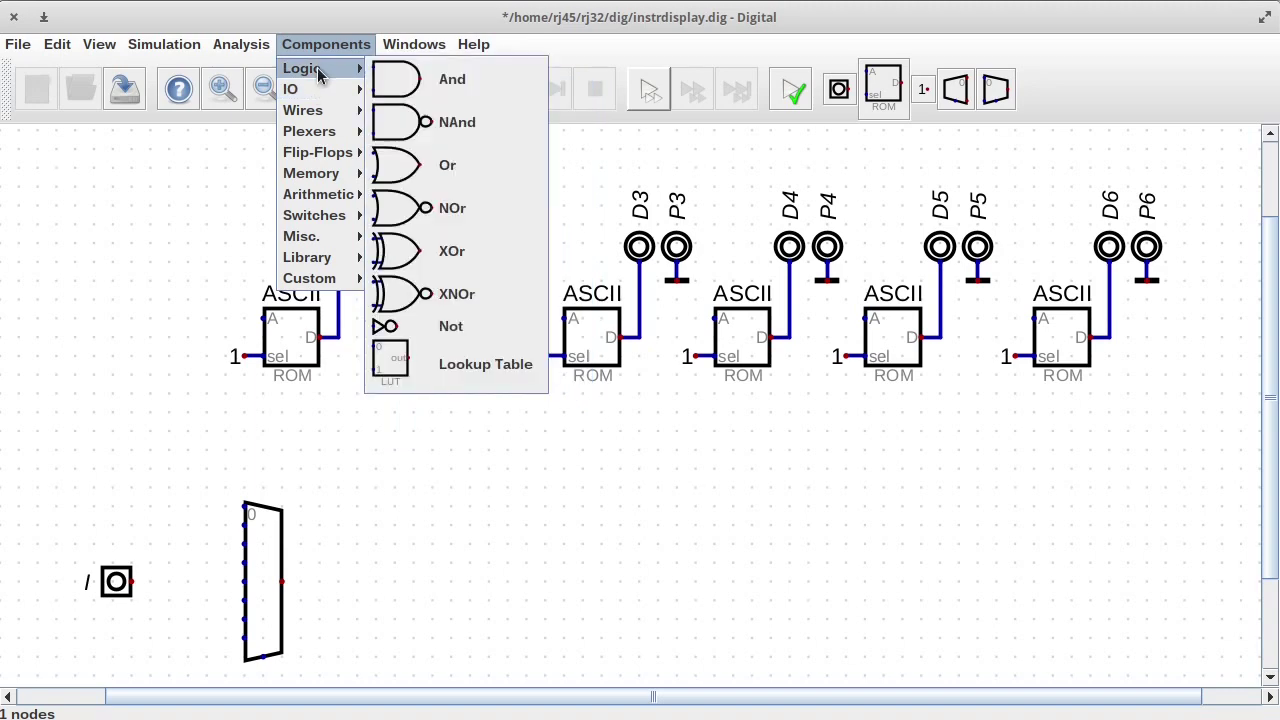
pyautogui.moveTo(321, 116)
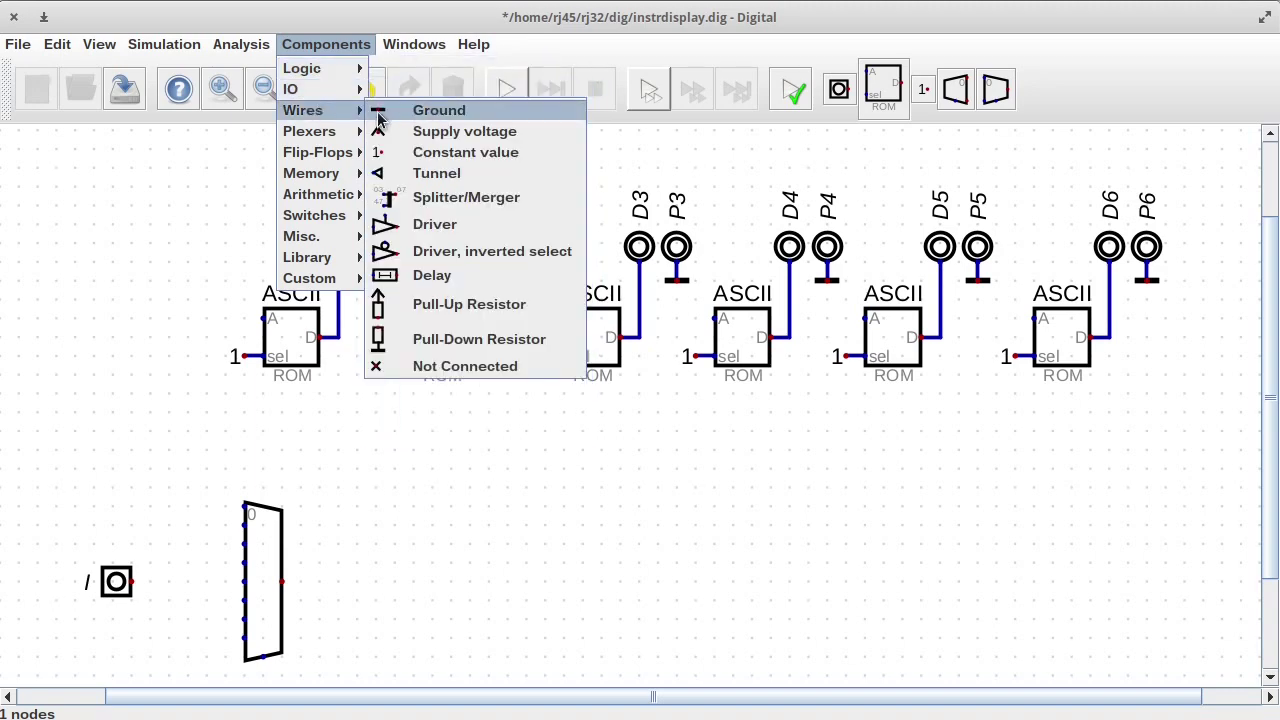
pyautogui.click(429, 152)
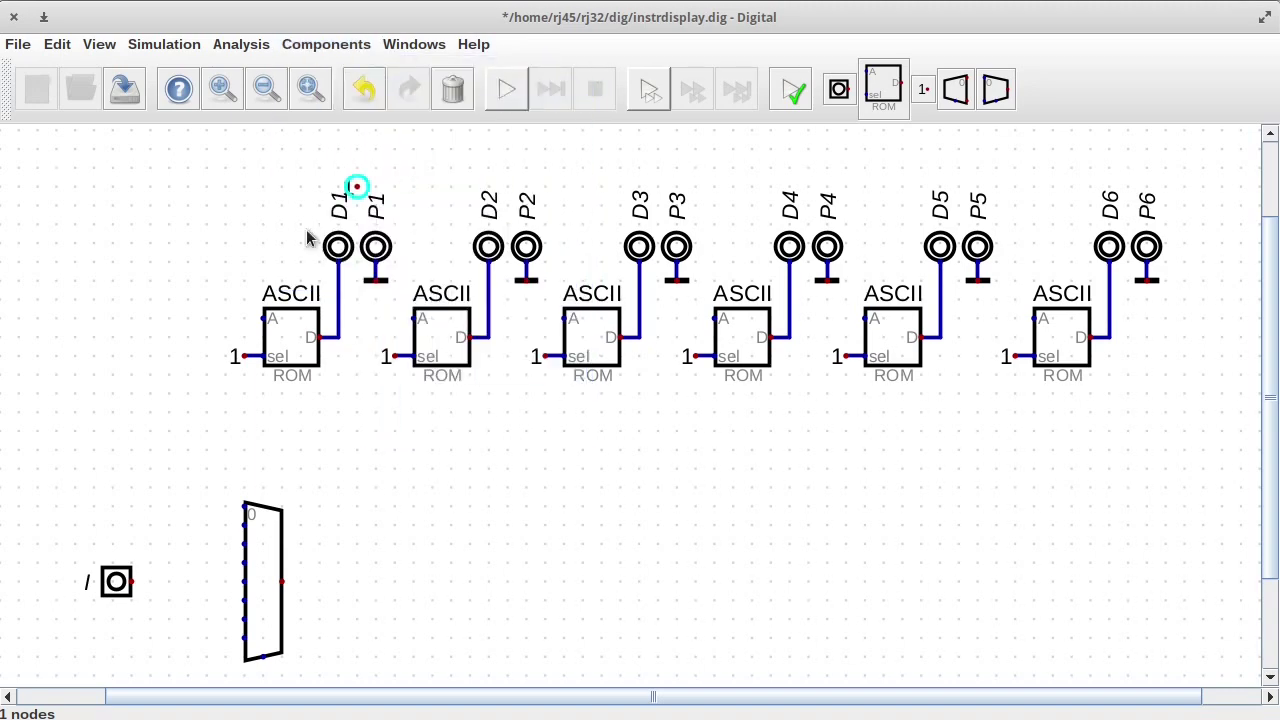
pyautogui.click(222, 508)
# Step: Configure the new constant with ASCII number format, 7 data bits and a space character ' ' as its value
pyautogui.rightClick(219, 509)
pyautogui.click(180, 470)
pyautogui.click(336, 533)
pyautogui.click(246, 671)
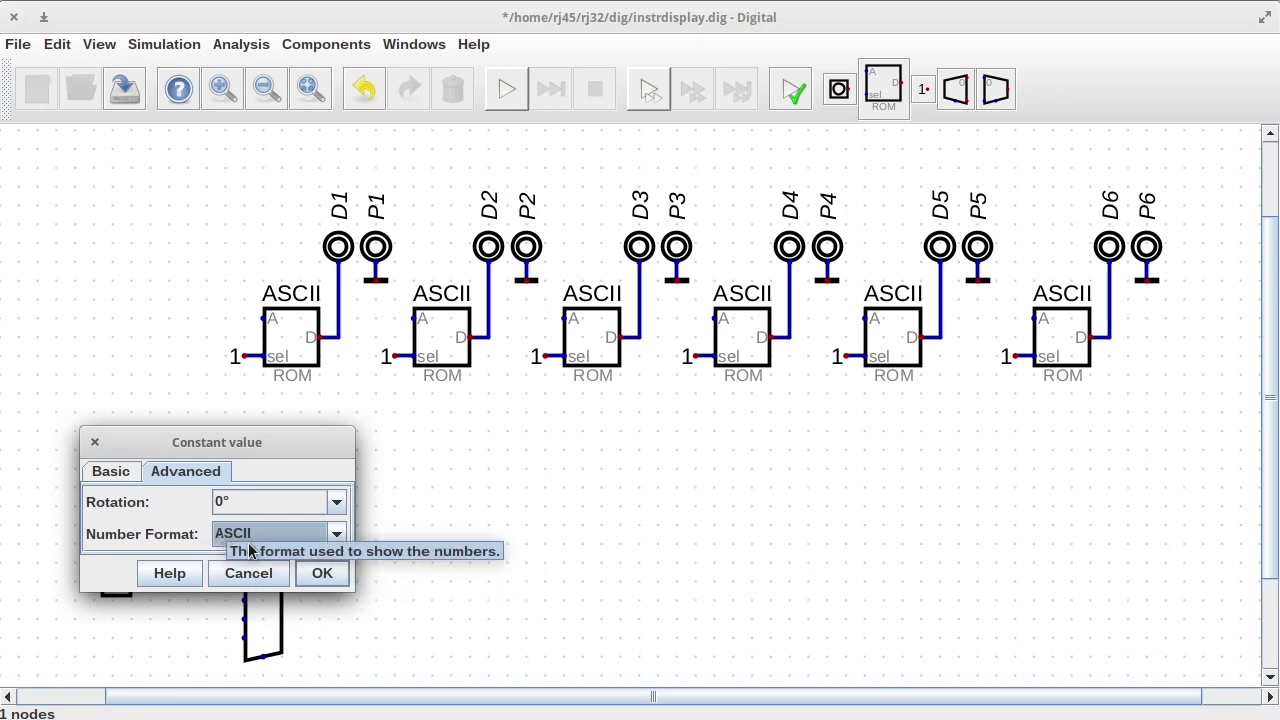
pyautogui.click(111, 471)
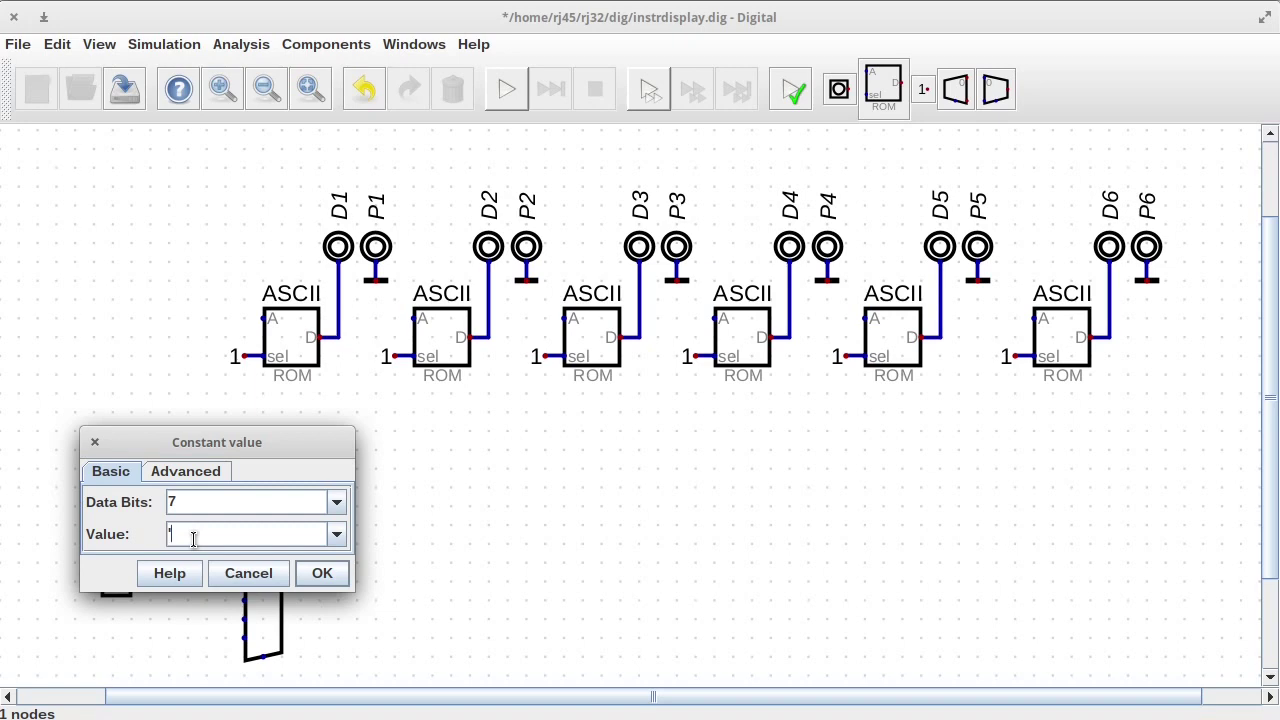
pyautogui.click(334, 567)
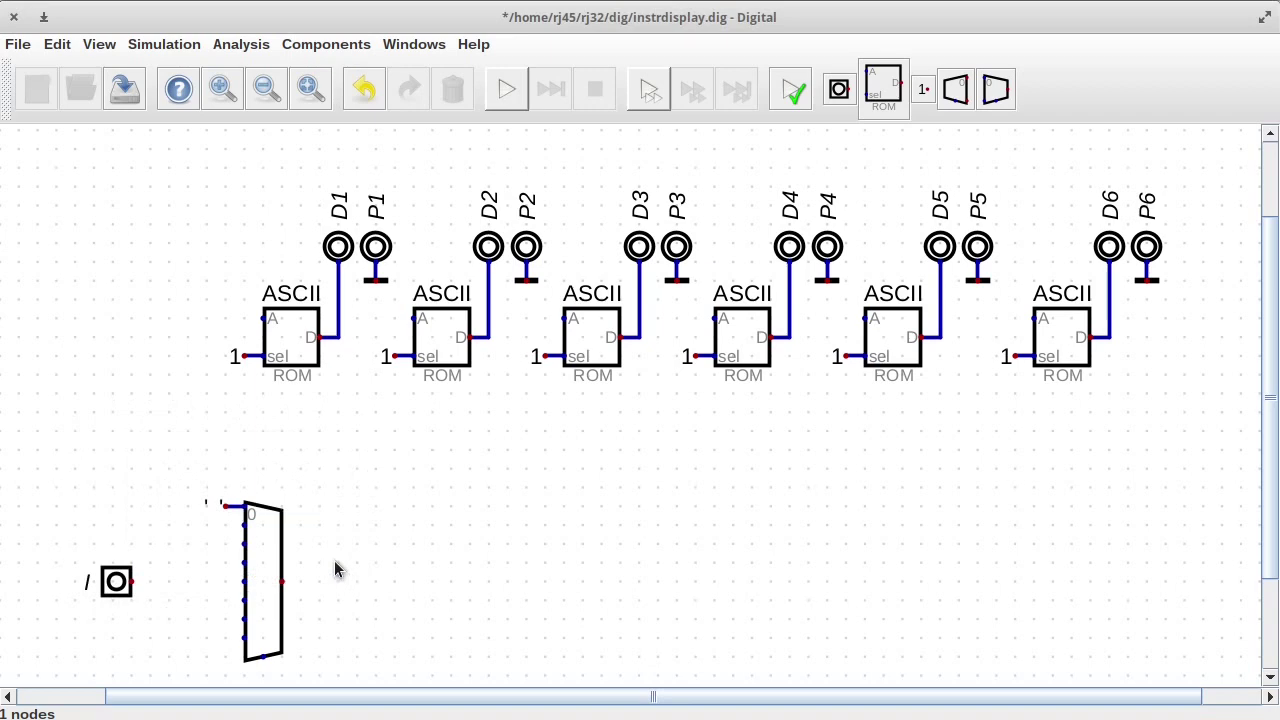
# Step: Copy the space constant with its wire and paste it onto each of the seven remaining multiplexer inputs
pyautogui.moveTo(196, 486); pyautogui.dragTo(252, 523)
pyautogui.hotkey('ctrl', 'c')
pyautogui.hotkey('ctrl', 'v')
pyautogui.click(243, 525)
pyautogui.hotkey('ctrl', 'v')
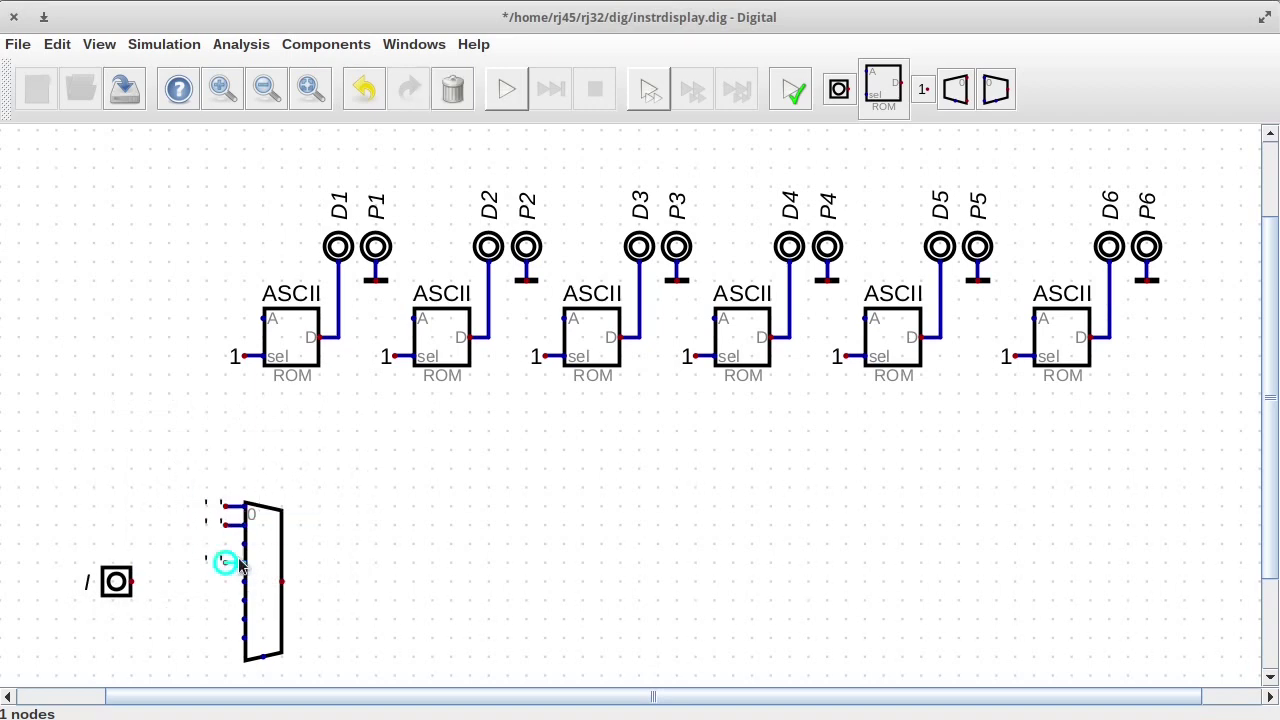
pyautogui.click(243, 544)
pyautogui.hotkey('ctrl', 'v')
pyautogui.click(243, 563)
pyautogui.click(233, 619)
pyautogui.click(226, 637)
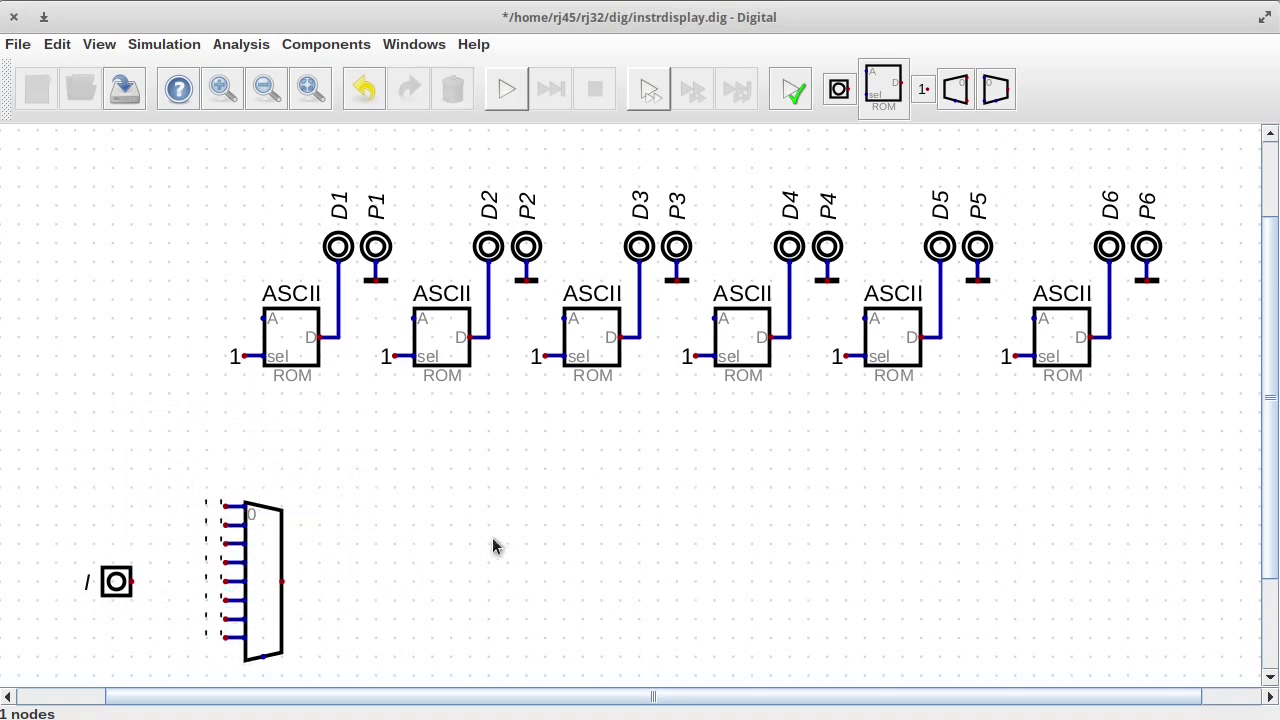
# Step: Move the input I farther down and left, and shift the multiplexer with its constants up and left, below the D1 ROM
pyautogui.moveTo(55, 466); pyautogui.dragTo(172, 637)
pyautogui.moveTo(117, 581); pyautogui.dragTo(42, 693)
pyautogui.press('F1')
pyautogui.moveTo(225, 430); pyautogui.dragTo(350, 648)
pyautogui.moveTo(306, 561); pyautogui.dragTo(227, 486)
# Step: Copy the multiplexer with its eight constants and paste a copy below each of the D2 to D6 ROMs
pyautogui.moveTo(135, 365); pyautogui.dragTo(296, 558)
pyautogui.hotkey('ctrl', 'd')
pyautogui.click(446, 560)
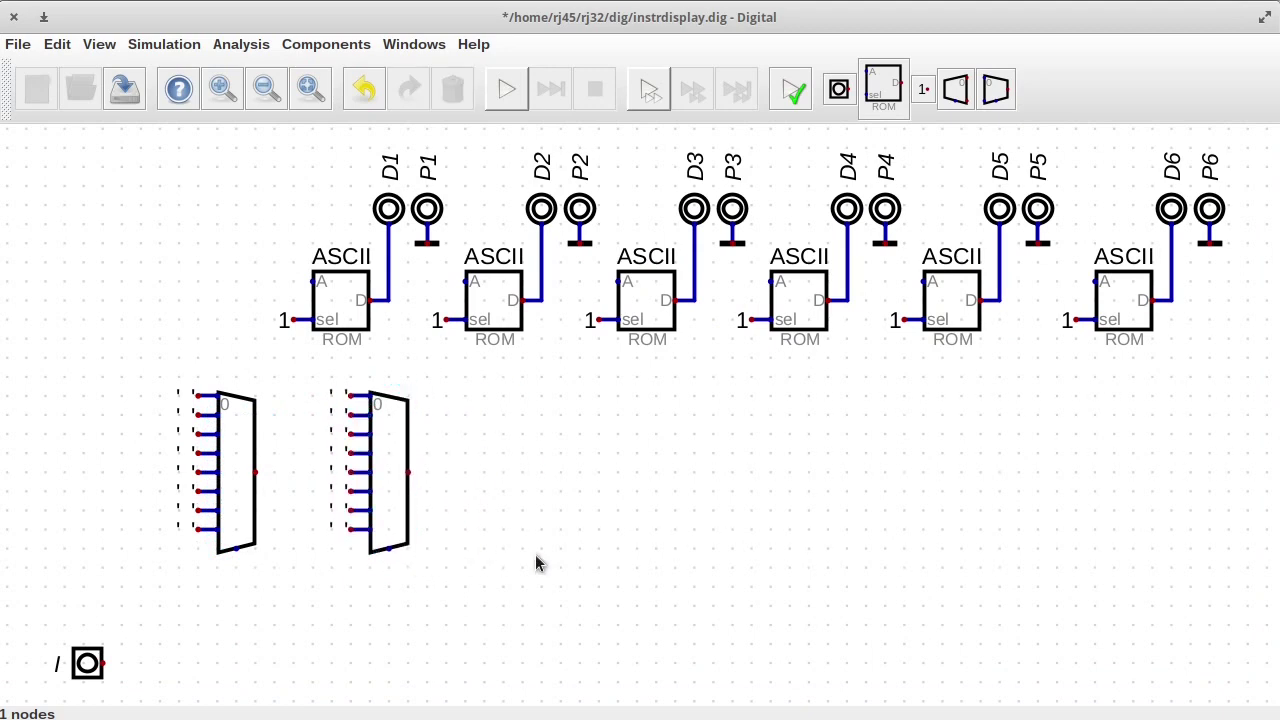
pyautogui.hotkey('ctrl', 'v')
pyautogui.click(583, 556)
pyautogui.hotkey('ctrl', 'v')
pyautogui.click(727, 558)
pyautogui.hotkey('ctrl', 'v')
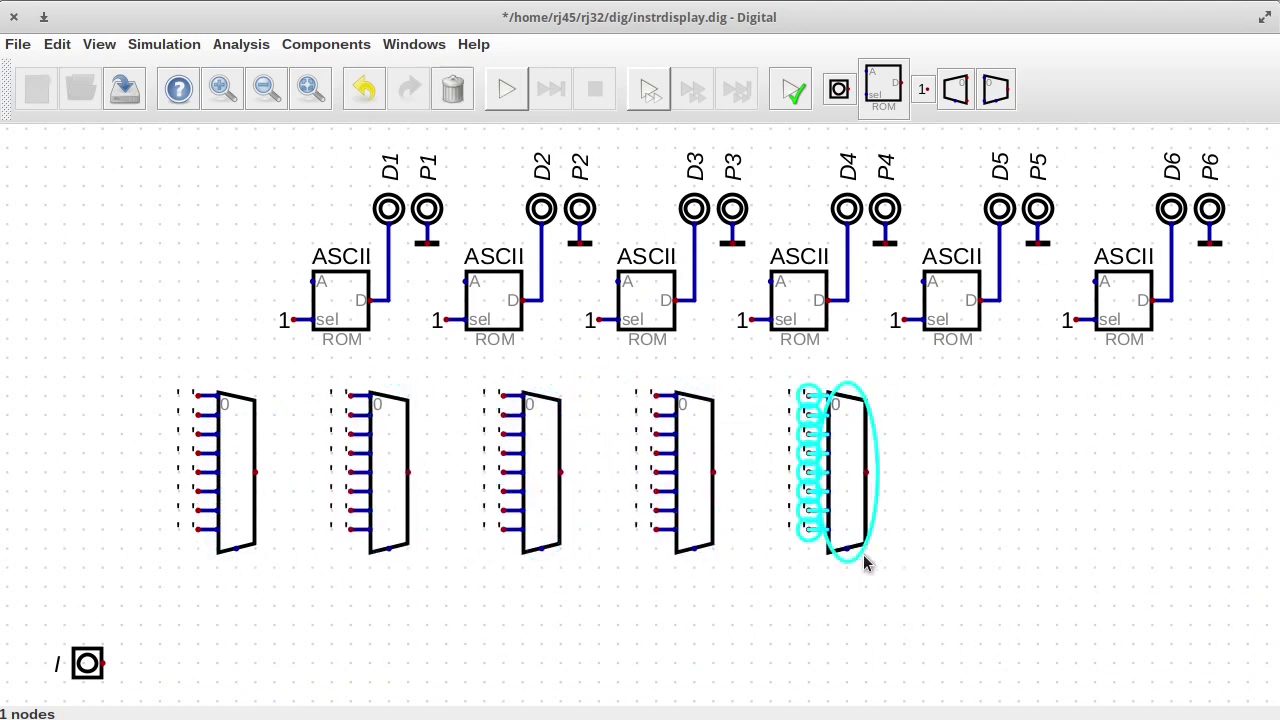
pyautogui.click(866, 558)
pyautogui.hotkey('ctrl', 'v')
pyautogui.click(1035, 558)
# Step: Wire each multiplexer's output to the A input of the ASCII ROM above it, for all six characters
pyautogui.click(256, 472)
pyautogui.click(313, 281)
pyautogui.click(408, 472)
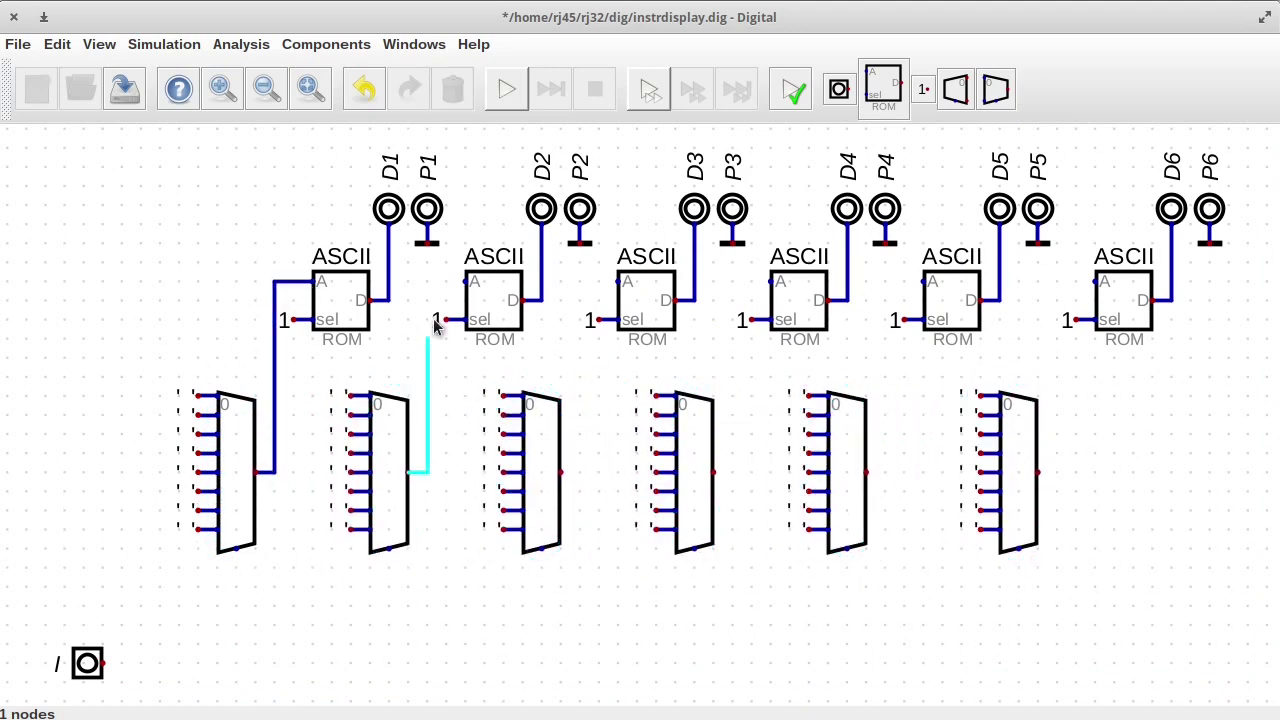
pyautogui.click(466, 281)
pyautogui.click(560, 472)
pyautogui.click(618, 281)
pyautogui.click(713, 472)
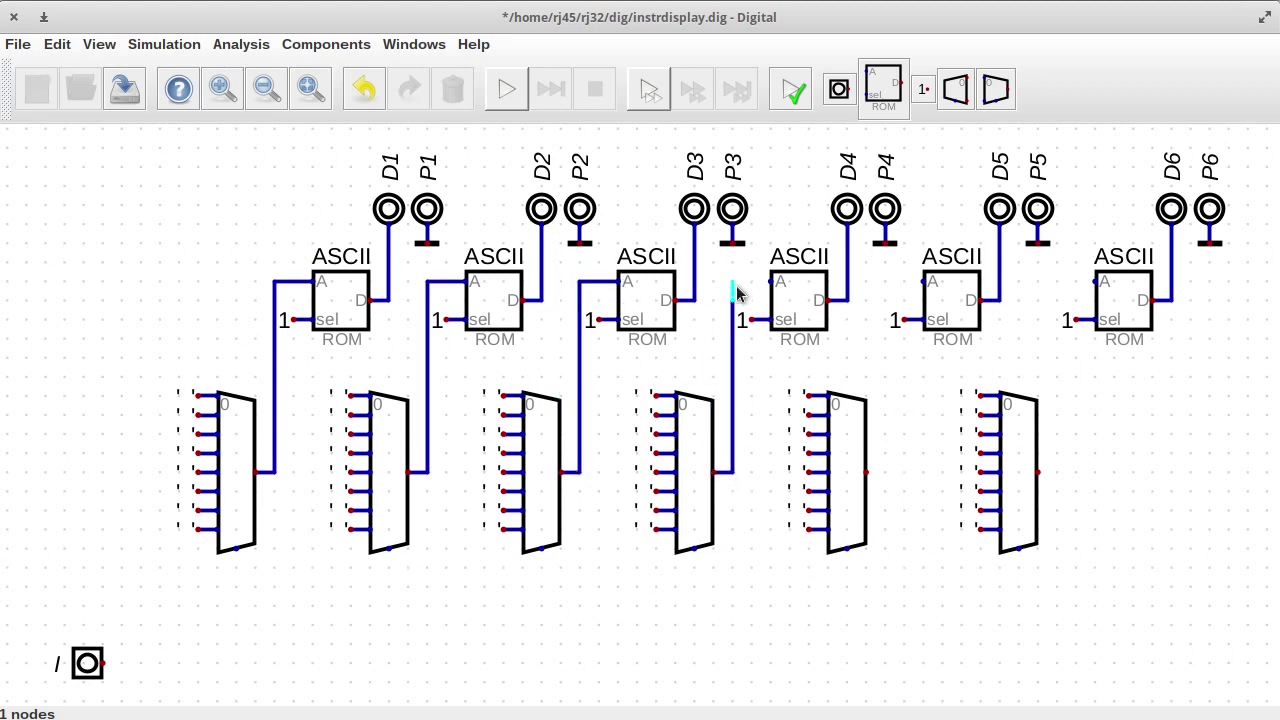
pyautogui.click(771, 281)
pyautogui.click(866, 472)
pyautogui.click(923, 281)
pyautogui.click(1037, 472)
pyautogui.click(1096, 281)
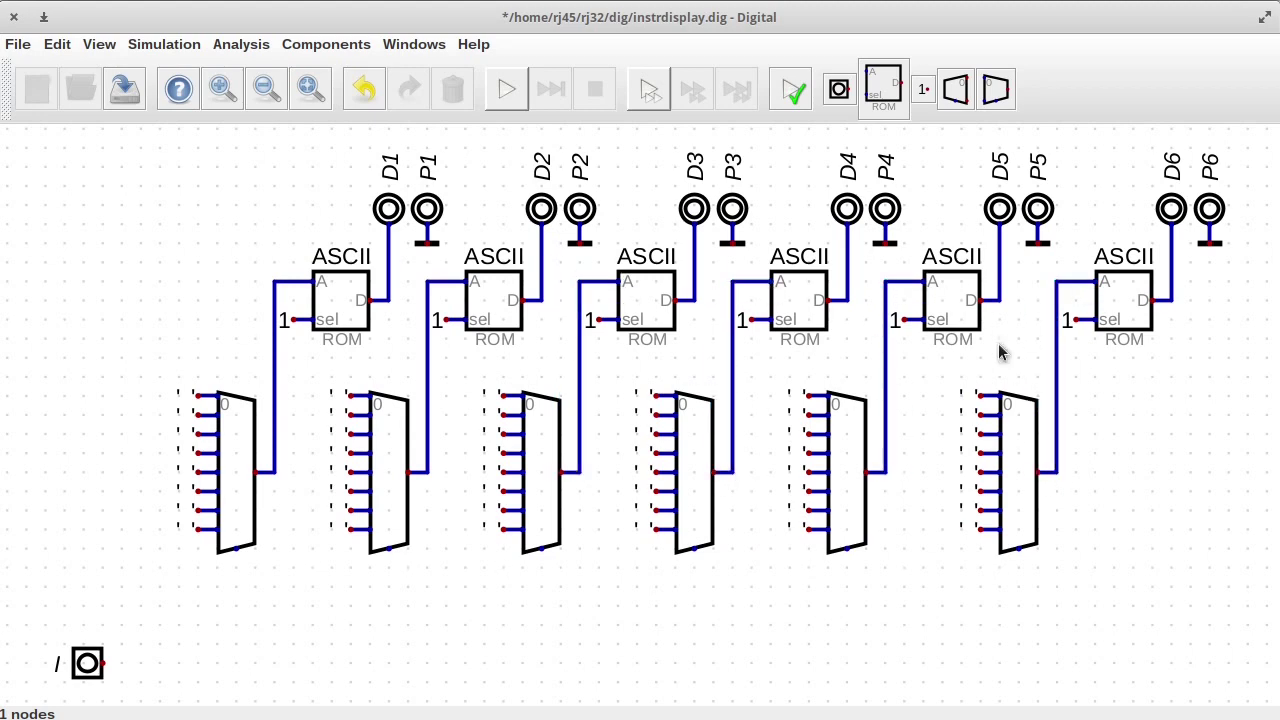
# Step: Move the input I up near the first multiplexer's selector pin and check its properties
pyautogui.moveTo(87, 663); pyautogui.dragTo(125, 587)
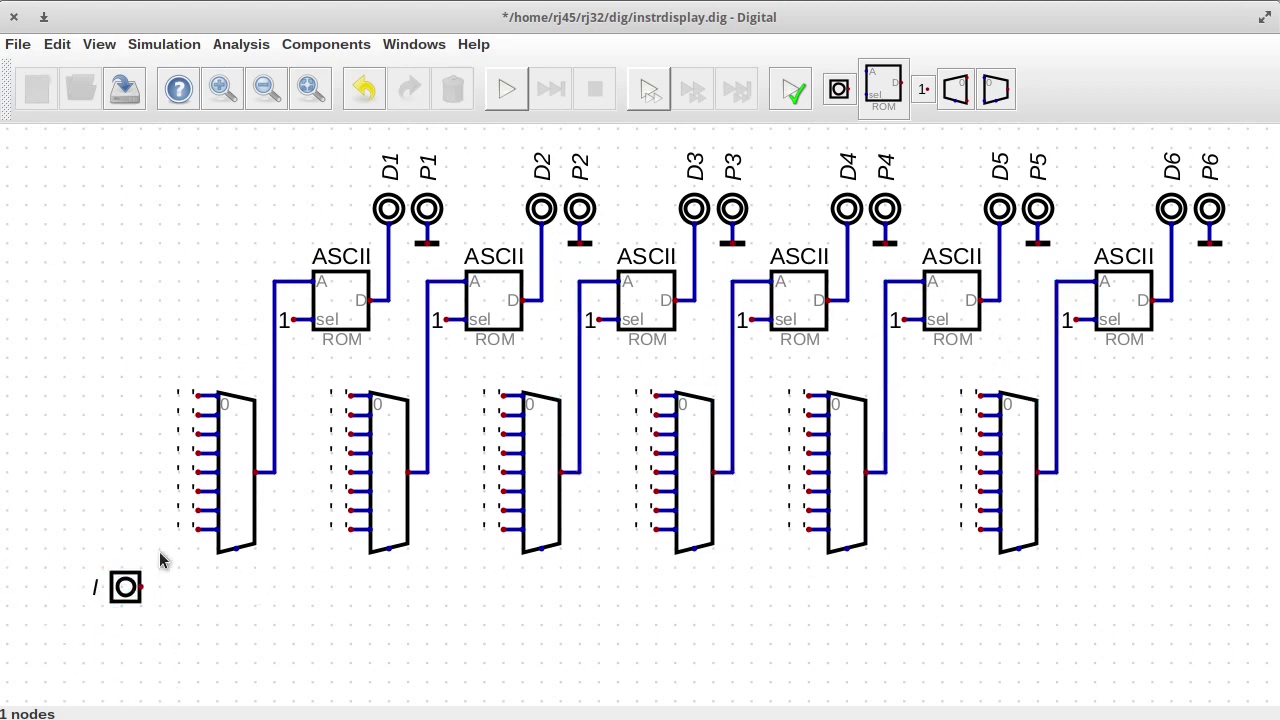
pyautogui.rightClick(125, 586)
pyautogui.click(218, 712)
# Step: Wire the input I to the selector pins of all six multiplexers along a common line below them
pyautogui.click(141, 586)
pyautogui.click(236, 548)
pyautogui.click(236, 586)
pyautogui.click(389, 548)
pyautogui.click(389, 586)
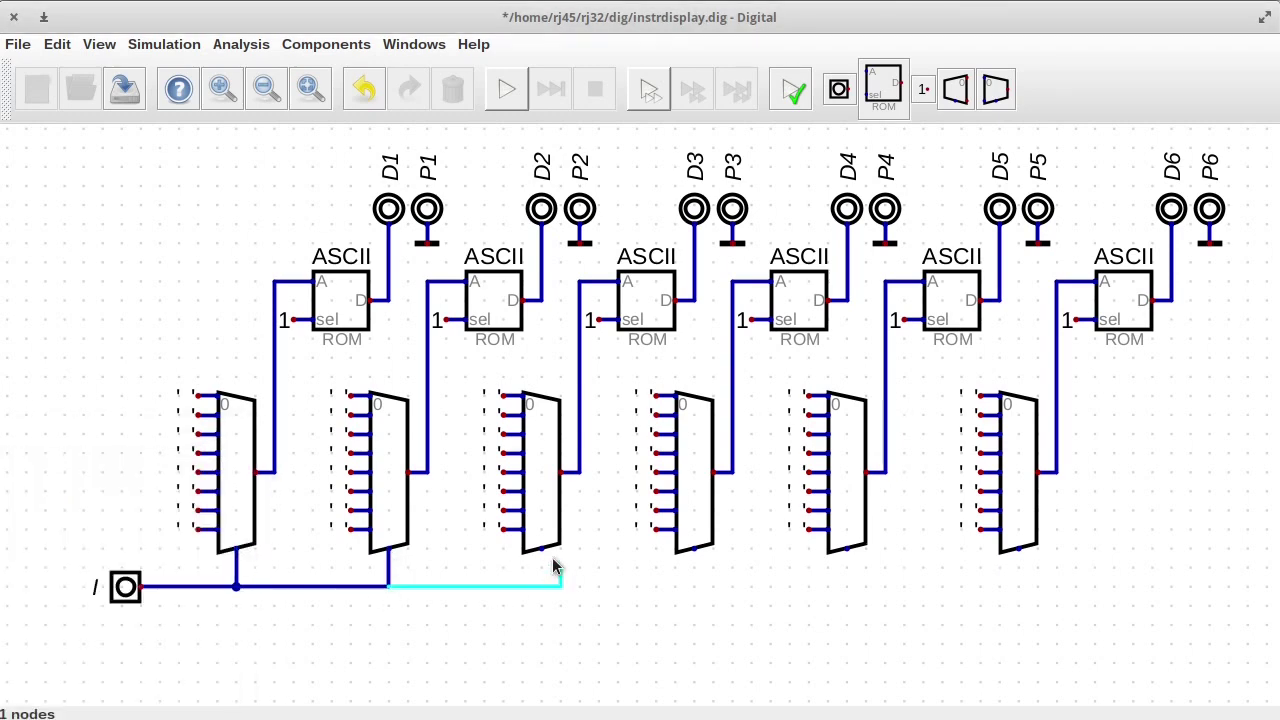
pyautogui.click(541, 549)
pyautogui.click(541, 587)
pyautogui.click(694, 549)
pyautogui.click(694, 587)
pyautogui.click(847, 549)
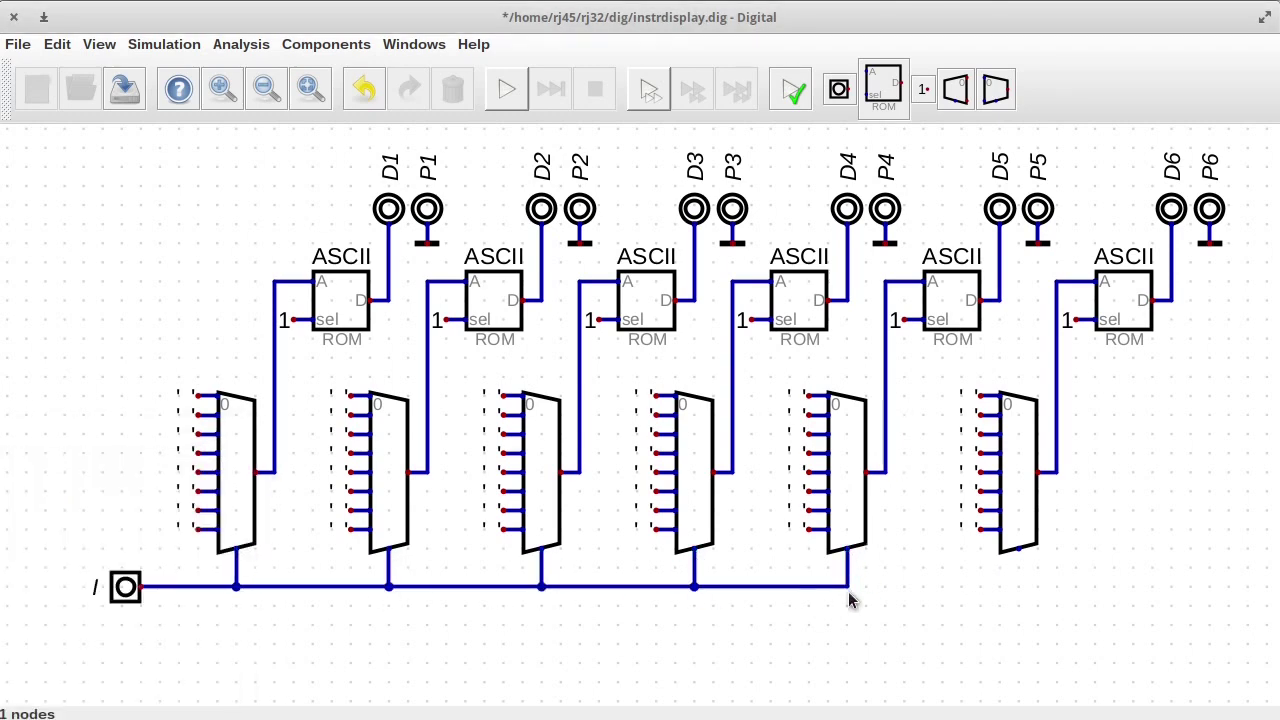
pyautogui.click(1018, 549)
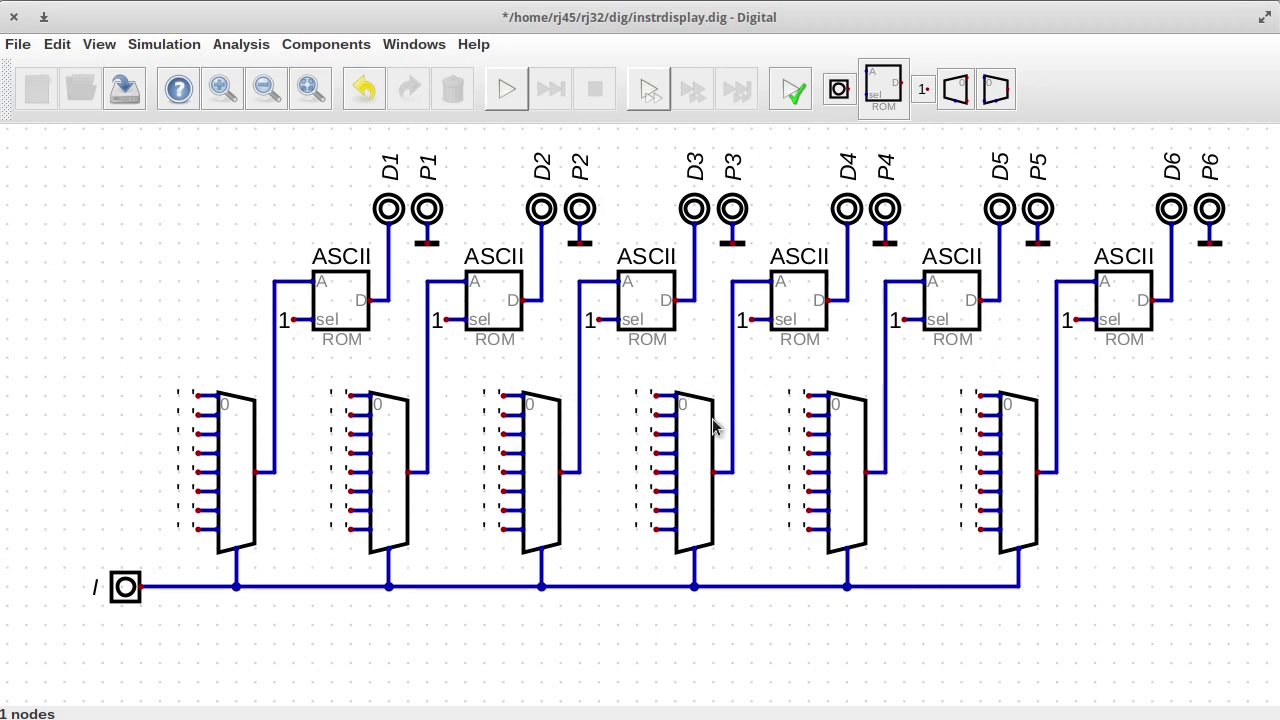
# Step: Set the constant on input 0 of the multiplexer feeding D4 to 'A'
pyautogui.rightClick(642, 397)
pyautogui.click(594, 426)
pyautogui.press('BackSpace')
pyautogui.write('A')
pyautogui.click(742, 463)
# Step: Set the constants on input 0 of the multiplexers feeding D5 and D6 to 'D'
pyautogui.rightClick(797, 398)
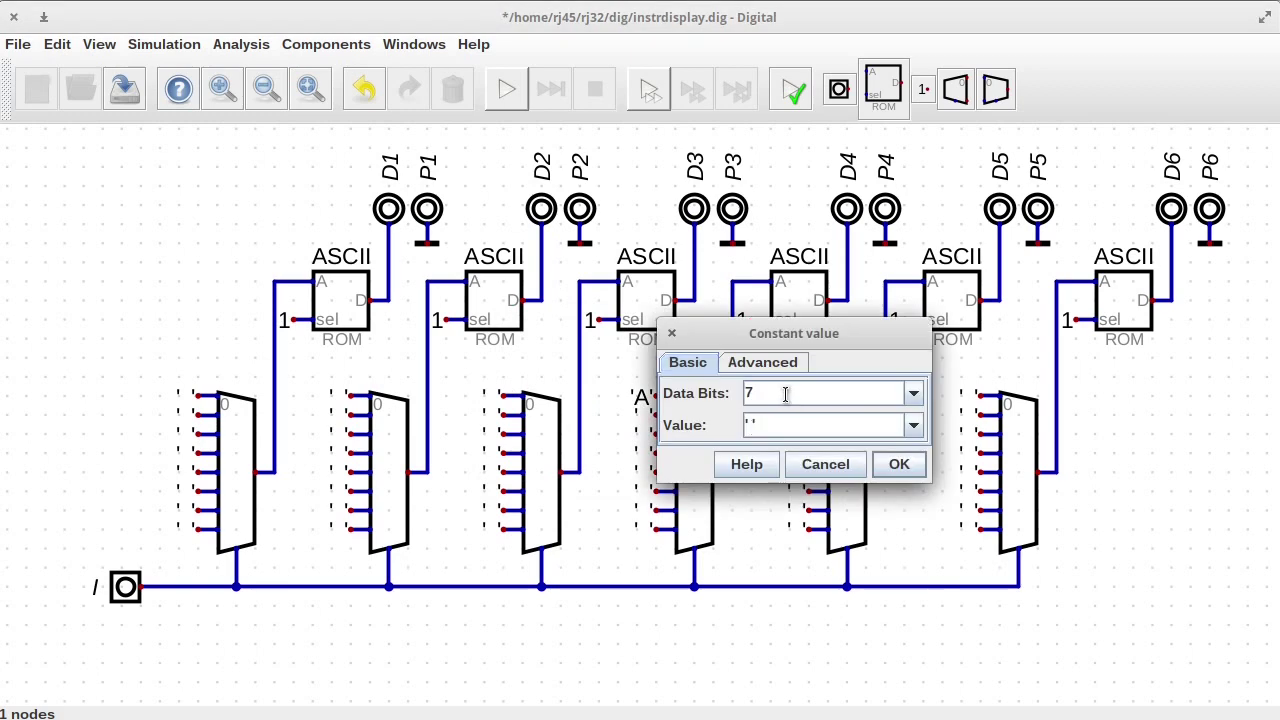
pyautogui.click(755, 425)
pyautogui.press('BackSpace')
pyautogui.write('D')
pyautogui.click(906, 461)
pyautogui.rightClick(968, 398)
pyautogui.click(928, 424)
pyautogui.press('BackSpace')
pyautogui.write('D')
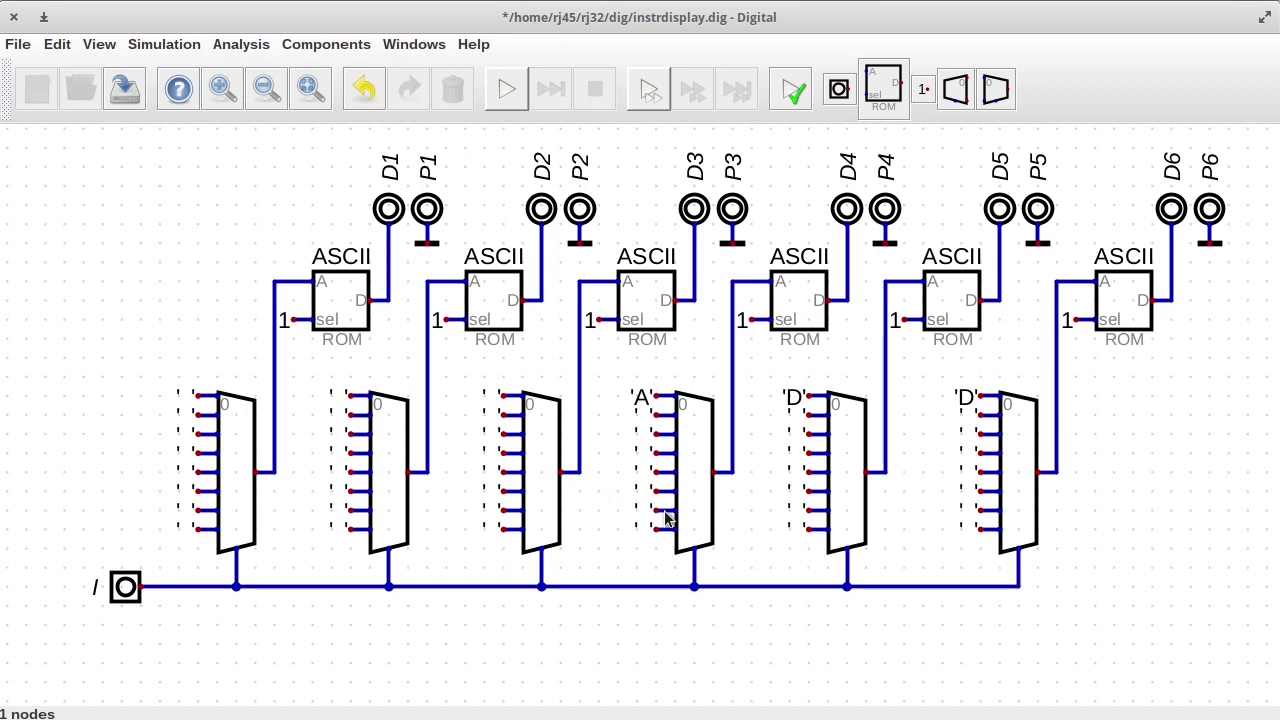
# Step: Set the second-to-last input constants of the D3 to D6 multiplexers to 'M', 'O', 'V' and 'E'
pyautogui.rightClick(493, 512)
pyautogui.write("'M'")
pyautogui.click(591, 573)
pyautogui.rightClick(649, 516)
pyautogui.write("'O'")
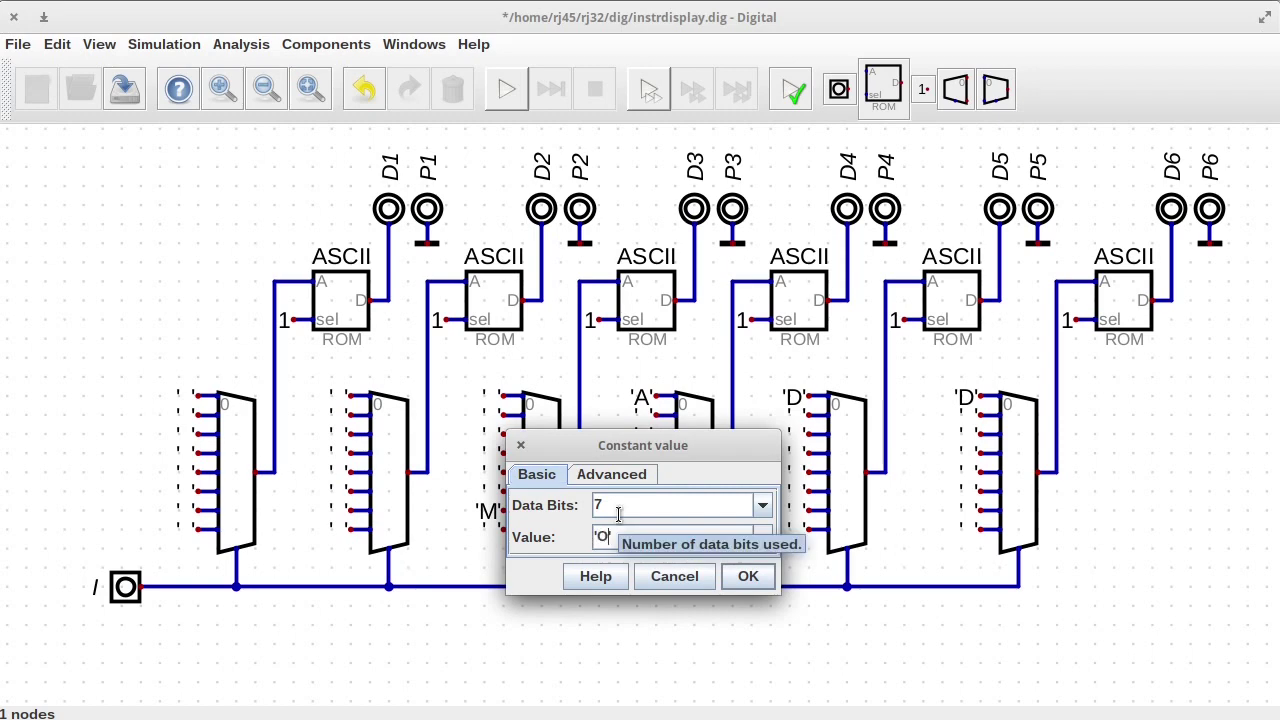
pyautogui.click(748, 576)
pyautogui.rightClick(794, 512)
pyautogui.write("'V'")
pyautogui.click(894, 577)
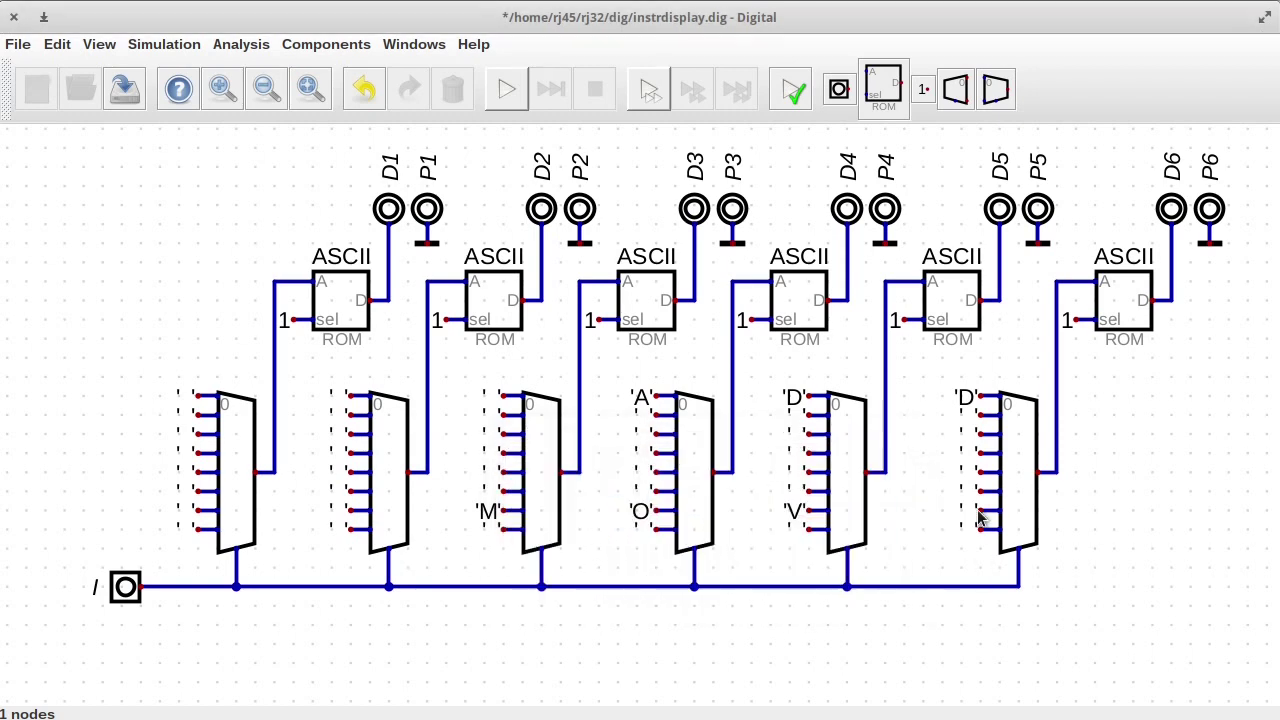
pyautogui.rightClick(967, 511)
pyautogui.write("'E'")
pyautogui.click(1068, 576)
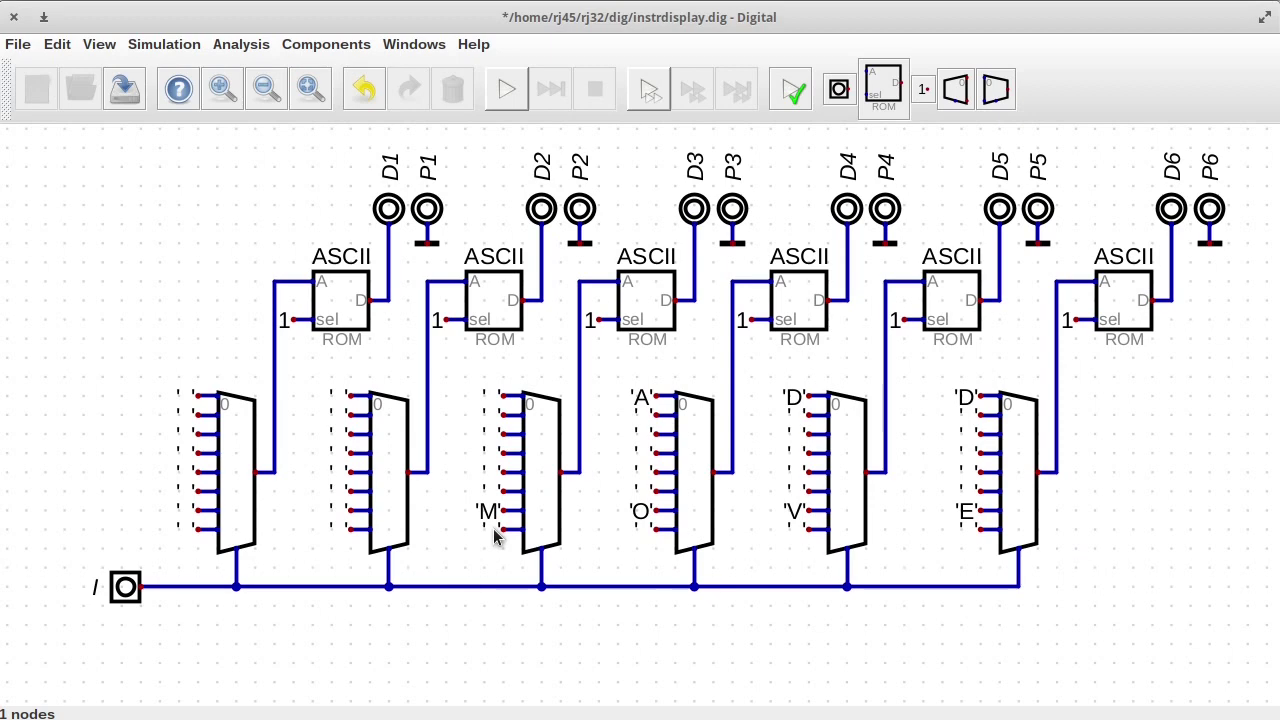
# Step: Set the last input constants of the D3 to D6 multiplexers to 'J', 'M', 'P' and 'P'
pyautogui.rightClick(497, 537)
pyautogui.write("'J'")
pyautogui.click(594, 596)
pyautogui.rightClick(645, 530)
pyautogui.write("'M'")
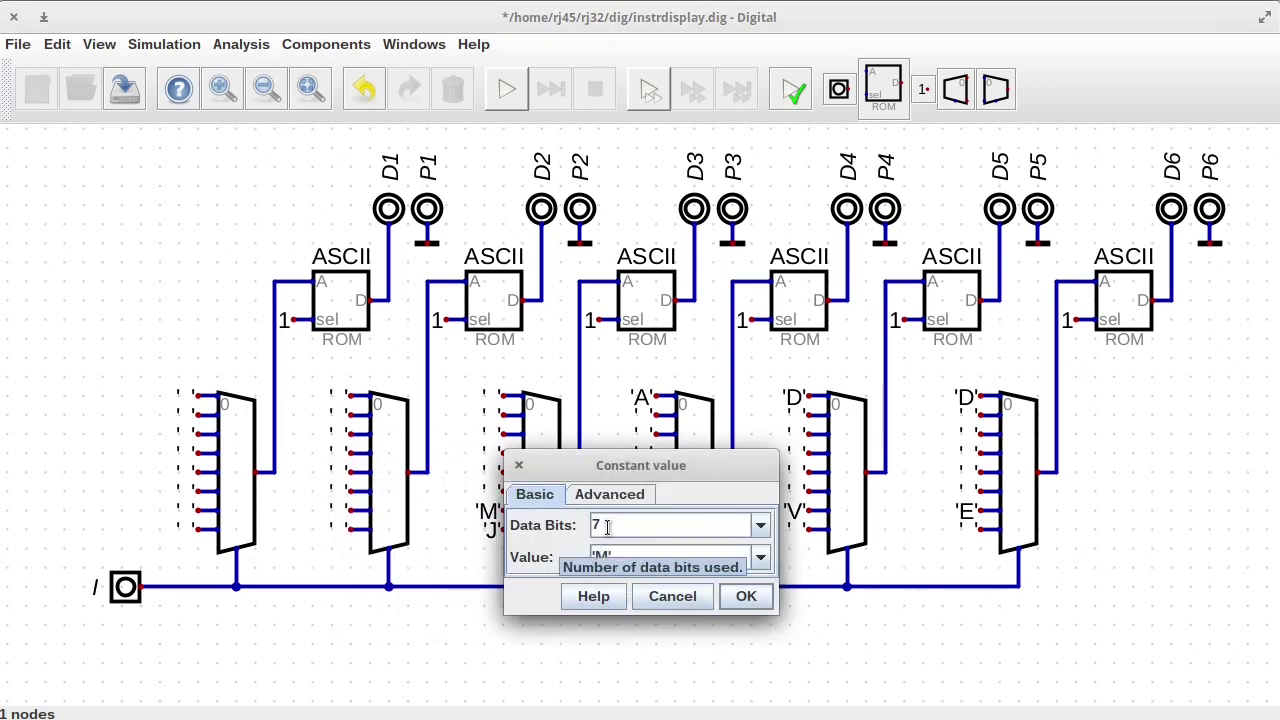
pyautogui.click(746, 595)
pyautogui.rightClick(798, 540)
pyautogui.write("'P'")
pyautogui.click(876, 588)
pyautogui.rightClick(978, 532)
pyautogui.write("'")
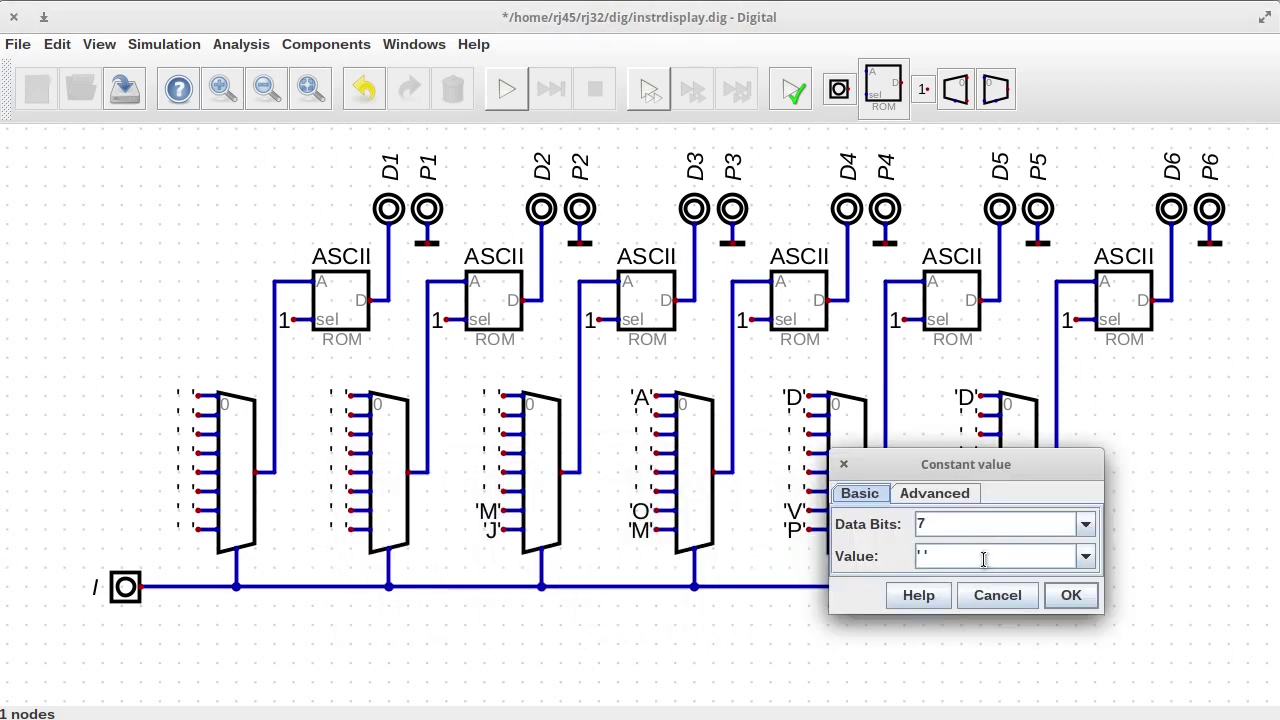
pyautogui.write("P'")
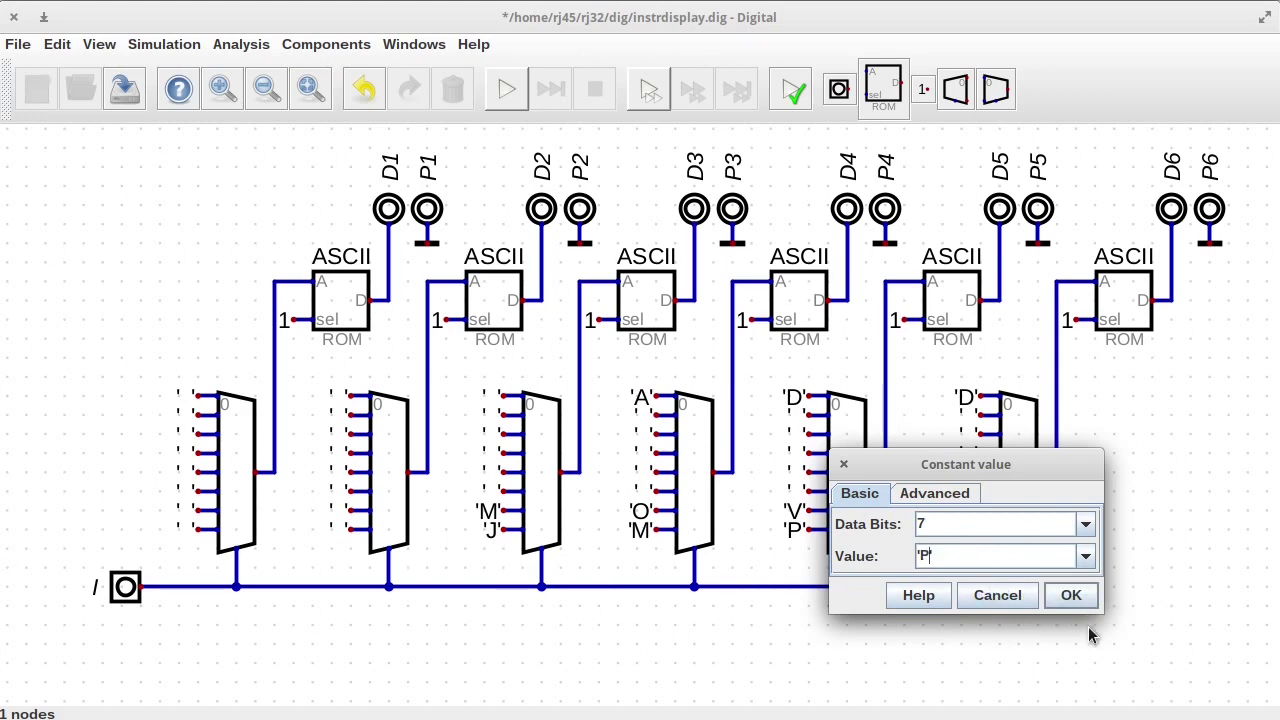
pyautogui.click(1045, 597)
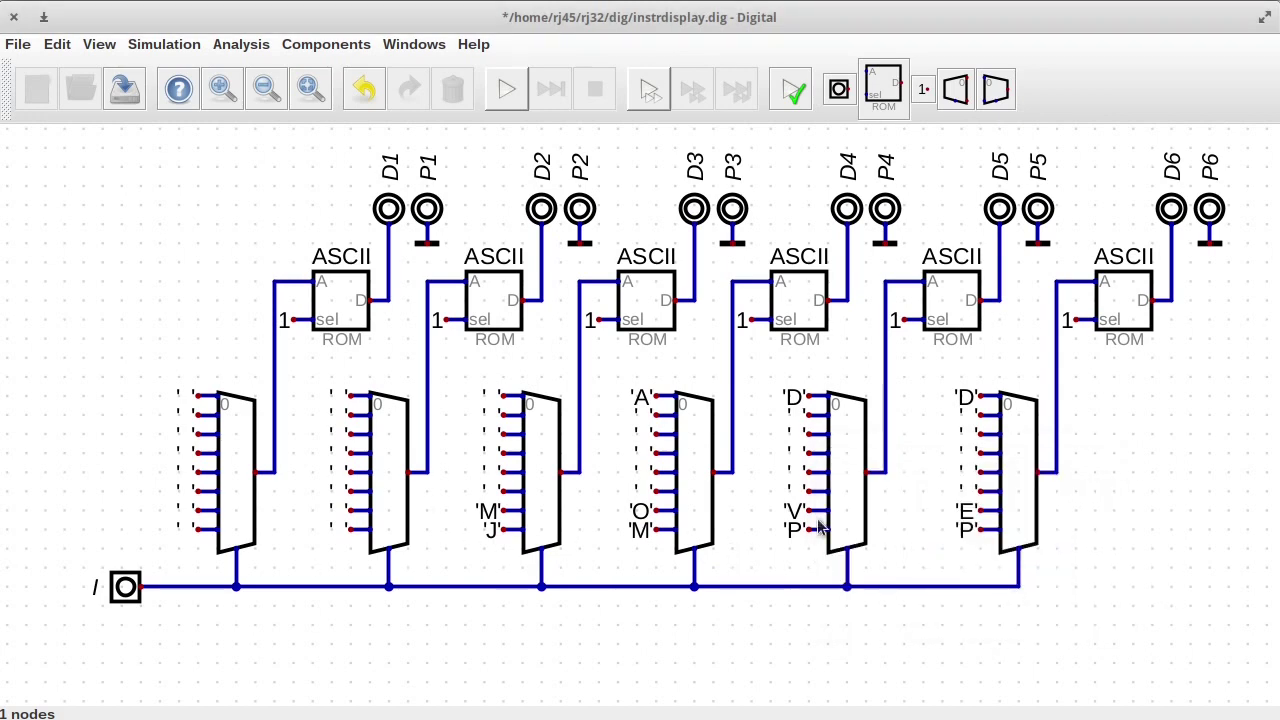
# Step: Change the last input constant of the multiplexer feeding D5 to 'M'
pyautogui.rightClick(800, 532)
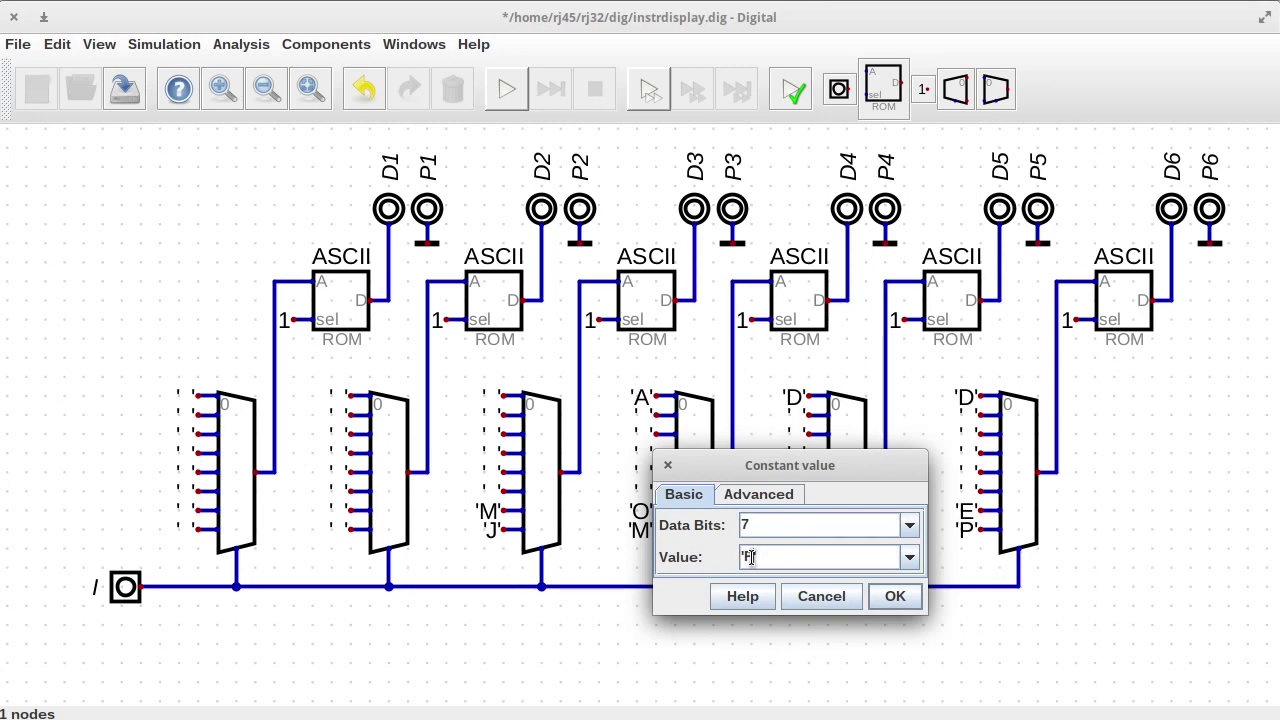
pyautogui.press('Return')
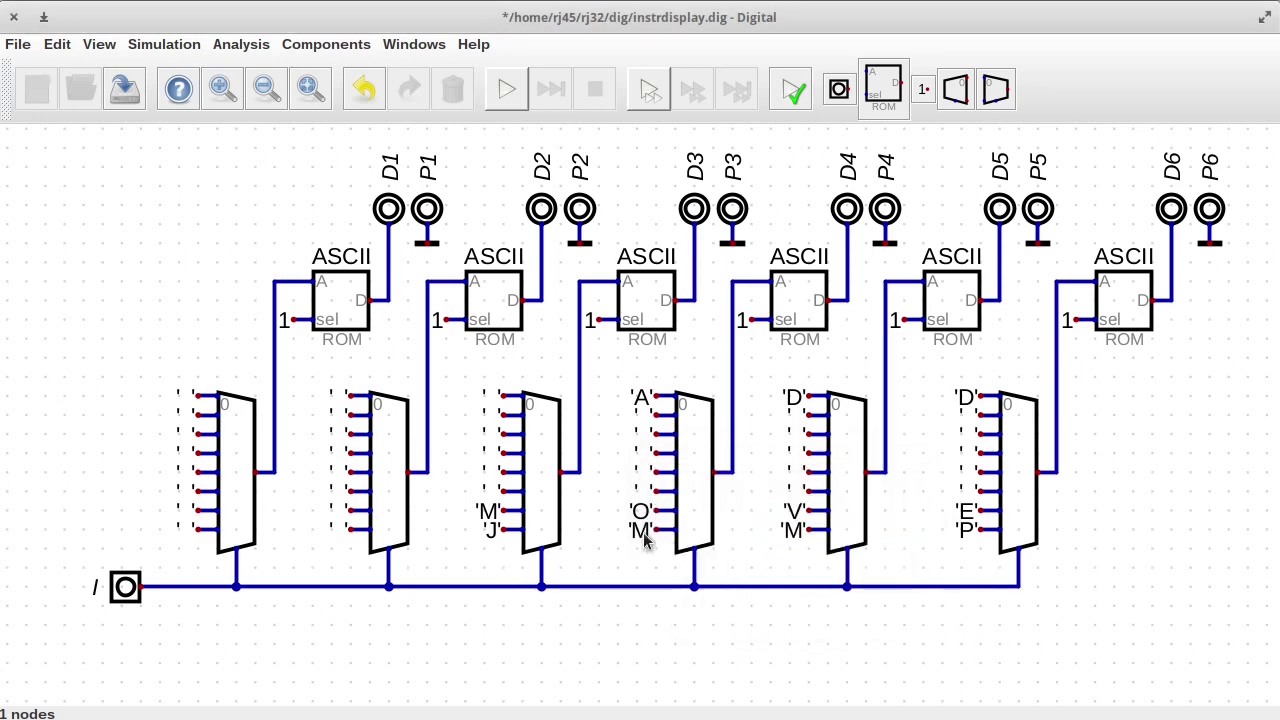
# Step: Change the last input constant of the multiplexer feeding D4 to 'U'
pyautogui.rightClick(646, 531)
pyautogui.click(603, 556)
pyautogui.press('BackSpace')
pyautogui.write('U')
pyautogui.press('Return')
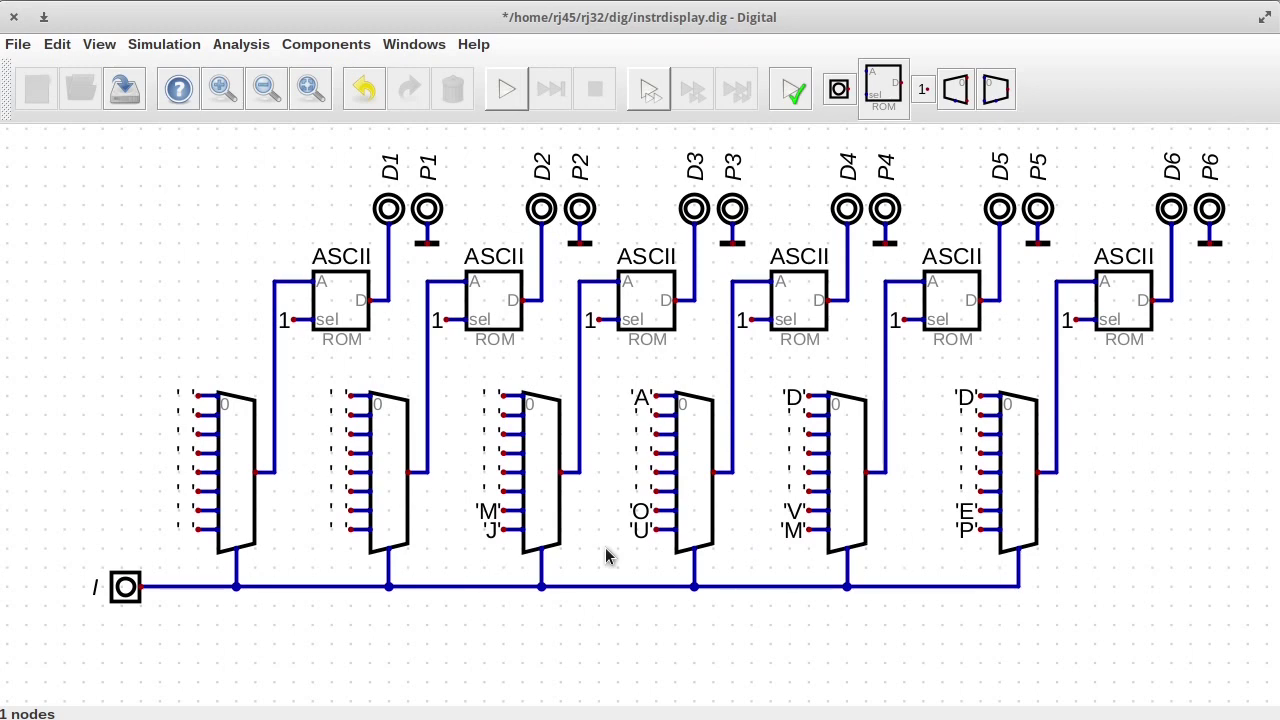
# Step: Test-run the instruction display circuit, stop the simulation, save the file and switch back to the front panel circuit
pyautogui.click(503, 90)
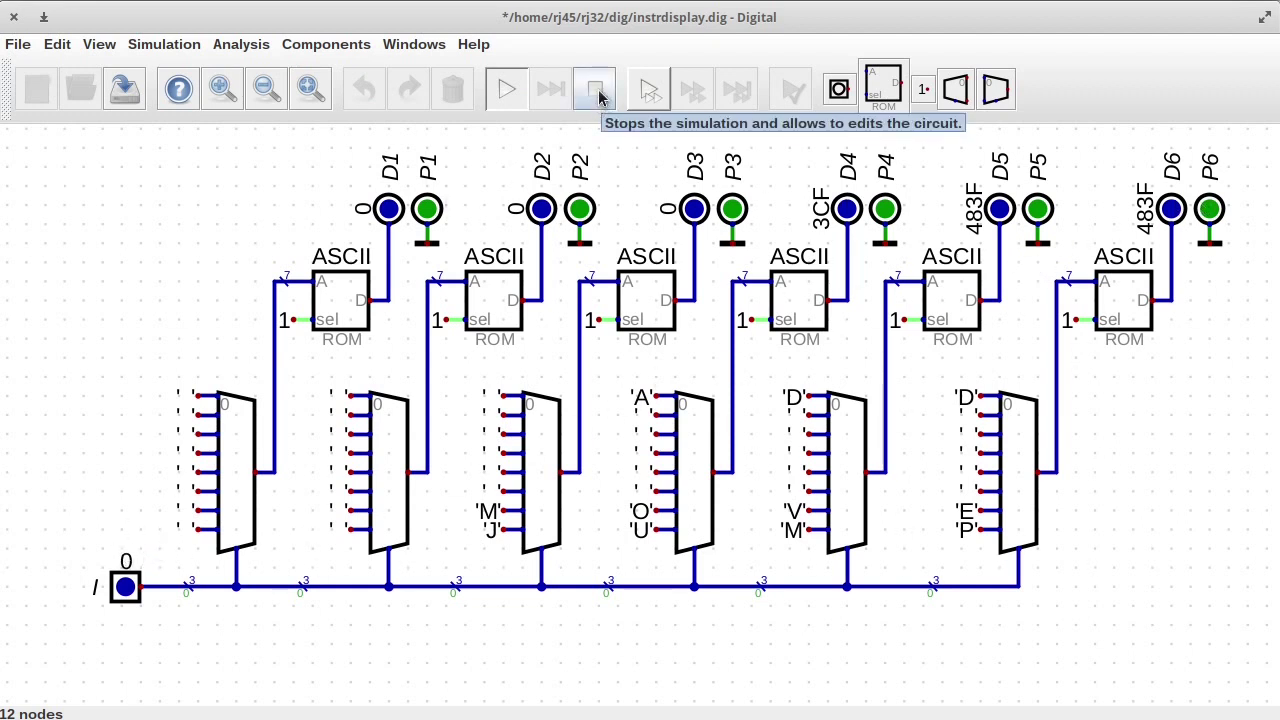
pyautogui.click(594, 92)
pyautogui.hotkey('ctrl', 's')
pyautogui.hotkey('alt', 'Tab')
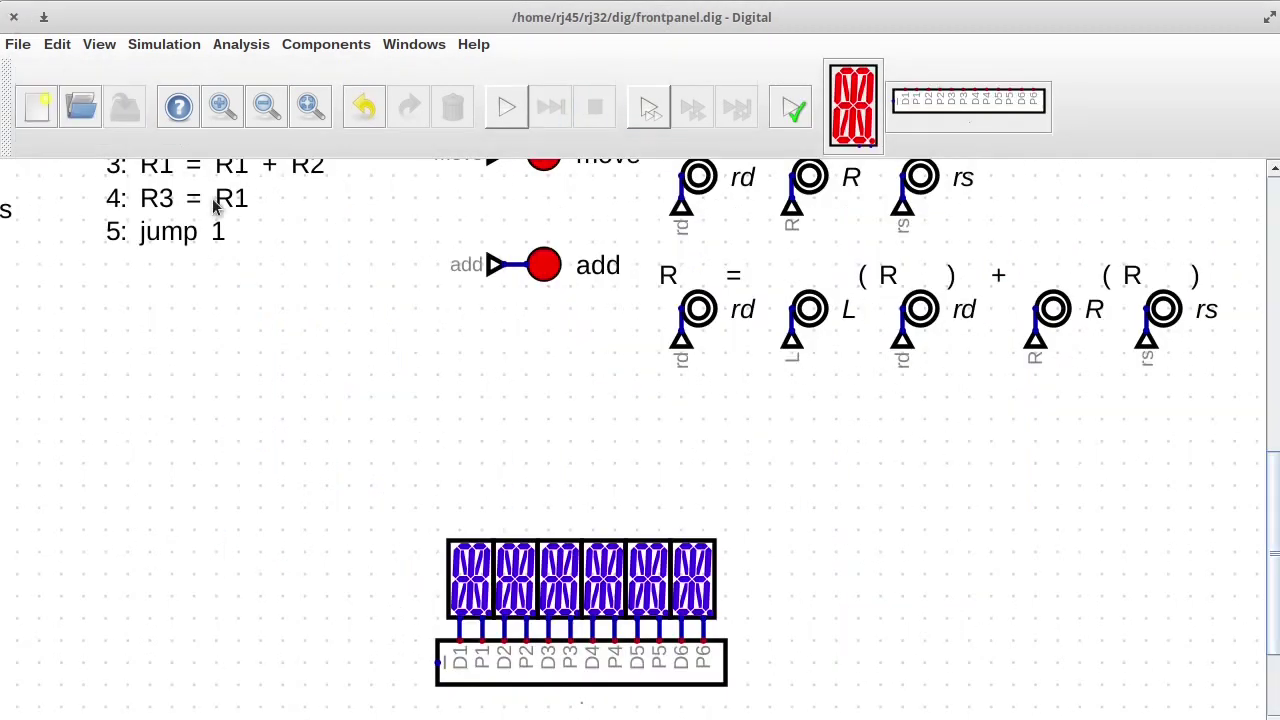
# Step: Add a 3-bit input component and connect it to the I pin of the instruction display block
pyautogui.click(316, 50)
pyautogui.moveTo(296, 89)
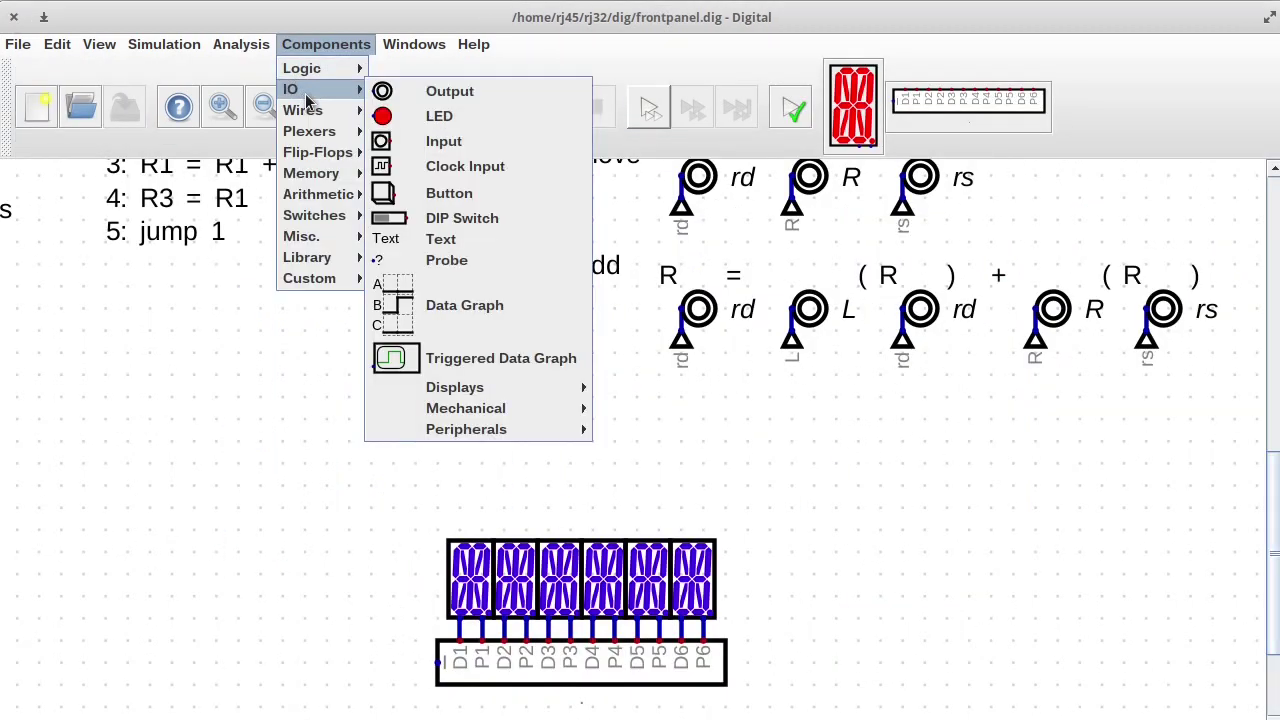
pyautogui.click(406, 139)
pyautogui.click(414, 672)
pyautogui.rightClick(394, 666)
pyautogui.write('3')
pyautogui.press('Return')
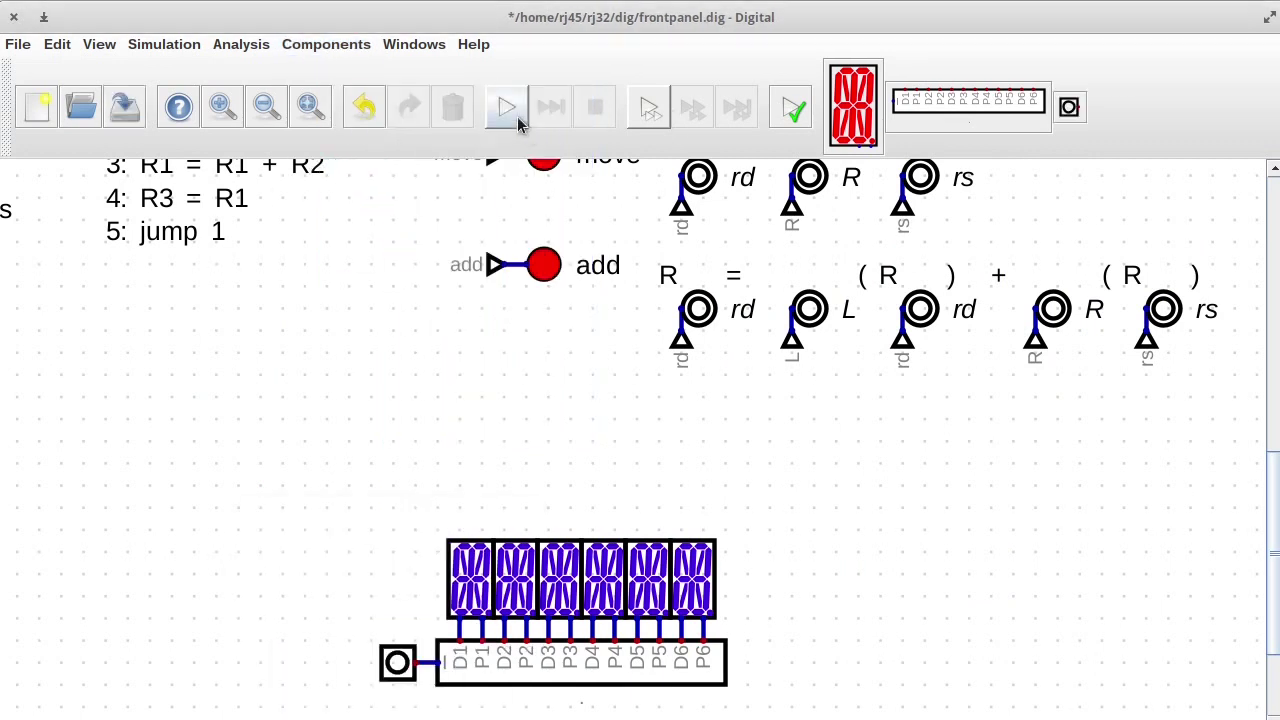
# Step: Simulate the front panel and cycle the display's test input through 7, 6 and 5, ending on 0, to check each mnemonic
pyautogui.click(515, 117)
pyautogui.click(391, 665)
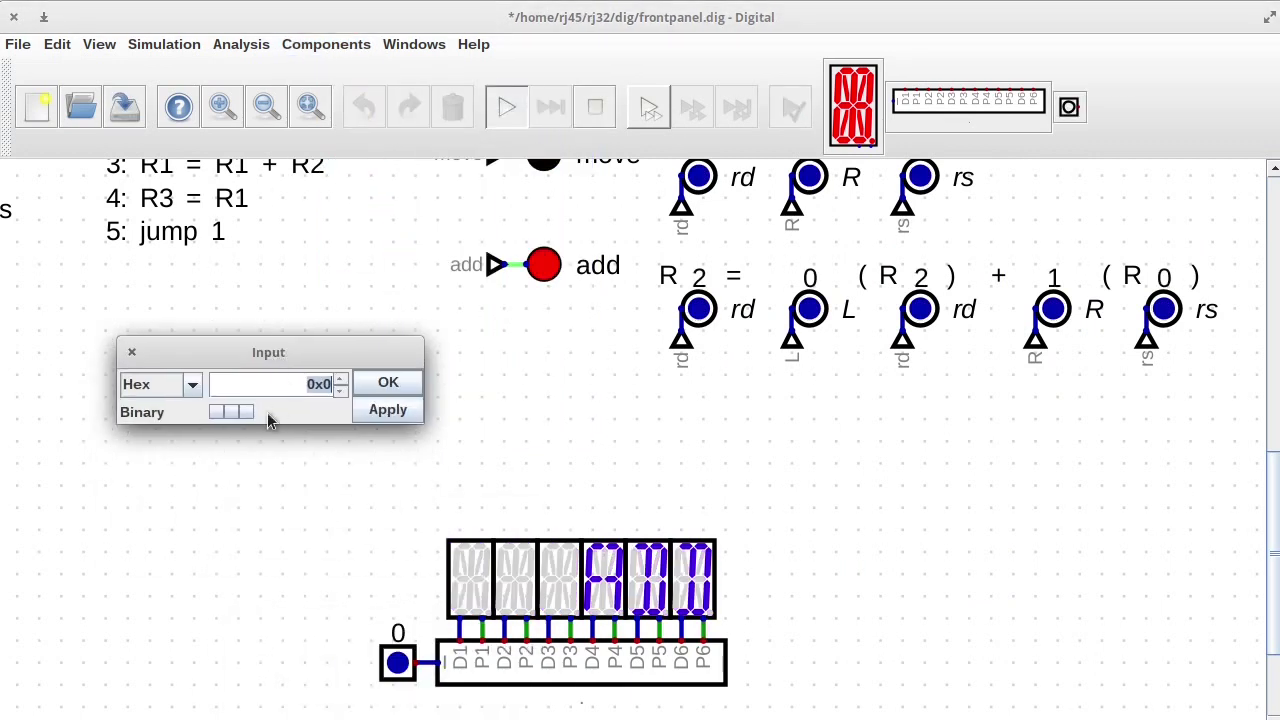
pyautogui.click(340, 391)
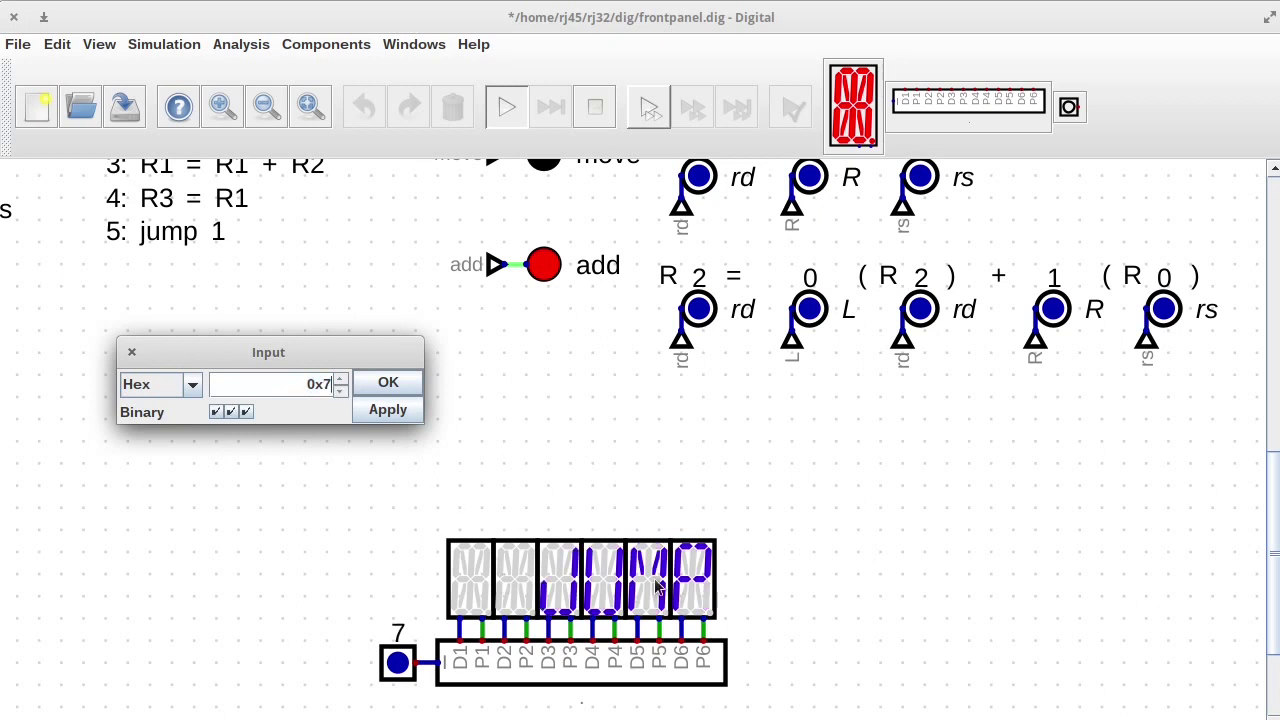
pyautogui.click(340, 391)
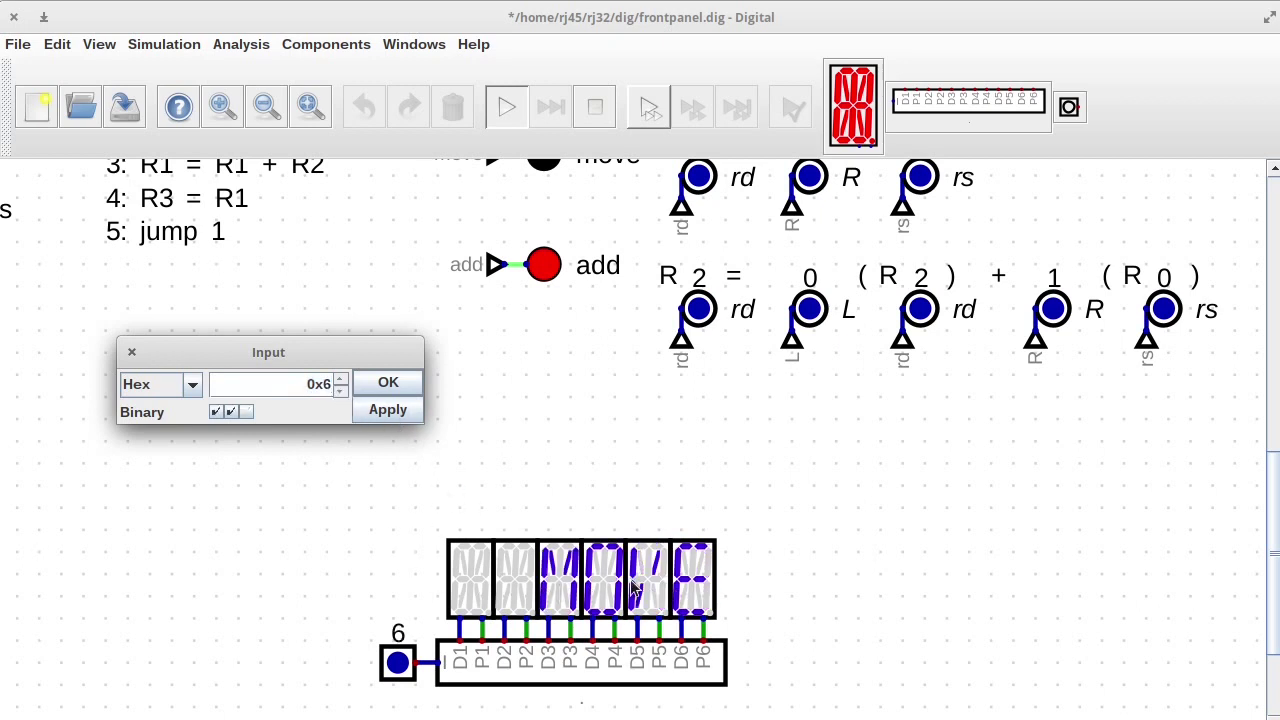
pyautogui.click(340, 391)
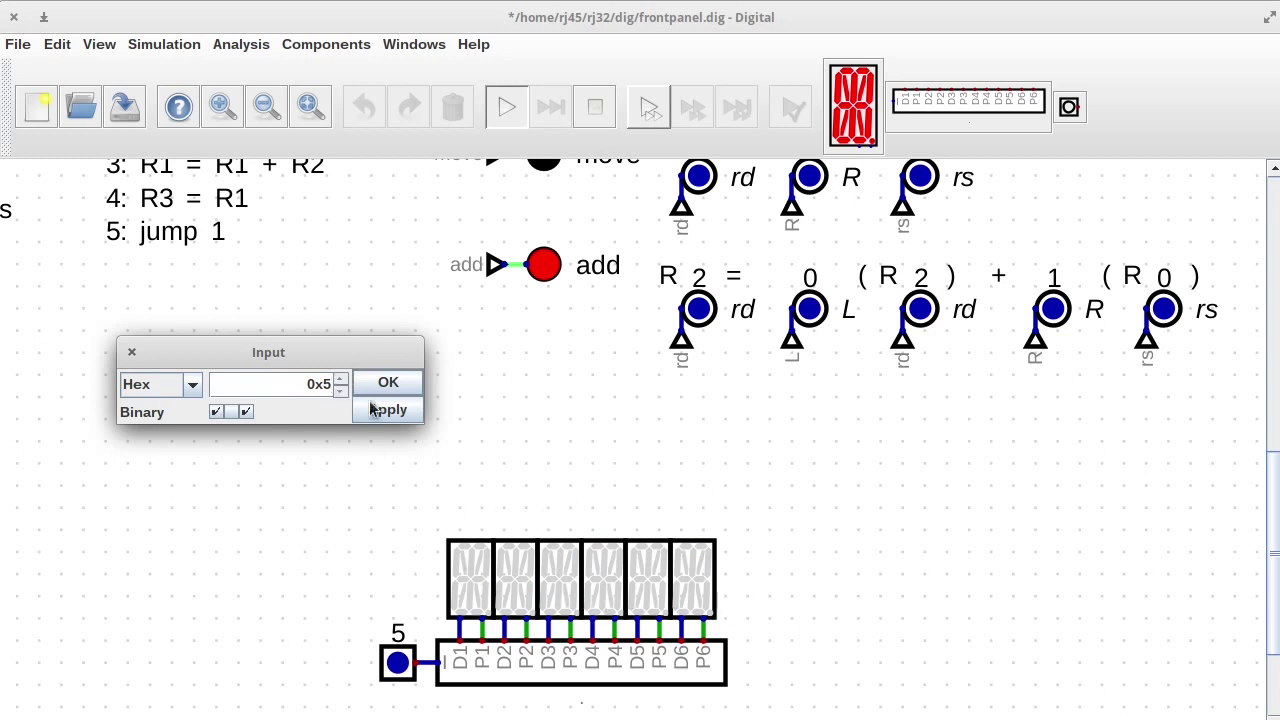
pyautogui.click(343, 381)
pyautogui.click(343, 381)
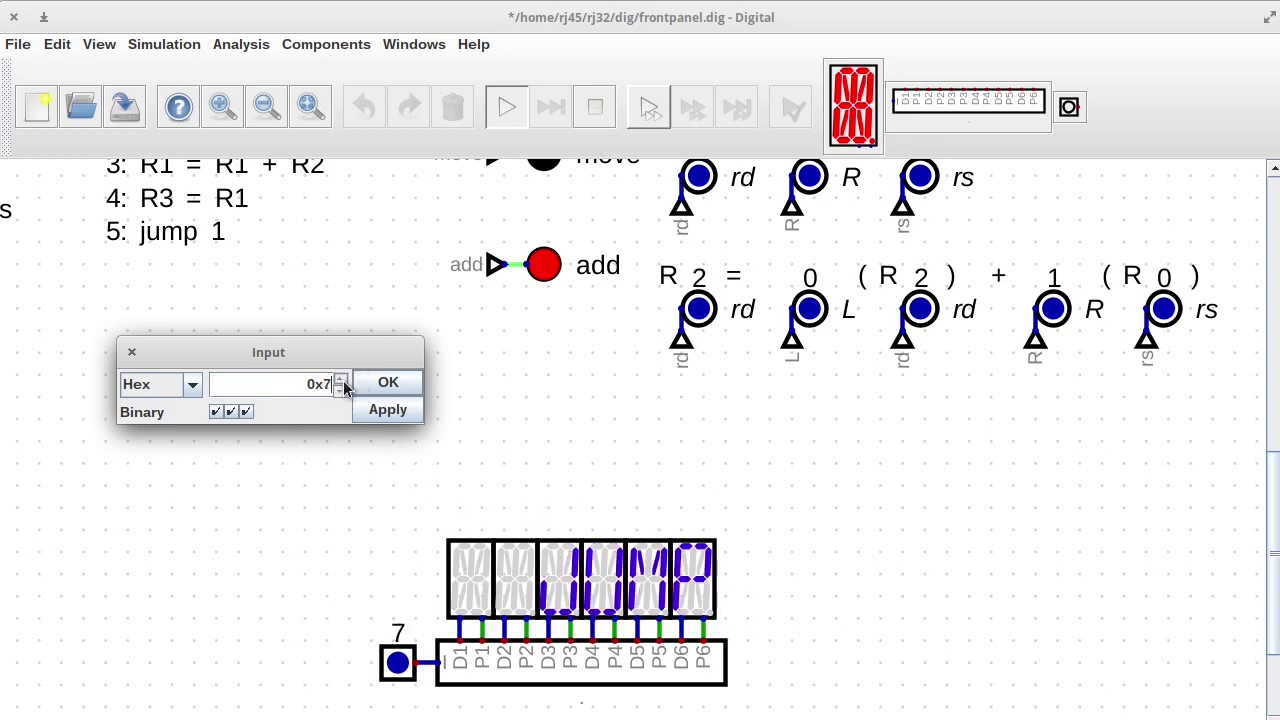
pyautogui.click(343, 381)
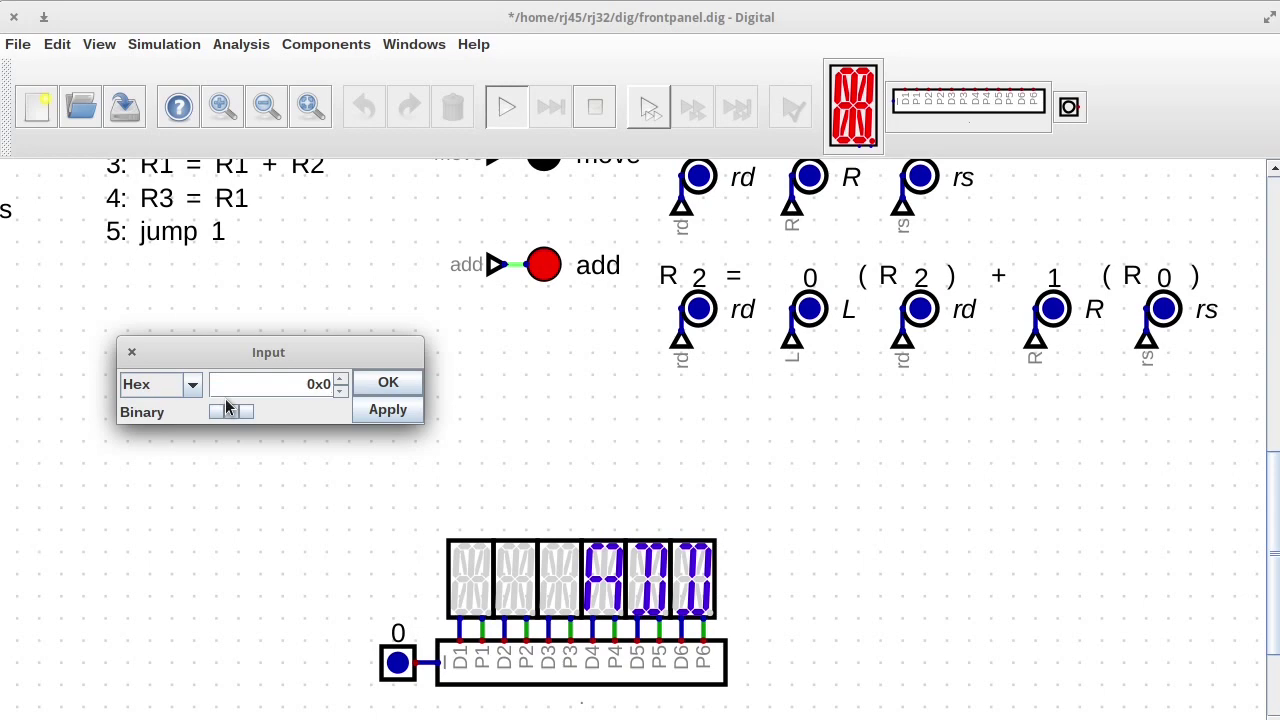
pyautogui.click(392, 386)
# Step: Stop the simulation and move the six-character display with its driver block and input to the free area below the R3 output
pyautogui.scroll(-5, 1063, 401)
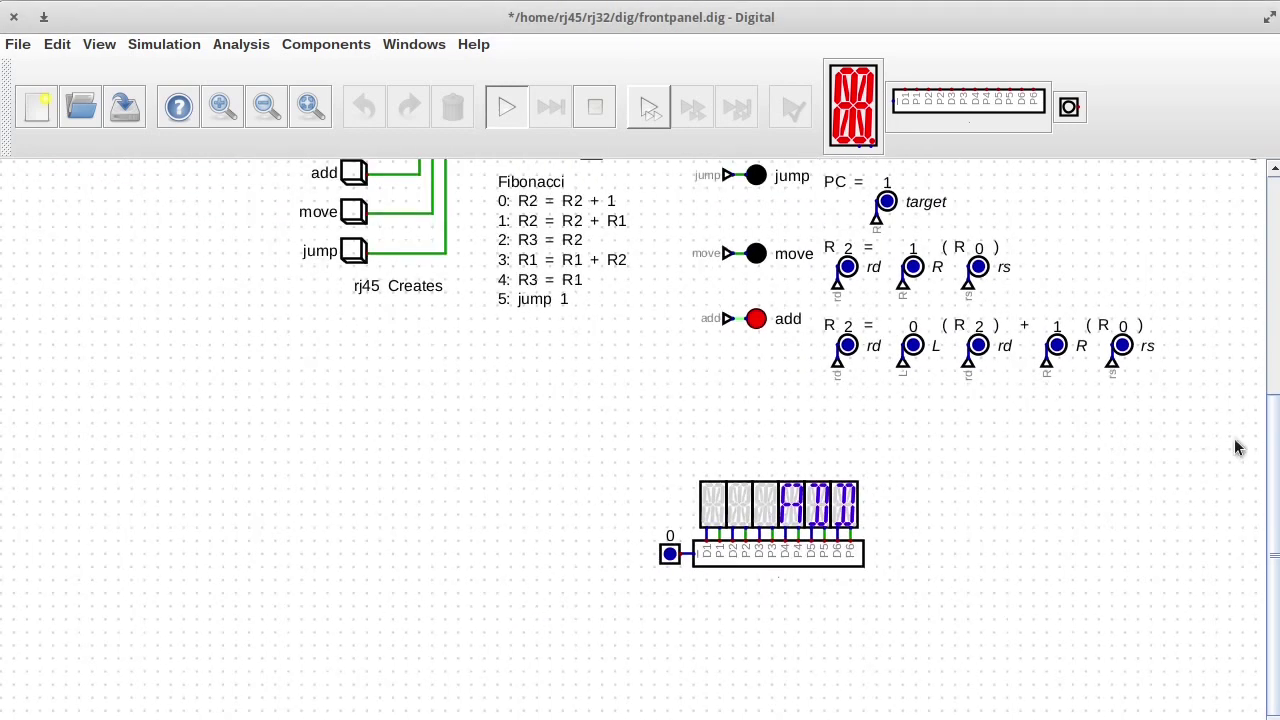
pyautogui.moveTo(1270, 475); pyautogui.dragTo(1262, 428)
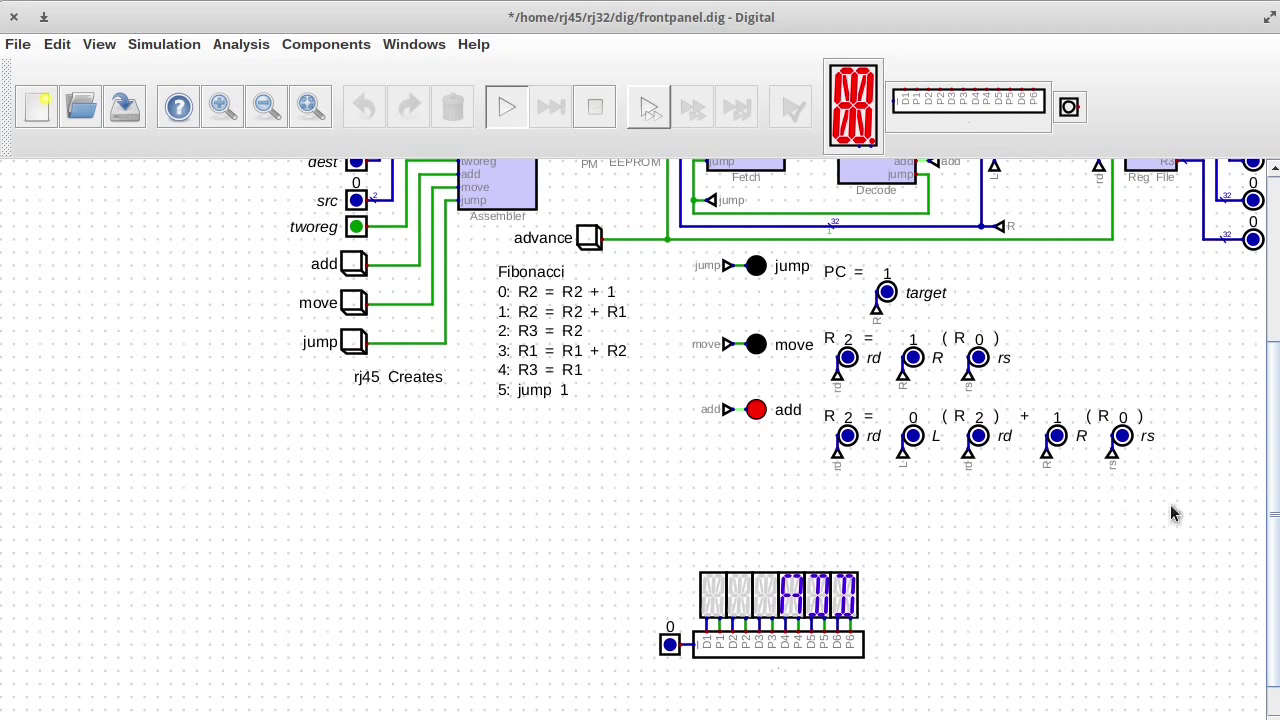
pyautogui.moveTo(1176, 525); pyautogui.dragTo(1014, 537)
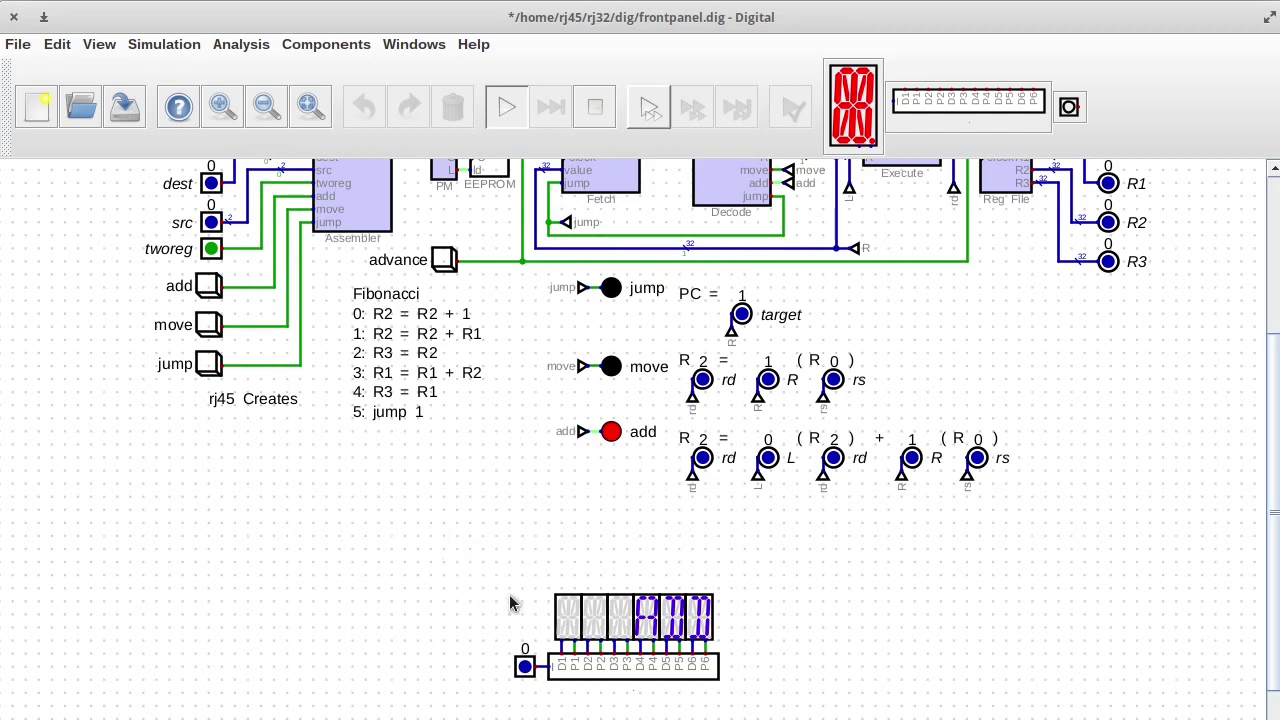
pyautogui.moveTo(464, 540); pyautogui.dragTo(650, 672)
pyautogui.press('space')
pyautogui.moveTo(576, 655); pyautogui.dragTo(969, 374)
pyautogui.press('F1')
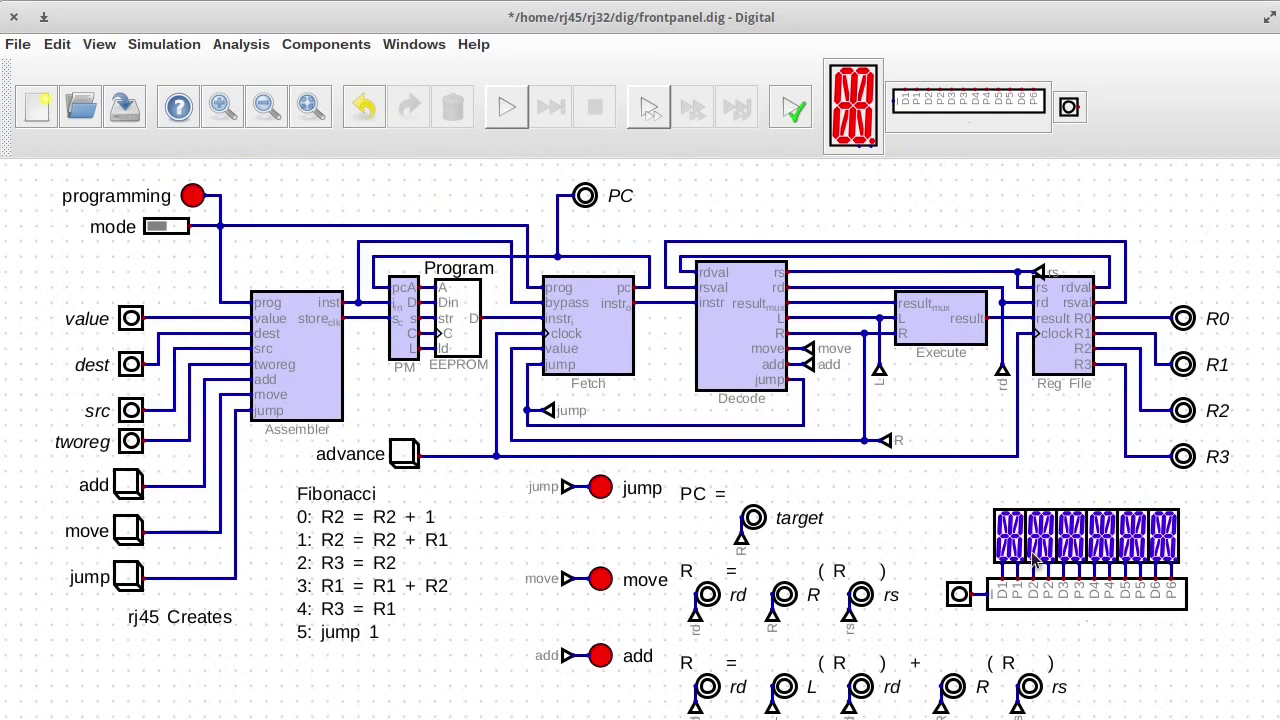
# Step: Place a tunnel named 'instr' rotated 270° and wire it to the instruction line between Fetch and Decode
pyautogui.press('t')
pyautogui.press('r')
pyautogui.press('r')
pyautogui.press('r')
pyautogui.click(665, 318)
pyautogui.rightClick(665, 325)
pyautogui.write('instr')
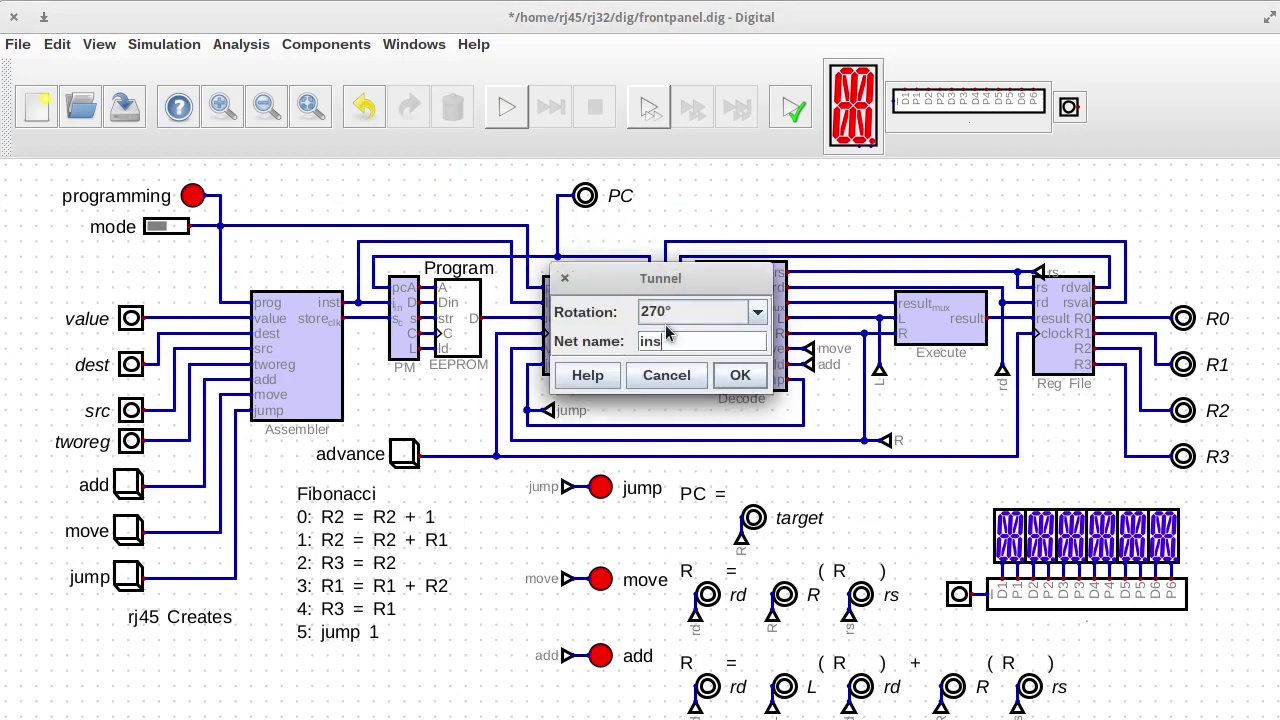
pyautogui.click(737, 374)
pyautogui.click(665, 302)
pyautogui.click(665, 318)
# Step: Replace the test input on the display block's I pin with an 'instr' tunnel
pyautogui.moveTo(904, 557); pyautogui.dragTo(980, 631)
pyautogui.press('Delete')
pyautogui.press('l')
pyautogui.press('r')
pyautogui.press('r')
pyautogui.press('r')
pyautogui.click(971, 594)
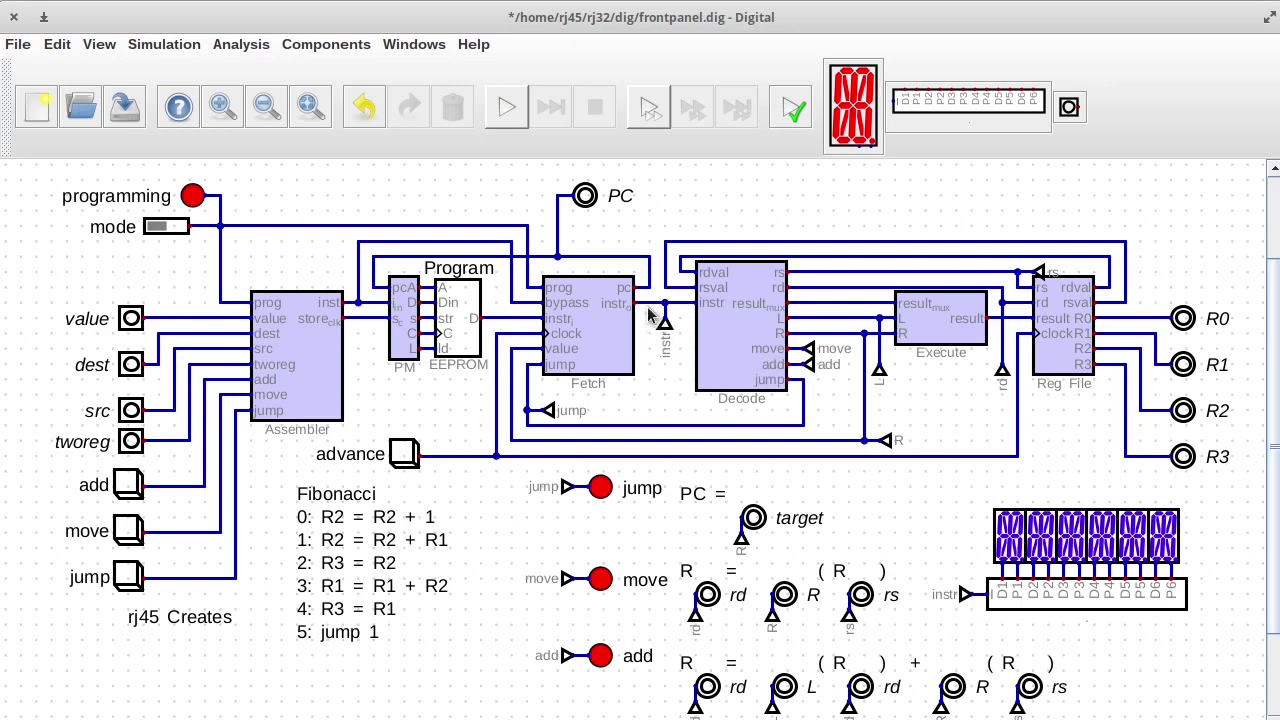
# Step: Delete the tunnel on the line between Fetch and Decode and rename the display block's tunnel to 'op'
pyautogui.moveTo(651, 316); pyautogui.dragTo(700, 346)
pyautogui.press('Delete')
pyautogui.rightClick(962, 596)
pyautogui.write('op')
pyautogui.press('Return')
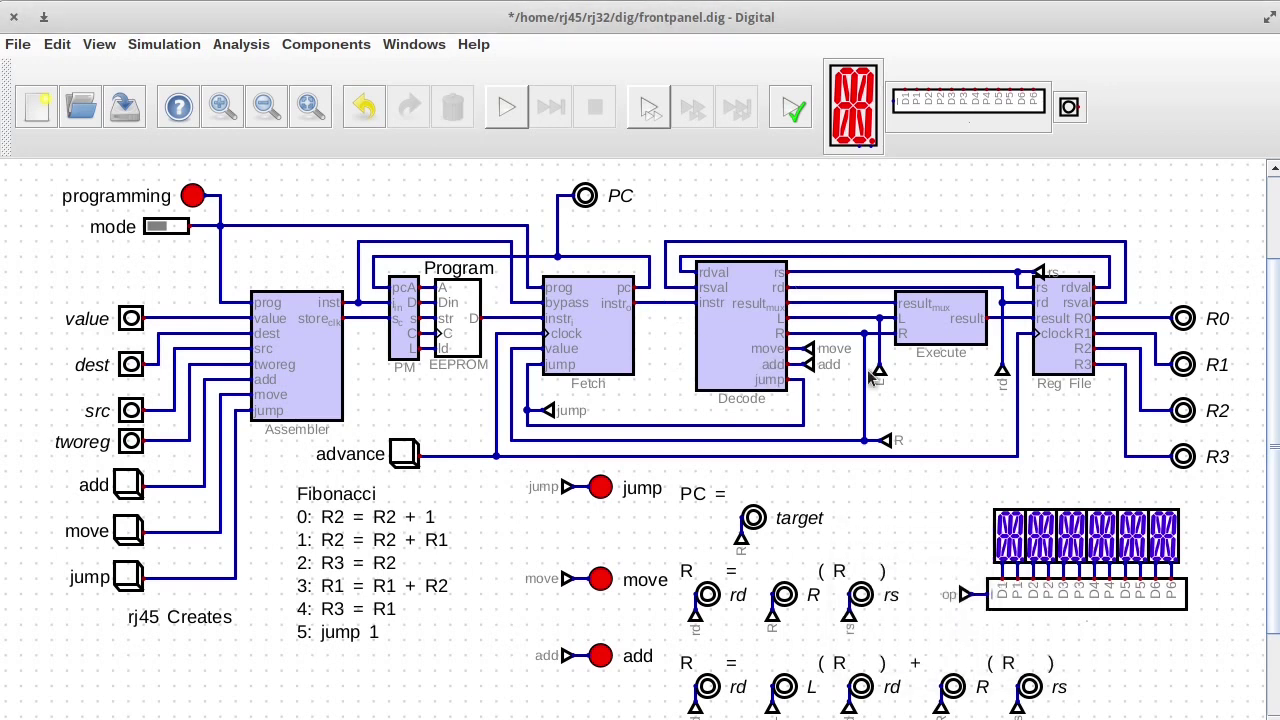
# Step: Open the Decode block's circuit and place a new output above the rd output
pyautogui.rightClick(743, 333)
pyautogui.click(785, 376)
pyautogui.click(371, 74)
pyautogui.moveTo(363, 108)
pyautogui.click(457, 117)
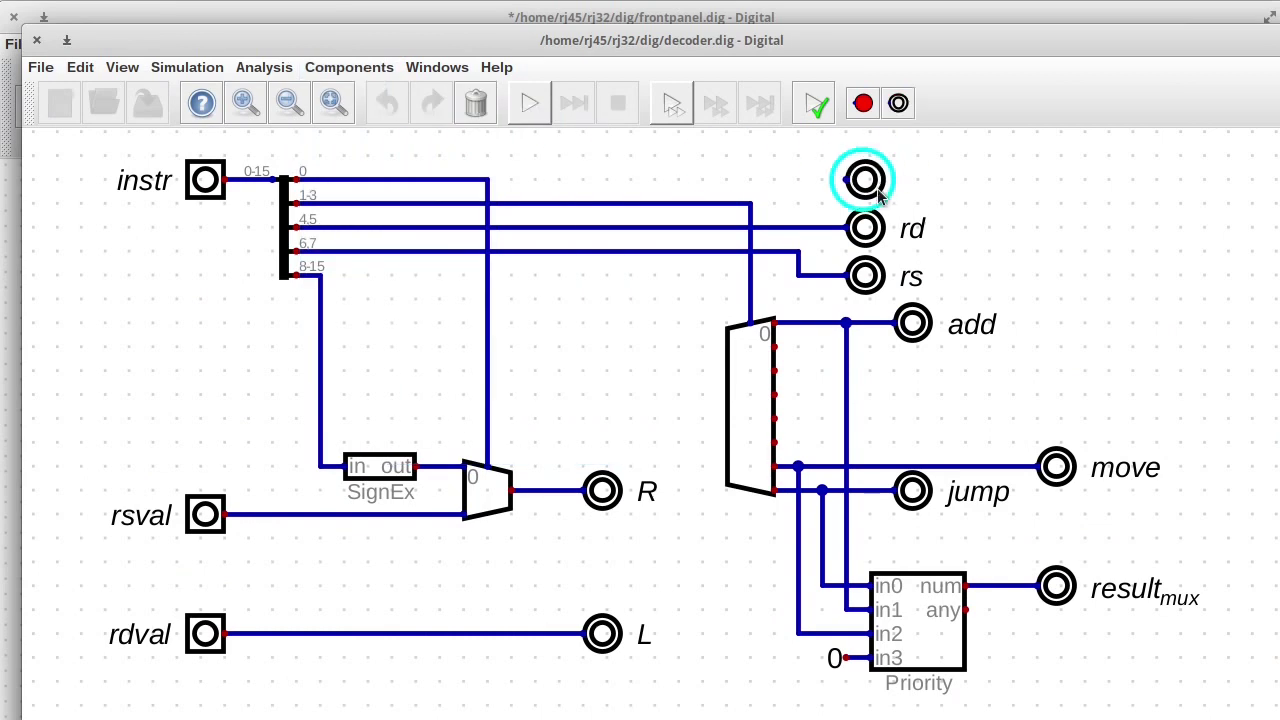
pyautogui.click(866, 184)
# Step: Label the new output 'op', set it to 3 data bits and wire it to the splitter's 1-3 line
pyautogui.rightClick(859, 182)
pyautogui.write('op')
pyautogui.doubleClick(922, 108)
pyautogui.write('3')
pyautogui.click(968, 308)
pyautogui.click(750, 203)
pyautogui.click(846, 180)
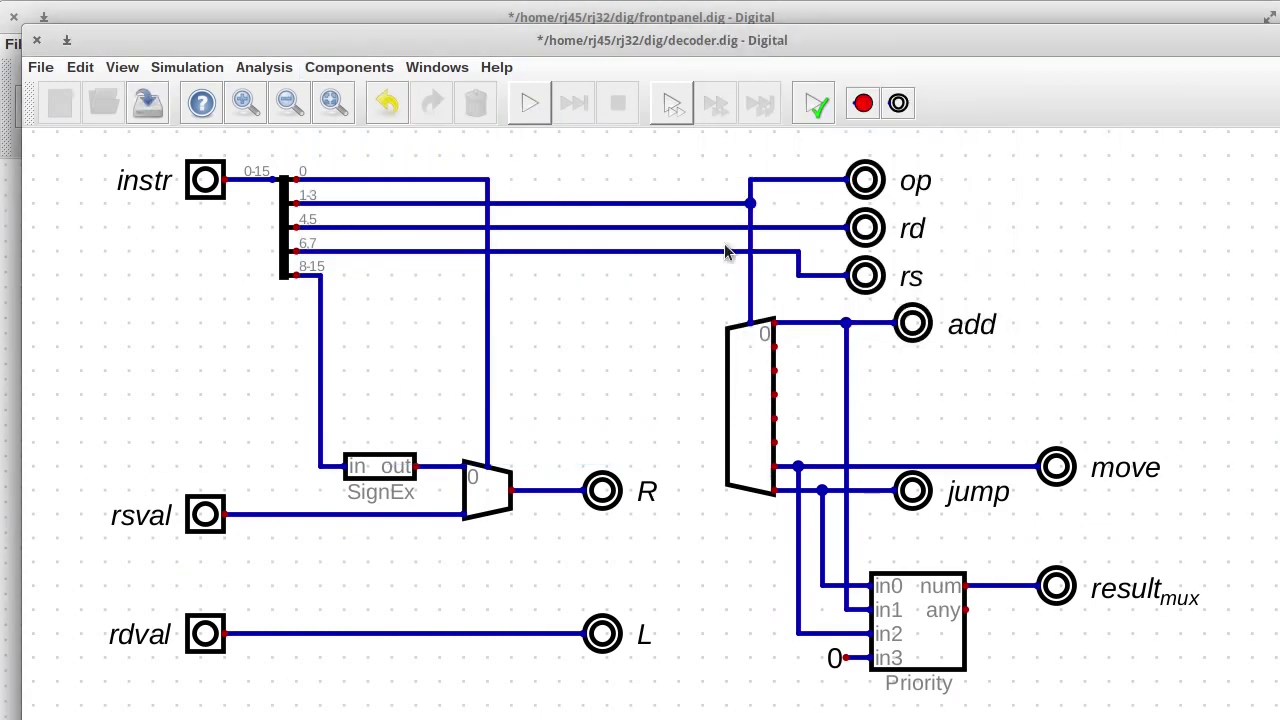
# Step: Save the decoder, reorder its outputs so 'op' comes just before 'jump', and close the circuit
pyautogui.click(165, 113)
pyautogui.click(80, 67)
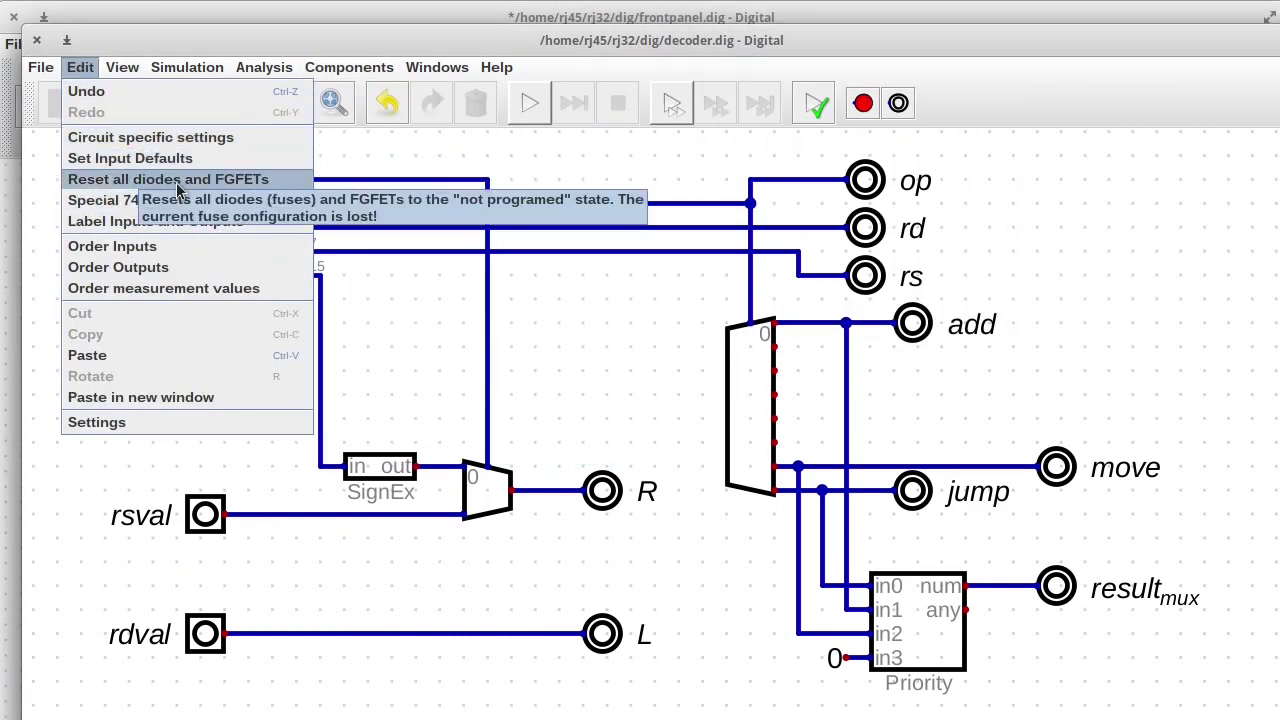
pyautogui.click(112, 271)
pyautogui.click(592, 477)
pyautogui.click(715, 328)
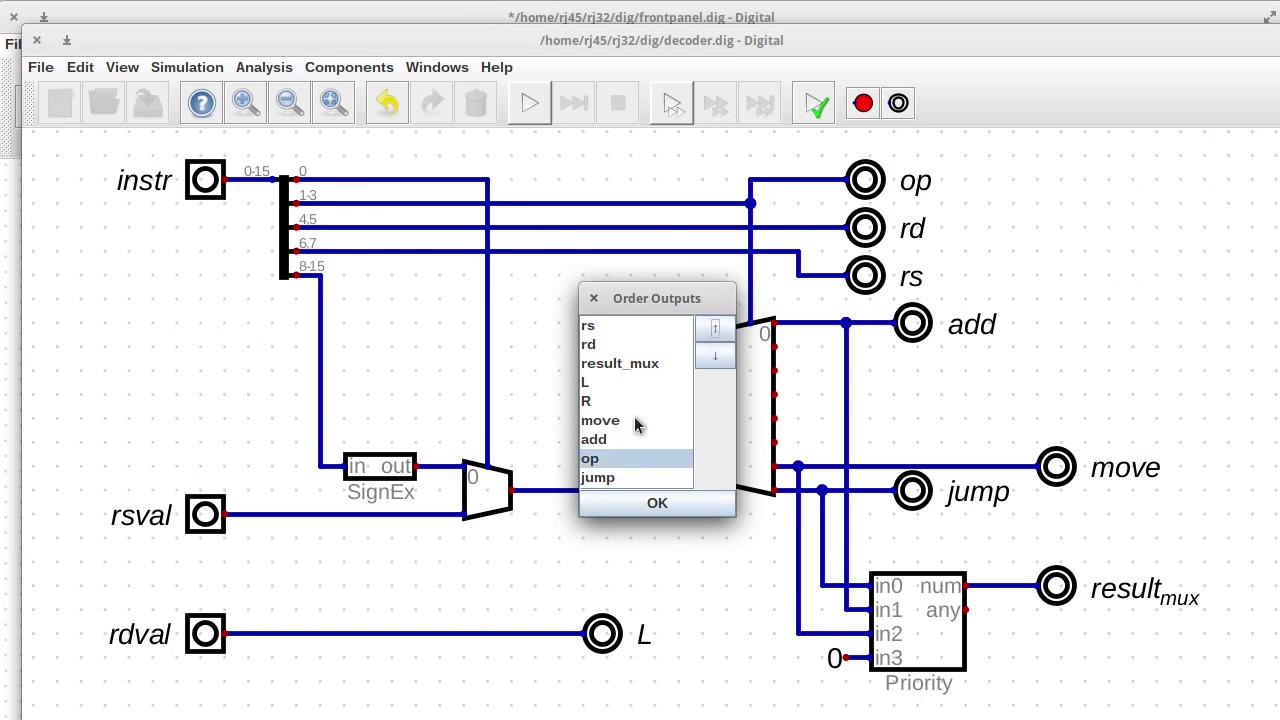
pyautogui.click(657, 503)
pyautogui.click(37, 40)
# Step: Add an 'op' tunnel, connect it to the Decode block's op output, and save the front panel
pyautogui.keyDown('ctrl'); pyautogui.click(801, 385); pyautogui.keyUp('ctrl')
pyautogui.click(799, 394)
pyautogui.click(816, 388)
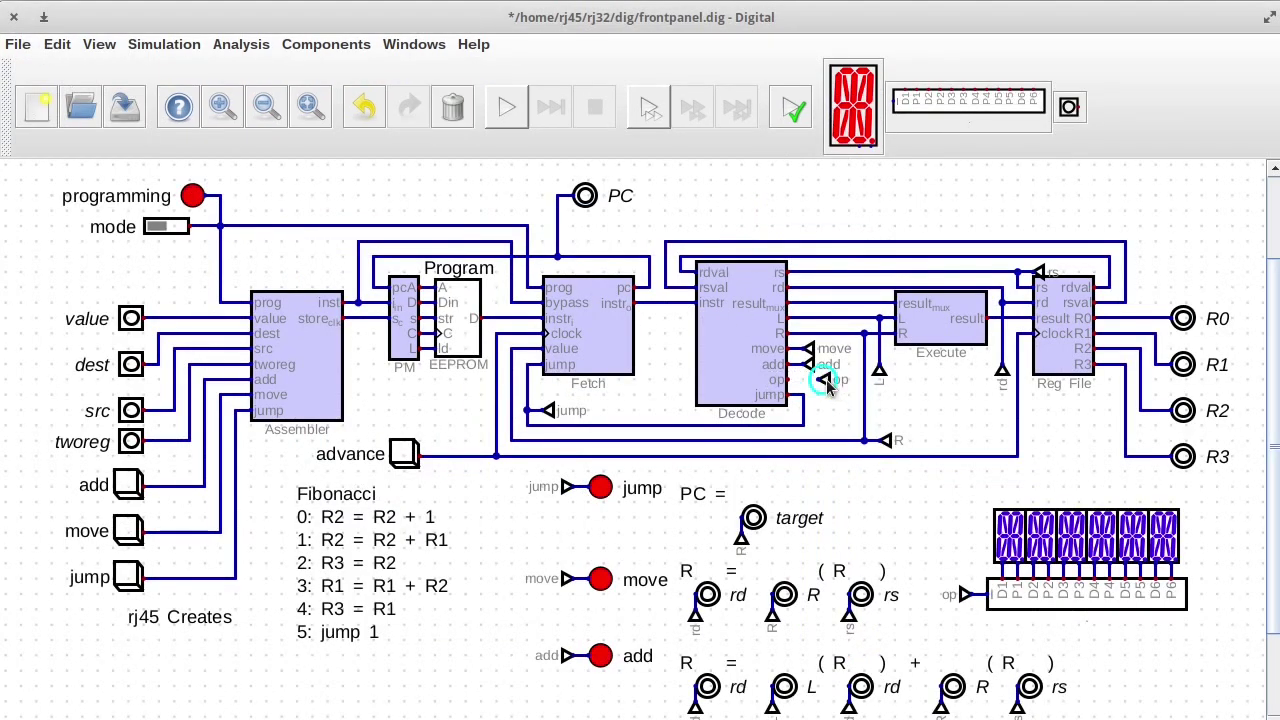
pyautogui.click(786, 382)
pyautogui.click(124, 106)
# Step: Run the simulation and repeatedly advance the Fibonacci program to check the display's mnemonic for each instruction
pyautogui.click(506, 107)
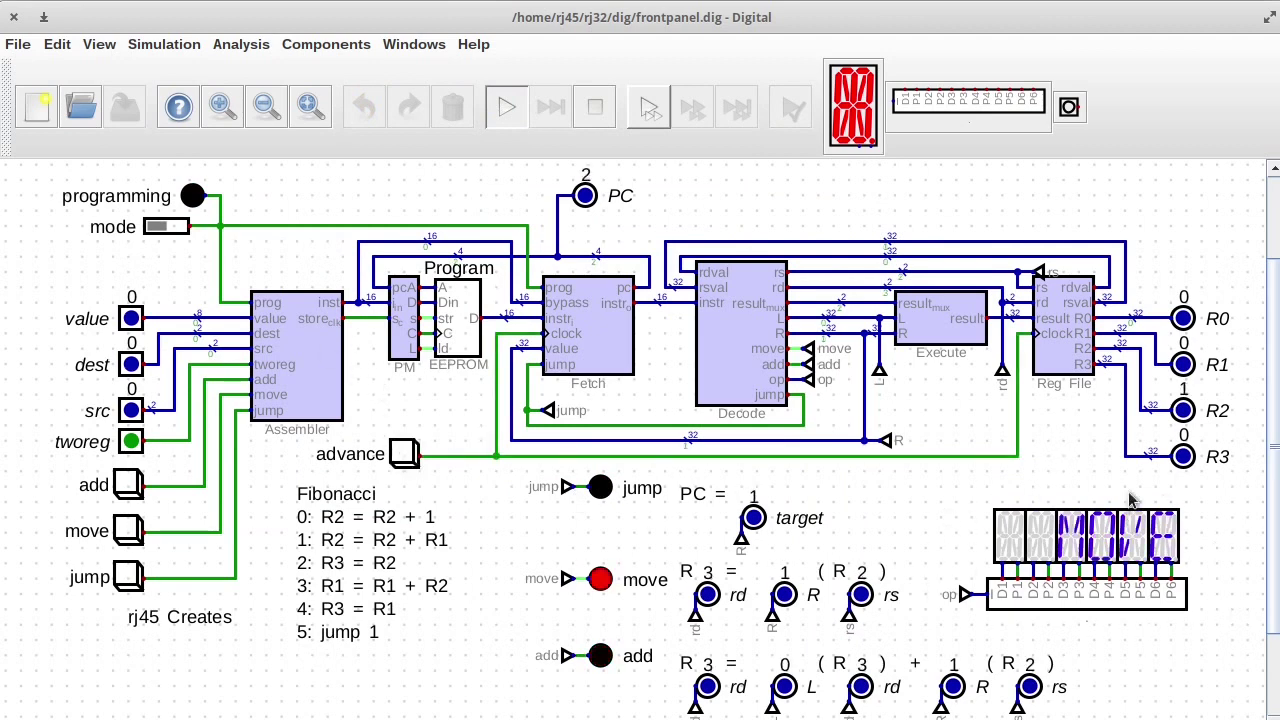
pyautogui.press('F1')
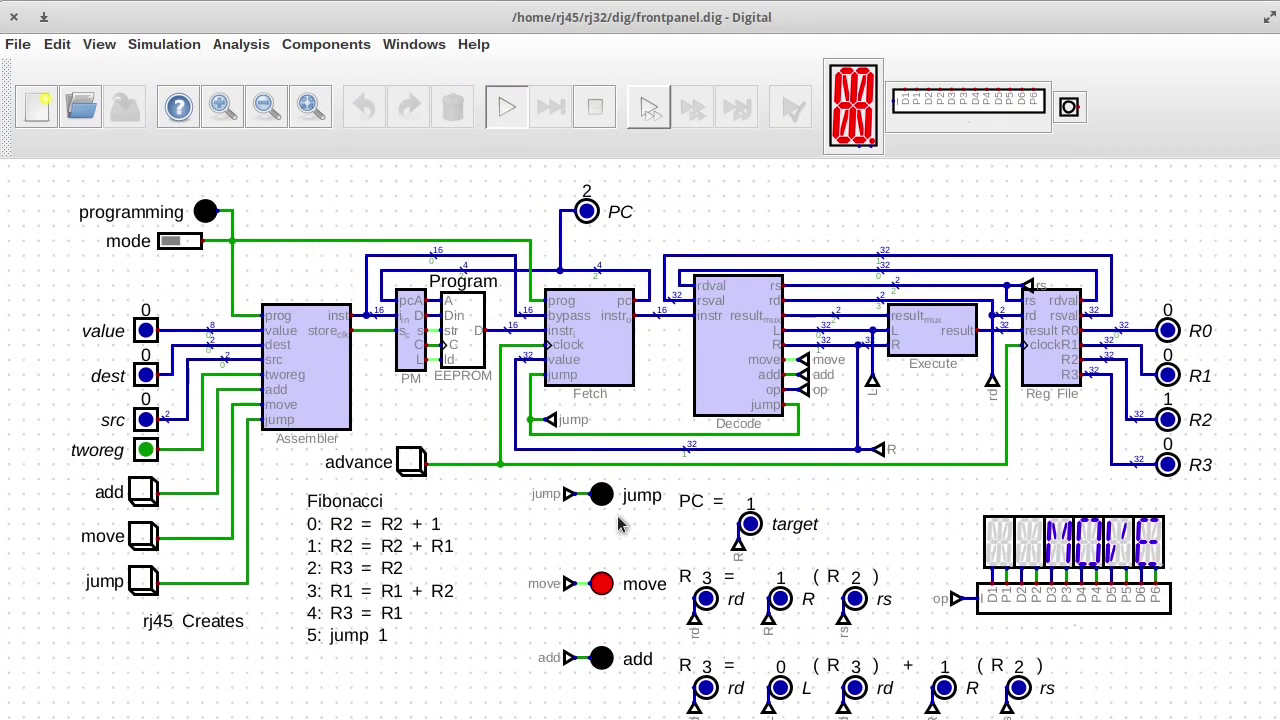
pyautogui.moveTo(629, 28); pyautogui.dragTo(629, 0)
pyautogui.tripleClick(409, 422)
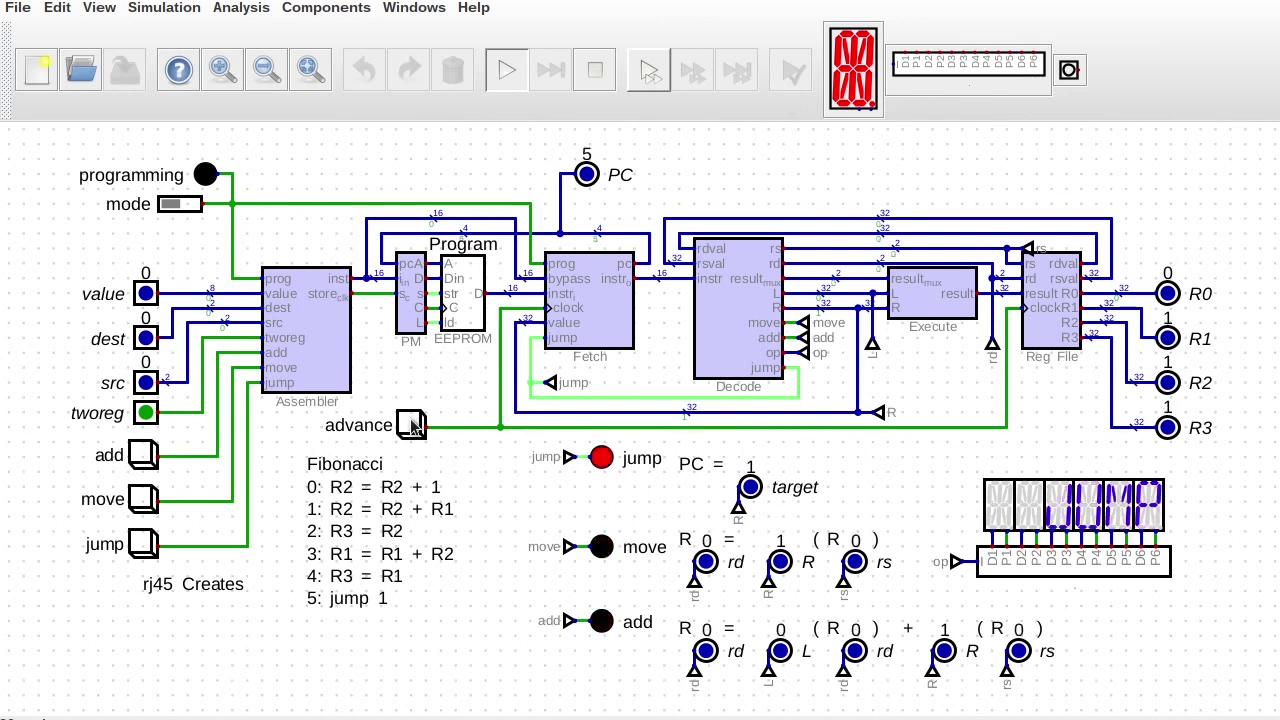
pyautogui.doubleClick(410, 422)
pyautogui.tripleClick(411, 422)
pyautogui.click(411, 422)
pyautogui.doubleClick(411, 422)
pyautogui.click(411, 425)
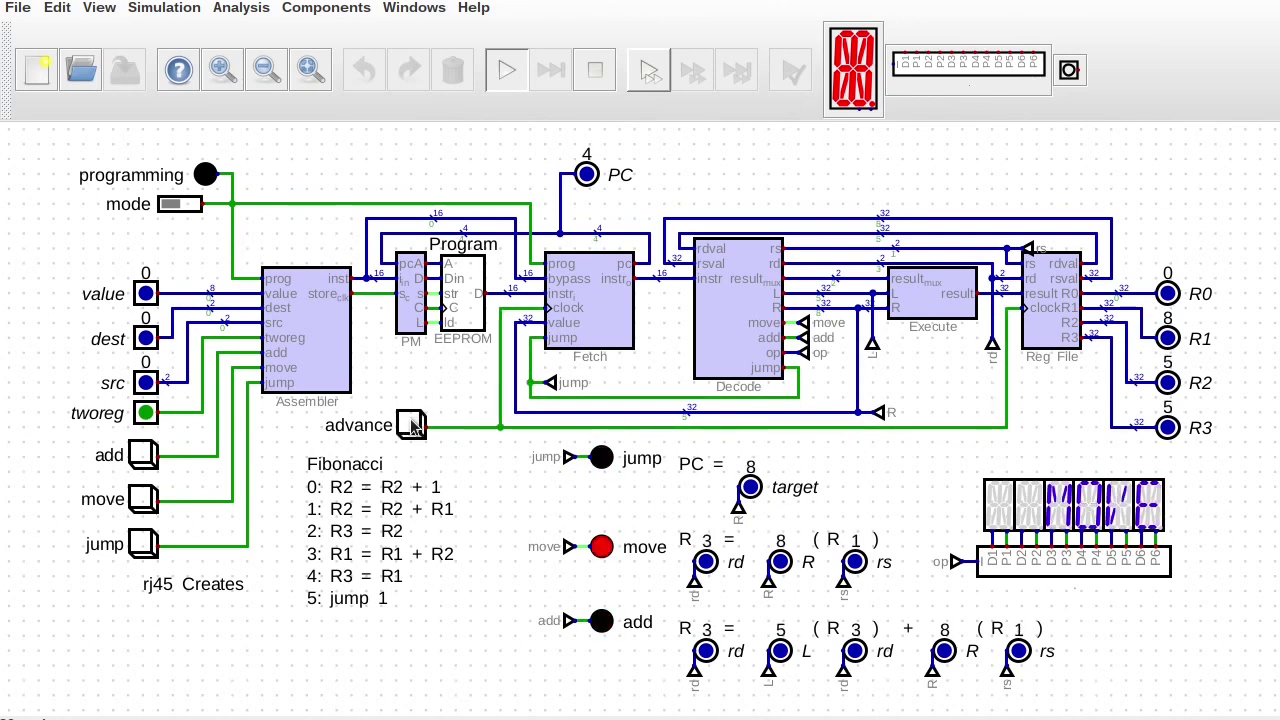
pyautogui.click(411, 425)
pyautogui.click(411, 425)
pyautogui.click(411, 425)
pyautogui.click(411, 425)
pyautogui.click(411, 425)
pyautogui.click(411, 425)
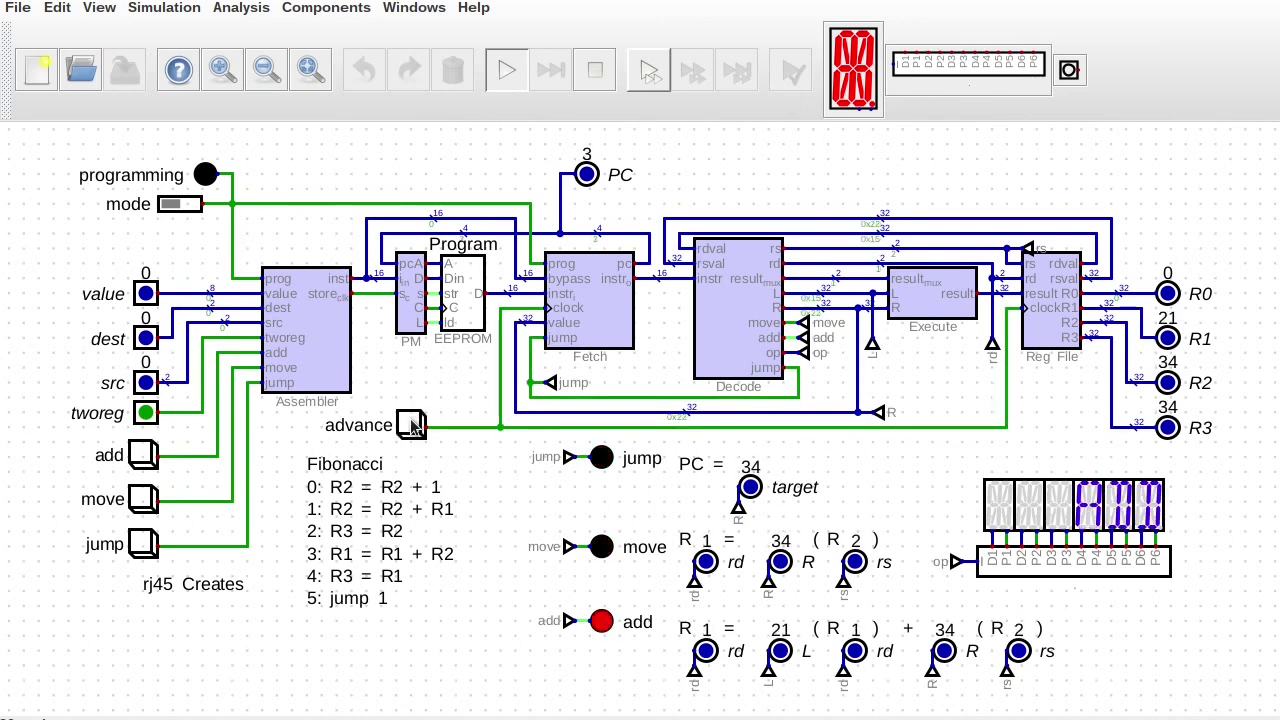
pyautogui.click(411, 425)
pyautogui.click(411, 425)
pyautogui.click(411, 425)
pyautogui.click(411, 425)
pyautogui.click(411, 425)
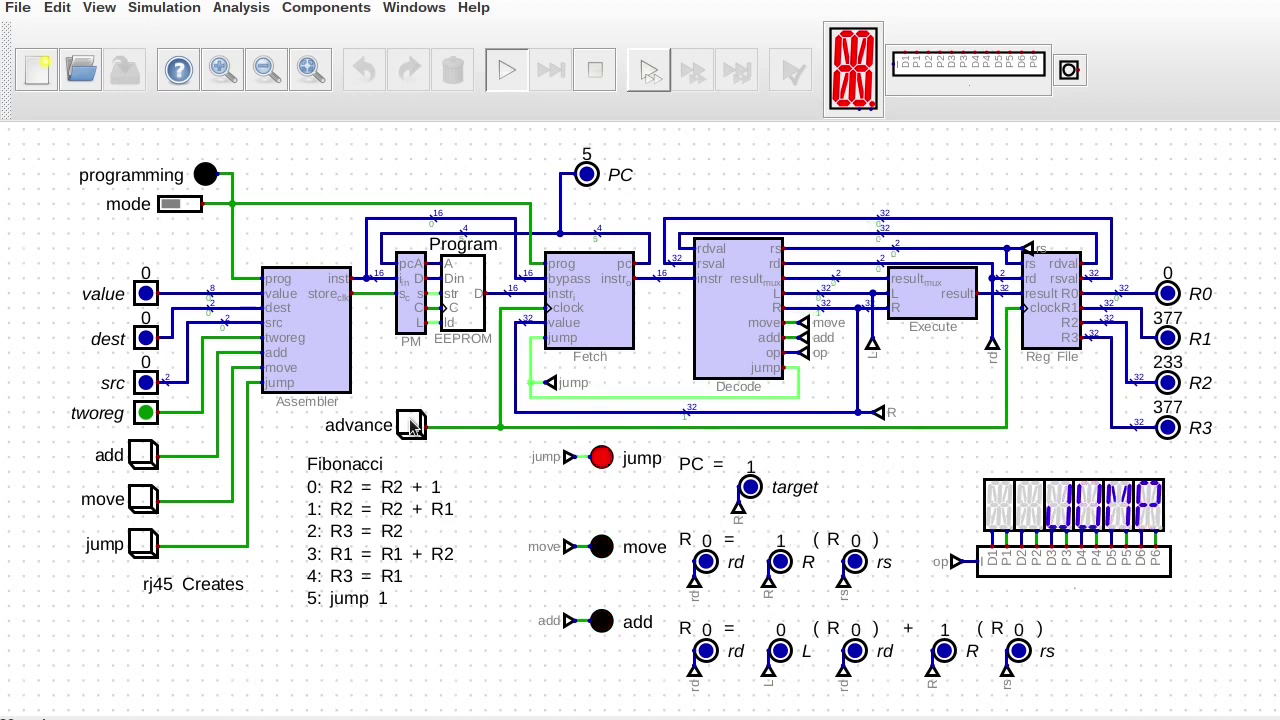
pyautogui.click(411, 425)
pyautogui.click(411, 425)
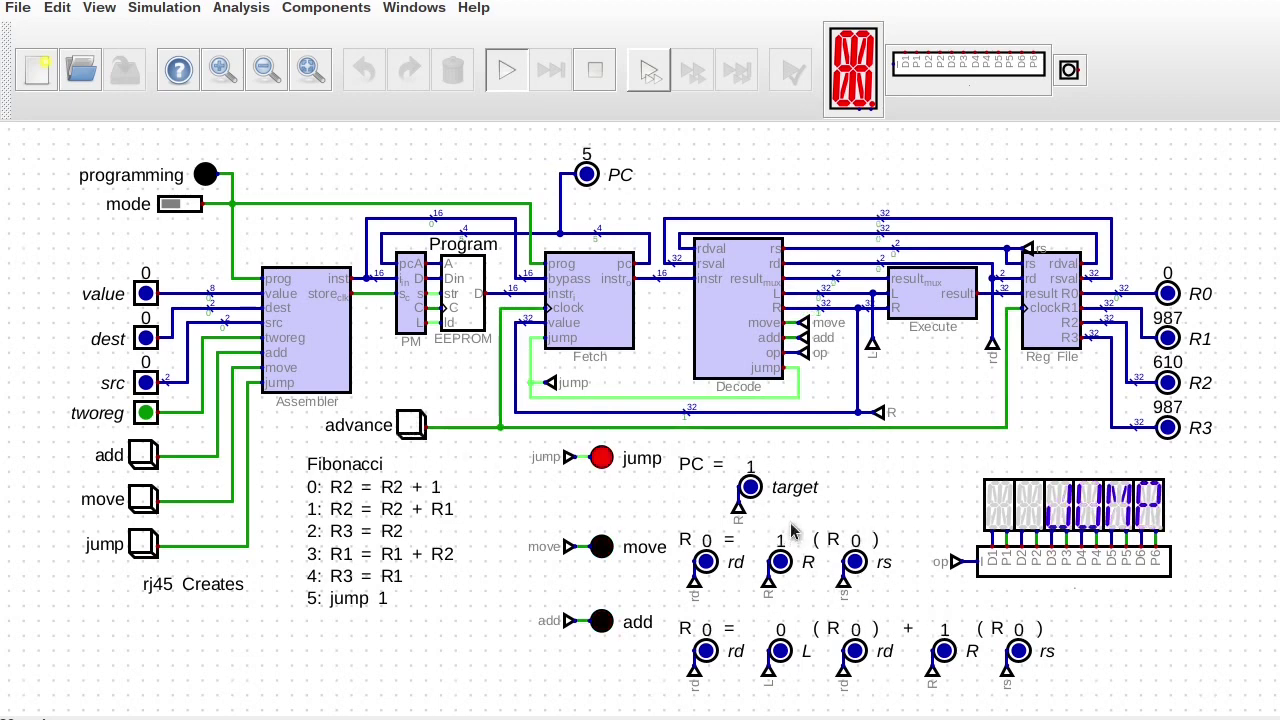